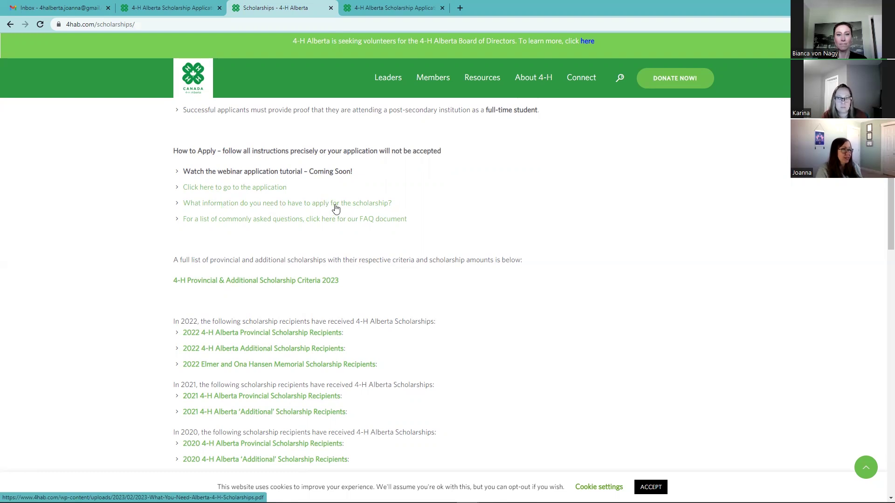
- Read through the document listing the information needed to apply, then close it
{"action": "left_click", "coordinate": [372, 205]}
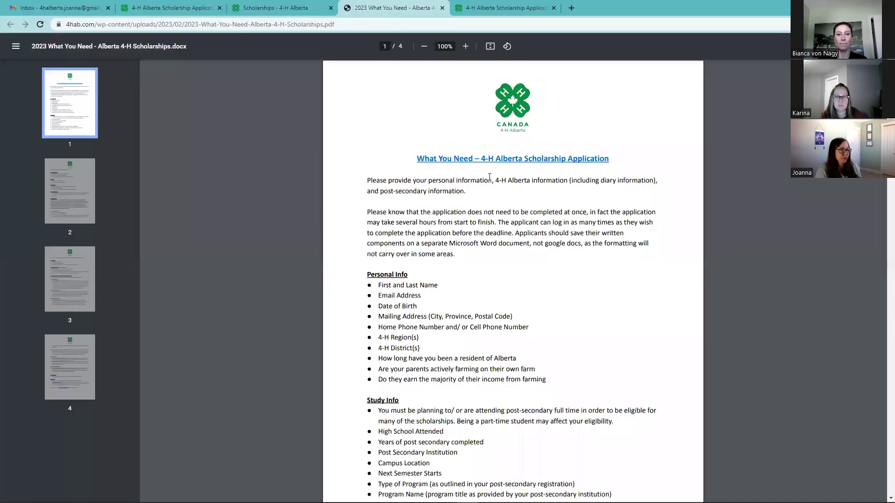
{"action": "scroll", "coordinate": [492, 176], "scroll_direction": "down", "scroll_amount": 1}
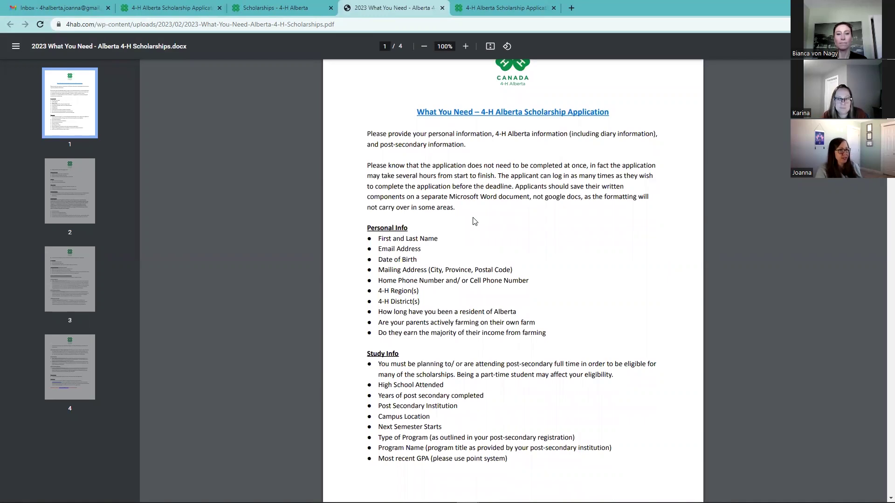
{"action": "scroll", "coordinate": [474, 221], "scroll_direction": "down", "scroll_amount": 5}
{"action": "scroll", "coordinate": [474, 221], "scroll_direction": "down", "scroll_amount": 9}
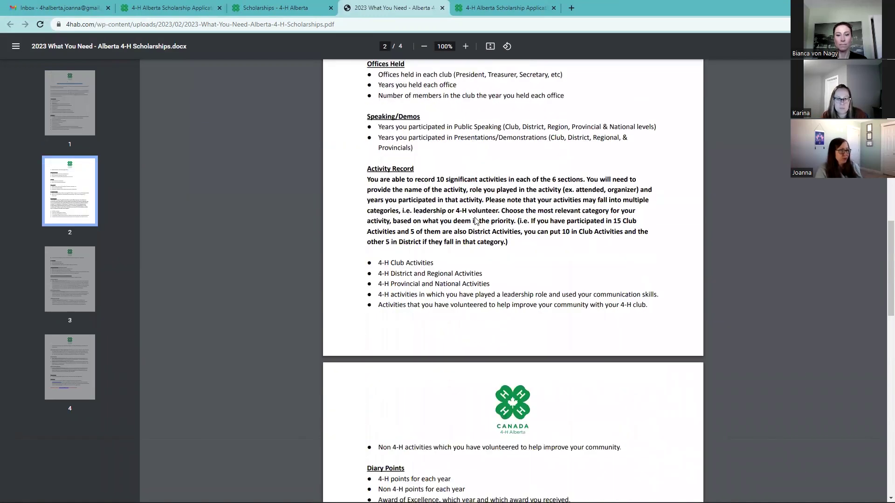
{"action": "scroll", "coordinate": [475, 221], "scroll_direction": "down", "scroll_amount": 14}
{"action": "scroll", "coordinate": [475, 221], "scroll_direction": "down", "scroll_amount": 3}
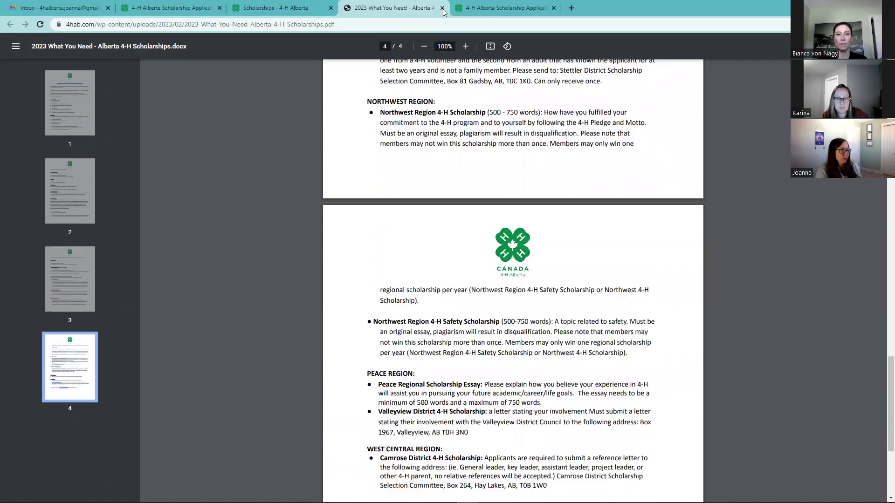
{"action": "left_click", "coordinate": [442, 8]}
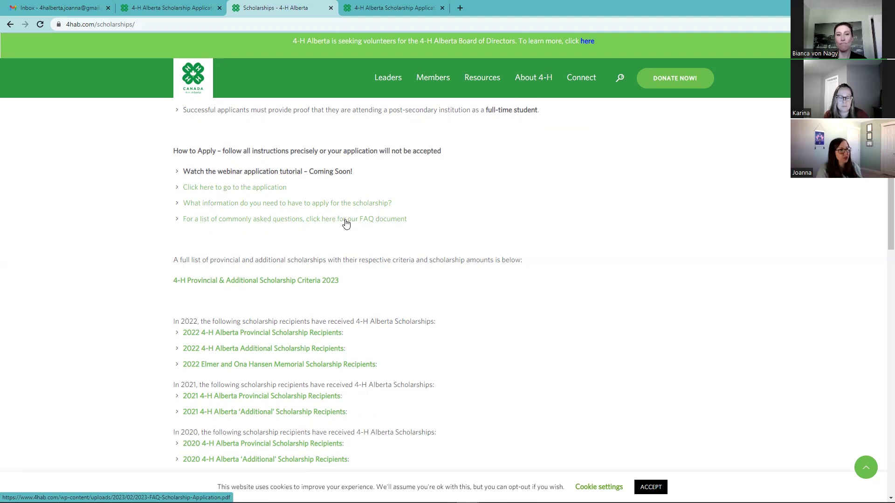
- Open the scholarship FAQ document and scroll through its questions
{"action": "left_click", "coordinate": [371, 223]}
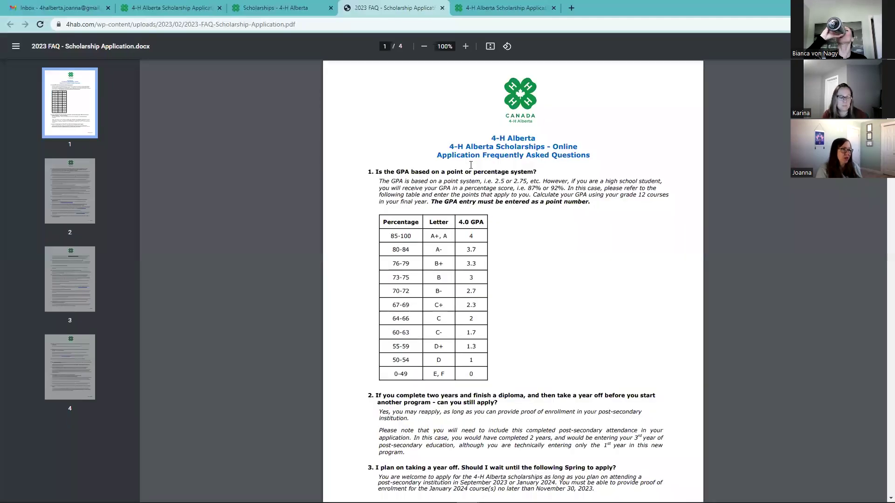
{"action": "scroll", "coordinate": [470, 167], "scroll_direction": "down", "scroll_amount": 1}
{"action": "scroll", "coordinate": [470, 167], "scroll_direction": "down", "scroll_amount": 1}
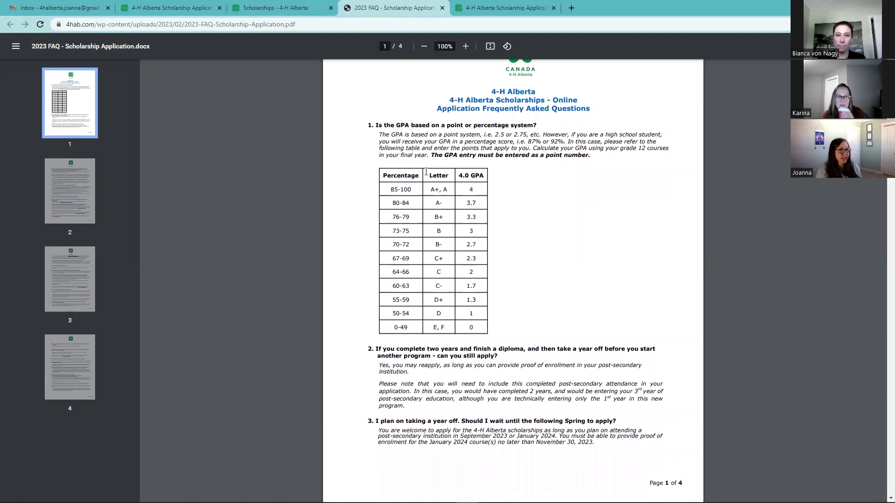
{"action": "scroll", "coordinate": [419, 170], "scroll_direction": "down", "scroll_amount": 5}
{"action": "scroll", "coordinate": [407, 167], "scroll_direction": "down", "scroll_amount": 7}
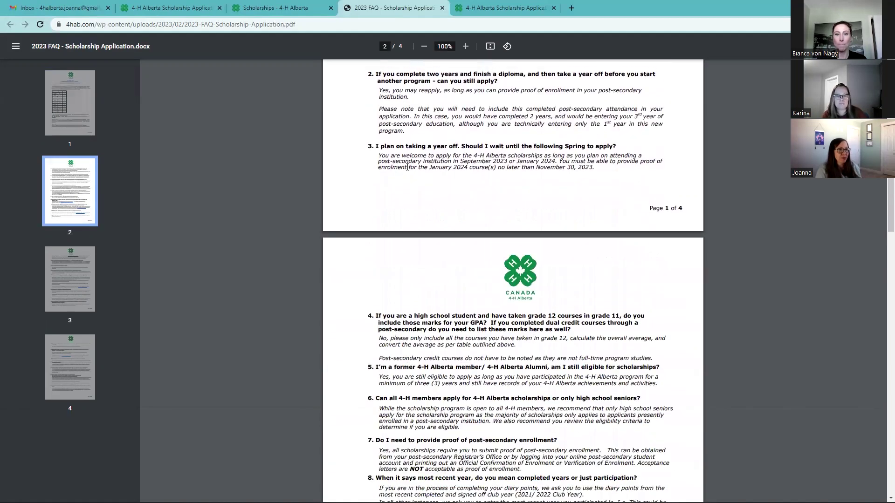
{"action": "scroll", "coordinate": [407, 167], "scroll_direction": "down", "scroll_amount": 2}
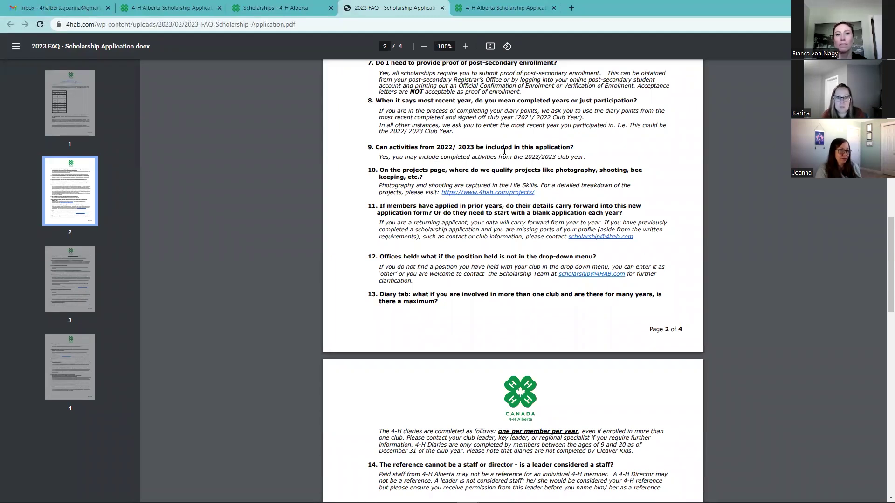
{"action": "scroll", "coordinate": [575, 155], "scroll_direction": "down", "scroll_amount": 1}
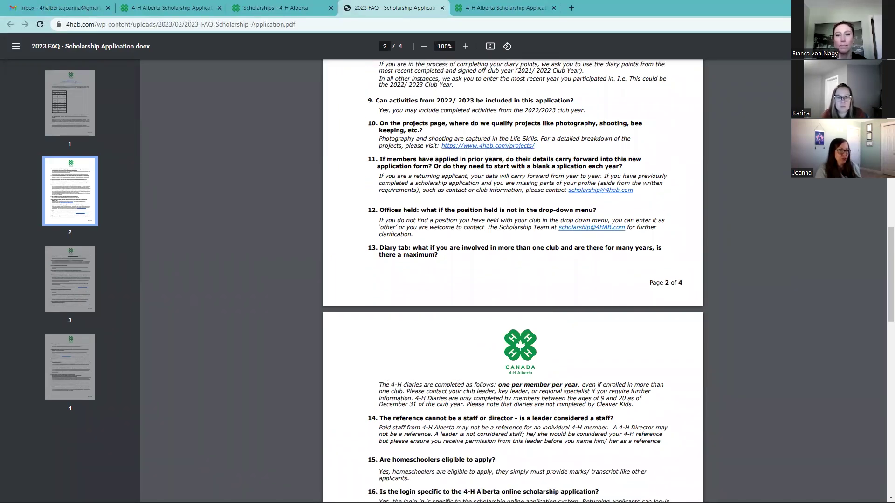
{"action": "scroll", "coordinate": [554, 167], "scroll_direction": "down", "scroll_amount": 1}
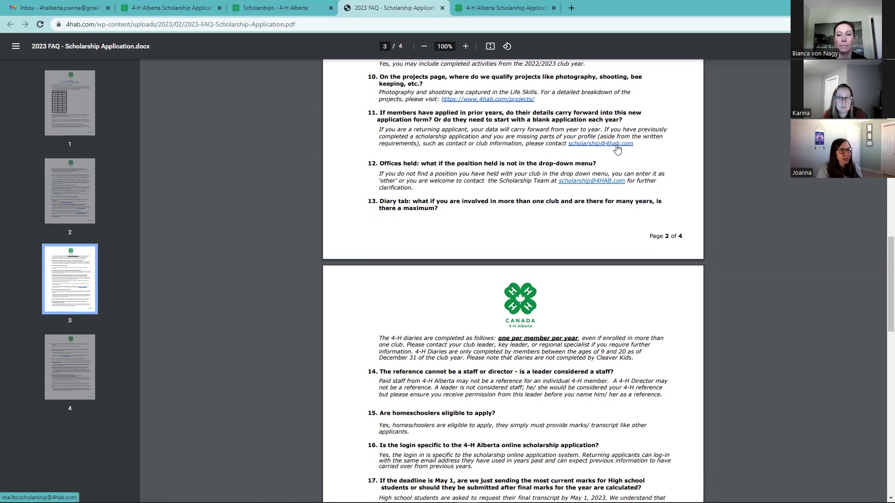
{"action": "scroll", "coordinate": [652, 140], "scroll_direction": "down", "scroll_amount": 1}
{"action": "scroll", "coordinate": [655, 138], "scroll_direction": "up", "scroll_amount": 1}
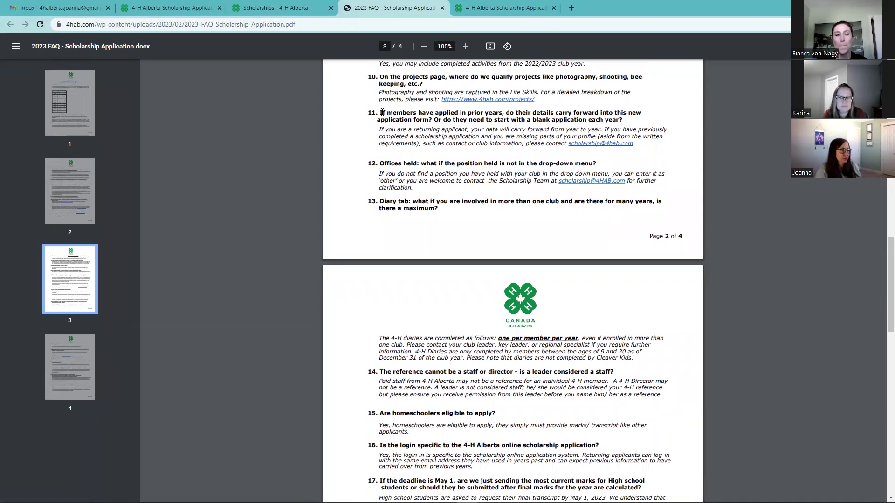
- Point out FAQ question 11, close the FAQ, and open the online scholarship application
{"action": "left_click_drag", "start_coordinate": [414, 126], "coordinate": [458, 132]}
{"action": "left_click", "coordinate": [489, 132]}
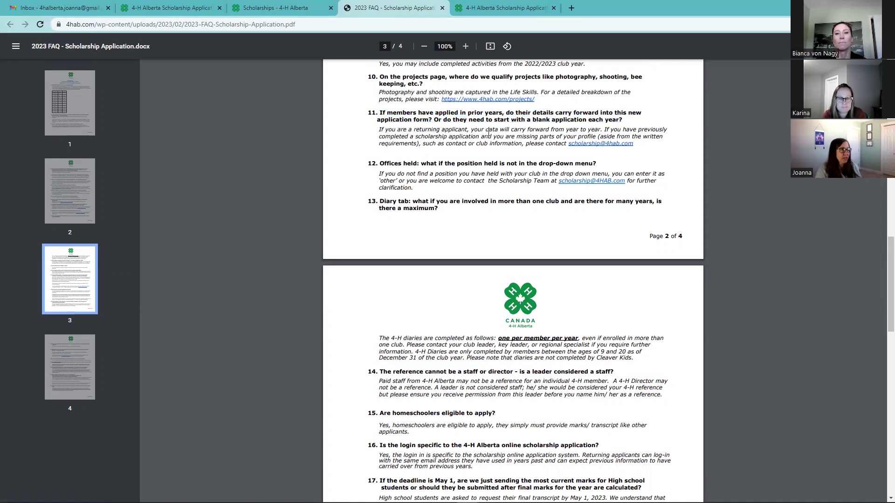
{"action": "left_click", "coordinate": [442, 8]}
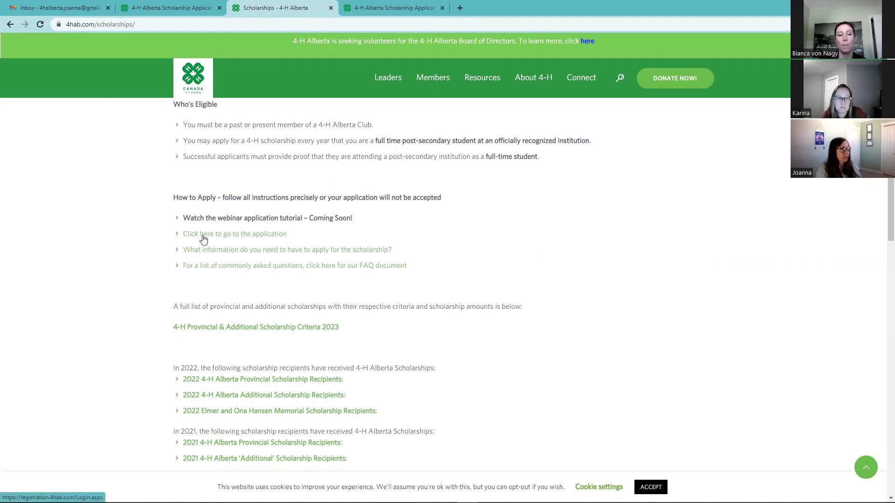
{"action": "left_click", "coordinate": [243, 236]}
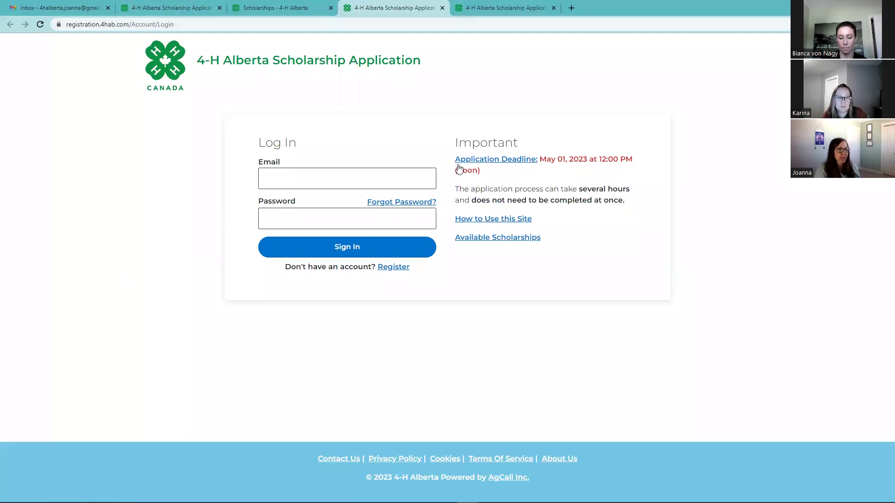
- Point out the May 01, 2023 12:00 PM deadline and open the Application Deadline details
{"action": "left_click_drag", "start_coordinate": [540, 158], "coordinate": [569, 171]}
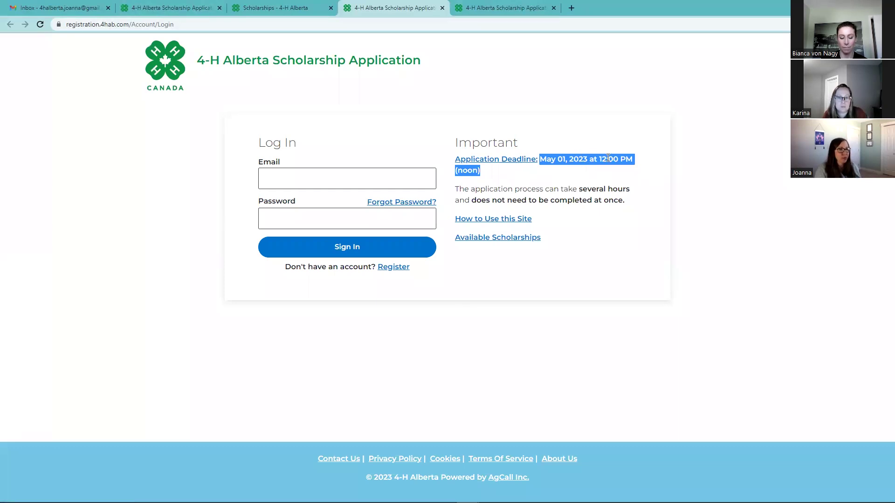
{"action": "left_click", "coordinate": [578, 167]}
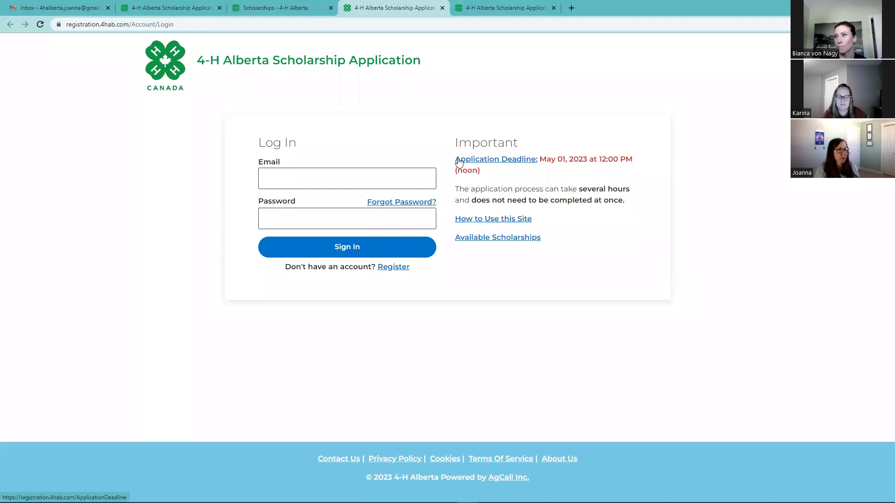
{"action": "left_click", "coordinate": [514, 161]}
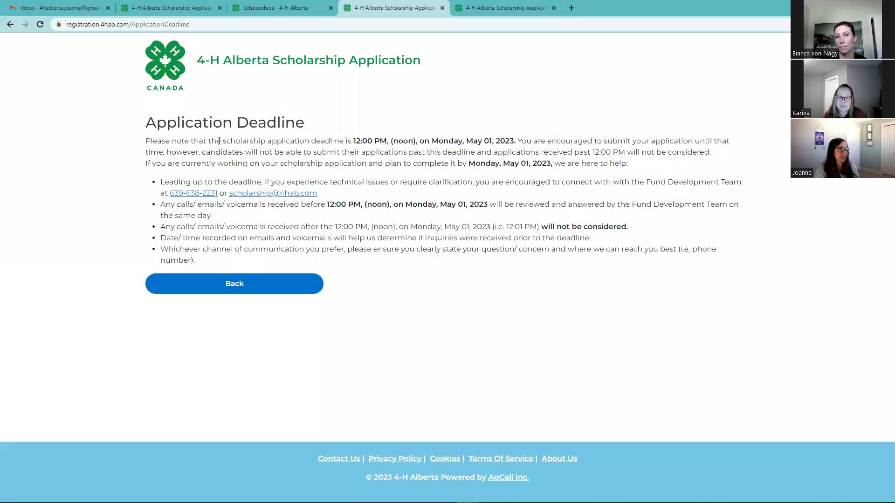
- Review the deadline notice and Fund Development Team contact details, then go back to login
{"action": "left_click_drag", "start_coordinate": [195, 141], "coordinate": [536, 152]}
{"action": "left_click", "coordinate": [533, 164]}
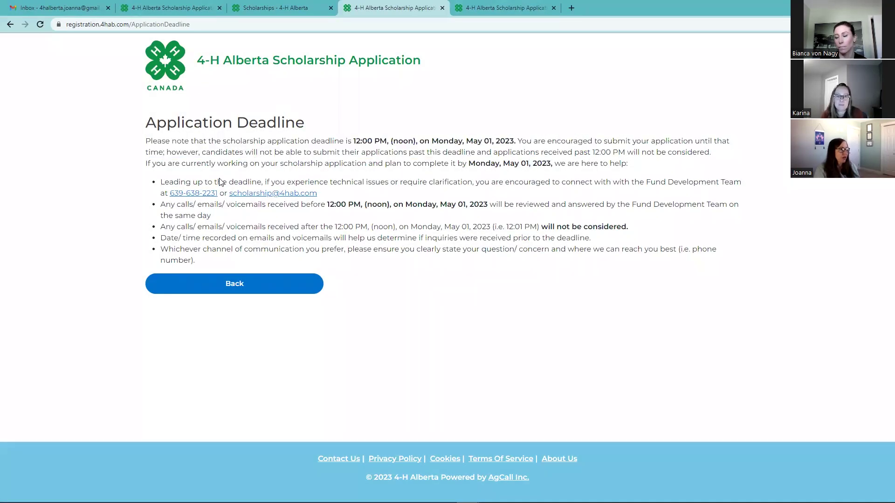
{"action": "left_click_drag", "start_coordinate": [165, 193], "coordinate": [337, 199]}
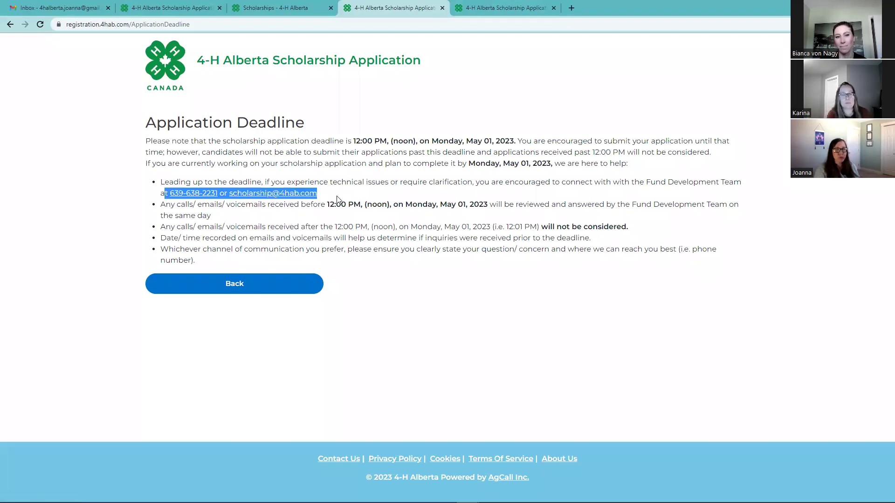
{"action": "left_click", "coordinate": [355, 168]}
{"action": "left_click", "coordinate": [240, 287]}
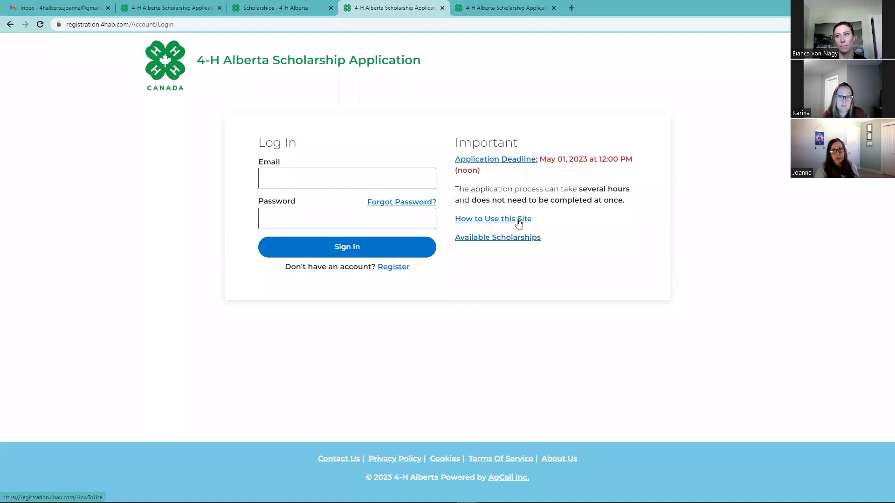
- Review the How to Use this Site guide's Quick Facts, then return to the login page
{"action": "left_click", "coordinate": [491, 224]}
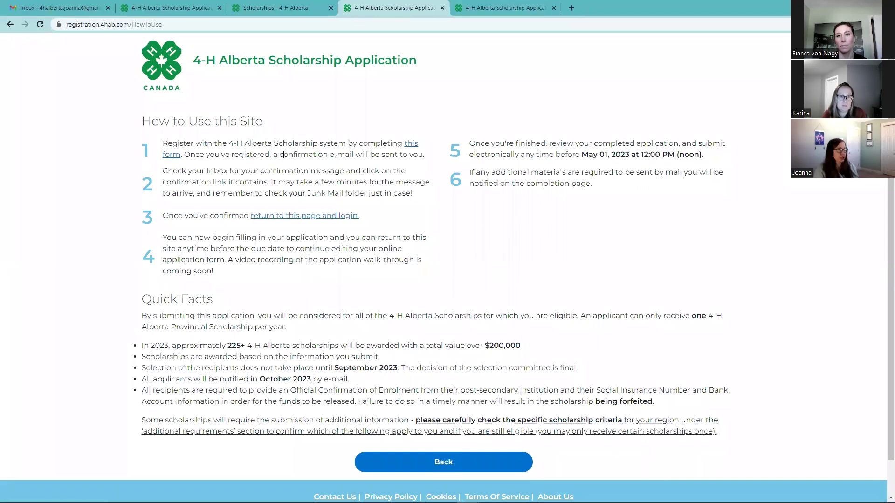
{"action": "scroll", "coordinate": [376, 151], "scroll_direction": "down", "scroll_amount": 1}
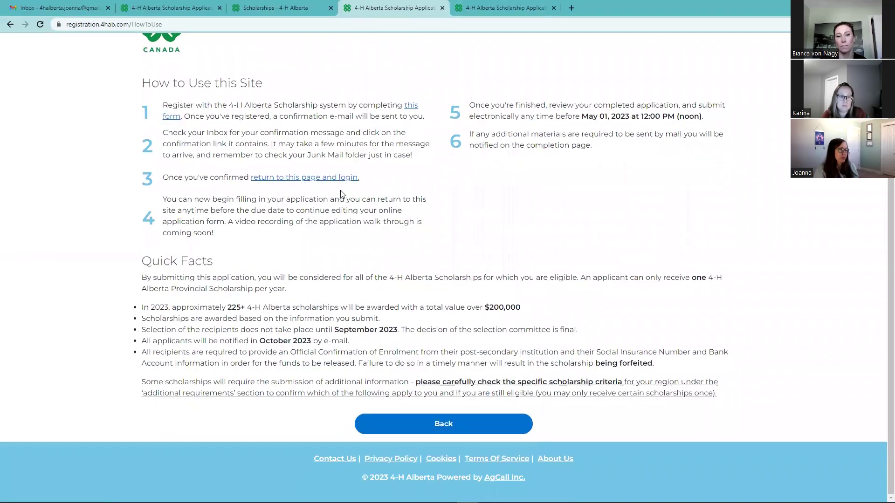
{"action": "left_click_drag", "start_coordinate": [181, 309], "coordinate": [459, 318]}
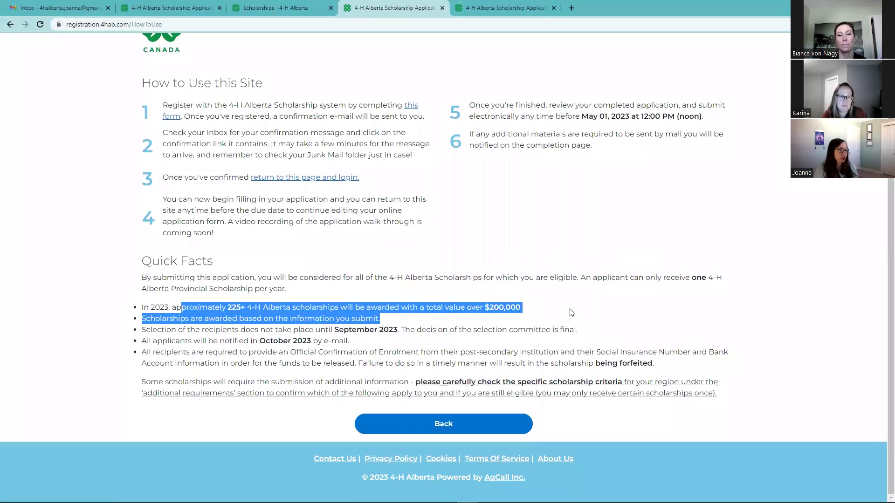
{"action": "left_click", "coordinate": [558, 308]}
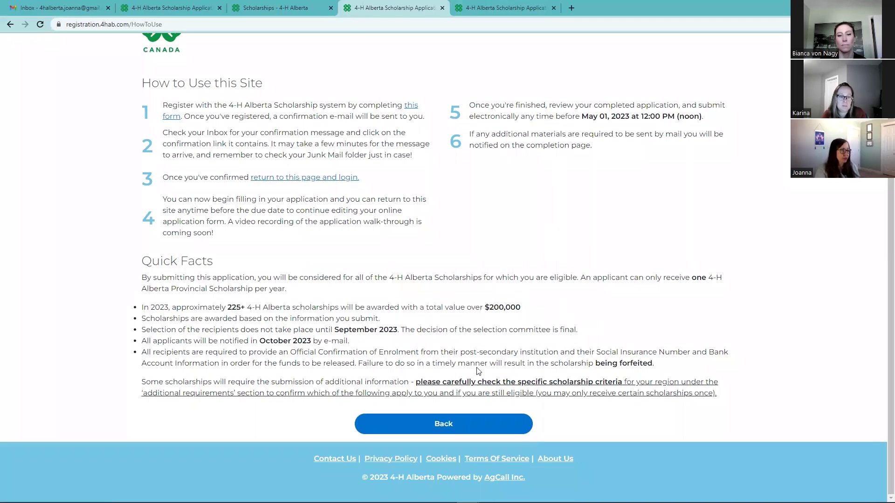
{"action": "left_click", "coordinate": [445, 427]}
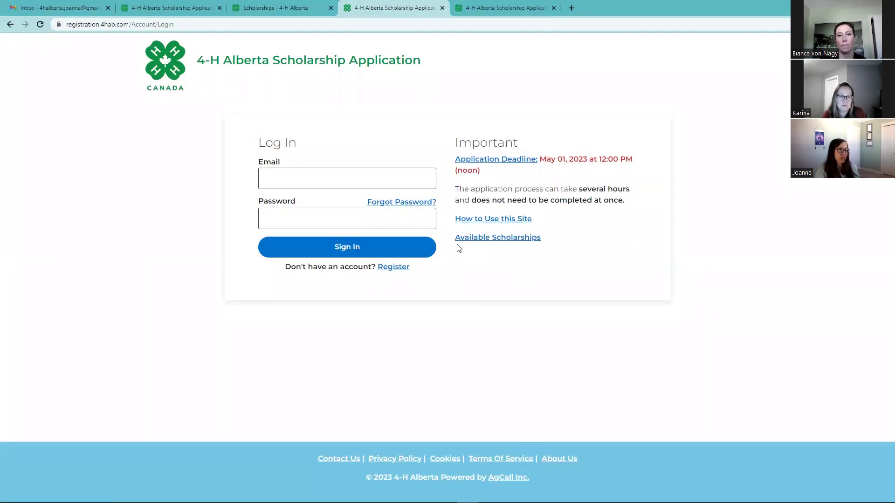
- Open Scholarships & Criteria and expand All Provincial Scholarships to show each value and count
{"action": "left_click", "coordinate": [526, 240]}
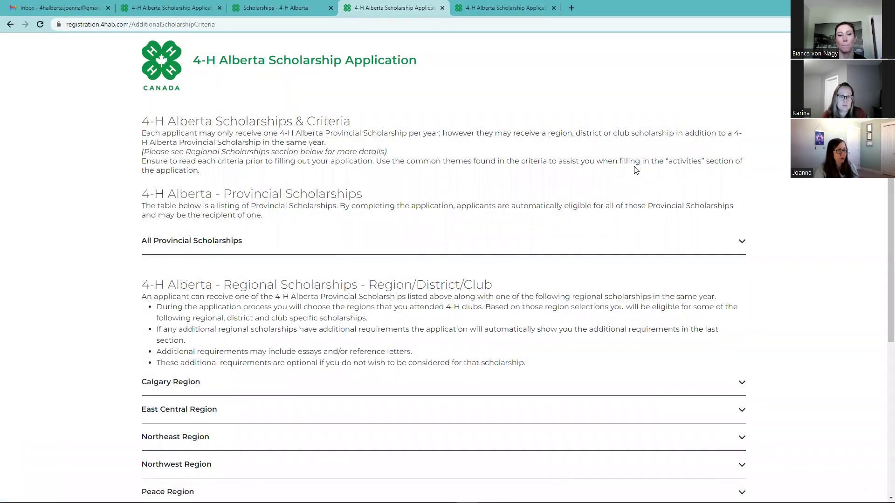
{"action": "scroll", "coordinate": [231, 225], "scroll_direction": "down", "scroll_amount": 2}
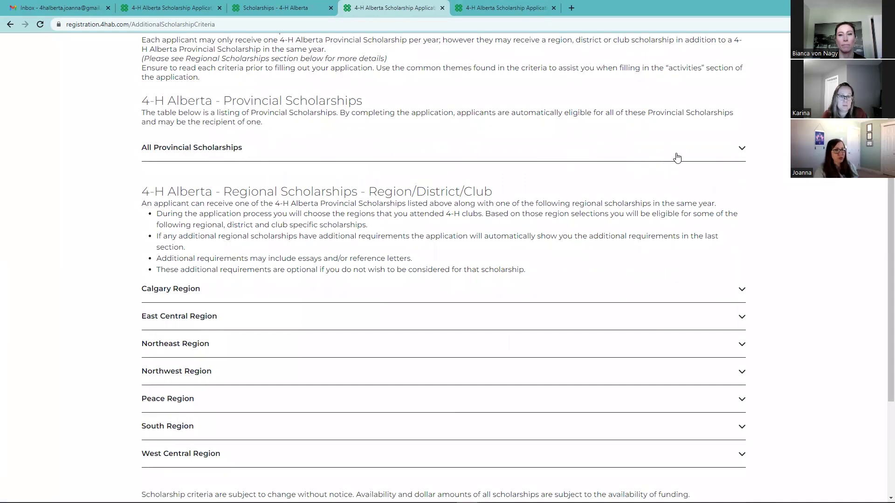
{"action": "left_click", "coordinate": [740, 153]}
{"action": "scroll", "coordinate": [276, 201], "scroll_direction": "down", "scroll_amount": 10}
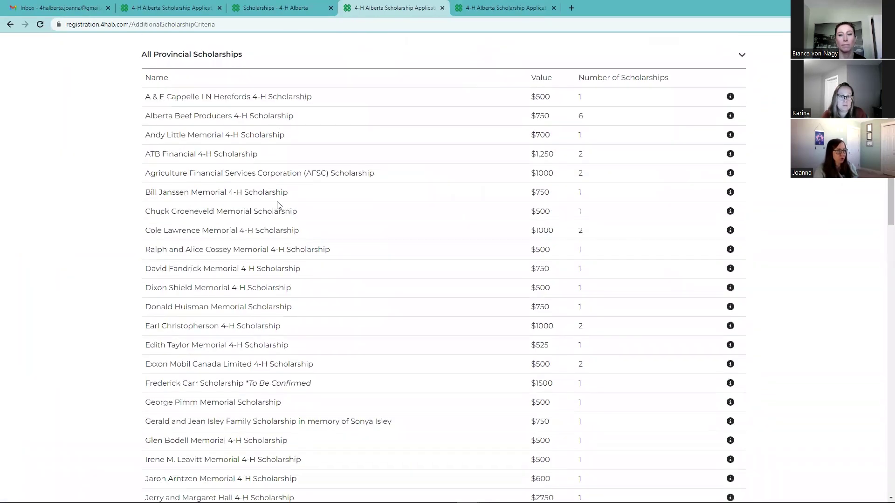
{"action": "scroll", "coordinate": [278, 201], "scroll_direction": "down", "scroll_amount": 5}
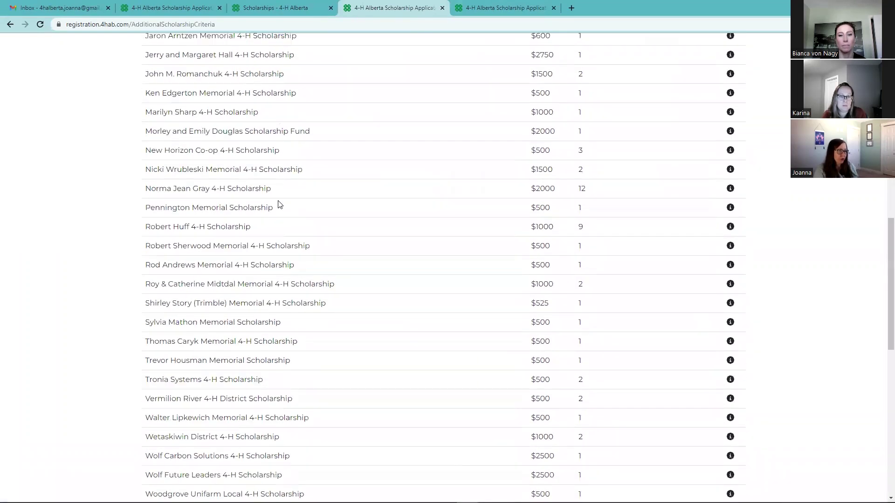
{"action": "scroll", "coordinate": [279, 206], "scroll_direction": "up", "scroll_amount": 3}
{"action": "scroll", "coordinate": [286, 211], "scroll_direction": "up", "scroll_amount": 12}
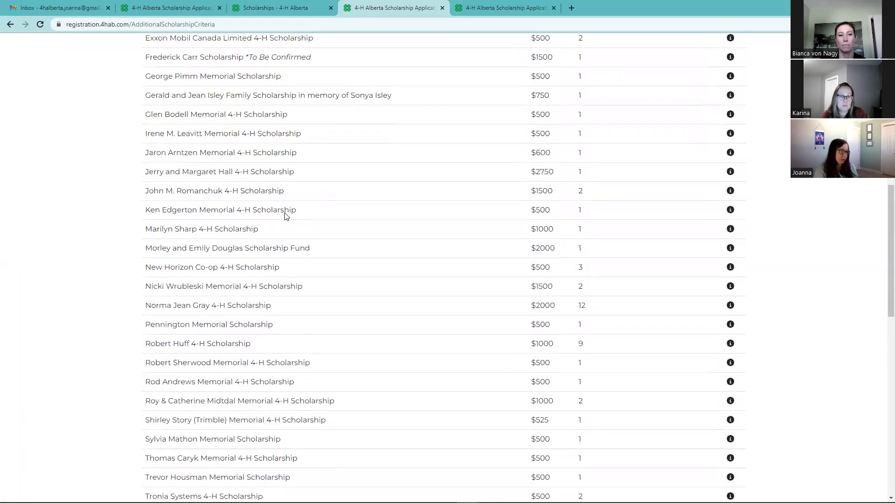
{"action": "scroll", "coordinate": [283, 218], "scroll_direction": "up", "scroll_amount": 2}
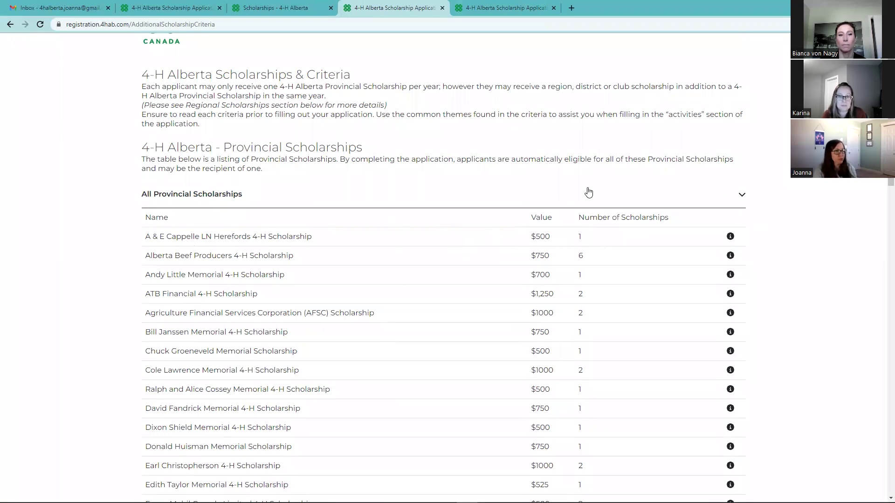
{"action": "left_click_drag", "start_coordinate": [149, 237], "coordinate": [312, 236]}
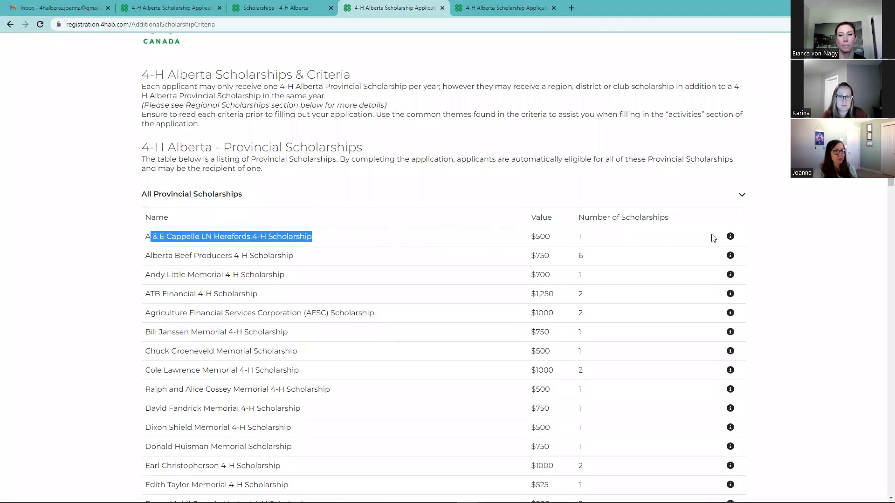
- Review the A & E Cappelle scholarship's criteria, program of study and usage, then close it
{"action": "left_click", "coordinate": [730, 237]}
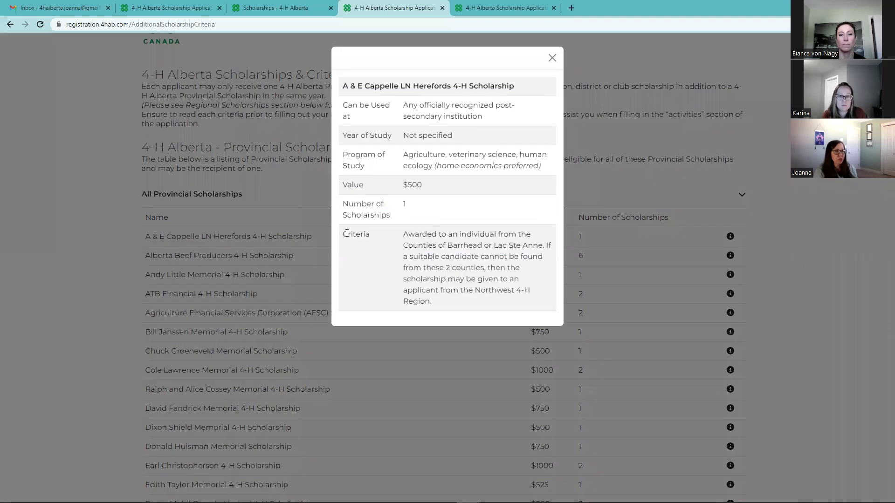
{"action": "left_click_drag", "start_coordinate": [403, 233], "coordinate": [481, 297]}
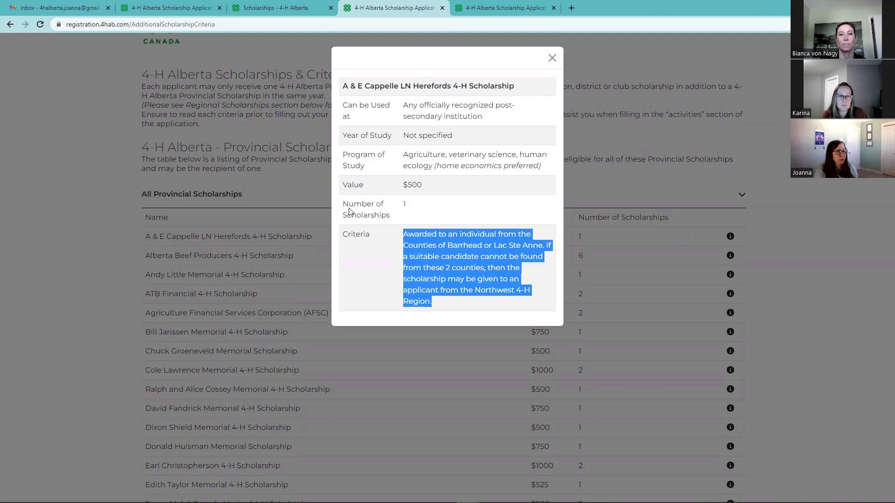
{"action": "left_click", "coordinate": [356, 184]}
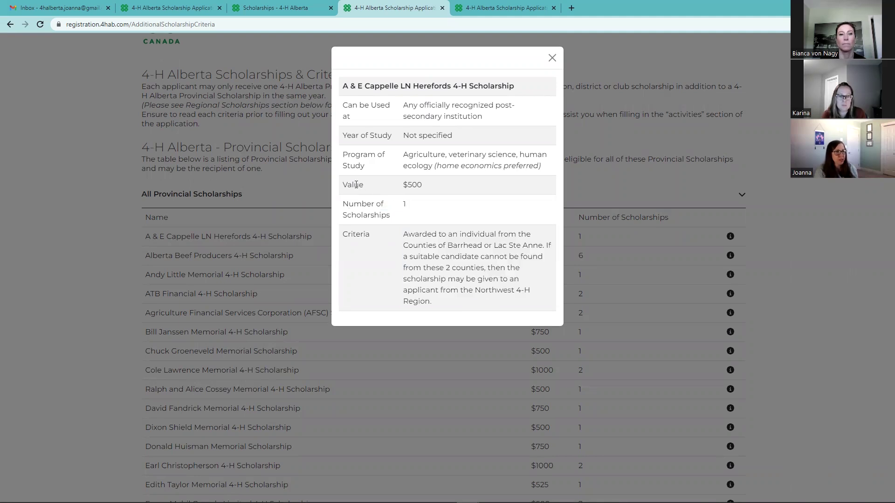
{"action": "left_click_drag", "start_coordinate": [346, 153], "coordinate": [406, 155]}
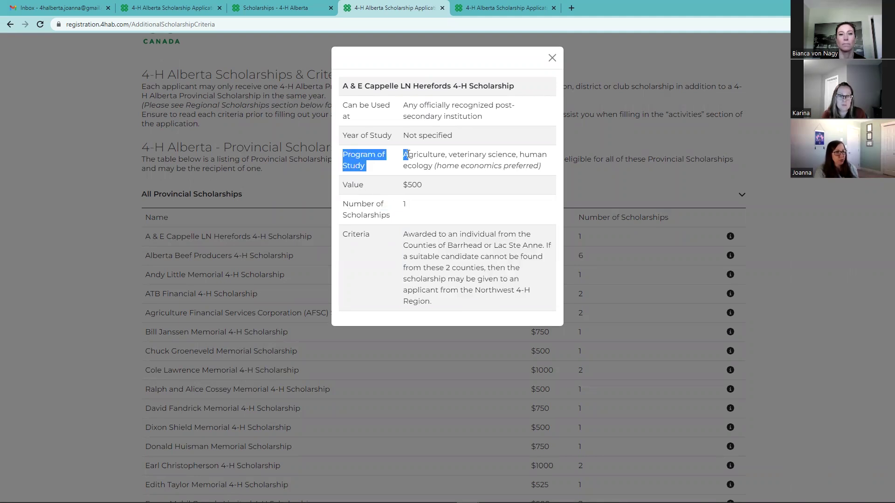
{"action": "left_click", "coordinate": [423, 133]}
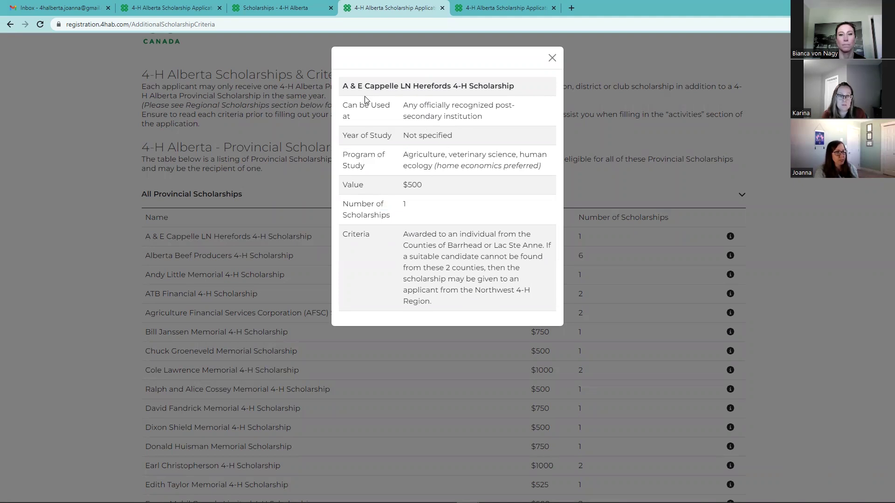
{"action": "left_click_drag", "start_coordinate": [349, 104], "coordinate": [436, 105]}
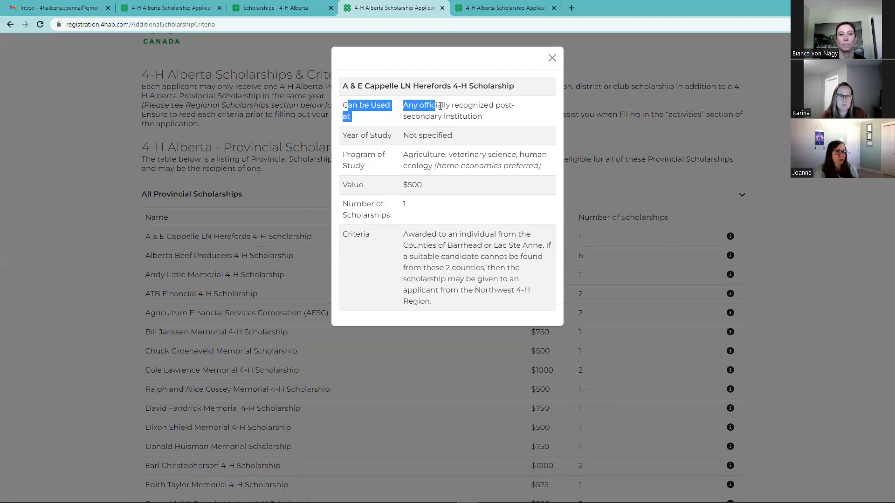
{"action": "left_click", "coordinate": [545, 61]}
- Collapse the All Provincial Scholarships table and expand the Calgary Region scholarships
{"action": "scroll", "coordinate": [658, 261], "scroll_direction": "down", "scroll_amount": 3}
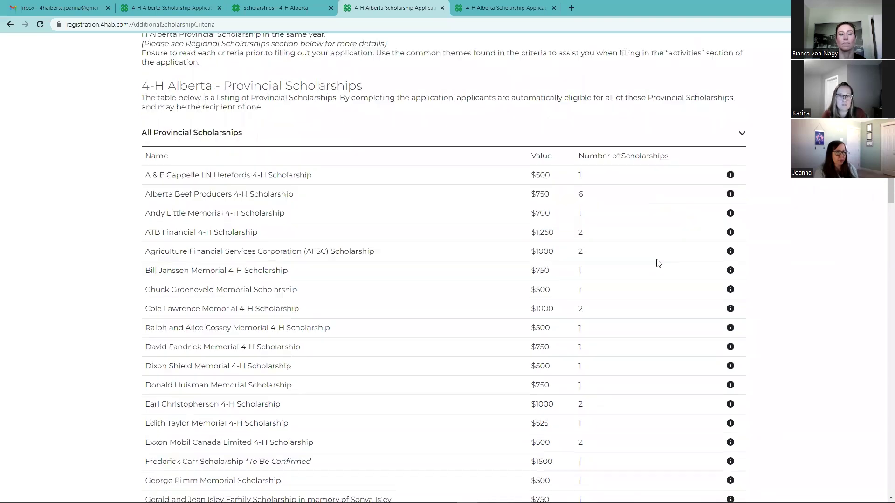
{"action": "left_click", "coordinate": [737, 61]}
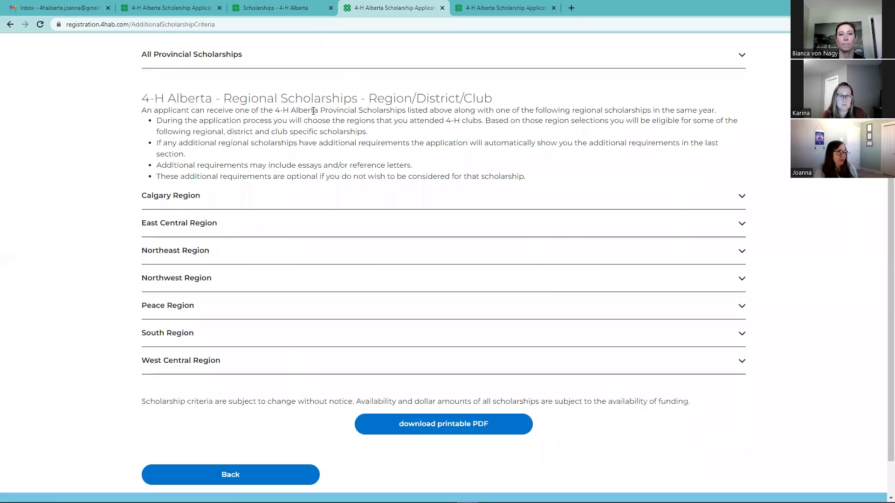
{"action": "scroll", "coordinate": [313, 111], "scroll_direction": "up", "scroll_amount": 4}
{"action": "left_click_drag", "start_coordinate": [145, 195], "coordinate": [380, 196]}
{"action": "scroll", "coordinate": [385, 203], "scroll_direction": "down", "scroll_amount": 1}
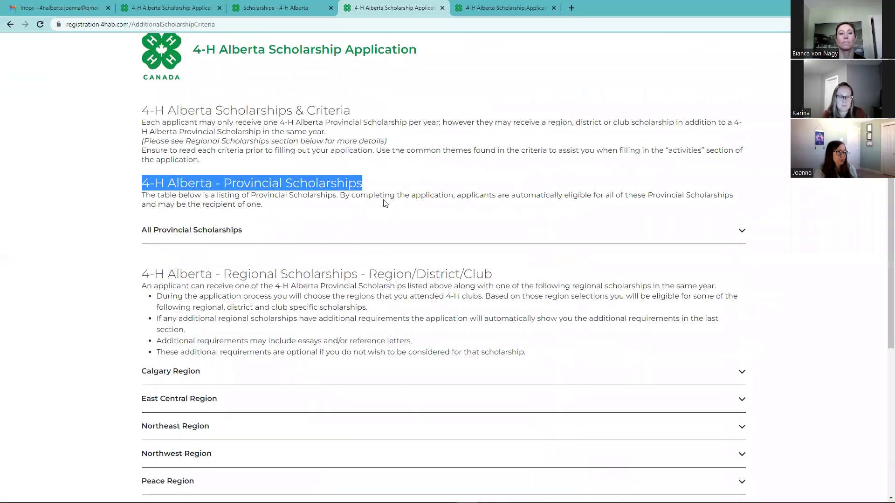
{"action": "scroll", "coordinate": [385, 203], "scroll_direction": "down", "scroll_amount": 2}
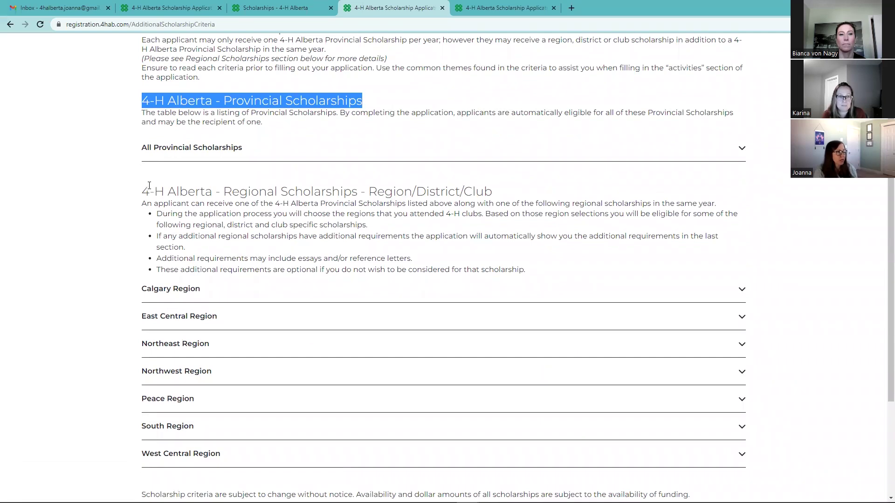
{"action": "left_click_drag", "start_coordinate": [150, 191], "coordinate": [495, 192]}
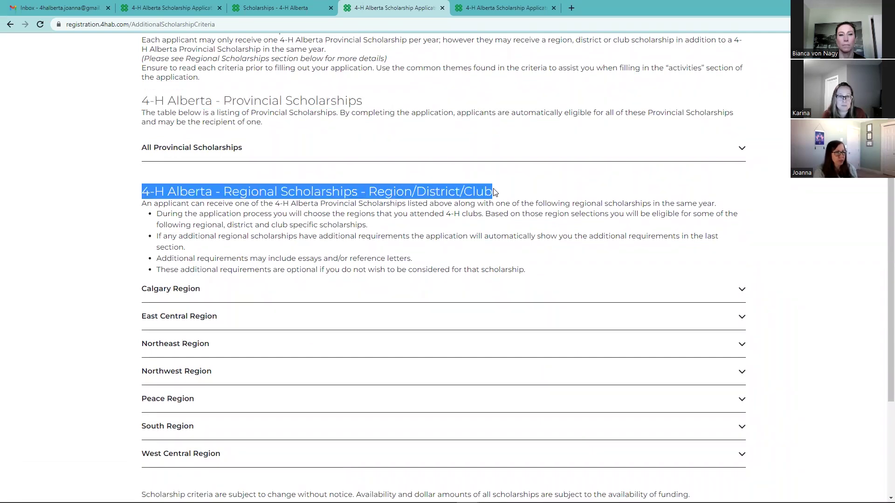
{"action": "left_click", "coordinate": [431, 205]}
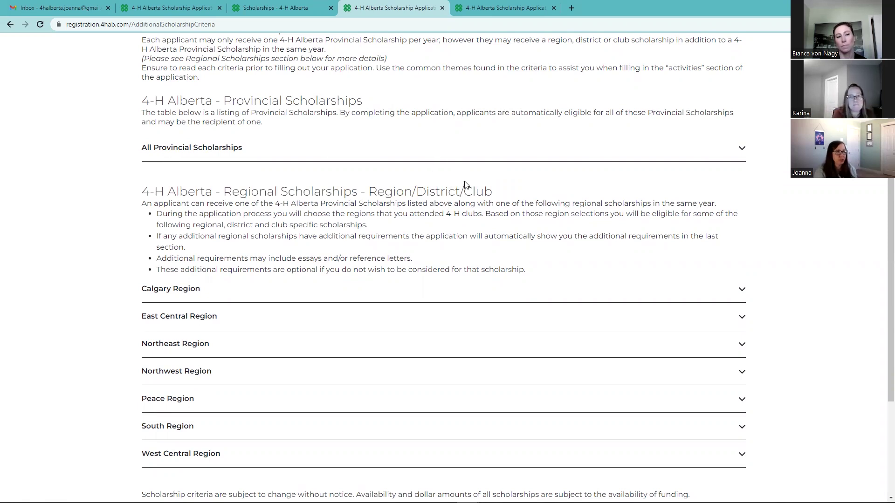
{"action": "scroll", "coordinate": [370, 184], "scroll_direction": "down", "scroll_amount": 2}
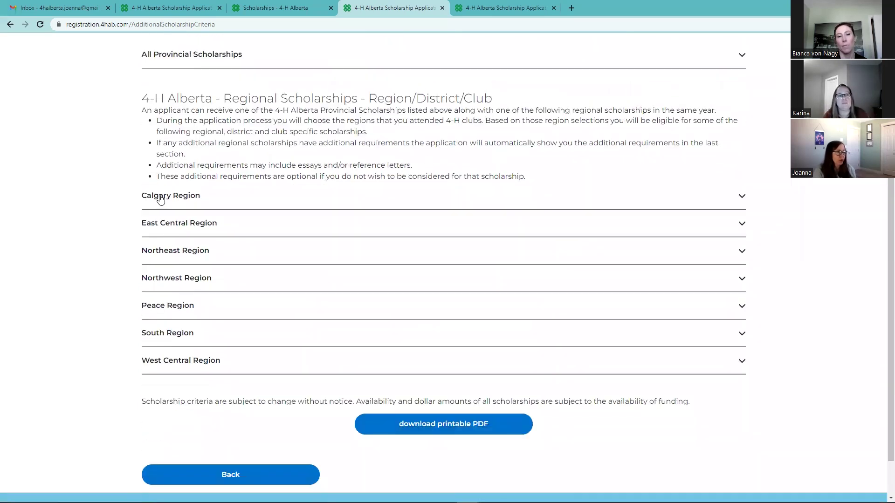
{"action": "left_click", "coordinate": [741, 196]}
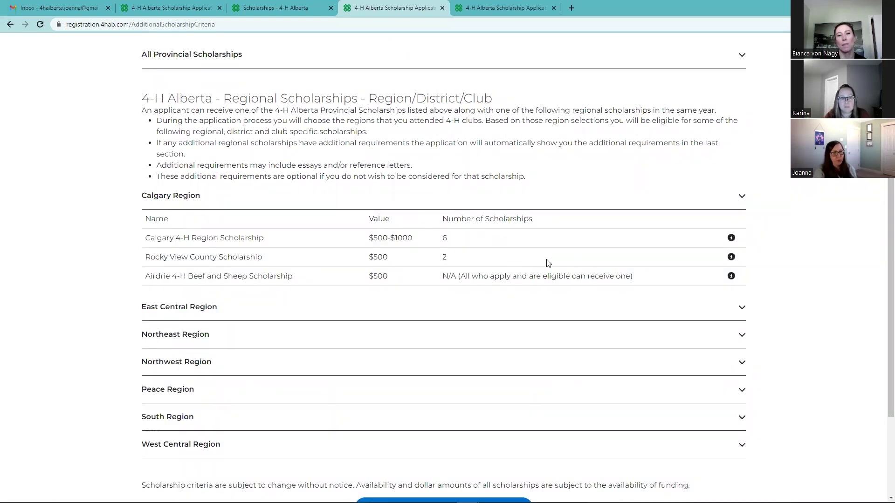
- Read the Calgary 4-H Region Scholarship's criteria in its details popup, then close it
{"action": "left_click", "coordinate": [731, 238]}
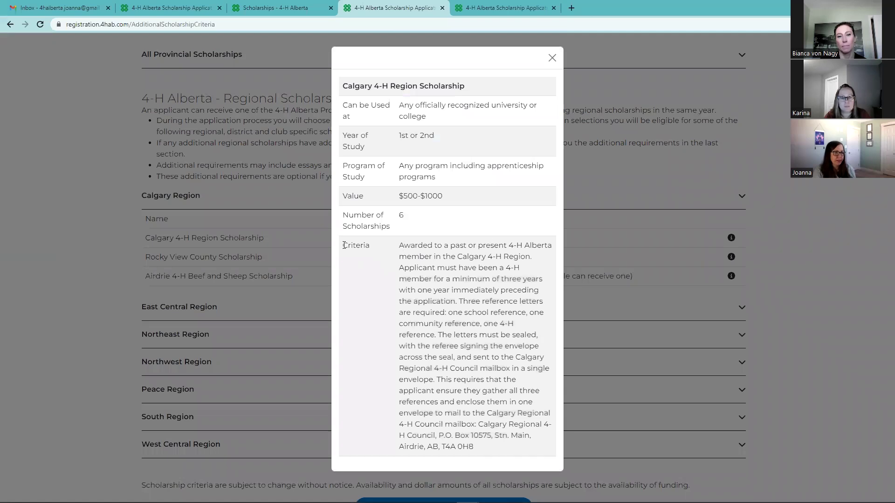
{"action": "left_click_drag", "start_coordinate": [342, 247], "coordinate": [505, 450]}
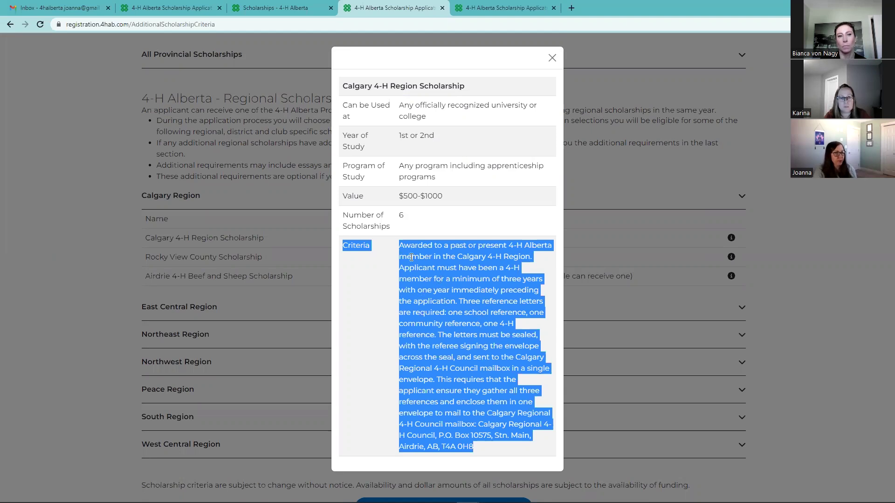
{"action": "left_click", "coordinate": [431, 256]}
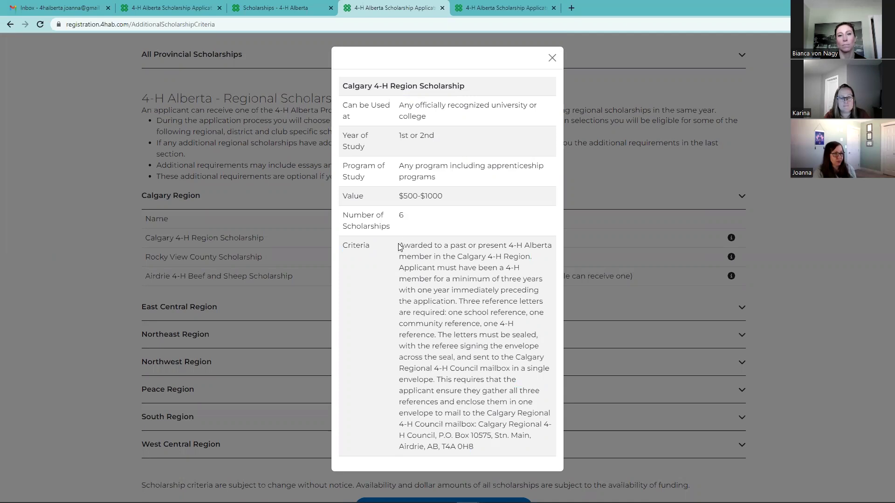
{"action": "left_click_drag", "start_coordinate": [403, 246], "coordinate": [511, 449]}
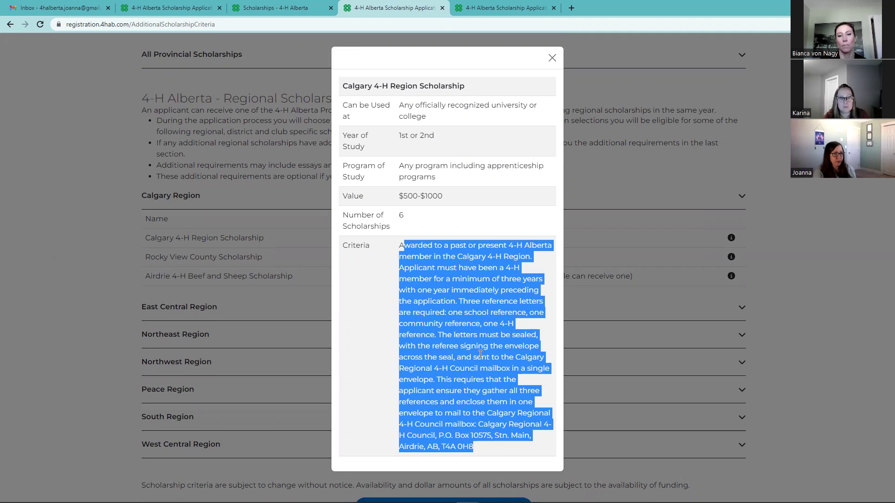
{"action": "left_click", "coordinate": [479, 262]}
{"action": "left_click", "coordinate": [553, 57]}
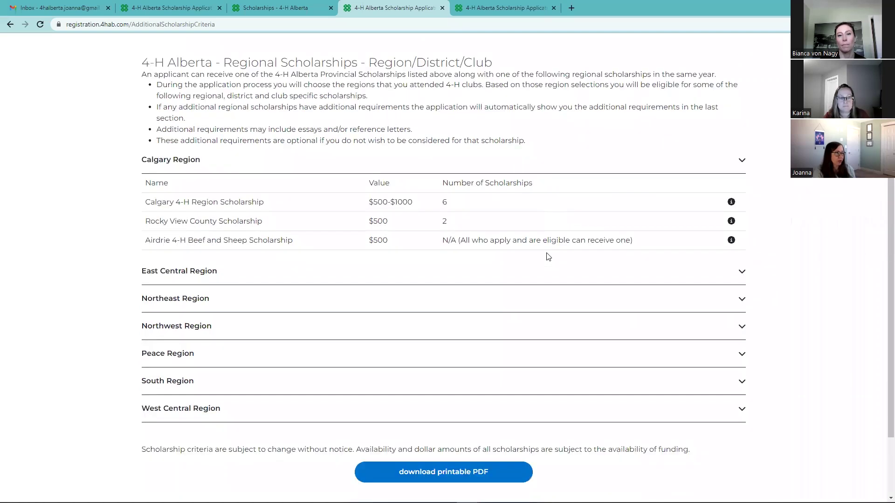
- Collapse the Calgary Region list so all seven regions are folded
{"action": "scroll", "coordinate": [547, 256], "scroll_direction": "up", "scroll_amount": 1}
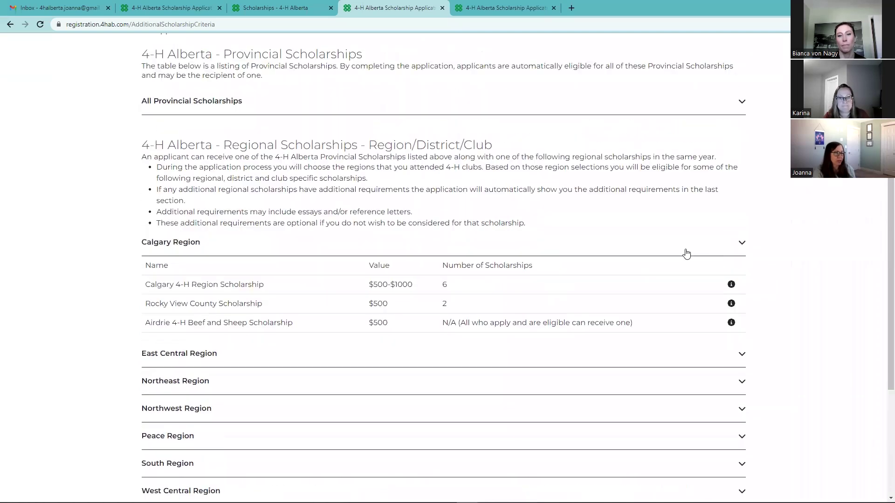
{"action": "left_click", "coordinate": [742, 244]}
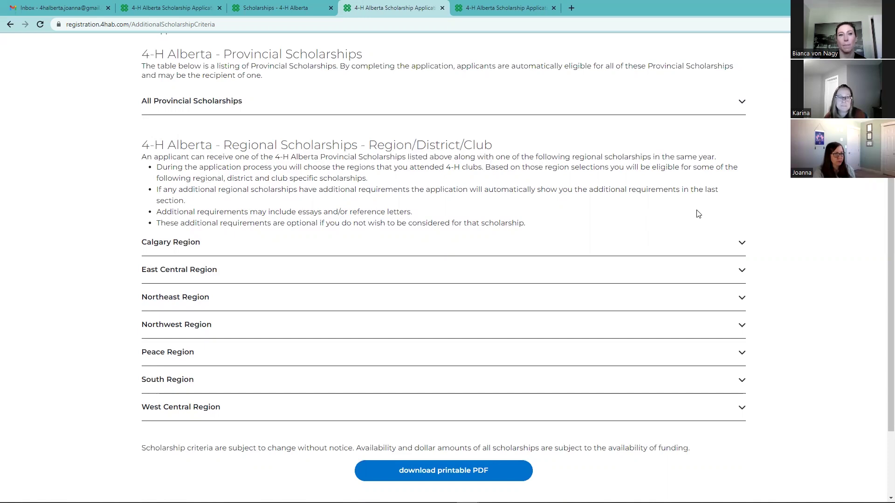
{"action": "scroll", "coordinate": [726, 243], "scroll_direction": "down", "scroll_amount": 2}
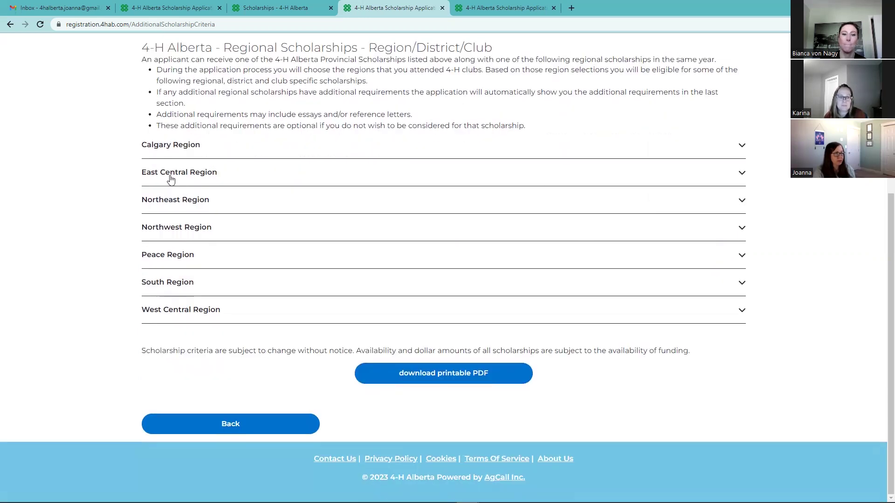
- Open the 20-page printable PDF of all scholarships, scroll through it, then return to the application tab
{"action": "left_click", "coordinate": [442, 376]}
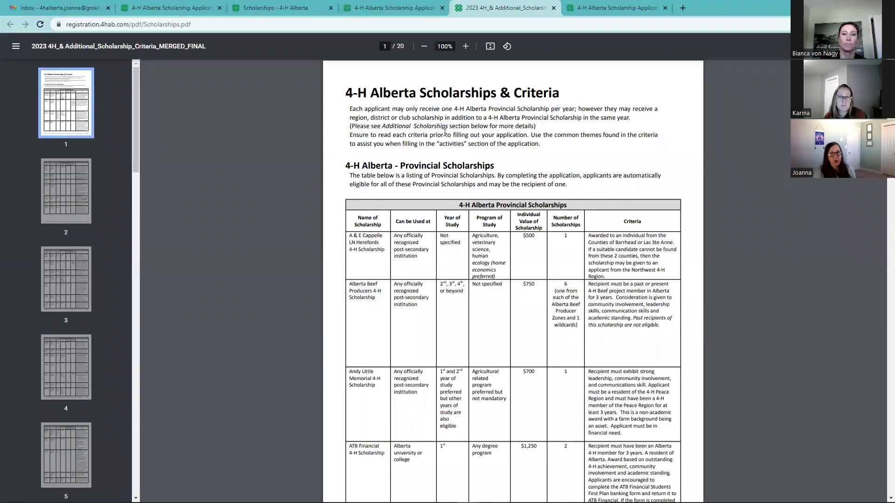
{"action": "scroll", "coordinate": [389, 148], "scroll_direction": "down", "scroll_amount": 2}
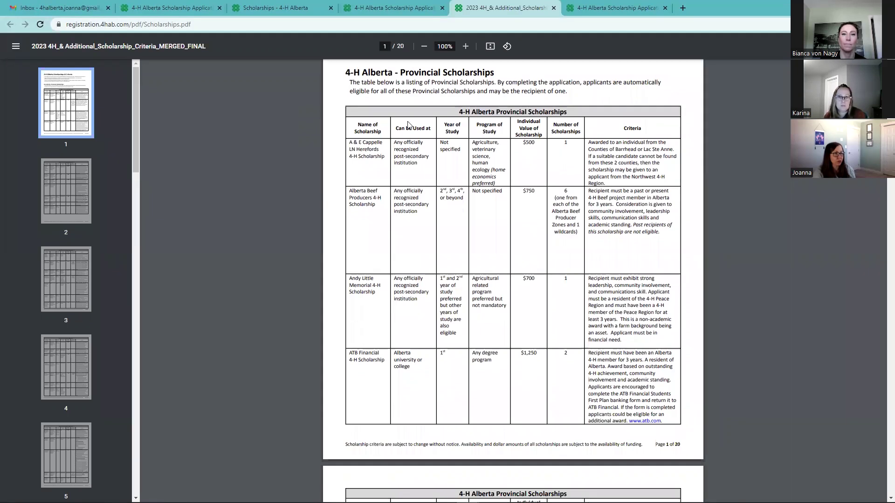
{"action": "scroll", "coordinate": [389, 148], "scroll_direction": "down", "scroll_amount": 10}
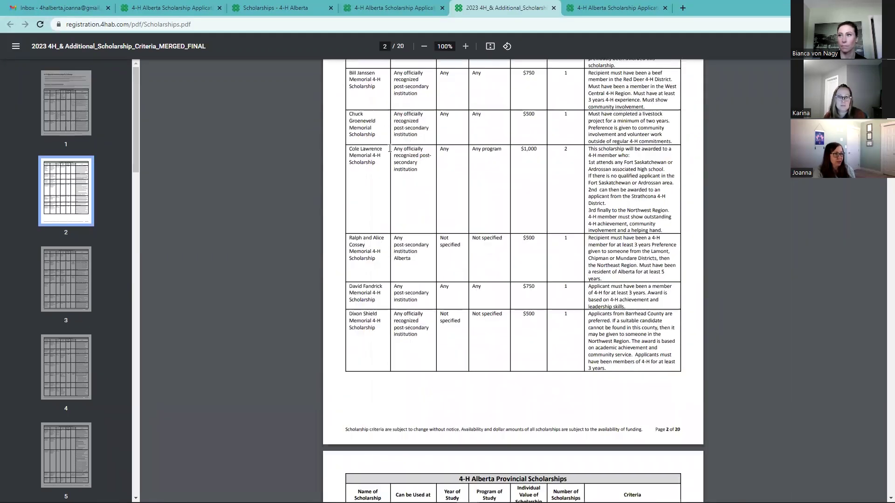
{"action": "scroll", "coordinate": [389, 148], "scroll_direction": "down", "scroll_amount": 20}
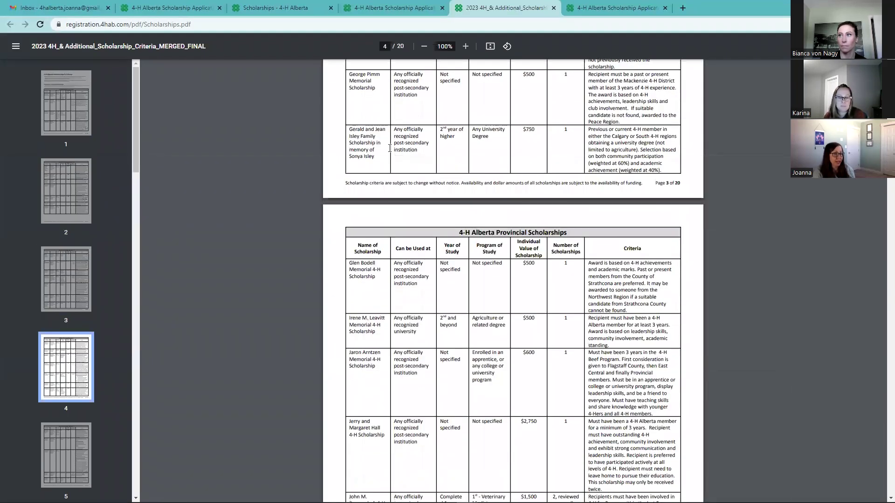
{"action": "scroll", "coordinate": [390, 148], "scroll_direction": "down", "scroll_amount": 13}
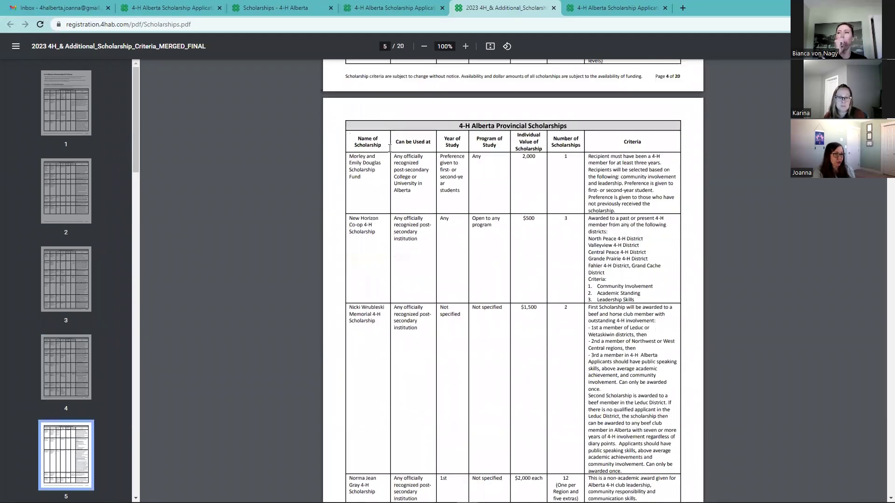
{"action": "scroll", "coordinate": [389, 149], "scroll_direction": "down", "scroll_amount": 5}
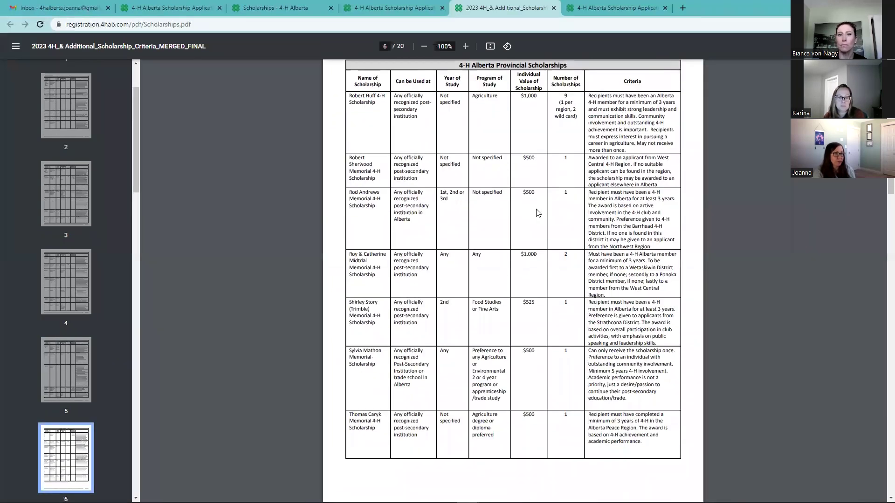
{"action": "scroll", "coordinate": [537, 213], "scroll_direction": "down", "scroll_amount": 20}
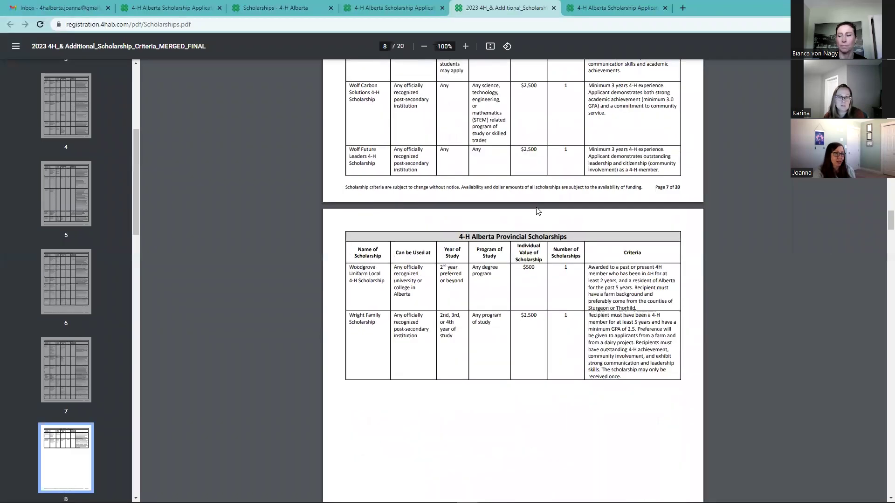
{"action": "scroll", "coordinate": [537, 212], "scroll_direction": "down", "scroll_amount": 16}
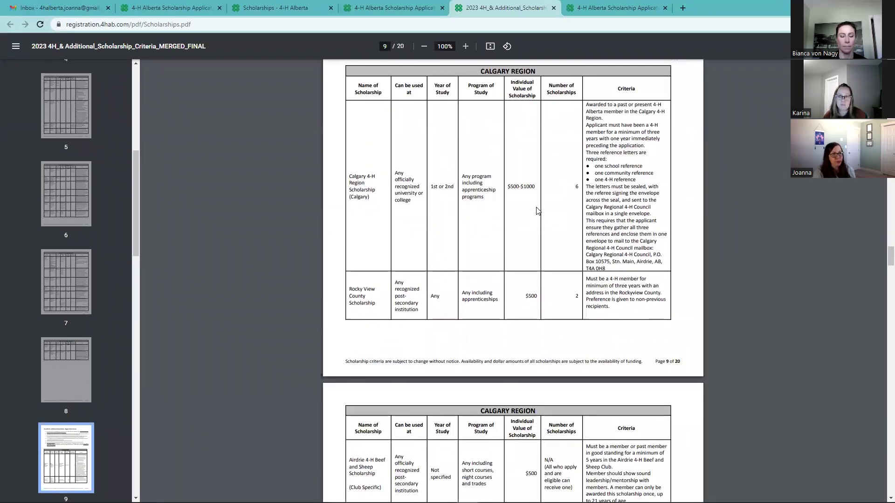
{"action": "scroll", "coordinate": [537, 211], "scroll_direction": "down", "scroll_amount": 8}
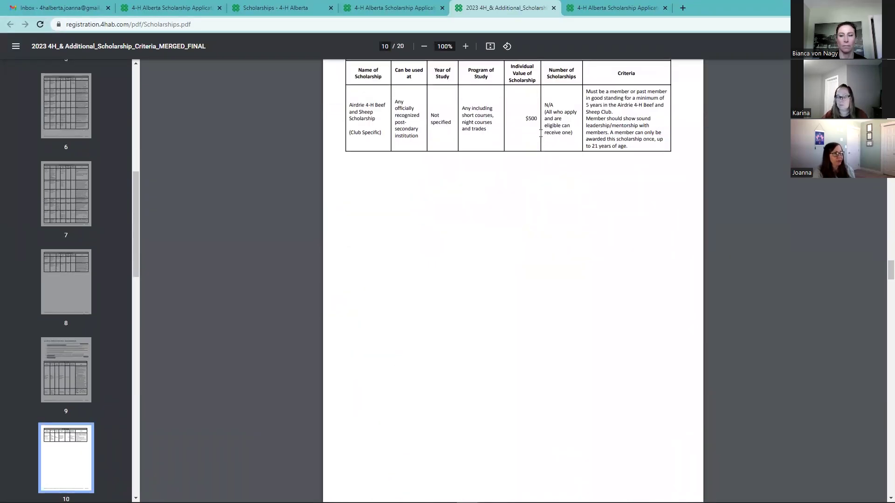
{"action": "left_click", "coordinate": [387, 7]}
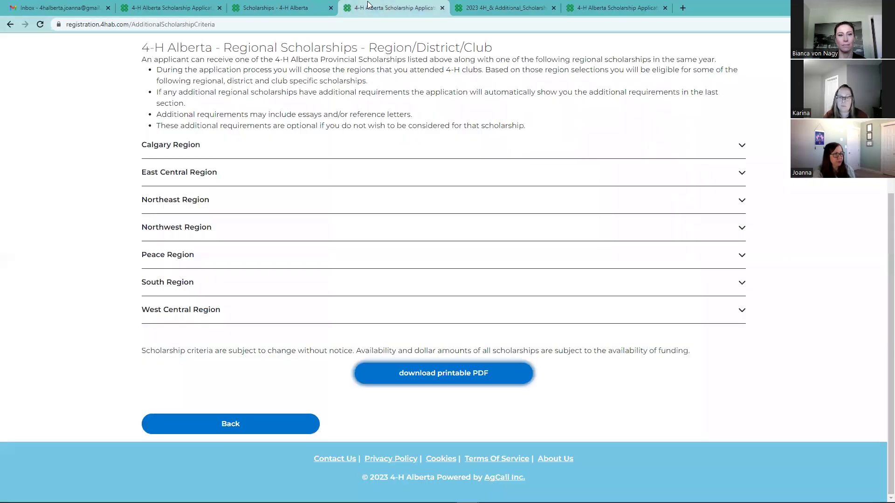
- Leave the criteria page for Log In and click into the Email and Password fields
{"action": "scroll", "coordinate": [469, 243], "scroll_direction": "up", "scroll_amount": 5}
{"action": "scroll", "coordinate": [384, 224], "scroll_direction": "down", "scroll_amount": 5}
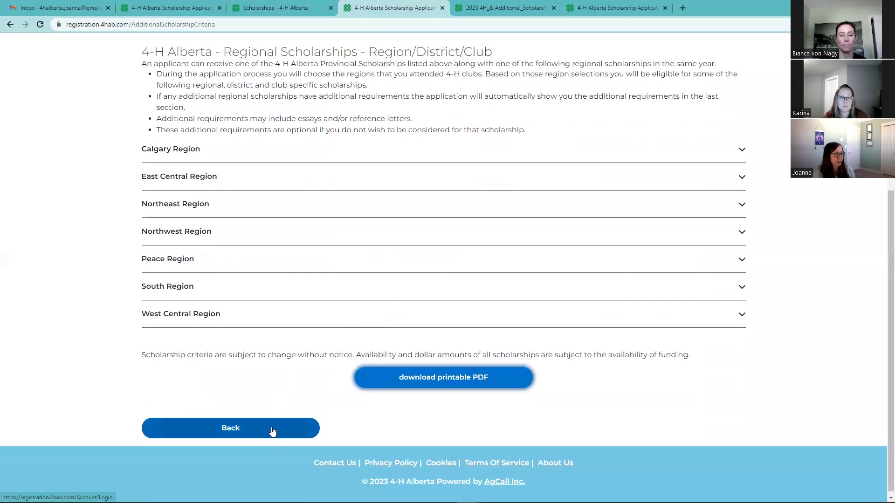
{"action": "left_click", "coordinate": [272, 431]}
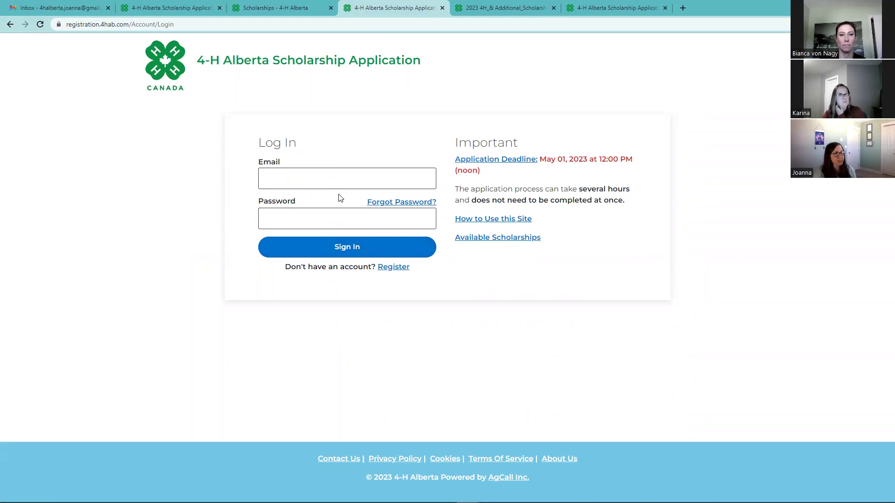
{"action": "left_click", "coordinate": [280, 180]}
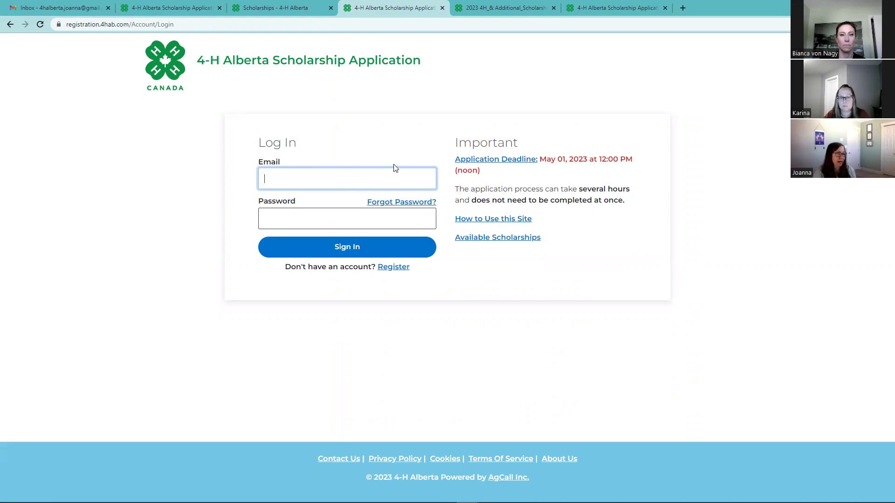
{"action": "left_click", "coordinate": [285, 224]}
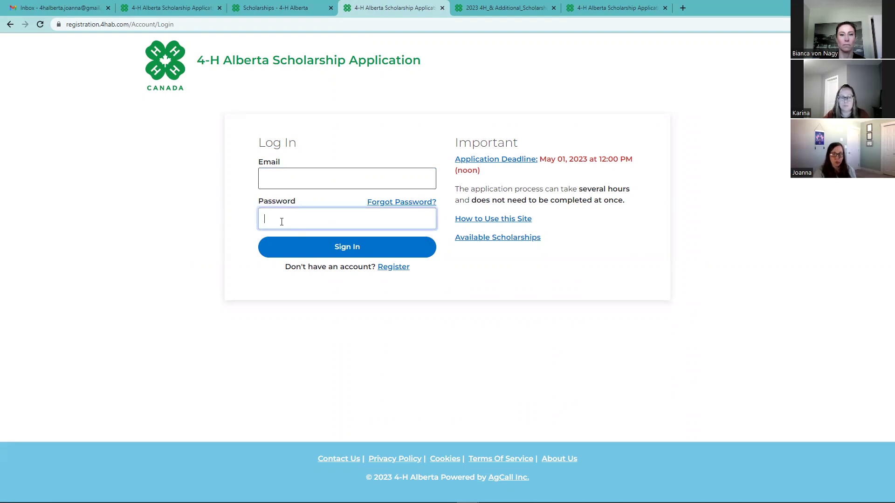
- Preview the Password Reset form's last name and email fields, then return to Log In
{"action": "left_click", "coordinate": [412, 202]}
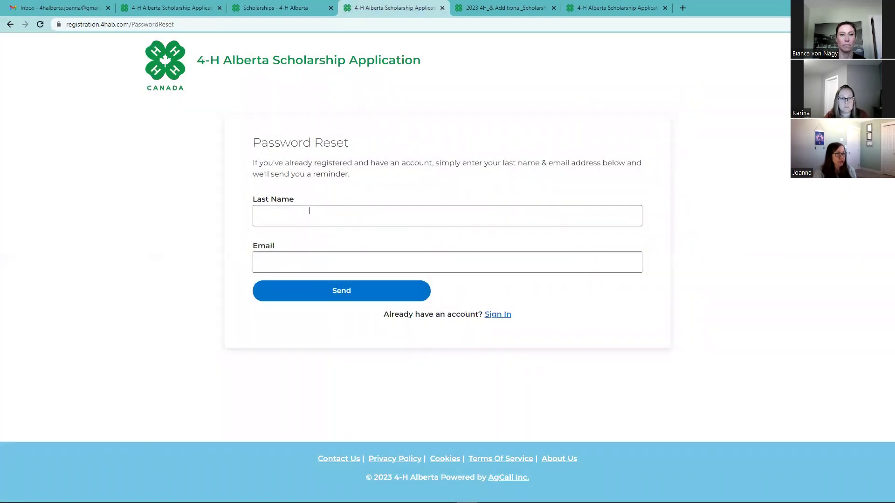
{"action": "left_click", "coordinate": [310, 211]}
{"action": "left_click", "coordinate": [299, 263]}
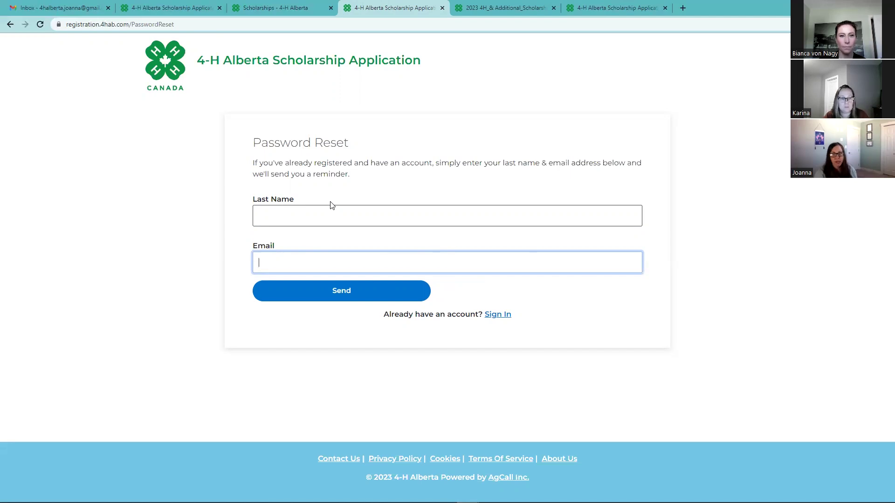
{"action": "left_click", "coordinate": [494, 315]}
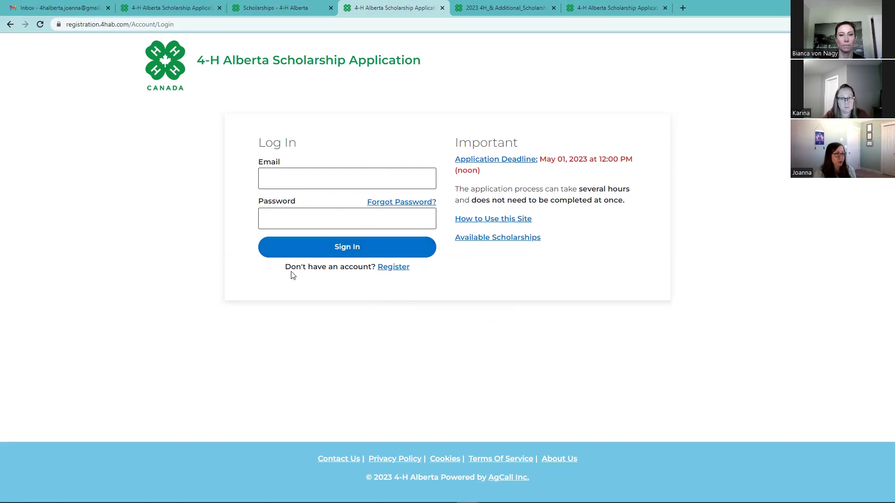
{"action": "left_click", "coordinate": [394, 270]}
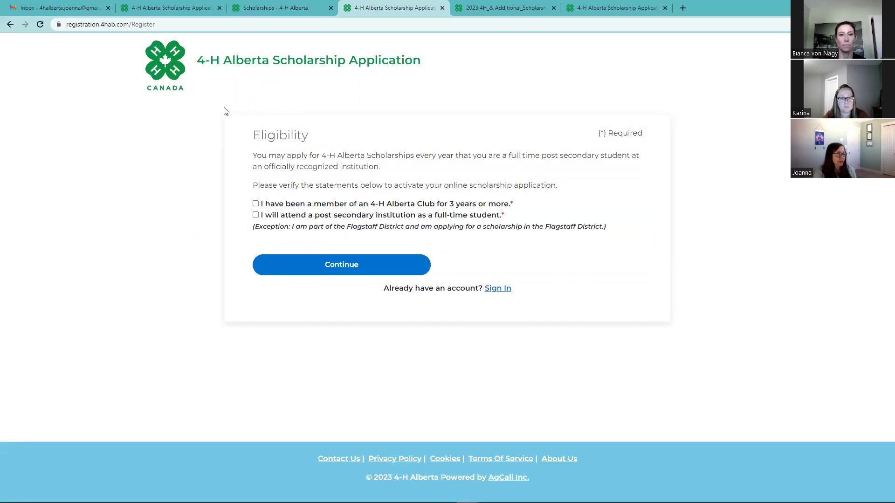
{"action": "left_click_drag", "start_coordinate": [225, 111], "coordinate": [575, 274]}
{"action": "left_click", "coordinate": [611, 201]}
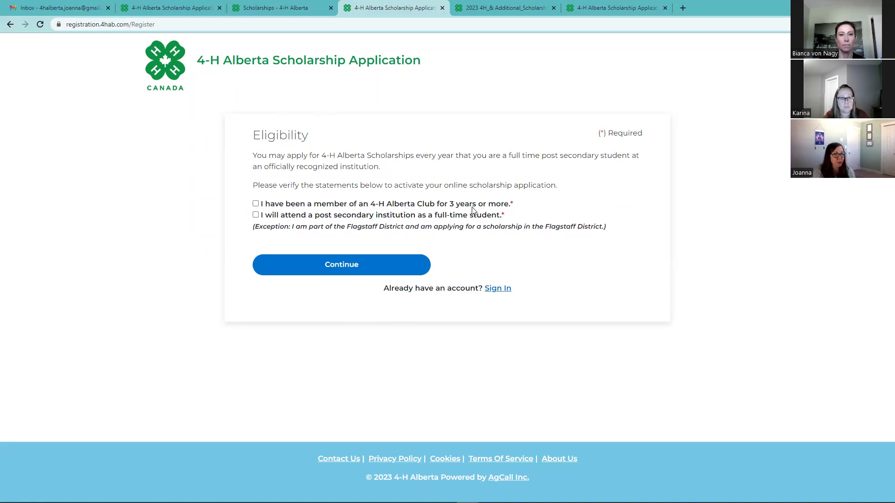
{"action": "left_click", "coordinate": [255, 204]}
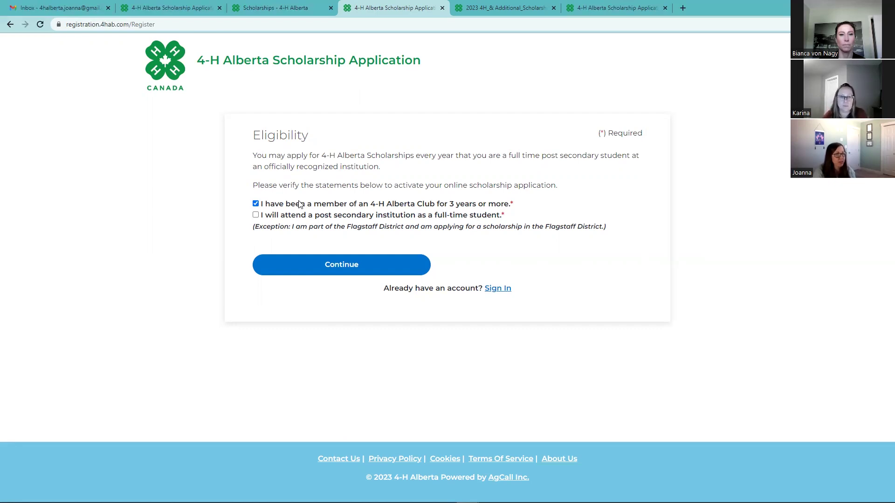
{"action": "left_click", "coordinate": [256, 216]}
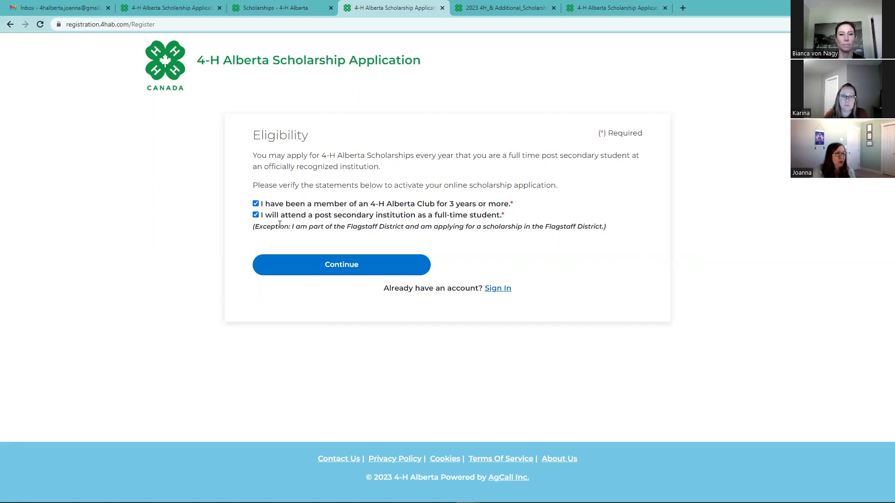
{"action": "left_click_drag", "start_coordinate": [299, 226], "coordinate": [421, 231]}
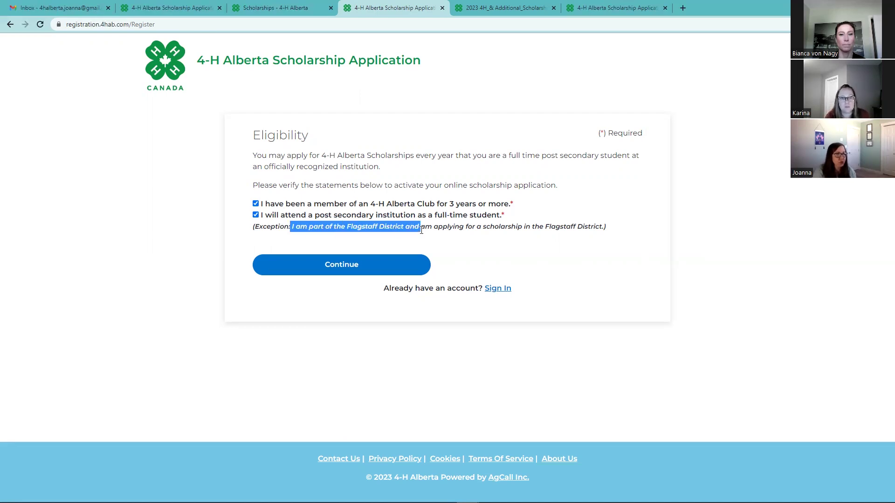
{"action": "left_click", "coordinate": [442, 226]}
{"action": "left_click_drag", "start_coordinate": [348, 227], "coordinate": [407, 226]}
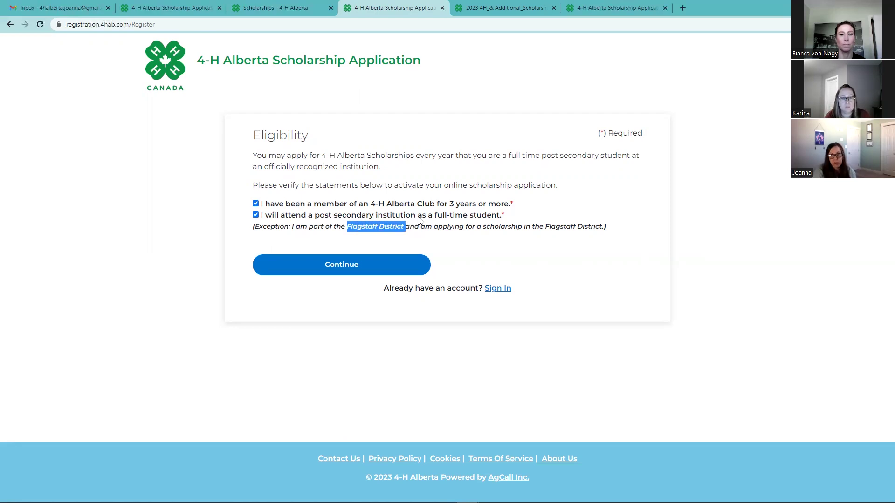
{"action": "left_click", "coordinate": [436, 229]}
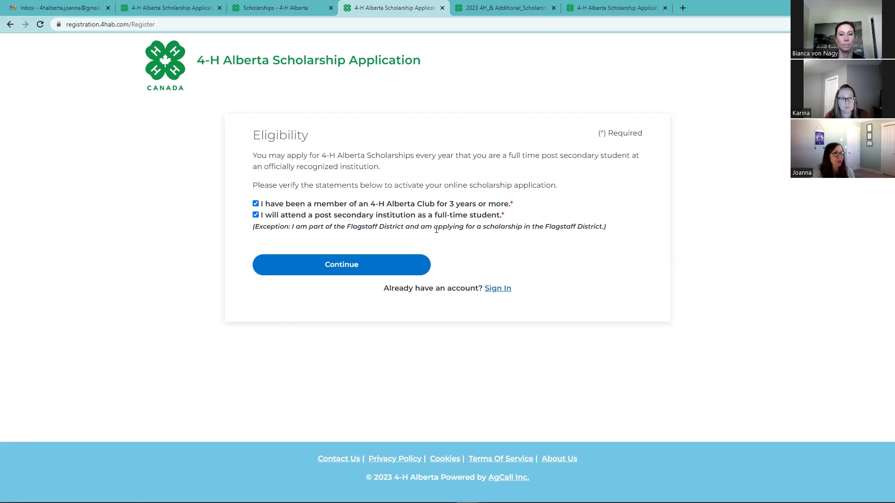
{"action": "left_click_drag", "start_coordinate": [346, 226], "coordinate": [440, 226]}
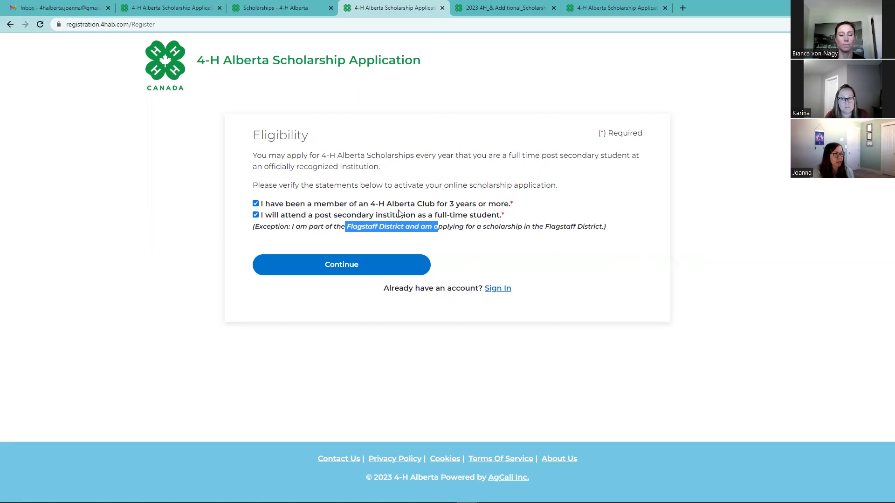
{"action": "left_click", "coordinate": [497, 289]}
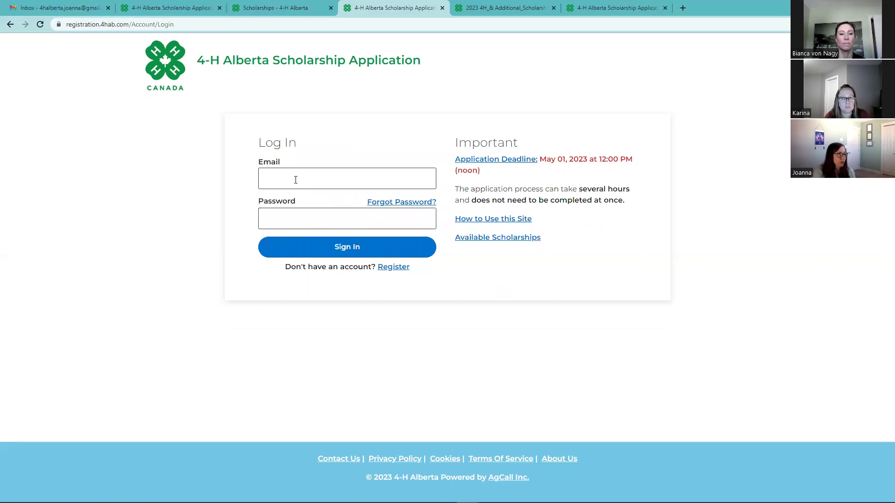
- Enter the account's email and password and sign in, reaching the Two-Factor Authentication page
{"action": "left_click", "coordinate": [296, 180]}
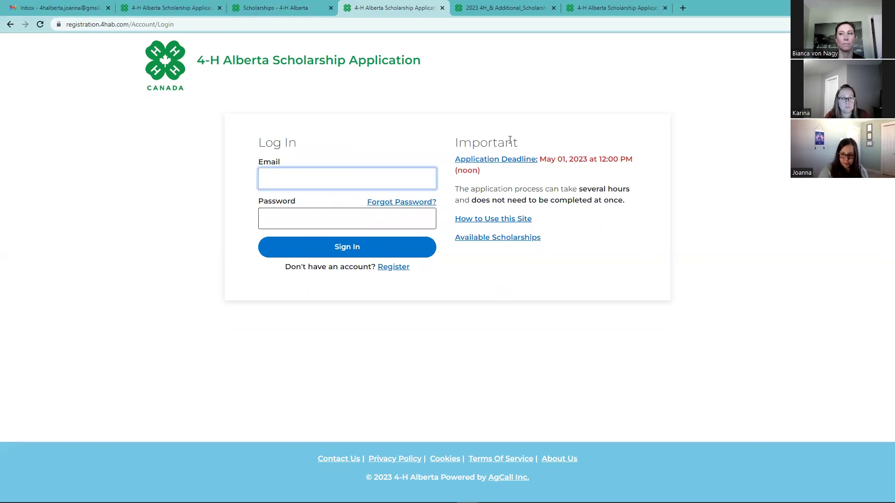
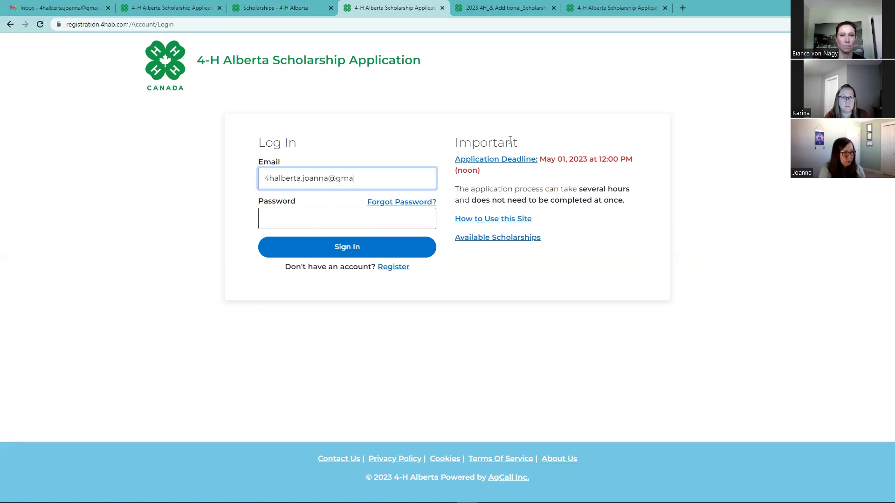
{"action": "key", "text": "Tab"}
{"action": "key", "text": "Tab"}
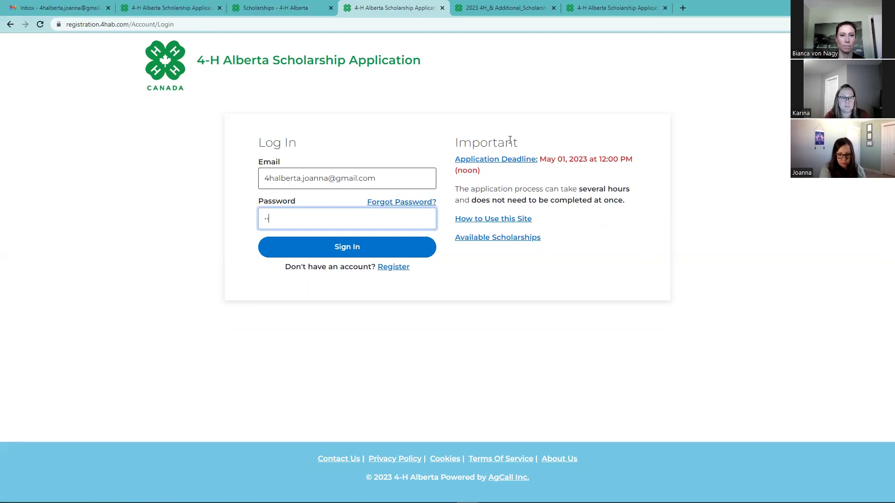
{"action": "type", "text": "•••••••"}
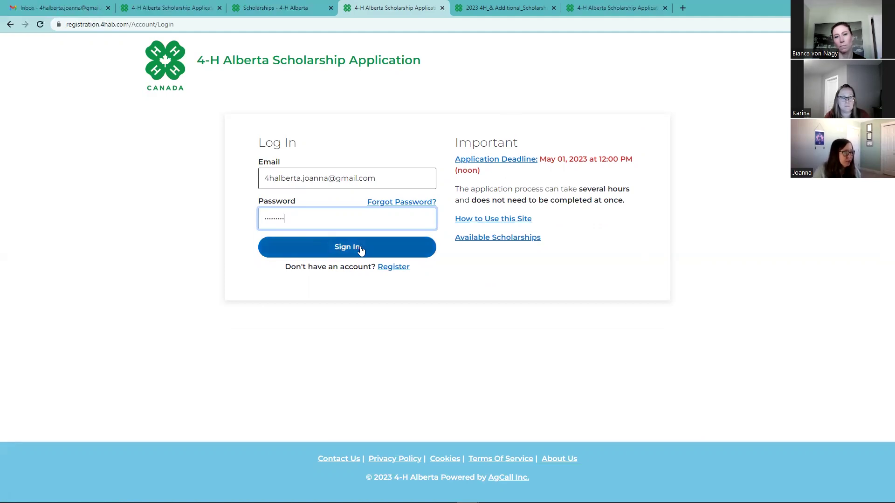
{"action": "left_click", "coordinate": [384, 248]}
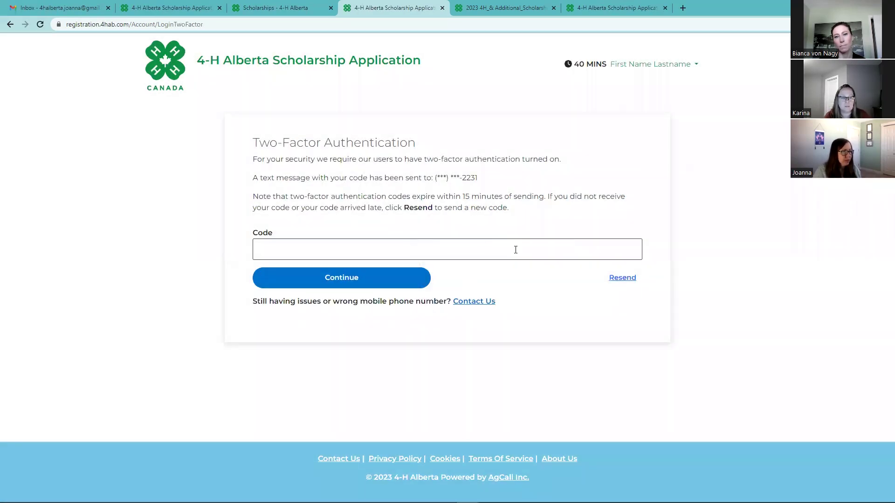
- Submit the texted verification code to reach the dashboard showing the application 31% complete
{"action": "left_click", "coordinate": [515, 250]}
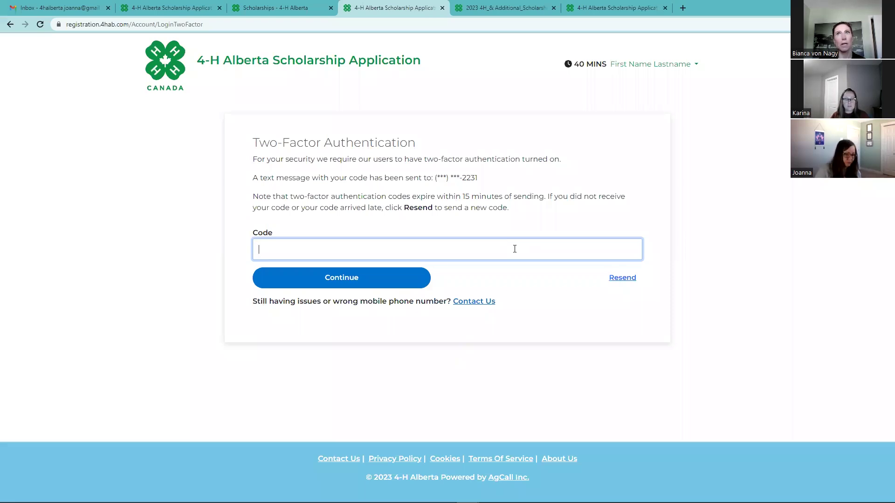
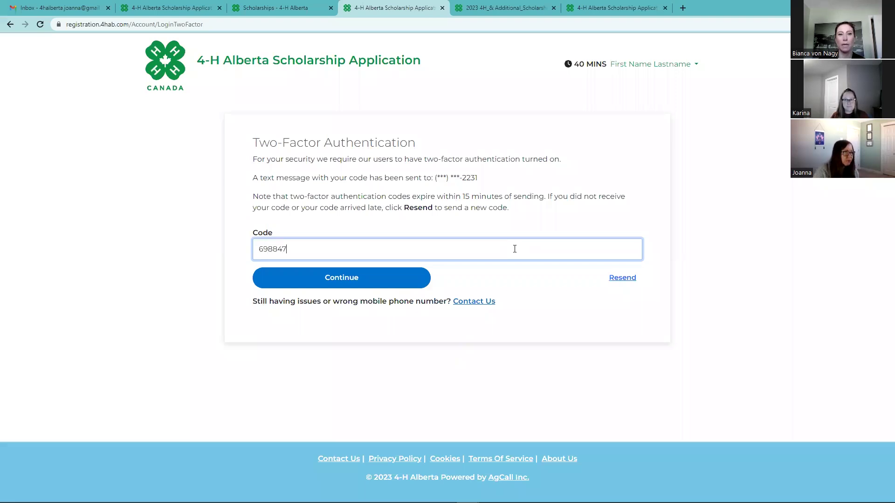
{"action": "left_click", "coordinate": [355, 277]}
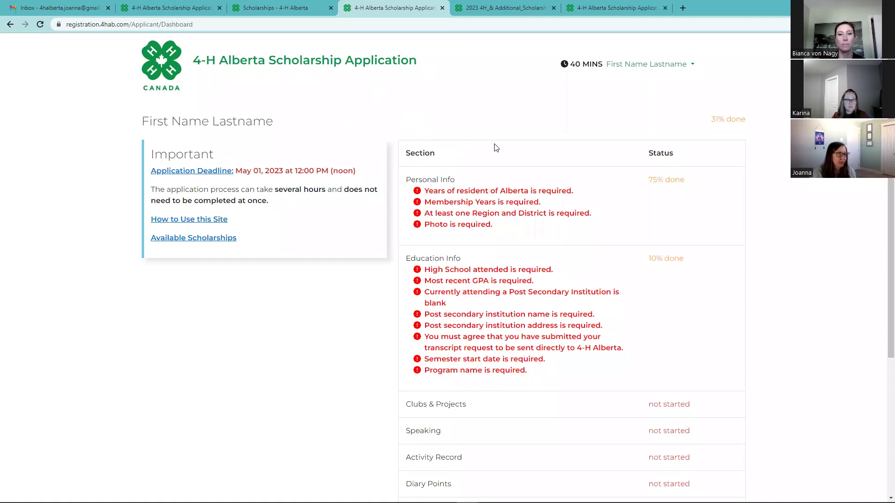
{"action": "scroll", "coordinate": [498, 150], "scroll_direction": "down", "scroll_amount": 2}
{"action": "scroll", "coordinate": [505, 153], "scroll_direction": "up", "scroll_amount": 1}
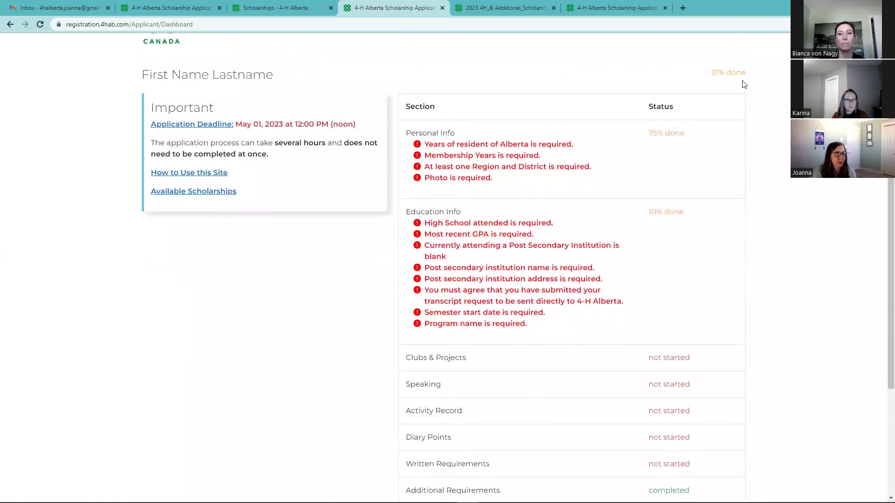
{"action": "scroll", "coordinate": [633, 133], "scroll_direction": "up", "scroll_amount": 1}
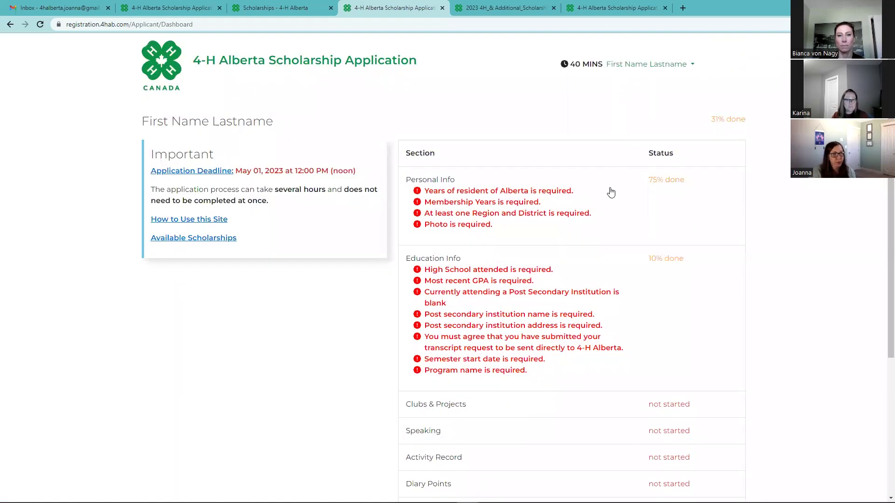
{"action": "triple_click", "coordinate": [705, 120]}
{"action": "left_click", "coordinate": [748, 122]}
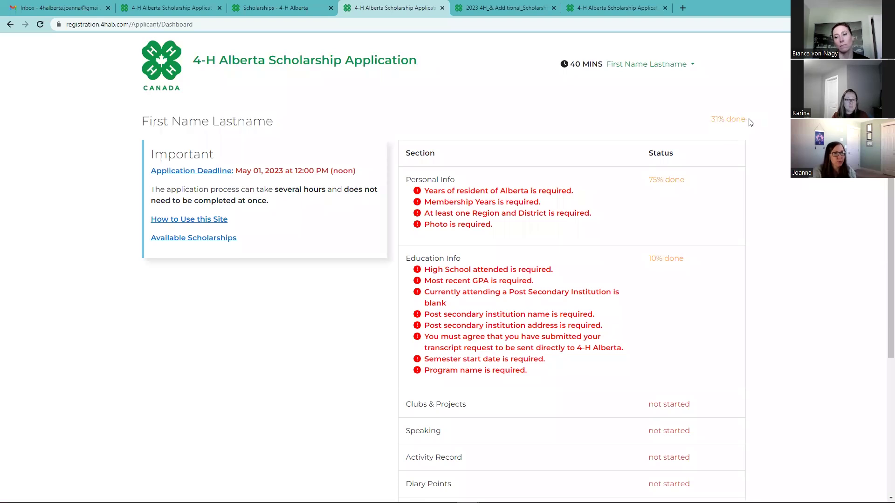
{"action": "triple_click", "coordinate": [751, 125]}
{"action": "left_click", "coordinate": [746, 128]}
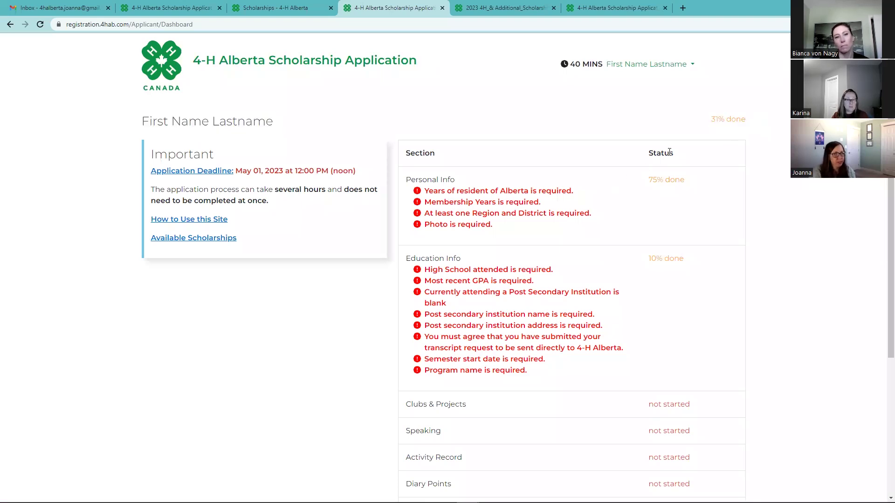
{"action": "scroll", "coordinate": [466, 275], "scroll_direction": "down", "scroll_amount": 2}
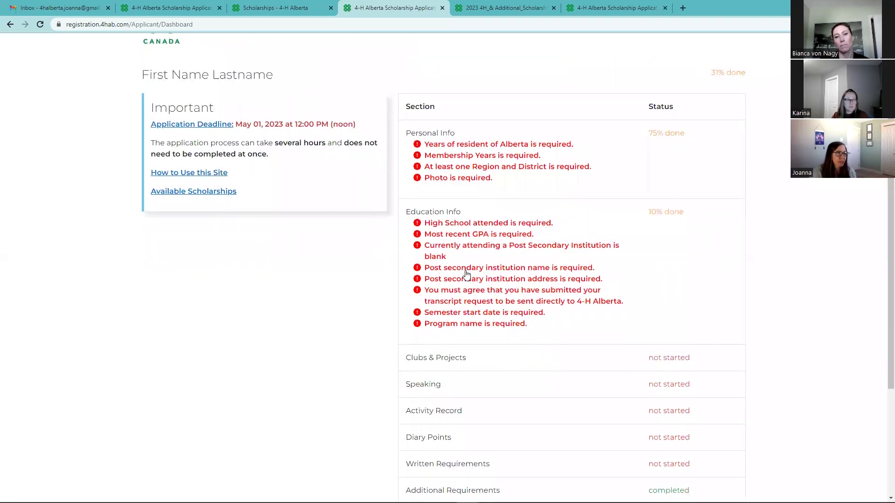
{"action": "scroll", "coordinate": [466, 274], "scroll_direction": "down", "scroll_amount": 1}
{"action": "scroll", "coordinate": [466, 274], "scroll_direction": "up", "scroll_amount": 2}
{"action": "scroll", "coordinate": [693, 228], "scroll_direction": "down", "scroll_amount": 2}
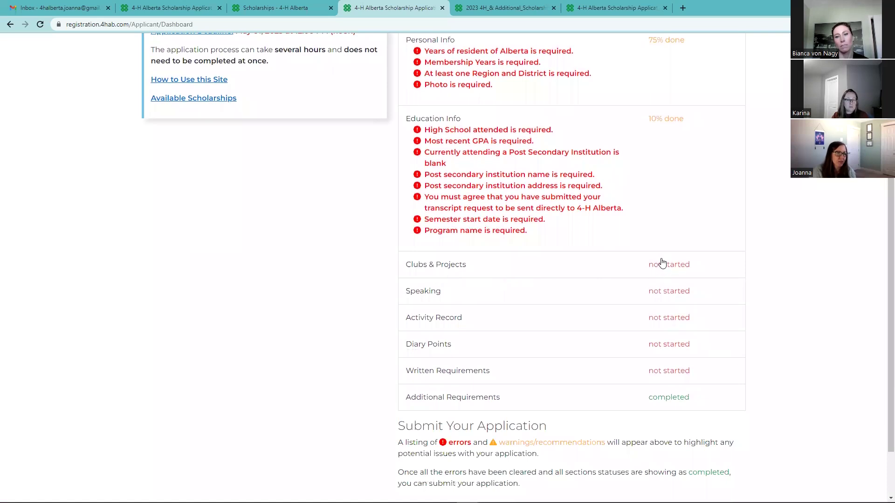
{"action": "scroll", "coordinate": [665, 384], "scroll_direction": "up", "scroll_amount": 3}
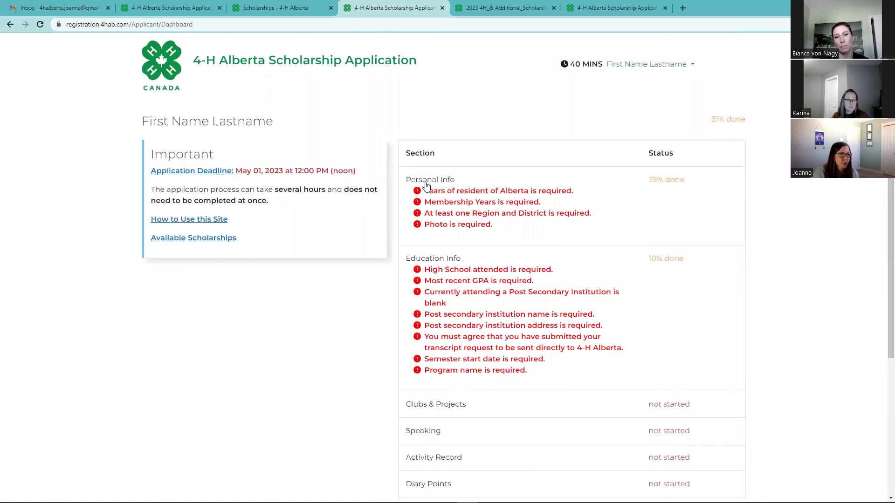
{"action": "scroll", "coordinate": [629, 224], "scroll_direction": "down", "scroll_amount": 5}
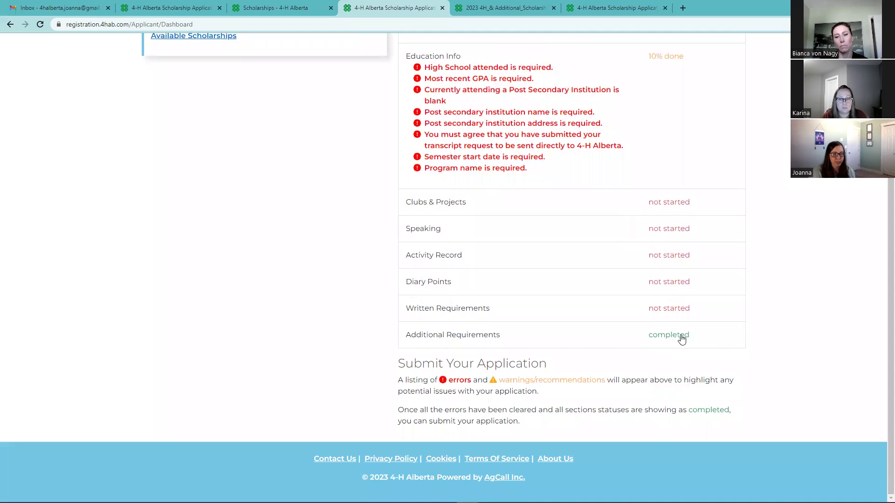
{"action": "scroll", "coordinate": [681, 339], "scroll_direction": "up", "scroll_amount": 5}
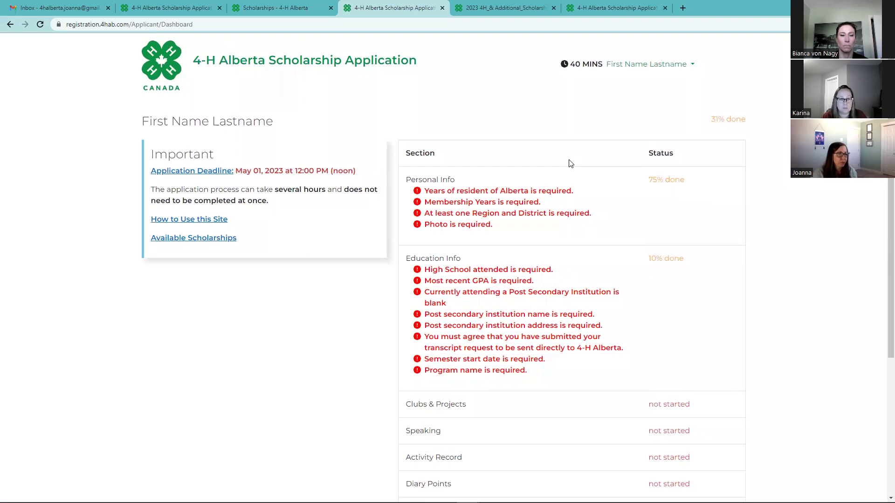
- Open the Personal Info section and enter 5 years of 4-H membership
{"action": "left_click", "coordinate": [496, 195]}
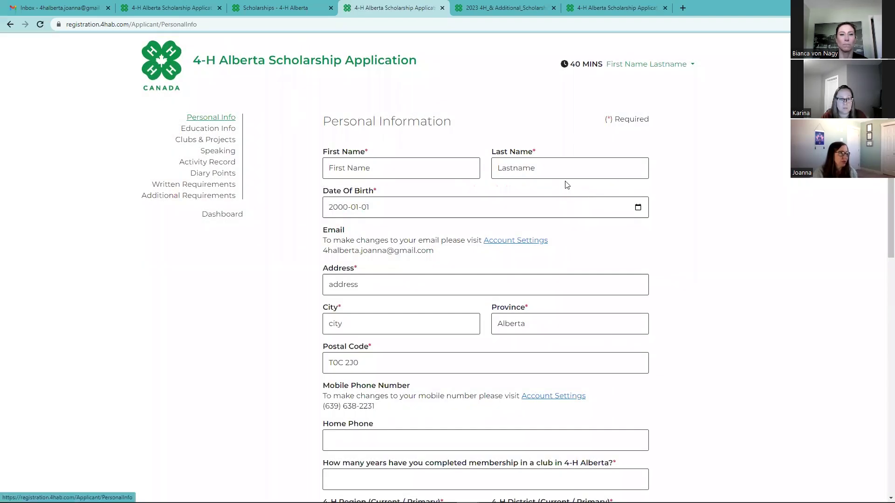
{"action": "scroll", "coordinate": [587, 124], "scroll_direction": "down", "scroll_amount": 2}
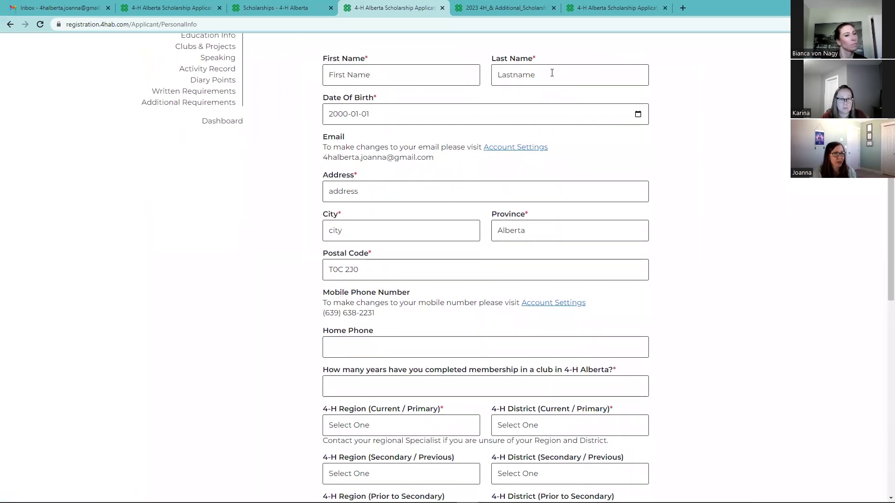
{"action": "scroll", "coordinate": [396, 111], "scroll_direction": "down", "scroll_amount": 3}
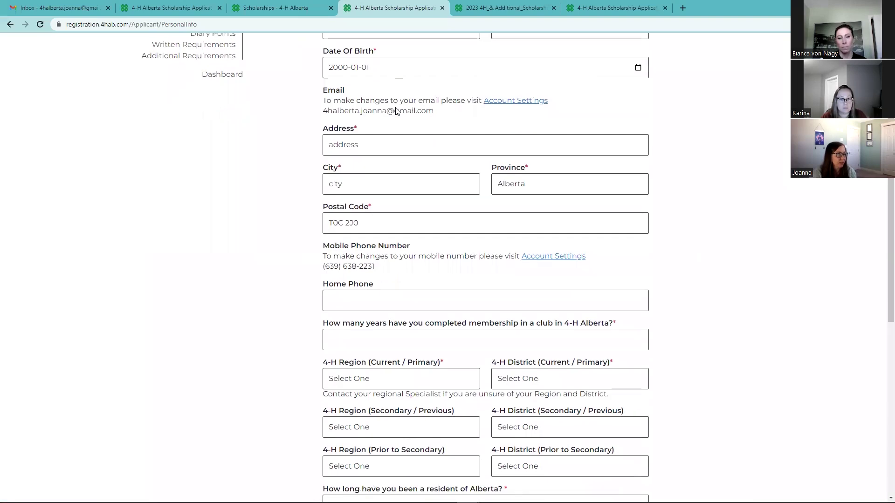
{"action": "scroll", "coordinate": [395, 77], "scroll_direction": "down", "scroll_amount": 2}
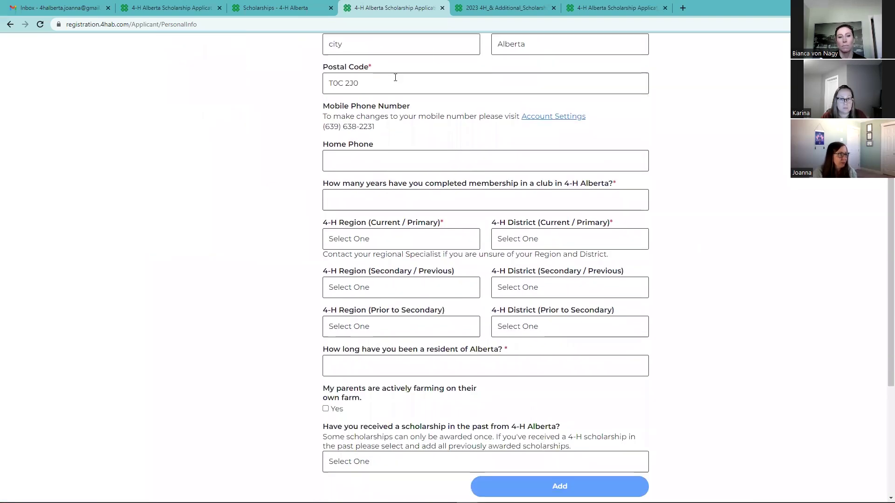
{"action": "scroll", "coordinate": [395, 80], "scroll_direction": "down", "scroll_amount": 1}
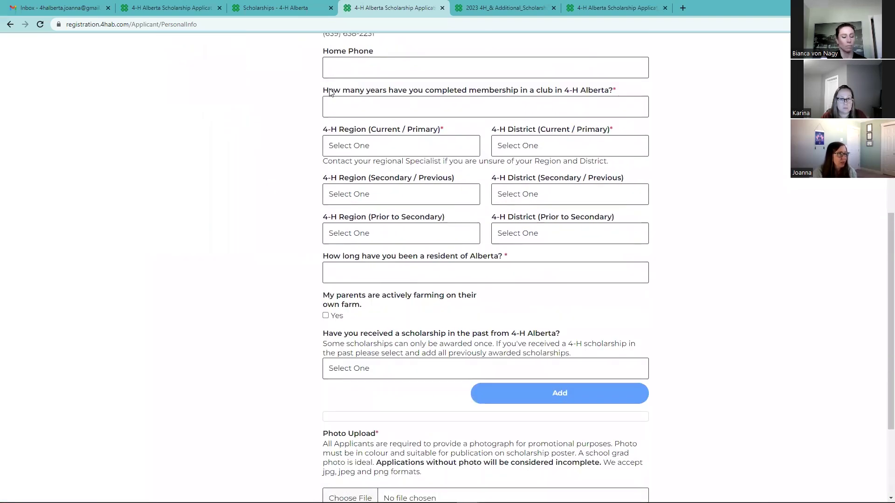
{"action": "left_click", "coordinate": [334, 93]}
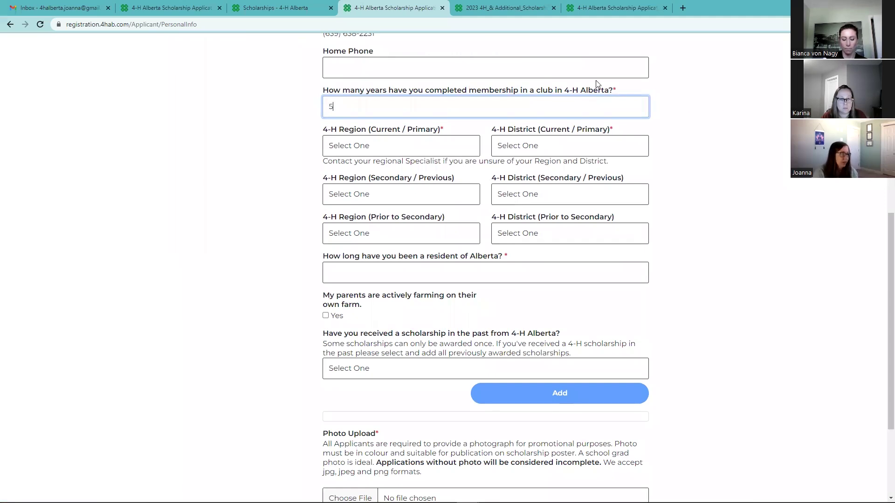
- Set the current 4-H region to Calgary and the district to Kneehill
{"action": "left_click", "coordinate": [389, 147]}
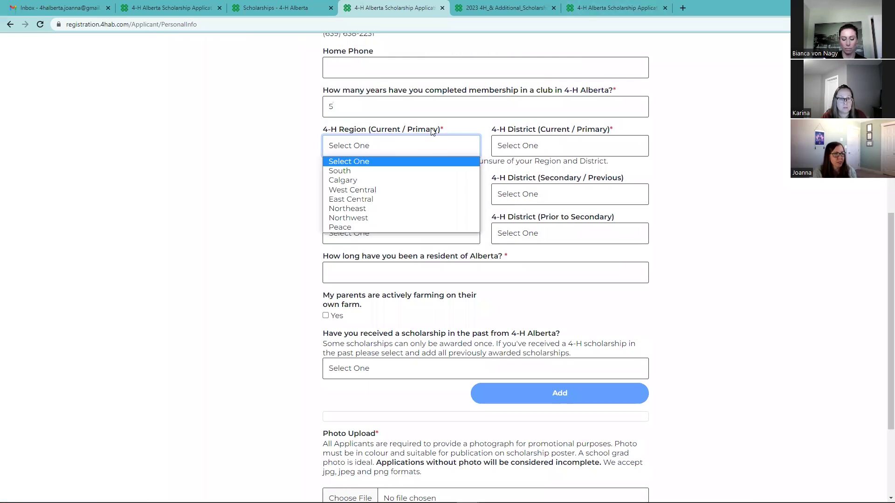
{"action": "left_click", "coordinate": [397, 146]}
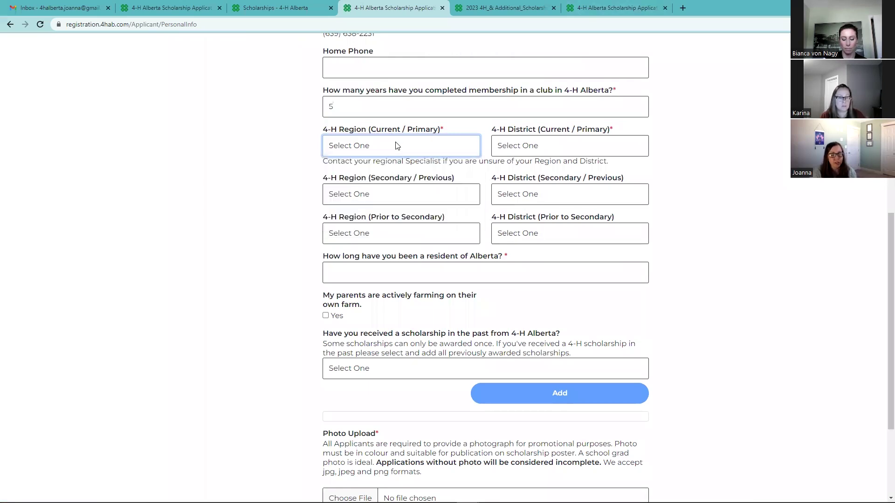
{"action": "left_click", "coordinate": [396, 149]}
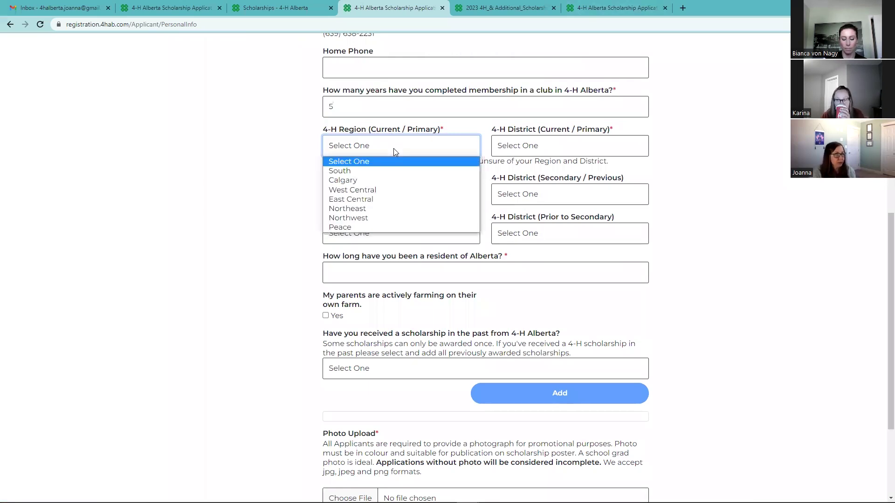
{"action": "left_click", "coordinate": [385, 180]}
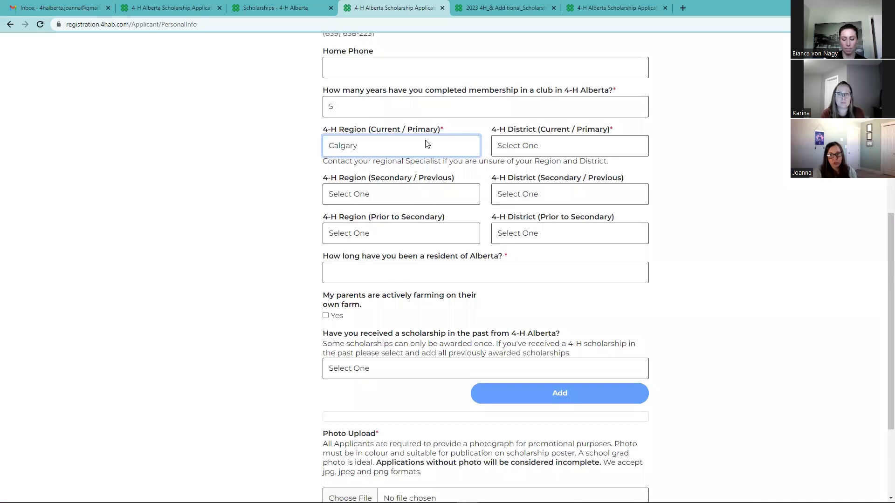
{"action": "left_click", "coordinate": [543, 149]}
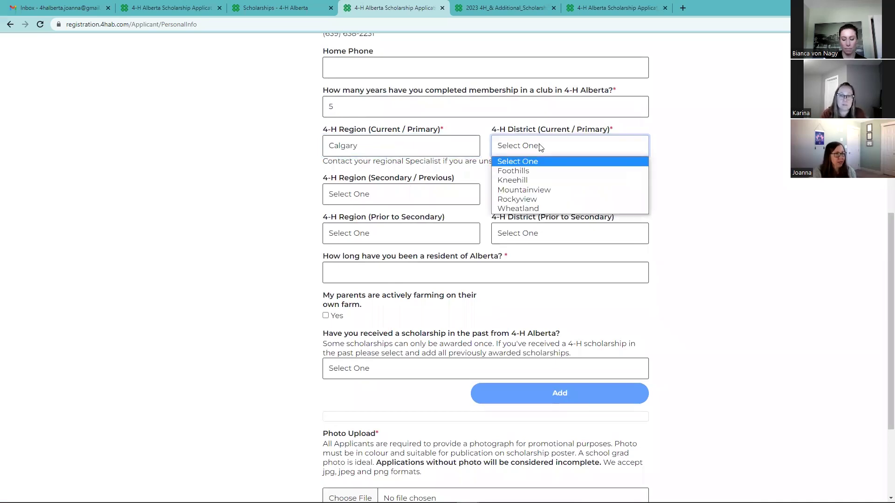
{"action": "left_click", "coordinate": [535, 185]}
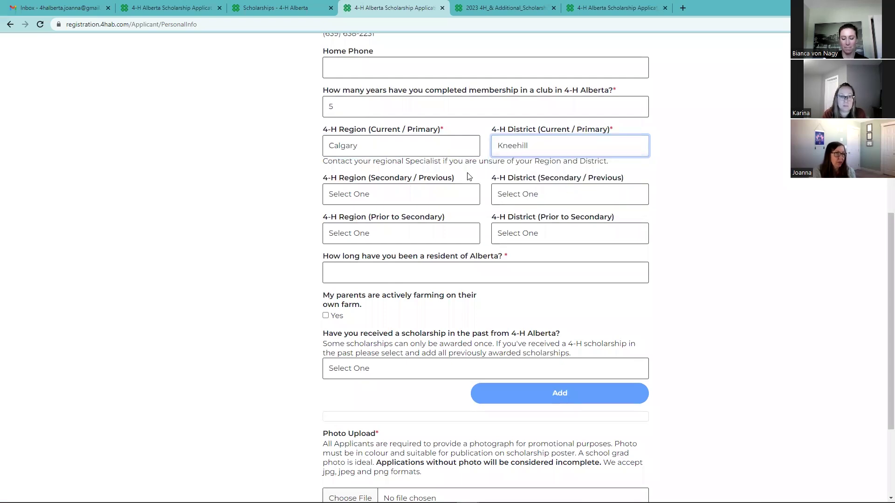
{"action": "scroll", "coordinate": [445, 170], "scroll_direction": "up", "scroll_amount": 8}
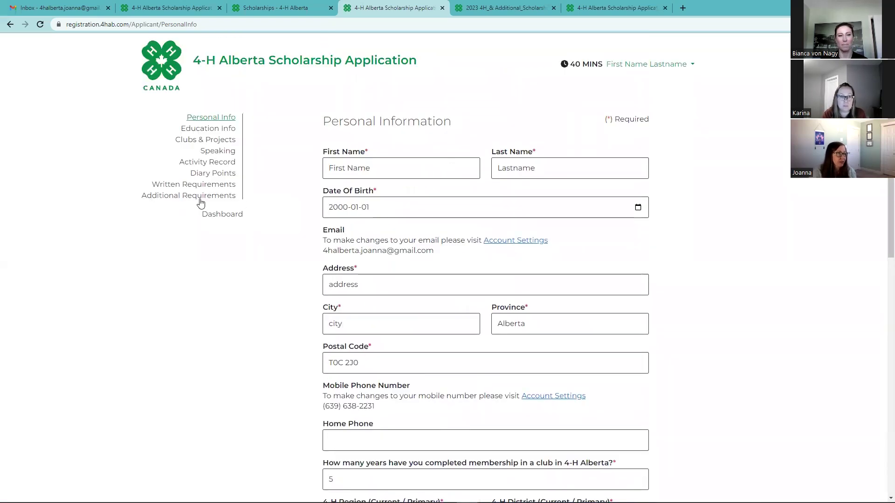
{"action": "scroll", "coordinate": [436, 211], "scroll_direction": "down", "scroll_amount": 9}
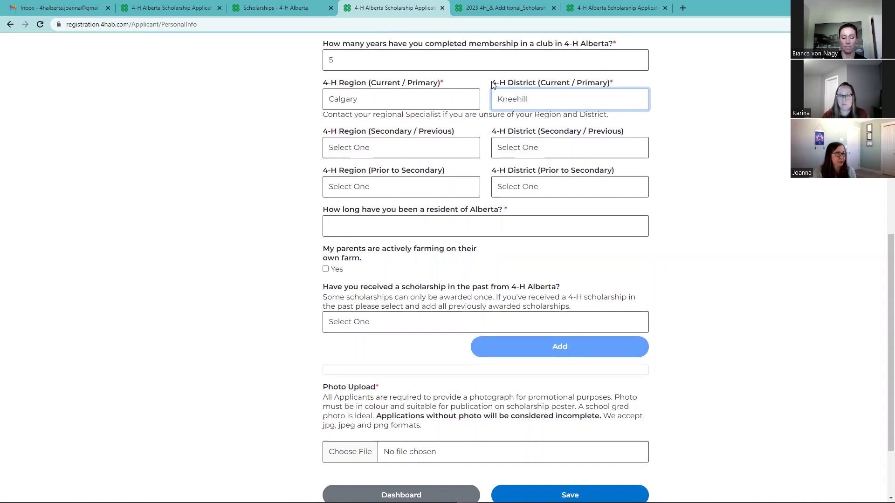
- Set the secondary region to East Central and the district to Flagstaff
{"action": "left_click", "coordinate": [397, 135]}
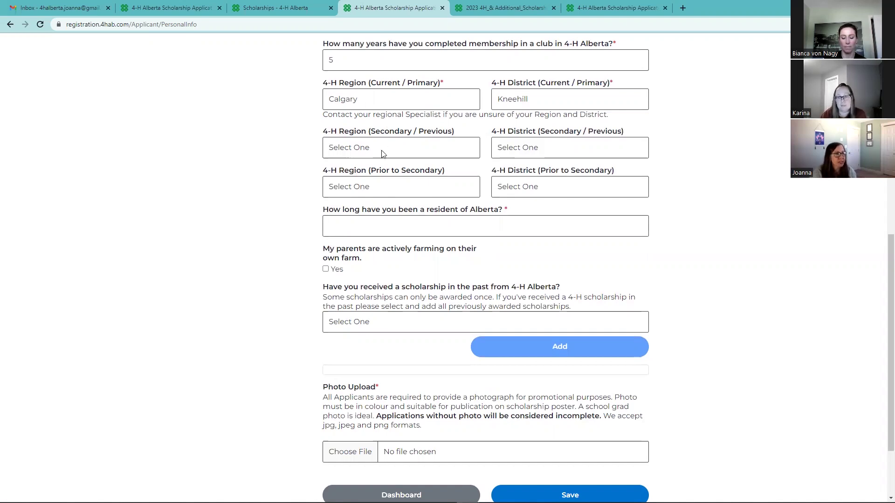
{"action": "left_click", "coordinate": [383, 149]}
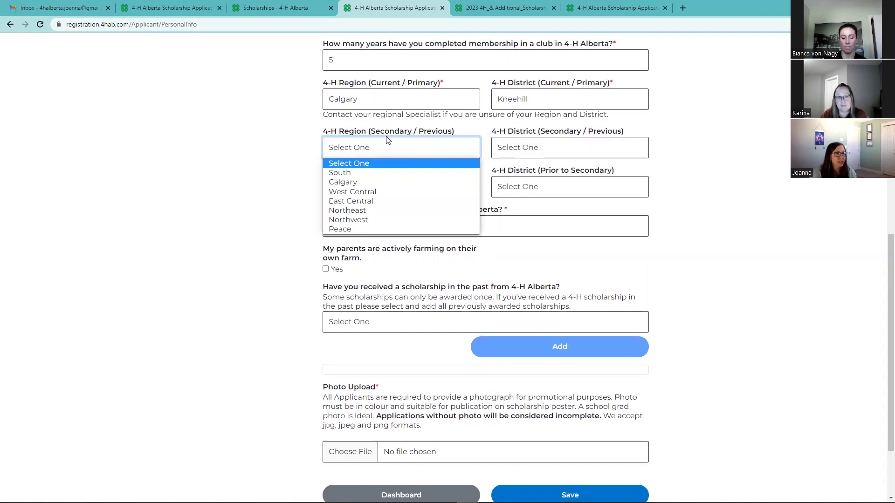
{"action": "left_click", "coordinate": [383, 201]}
{"action": "left_click", "coordinate": [532, 157]}
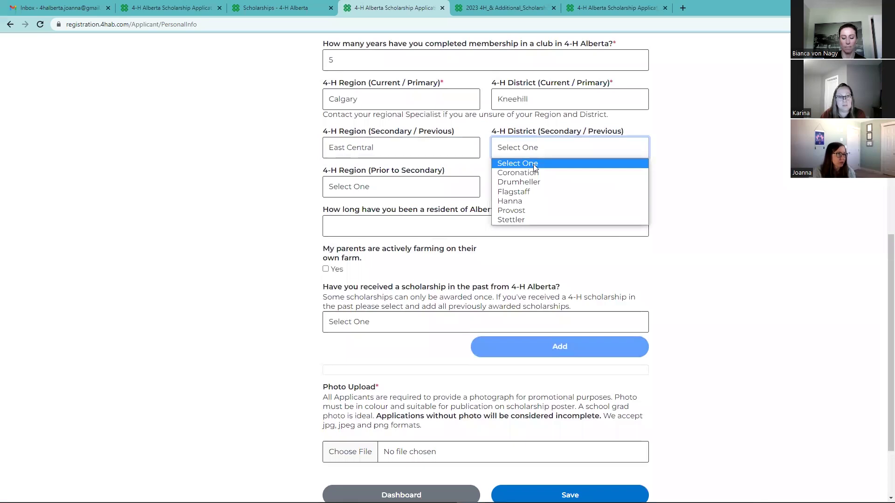
{"action": "left_click", "coordinate": [542, 188]}
- Set the prior region to Northeast and the district to Lac La Biche
{"action": "left_click", "coordinate": [386, 188]}
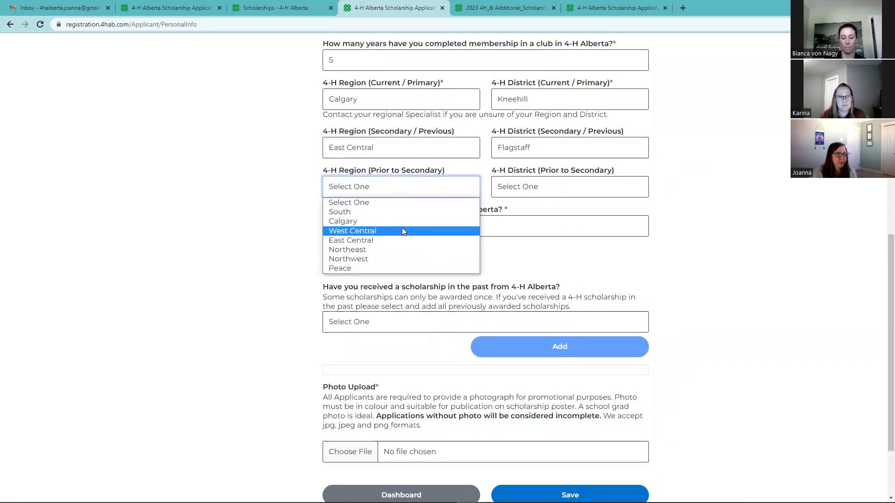
{"action": "left_click", "coordinate": [386, 250]}
{"action": "left_click", "coordinate": [541, 188]}
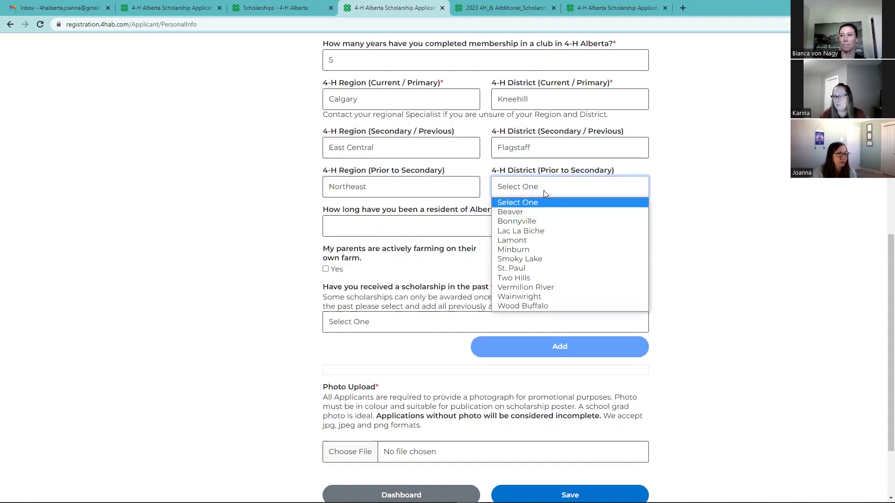
{"action": "left_click", "coordinate": [561, 229]}
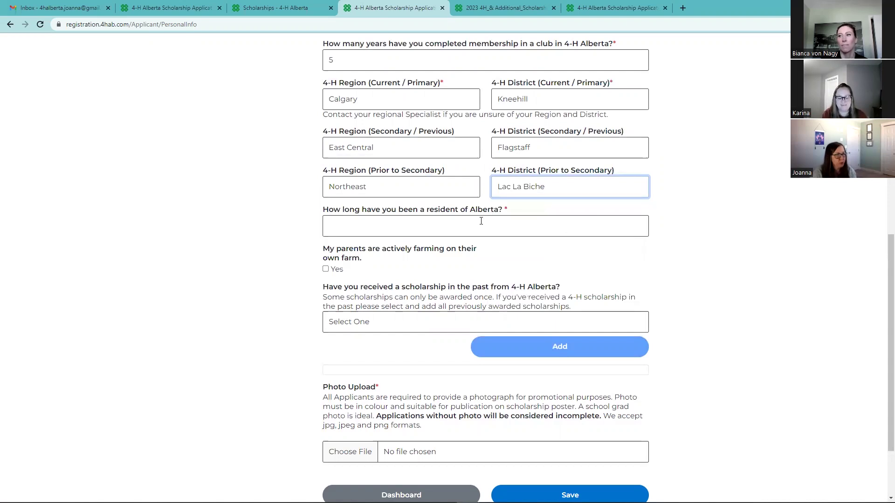
- Enter 12 years as the Alberta residency length
{"action": "left_click", "coordinate": [516, 223]}
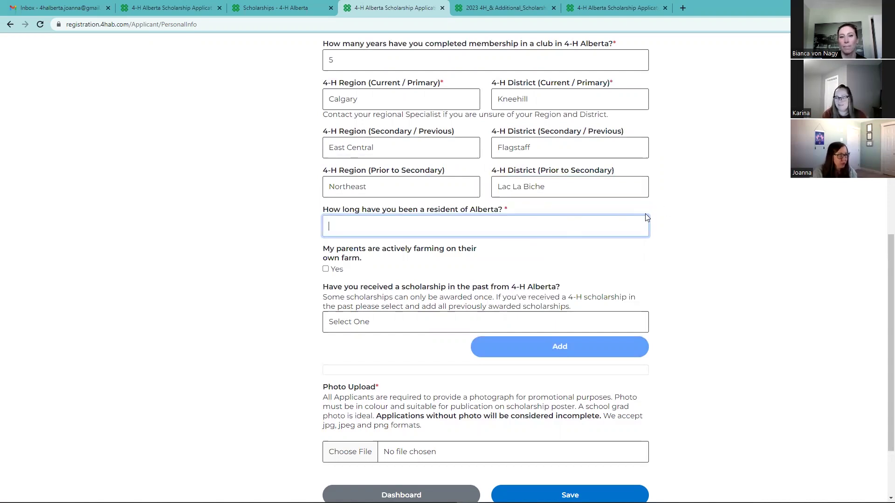
{"action": "type", "text": "12"}
{"action": "left_click", "coordinate": [466, 255]}
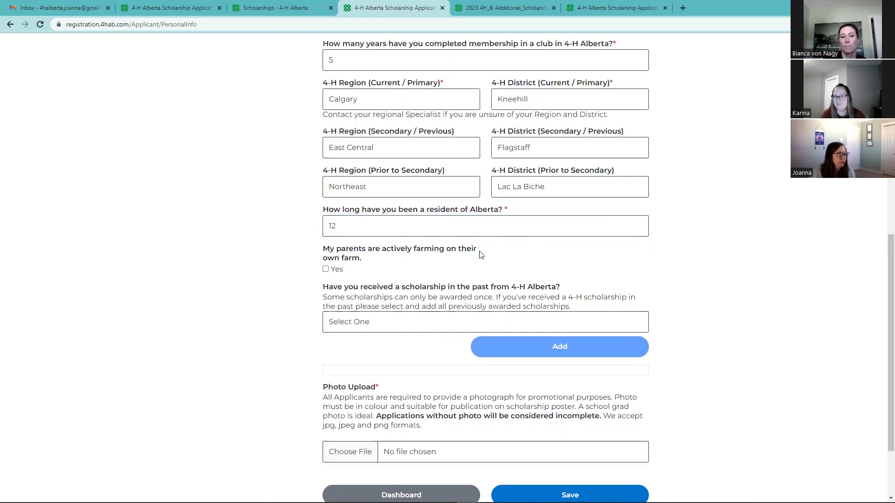
- Answer Yes to both parental farming questions
{"action": "scroll", "coordinate": [358, 274], "scroll_direction": "down", "scroll_amount": 1}
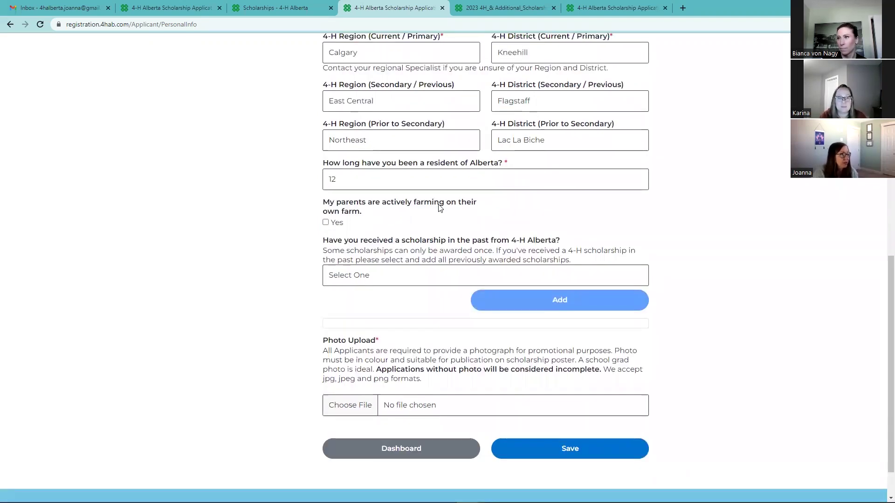
{"action": "left_click", "coordinate": [326, 223]}
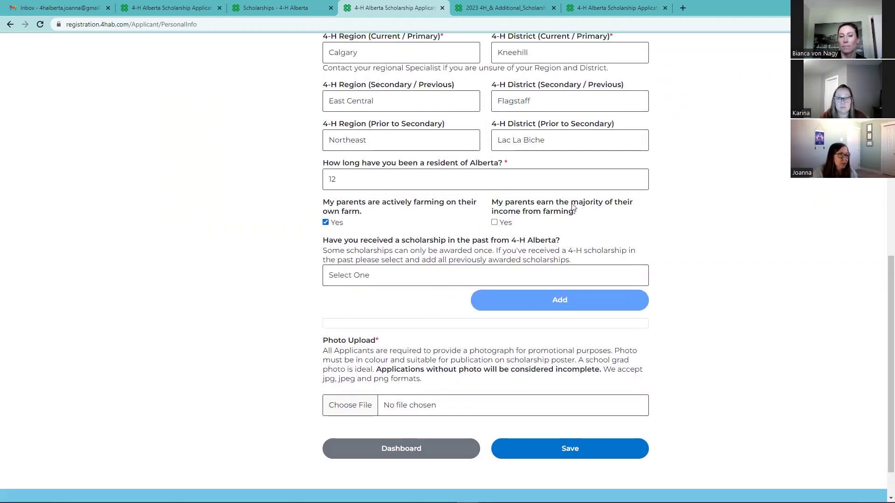
{"action": "left_click", "coordinate": [494, 223]}
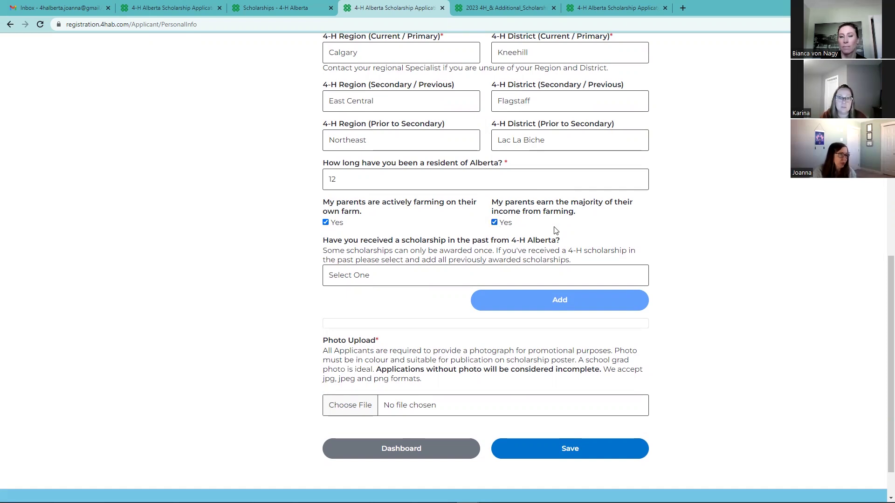
- Add the Thomas Caryk Memorial 4-H Scholarship to the previously received scholarships
{"action": "scroll", "coordinate": [536, 228], "scroll_direction": "down", "scroll_amount": 1}
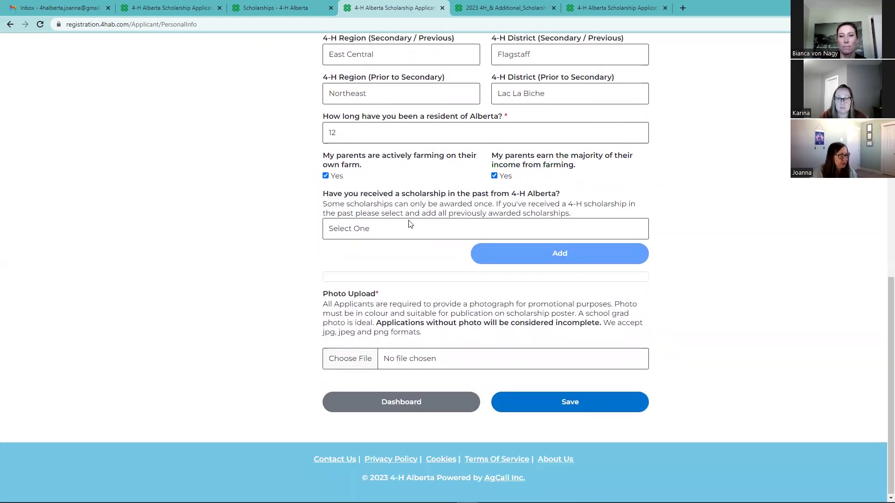
{"action": "left_click", "coordinate": [397, 234]}
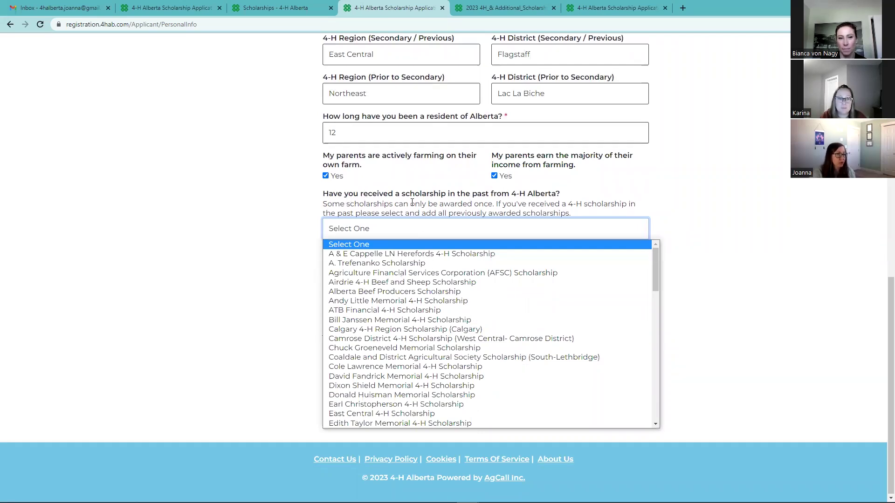
{"action": "scroll", "coordinate": [396, 252], "scroll_direction": "down", "scroll_amount": 15}
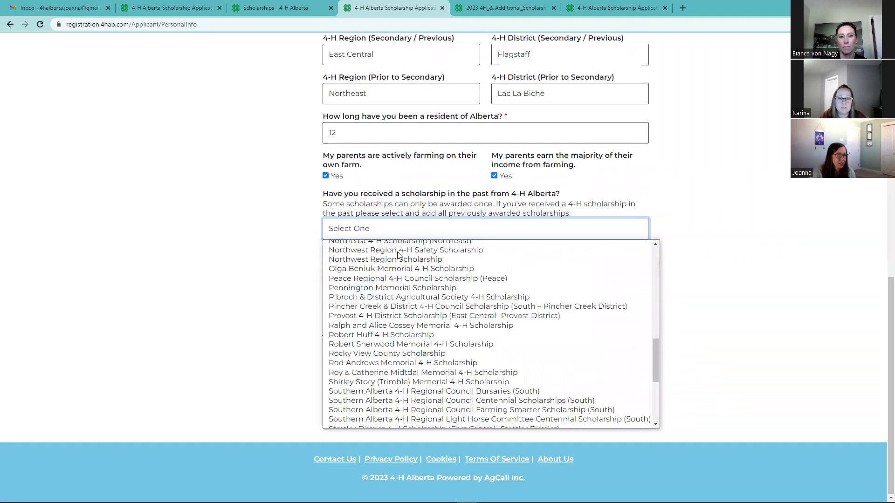
{"action": "scroll", "coordinate": [397, 254], "scroll_direction": "down", "scroll_amount": 6}
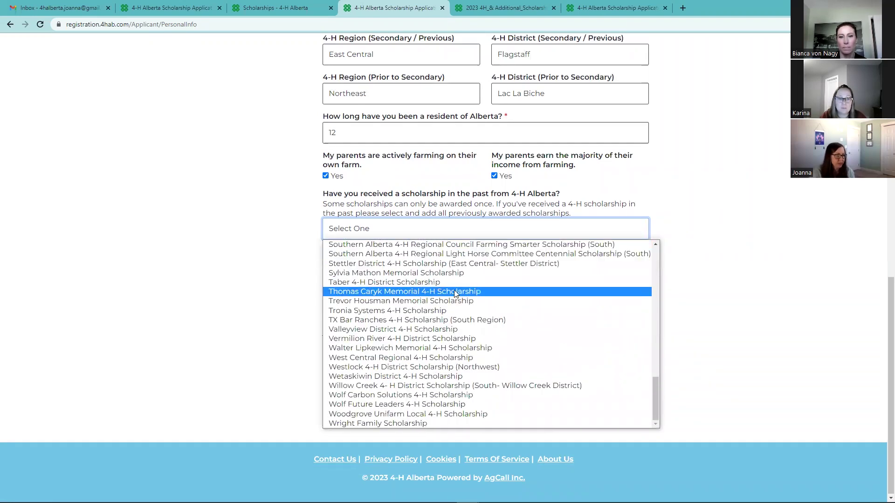
{"action": "left_click", "coordinate": [426, 293]}
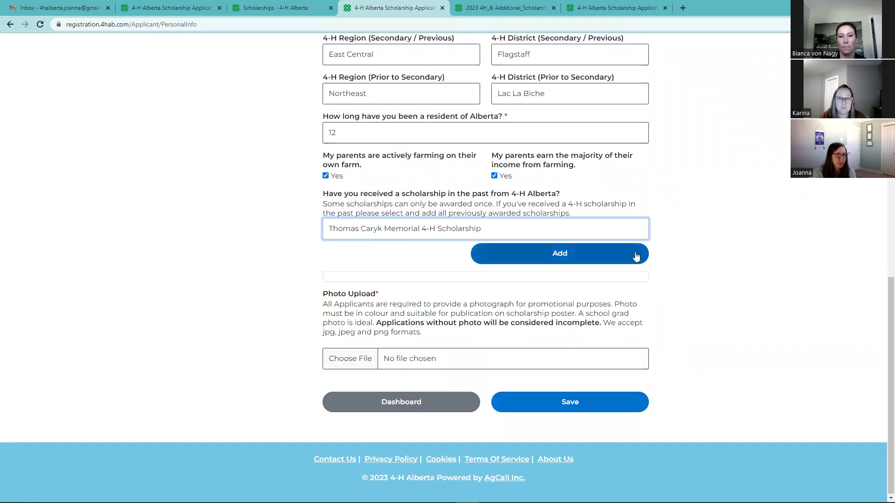
{"action": "left_click", "coordinate": [615, 255]}
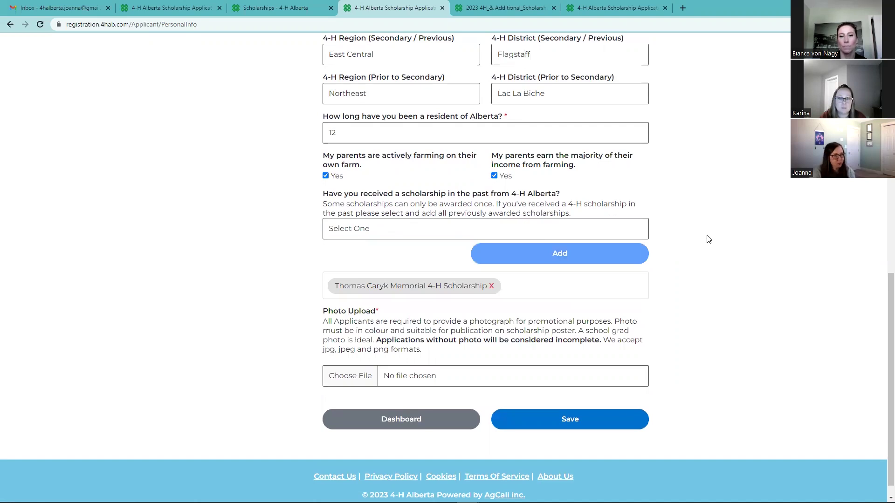
- Open the Photo Upload file picker
{"action": "scroll", "coordinate": [708, 238], "scroll_direction": "down", "scroll_amount": 1}
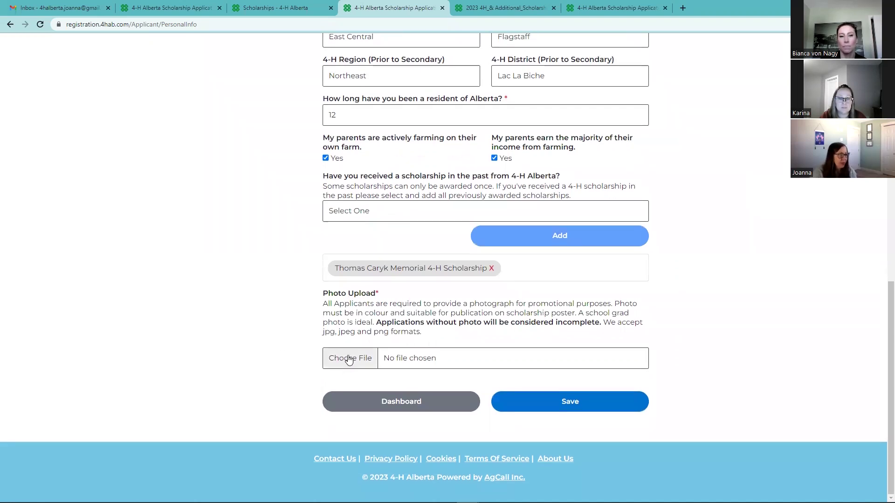
{"action": "left_click_drag", "start_coordinate": [325, 296], "coordinate": [382, 298]}
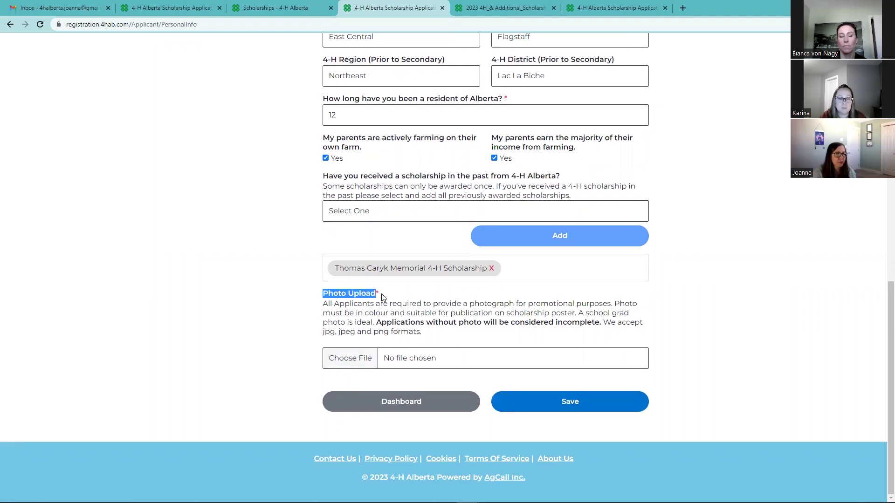
{"action": "left_click", "coordinate": [377, 297]}
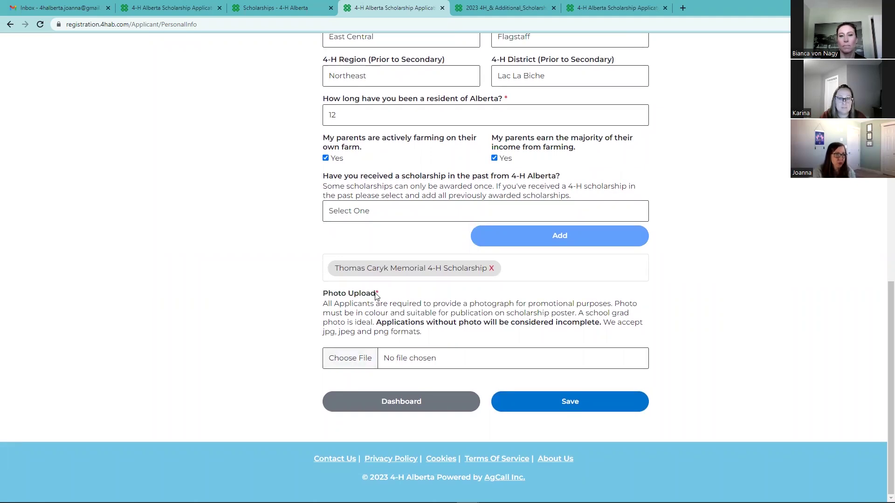
{"action": "left_click_drag", "start_coordinate": [376, 297], "coordinate": [323, 299]}
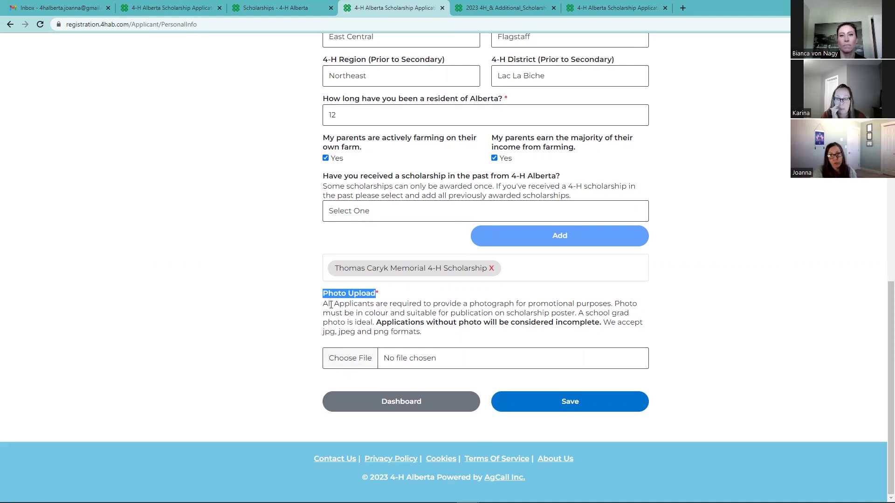
{"action": "left_click", "coordinate": [354, 359]}
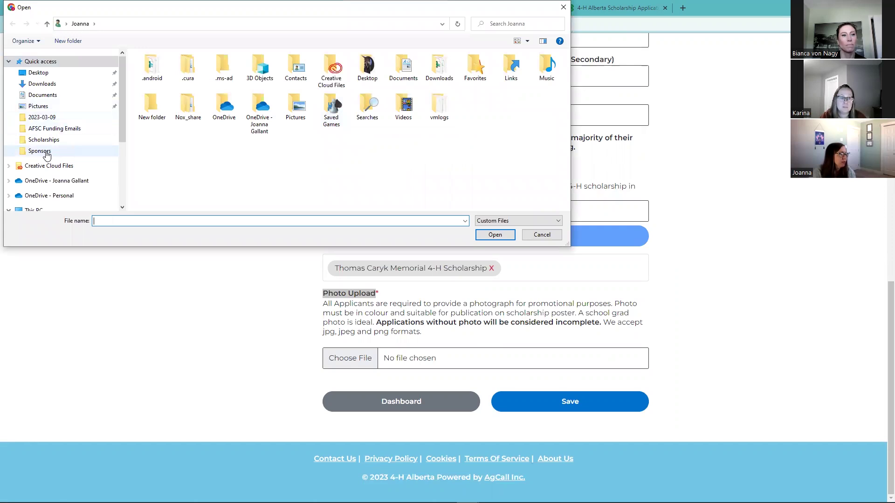
- Attach 4H_logo_clr.png from Documents > 4-H Alberta > Graphics > Logo as the photo
{"action": "left_click", "coordinate": [41, 95]}
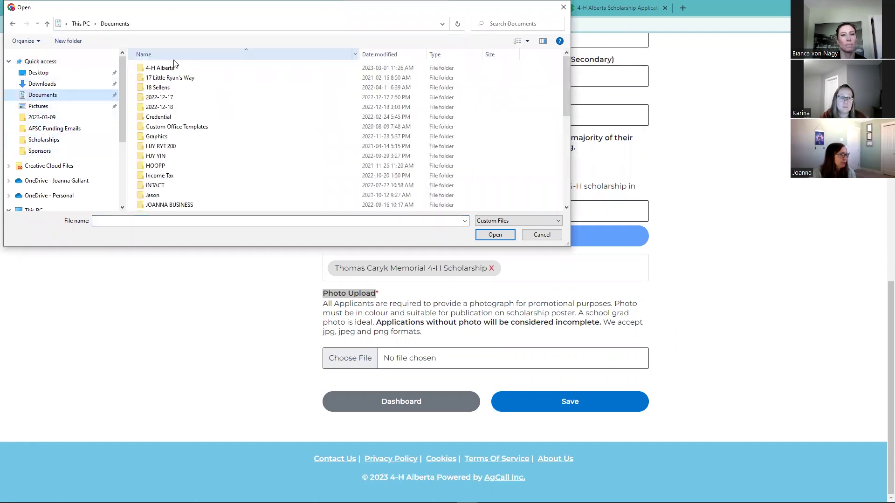
{"action": "double_click", "coordinate": [158, 68]}
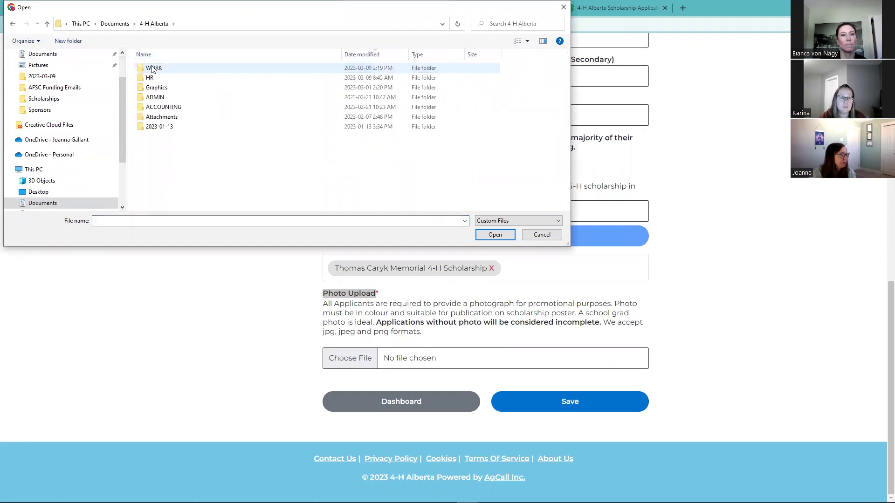
{"action": "double_click", "coordinate": [156, 88]}
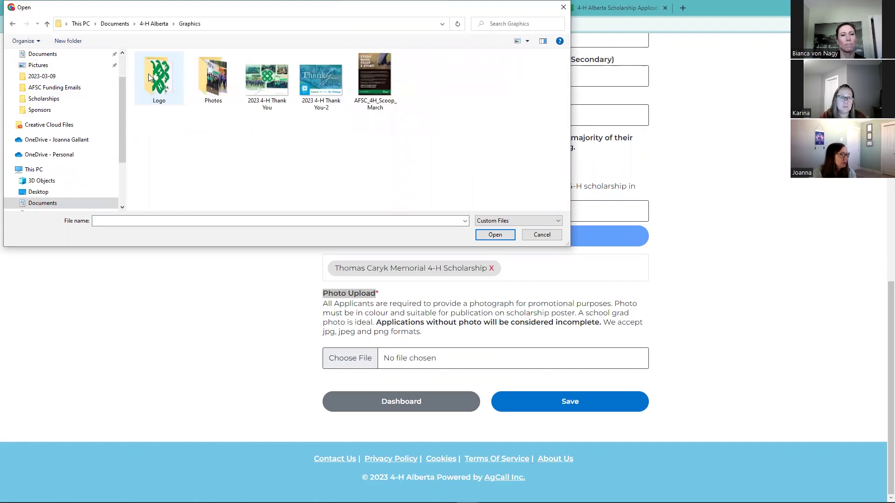
{"action": "double_click", "coordinate": [183, 90]}
{"action": "left_click", "coordinate": [494, 235]}
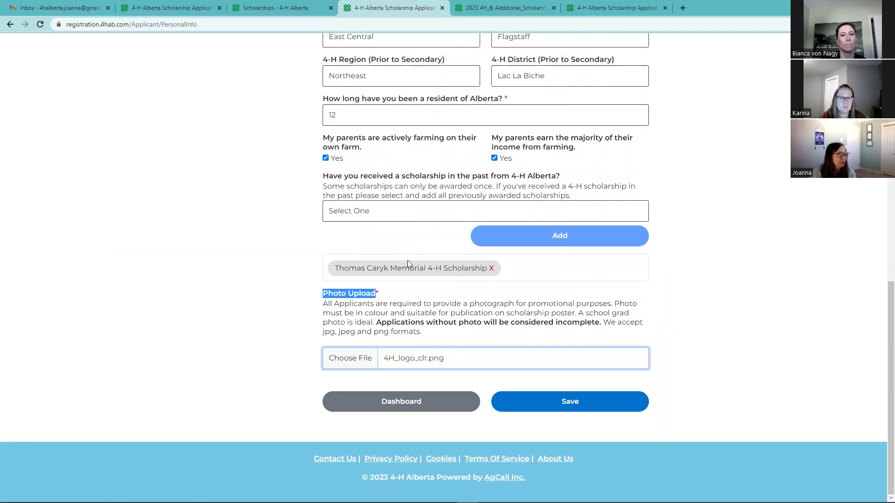
- Save the Personal Information form with the logo photo attached
{"action": "left_click", "coordinate": [410, 299]}
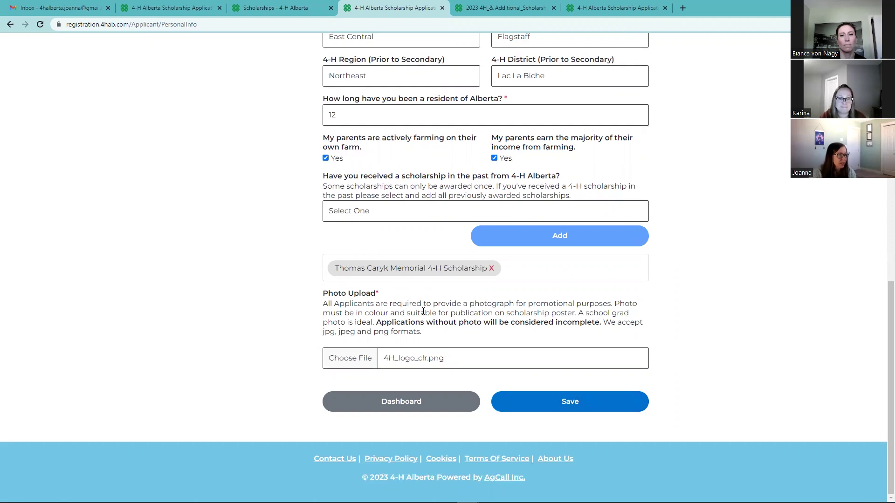
{"action": "scroll", "coordinate": [421, 311], "scroll_direction": "up", "scroll_amount": 6}
{"action": "scroll", "coordinate": [422, 311], "scroll_direction": "down", "scroll_amount": 6}
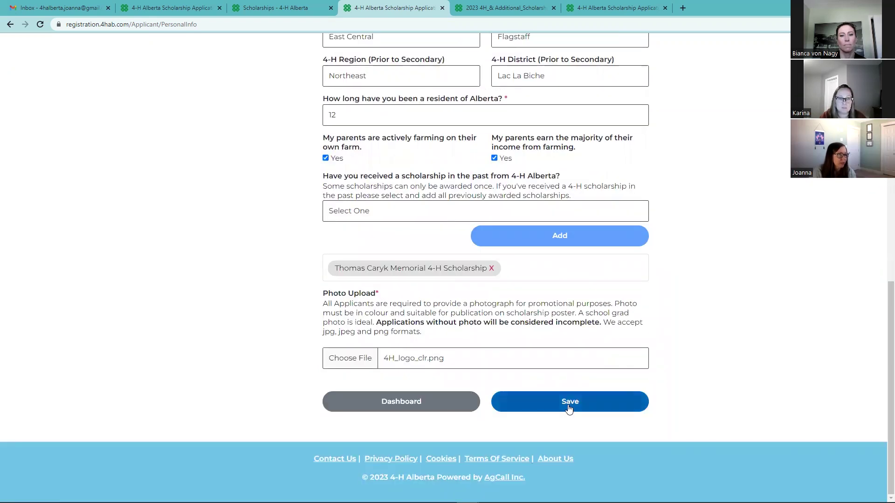
{"action": "left_click", "coordinate": [572, 406]}
{"action": "scroll", "coordinate": [710, 373], "scroll_direction": "down", "scroll_amount": 12}
{"action": "scroll", "coordinate": [506, 332], "scroll_direction": "down", "scroll_amount": 5}
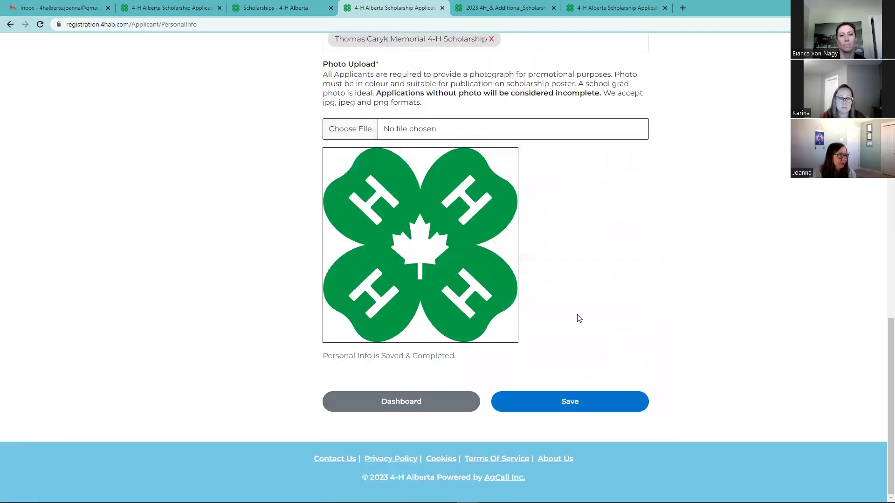
{"action": "left_click", "coordinate": [574, 404]}
- Return to the dashboard, where Personal Info shows completed and progress reads 34%
{"action": "scroll", "coordinate": [582, 360], "scroll_direction": "up", "scroll_amount": 15}
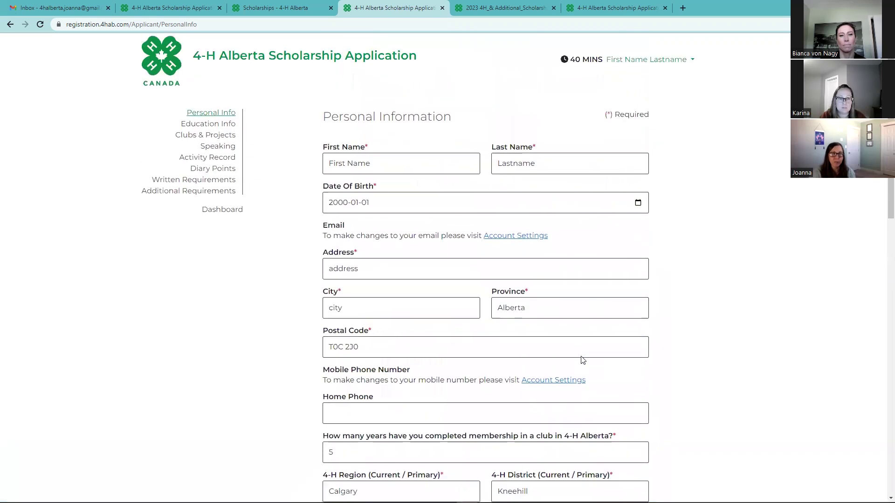
{"action": "scroll", "coordinate": [582, 360], "scroll_direction": "down", "scroll_amount": 12}
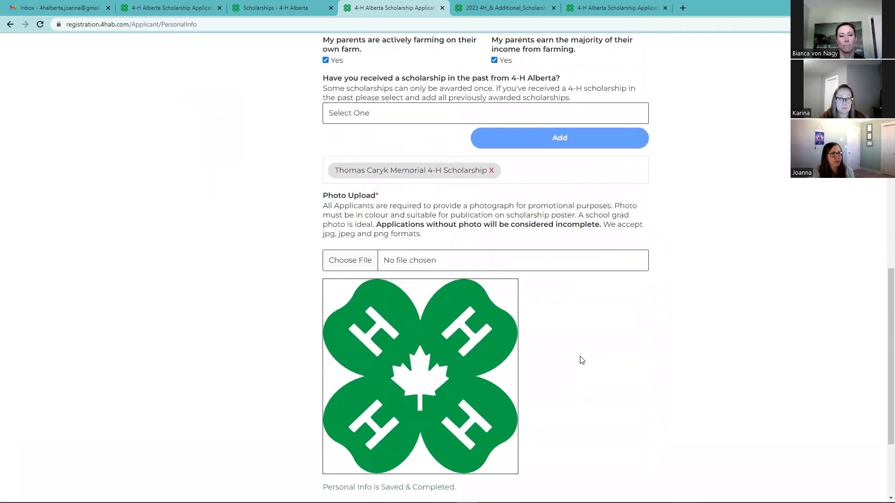
{"action": "scroll", "coordinate": [579, 365], "scroll_direction": "down", "scroll_amount": 3}
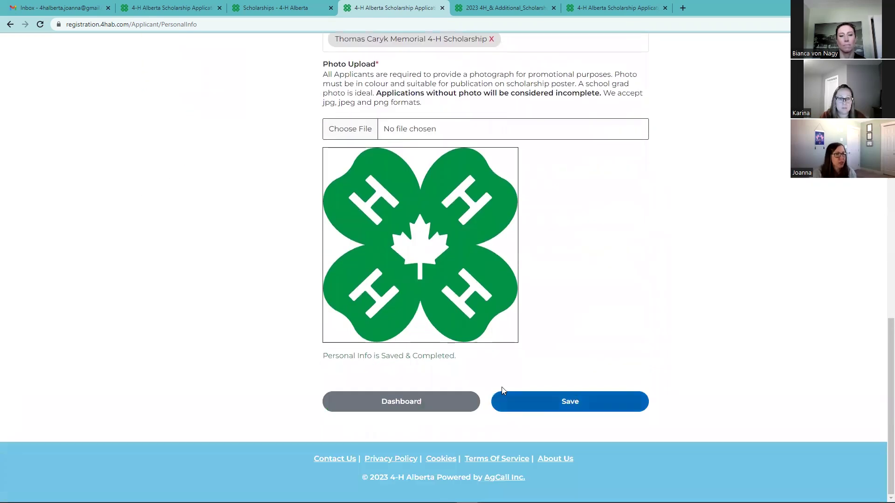
{"action": "left_click", "coordinate": [412, 407]}
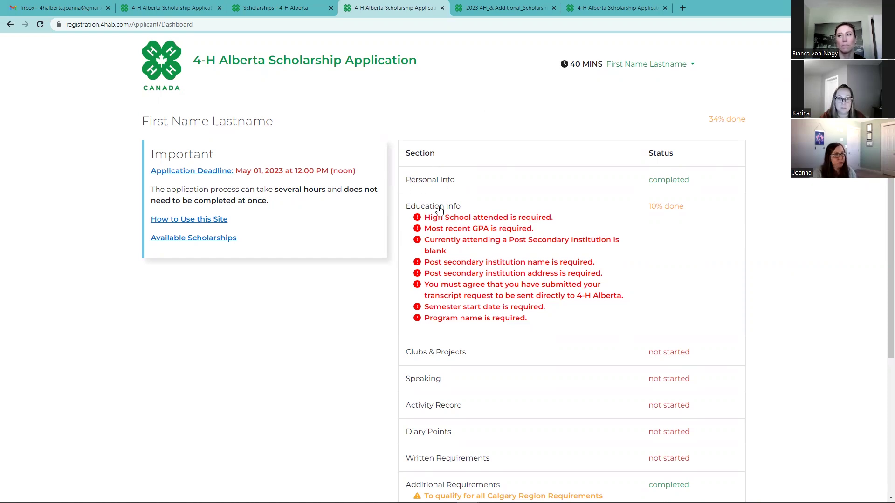
- Open the Education Info form from the dashboard
{"action": "left_click", "coordinate": [637, 239]}
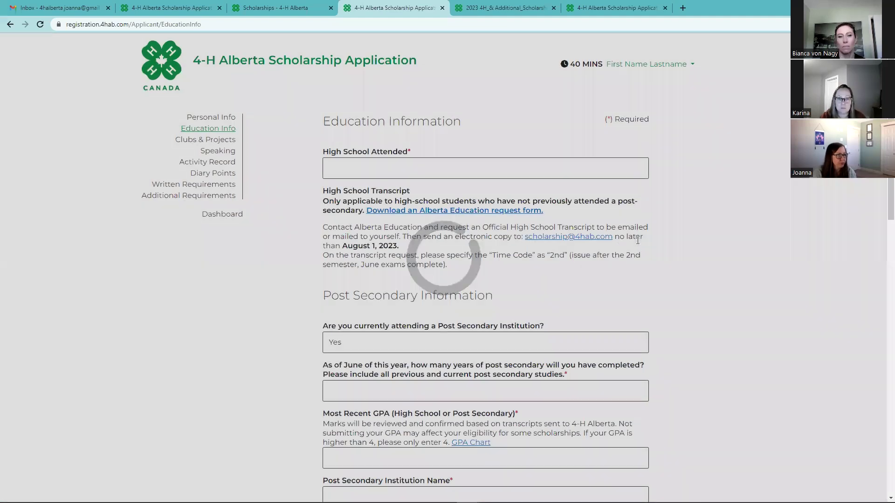
- Enter 'high school' as the High School Attended answer
{"action": "left_click", "coordinate": [347, 166]}
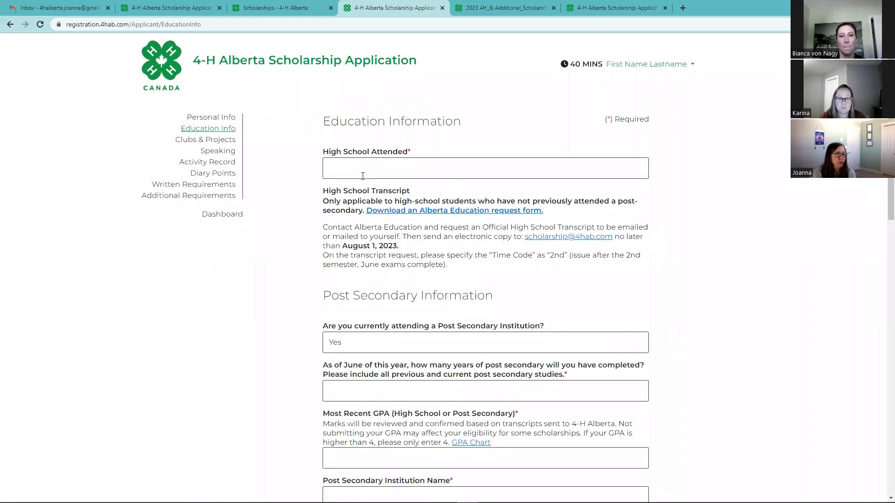
{"action": "left_click", "coordinate": [398, 168]}
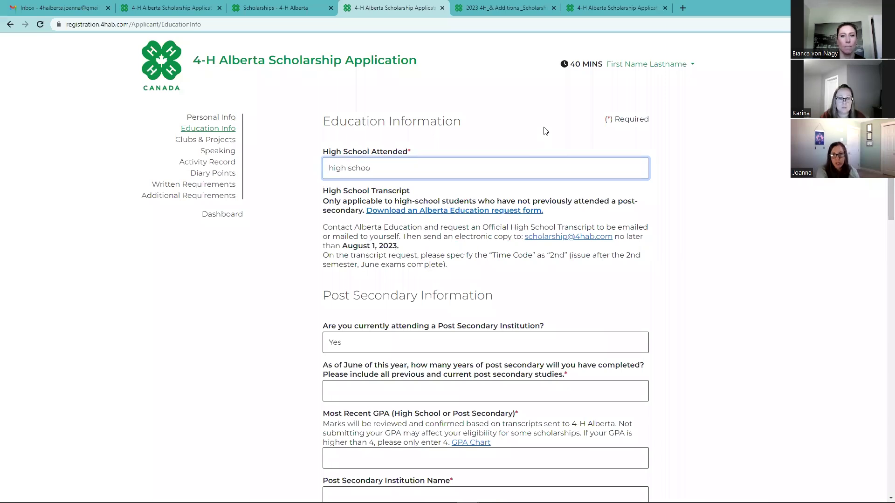
{"action": "type", "text": "high school"}
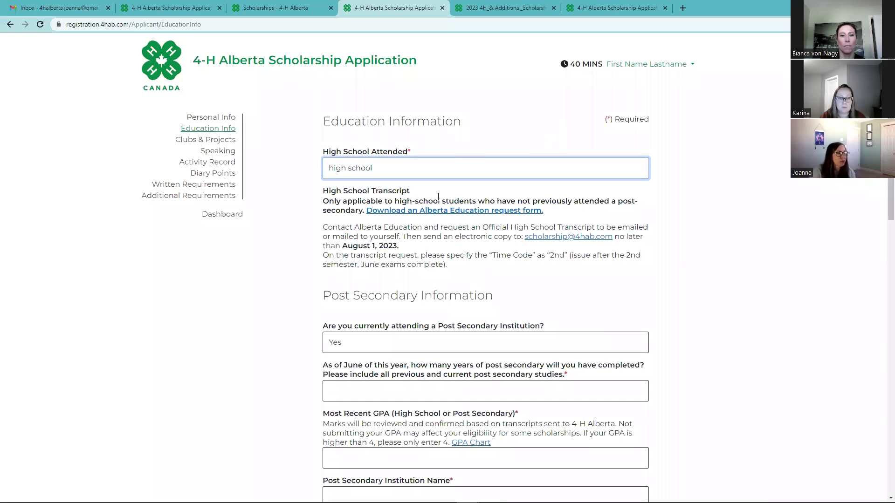
- Review the transcript instructions and open Alberta Education's myPass transcript page
{"action": "left_click_drag", "start_coordinate": [545, 201], "coordinate": [554, 201]}
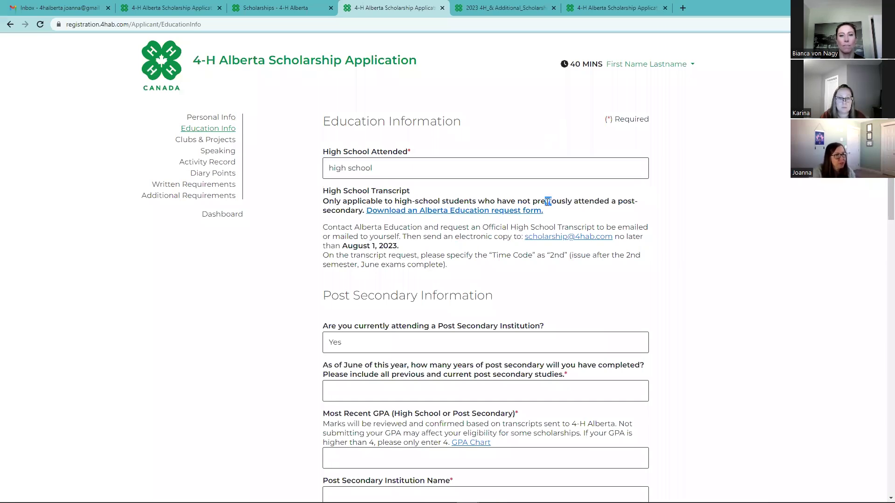
{"action": "left_click", "coordinate": [360, 209]}
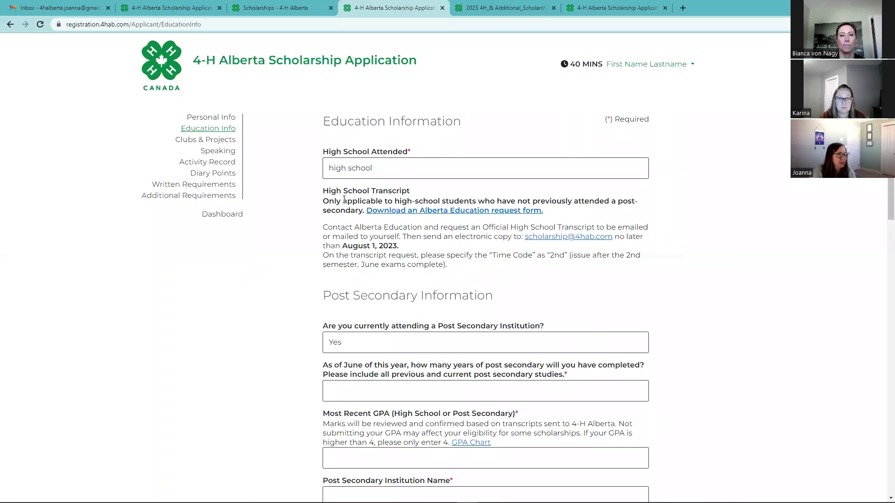
{"action": "scroll", "coordinate": [542, 197], "scroll_direction": "down", "scroll_amount": 1}
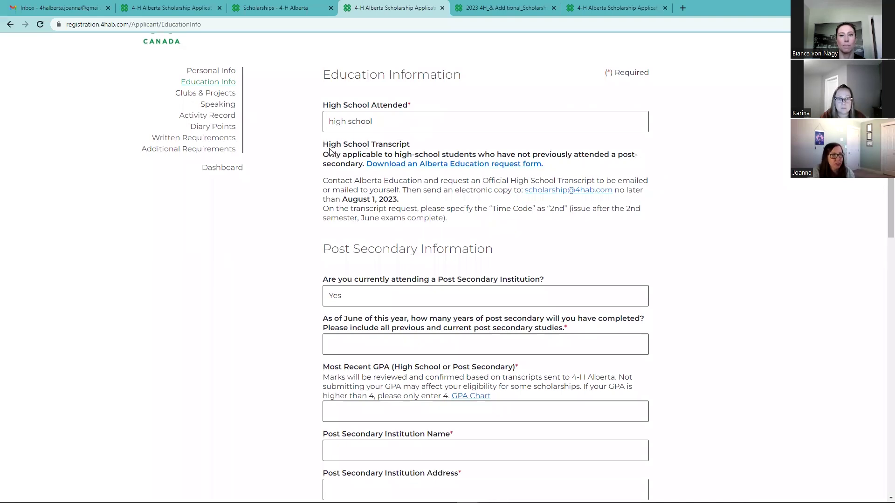
{"action": "left_click_drag", "start_coordinate": [323, 146], "coordinate": [362, 165]}
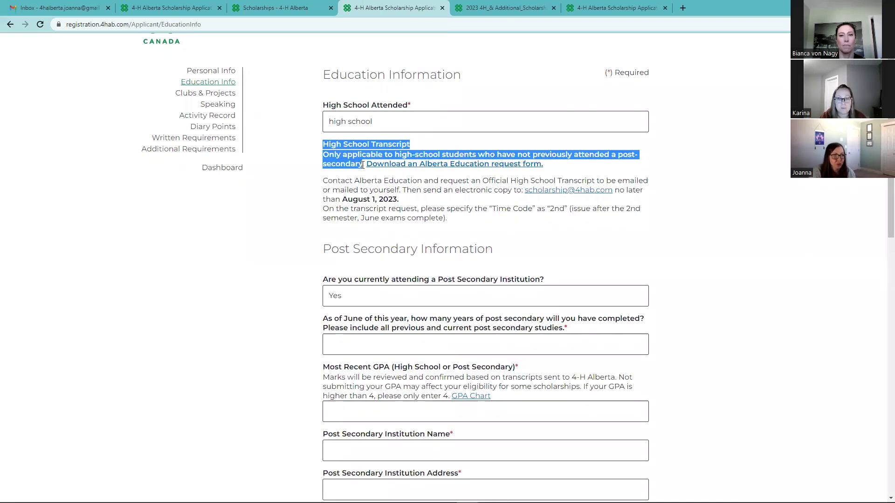
{"action": "left_click", "coordinate": [382, 149]}
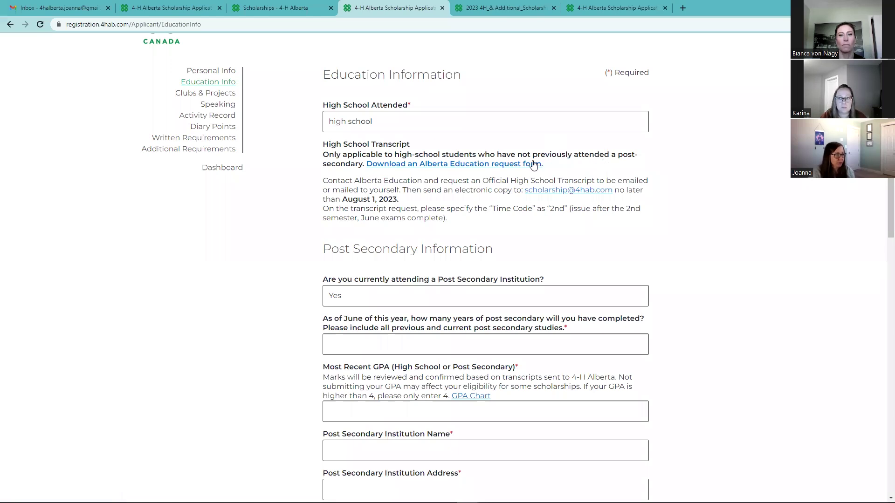
{"action": "scroll", "coordinate": [451, 183], "scroll_direction": "down", "scroll_amount": 3}
{"action": "scroll", "coordinate": [443, 201], "scroll_direction": "up", "scroll_amount": 4}
{"action": "scroll", "coordinate": [442, 204], "scroll_direction": "down", "scroll_amount": 2}
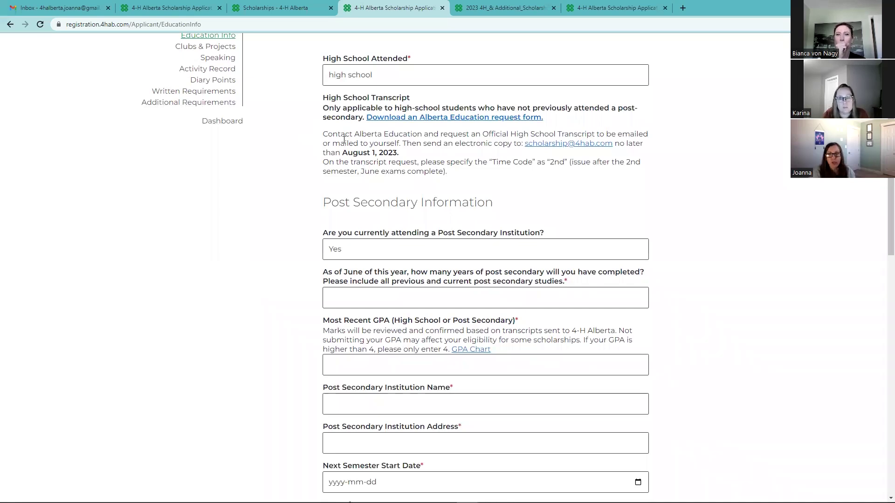
{"action": "scroll", "coordinate": [338, 138], "scroll_direction": "down", "scroll_amount": 1}
{"action": "scroll", "coordinate": [333, 135], "scroll_direction": "up", "scroll_amount": 1}
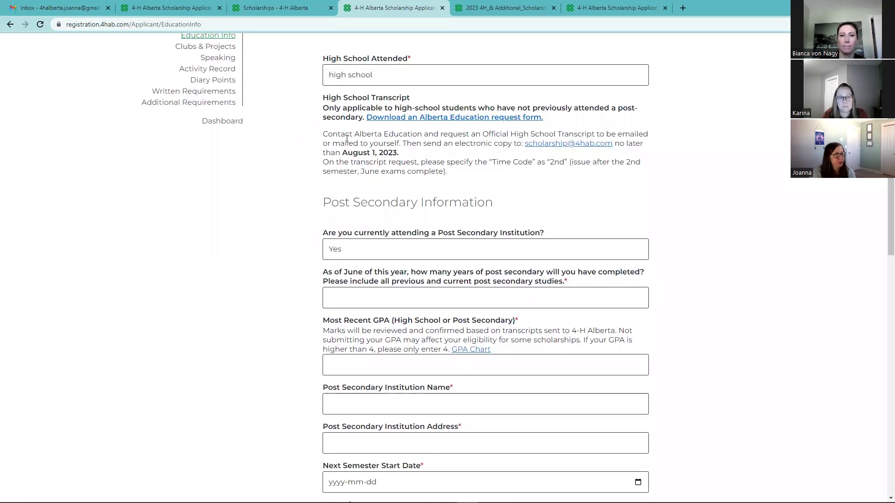
{"action": "left_click", "coordinate": [426, 119]}
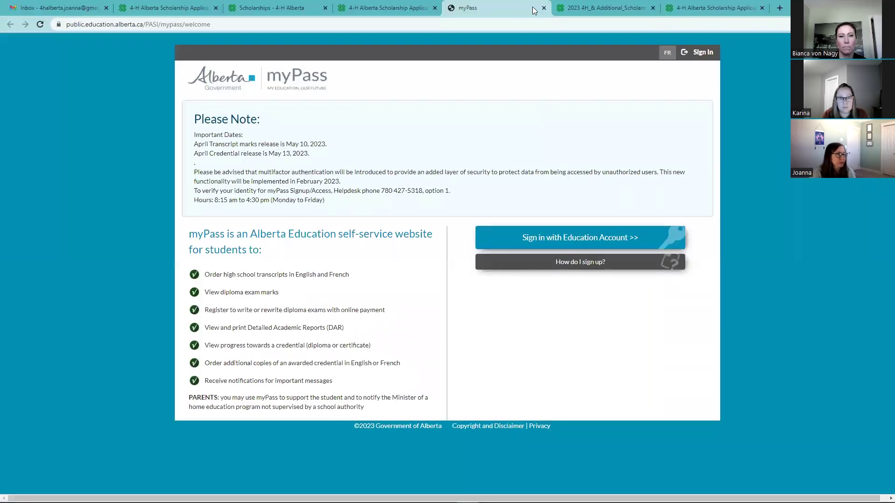
- Back on the application, answer Yes to currently attending post-secondary
{"action": "left_click", "coordinate": [393, 8]}
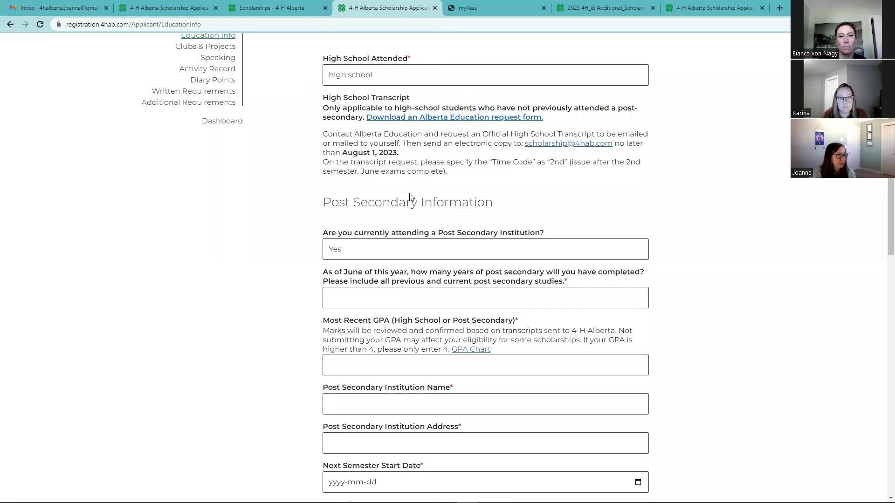
{"action": "scroll", "coordinate": [410, 197], "scroll_direction": "down", "scroll_amount": 1}
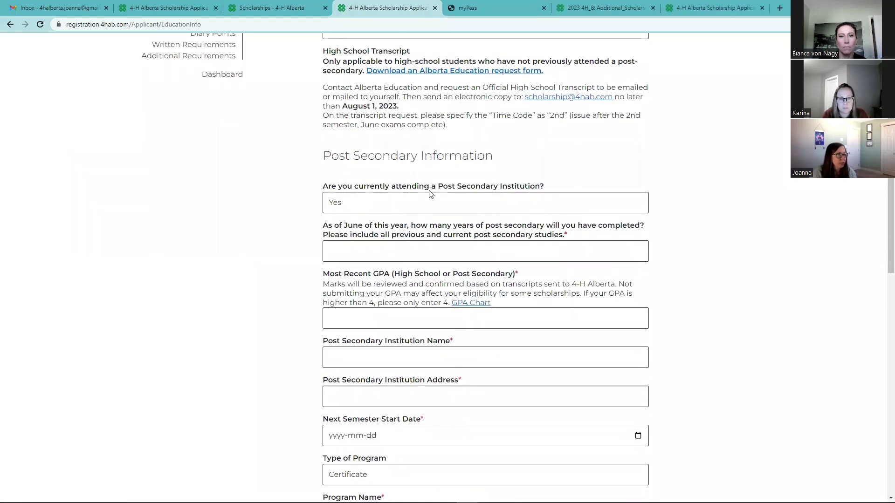
{"action": "left_click", "coordinate": [450, 201]}
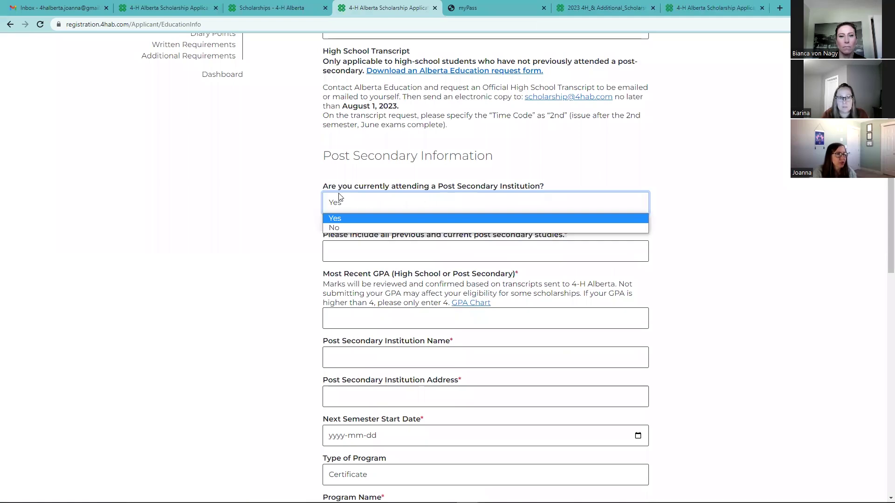
{"action": "left_click", "coordinate": [348, 218]}
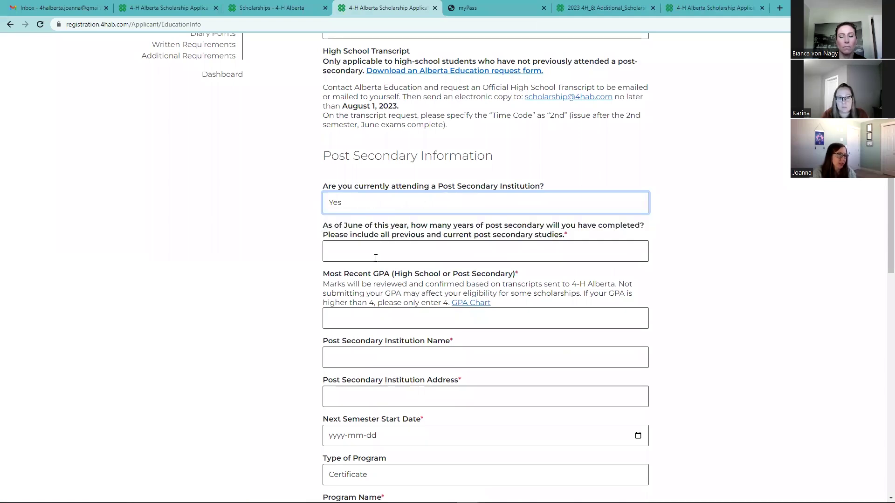
{"action": "scroll", "coordinate": [366, 245], "scroll_direction": "down", "scroll_amount": 2}
{"action": "left_click_drag", "start_coordinate": [323, 132], "coordinate": [400, 134]}
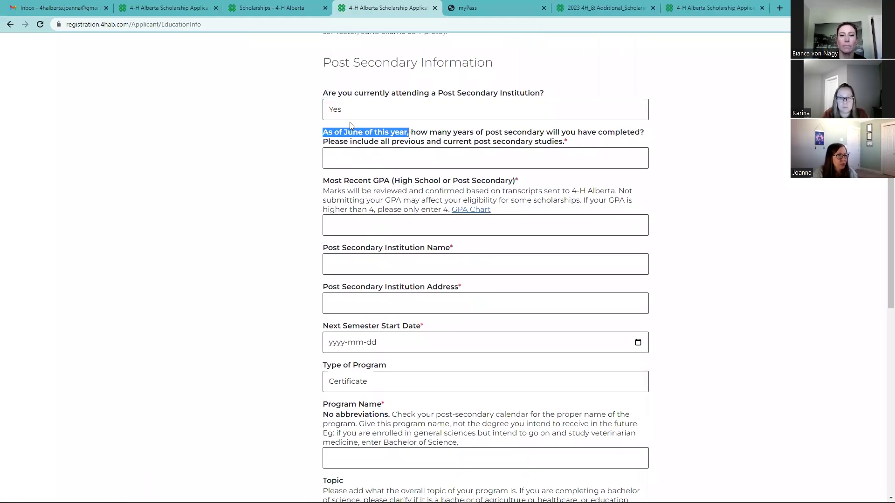
{"action": "left_click_drag", "start_coordinate": [339, 143], "coordinate": [569, 140]}
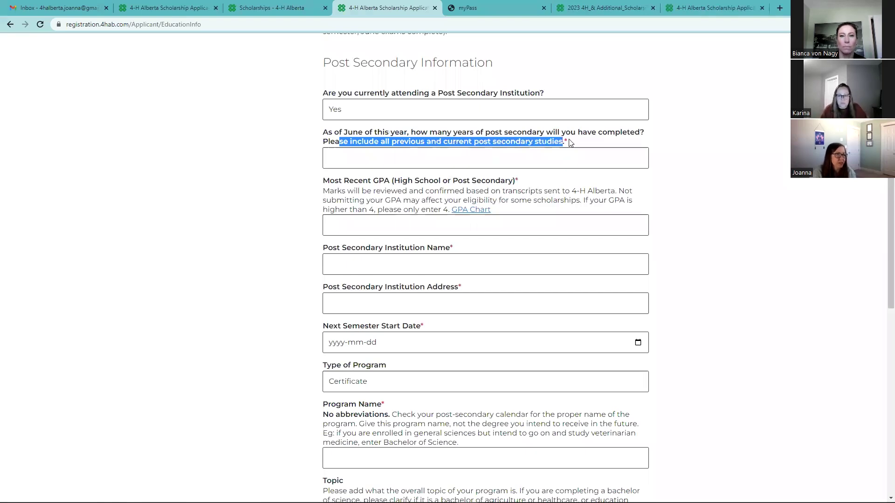
{"action": "left_click", "coordinate": [595, 137]}
- Record 2 years of post-secondary completed and bring up the GPA Chart
{"action": "left_click", "coordinate": [334, 150]}
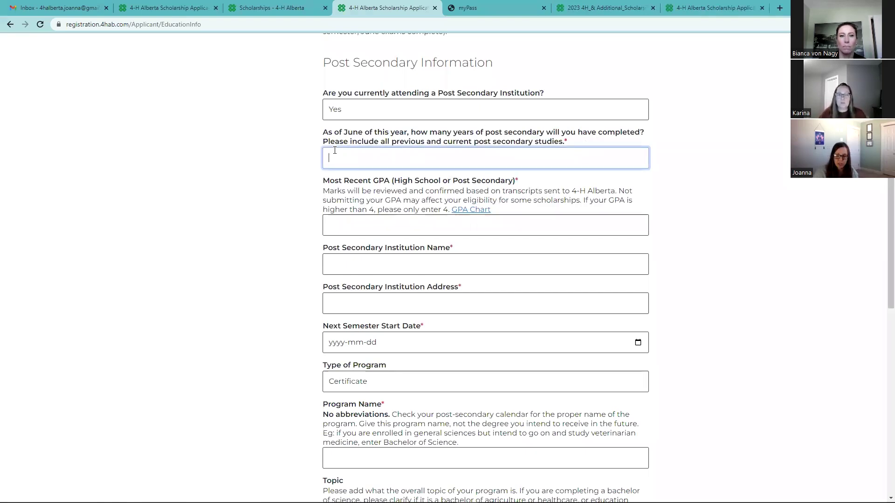
{"action": "left_click", "coordinate": [465, 203]}
{"action": "scroll", "coordinate": [428, 189], "scroll_direction": "down", "scroll_amount": 1}
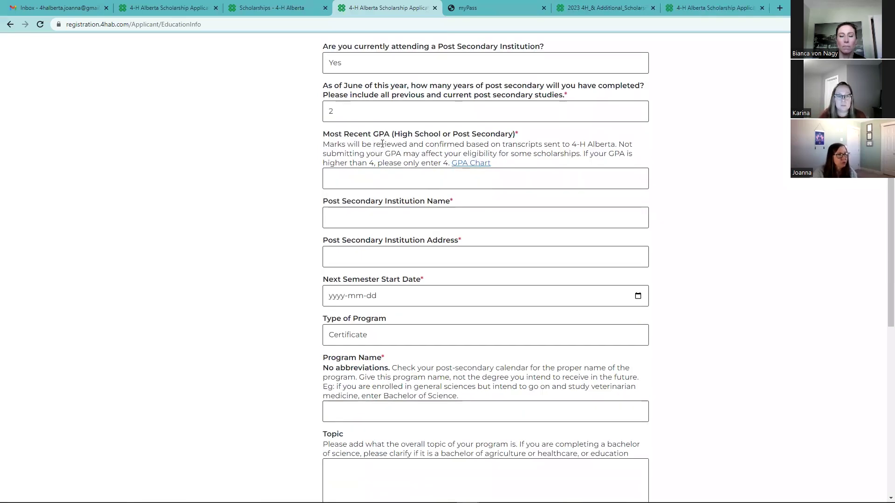
{"action": "left_click_drag", "start_coordinate": [392, 134], "coordinate": [444, 137]}
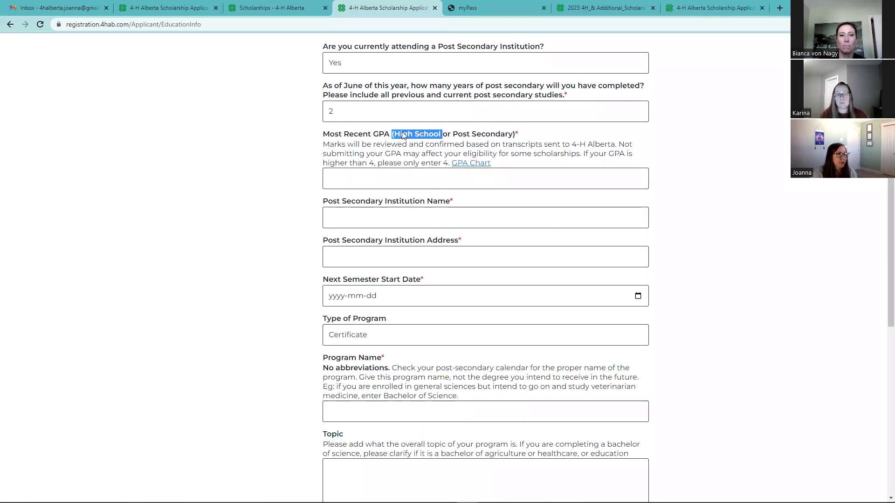
{"action": "left_click", "coordinate": [439, 155]}
{"action": "left_click", "coordinate": [464, 163]}
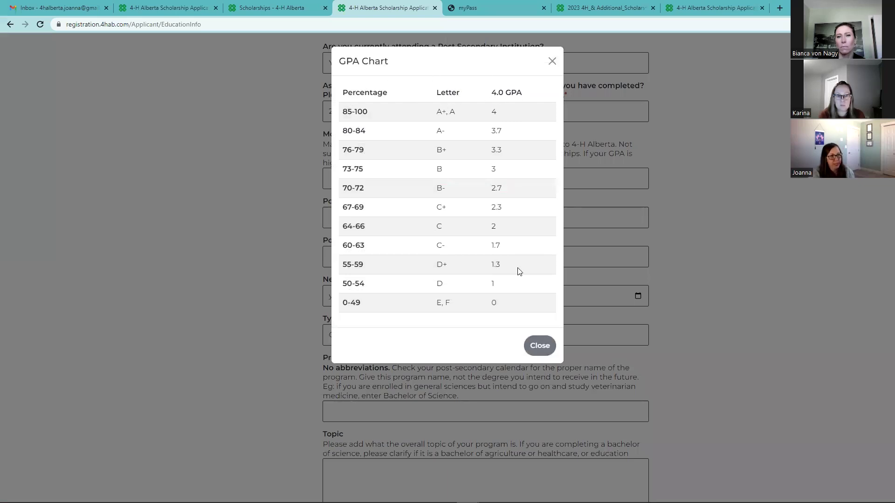
- Close the GPA Chart and enter 4.0 as the most recent GPA
{"action": "left_click", "coordinate": [541, 345]}
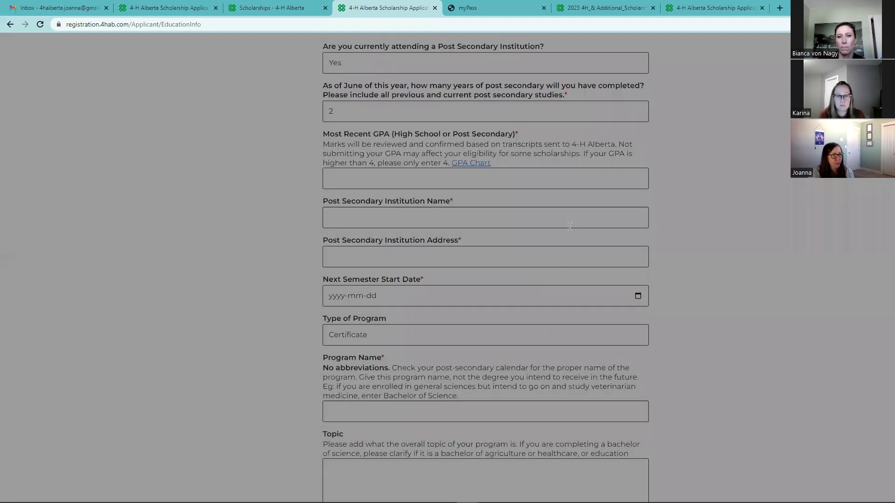
{"action": "left_click", "coordinate": [464, 181]}
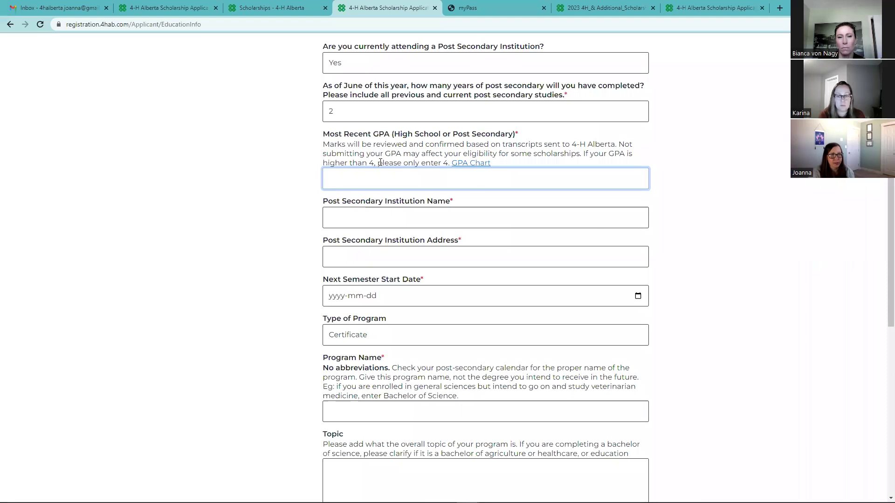
{"action": "type", "text": "4.0"}
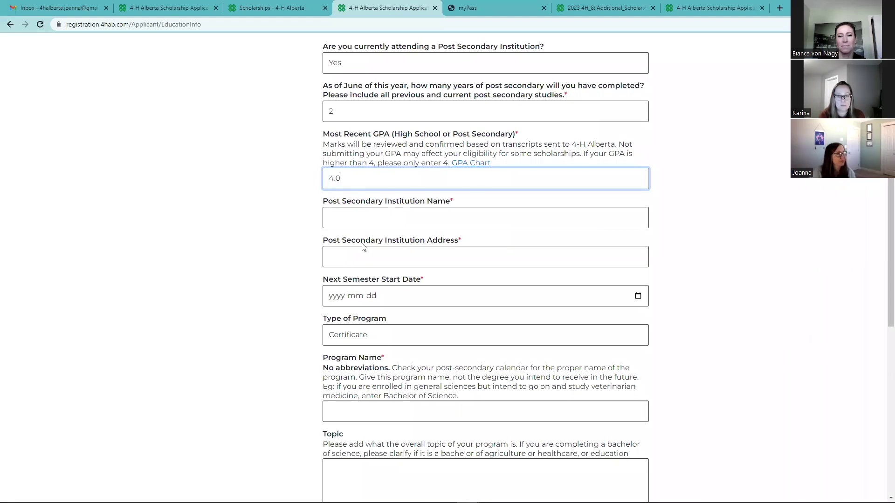
{"action": "left_click", "coordinate": [523, 216]}
{"action": "scroll", "coordinate": [523, 213], "scroll_direction": "down", "scroll_amount": 2}
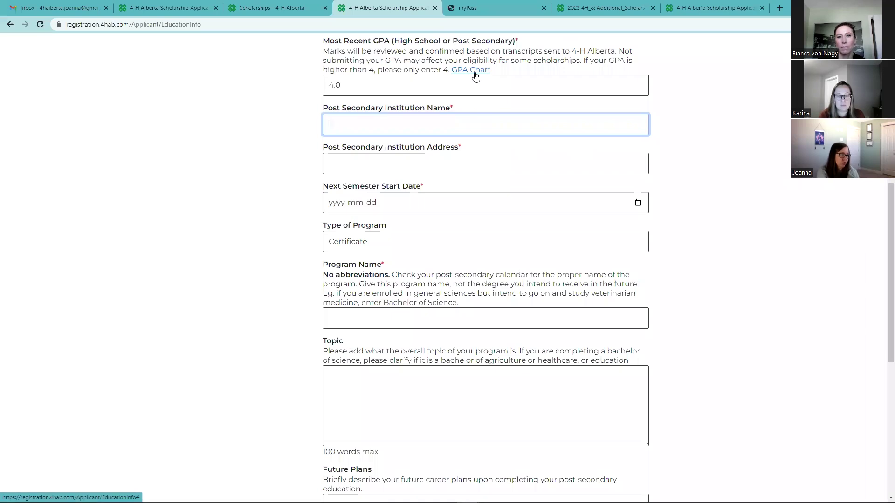
- Enter 'Post Secondary Inst' as the institution name and 'PS Address' as its address
{"action": "type", "text": "ost"}
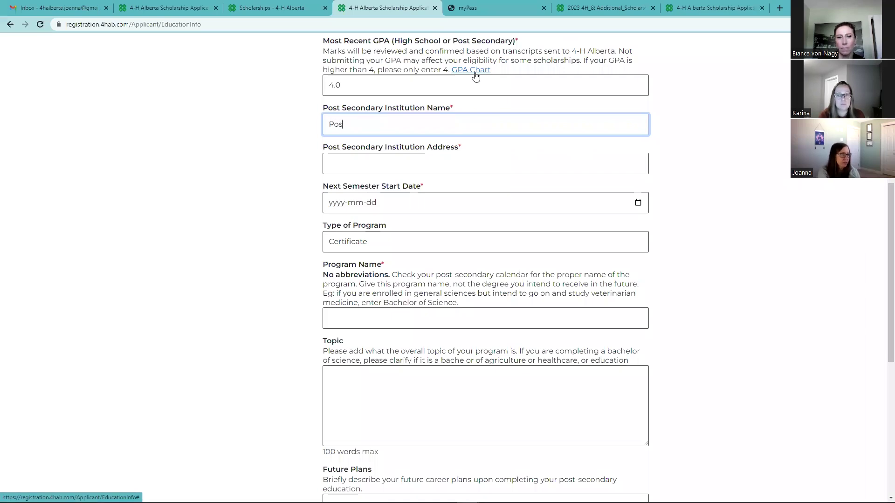
{"action": "type", "text": " Secondary Inst"}
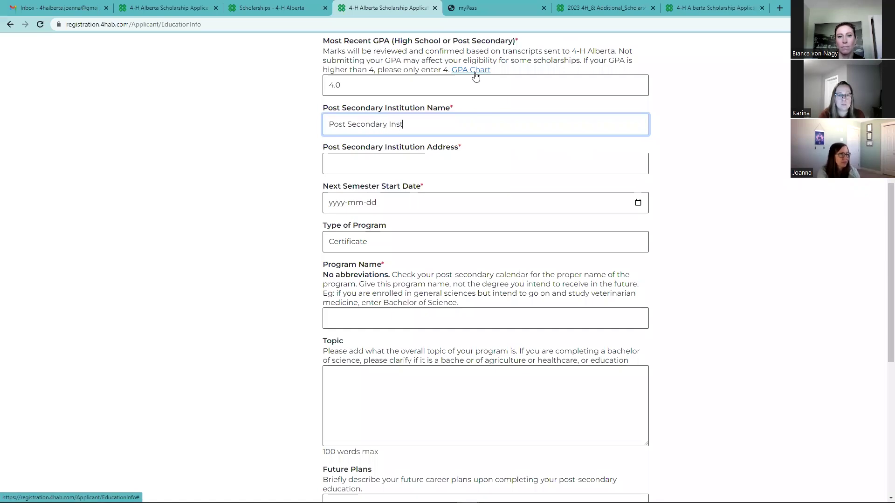
{"action": "left_click", "coordinate": [447, 163]}
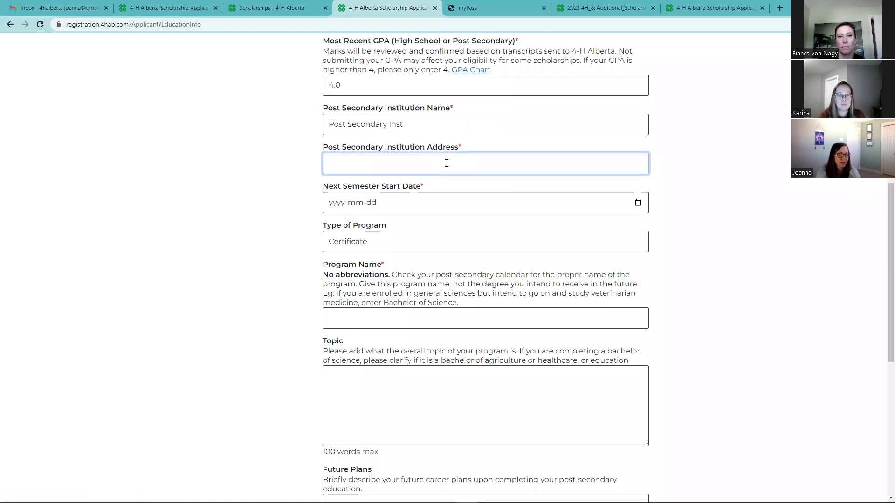
{"action": "type", "text": "PS Address"}
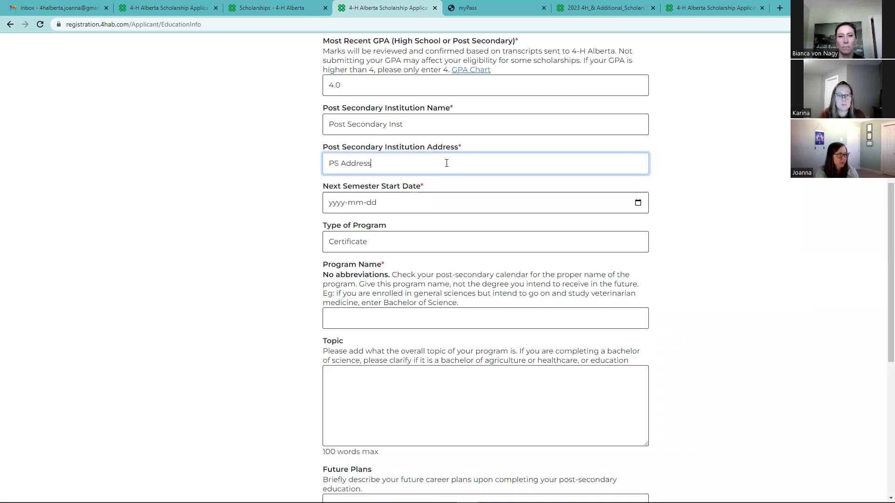
- Enter 2023-09-01 as the next semester start date and select Diploma as the program type
{"action": "left_click", "coordinate": [403, 206]}
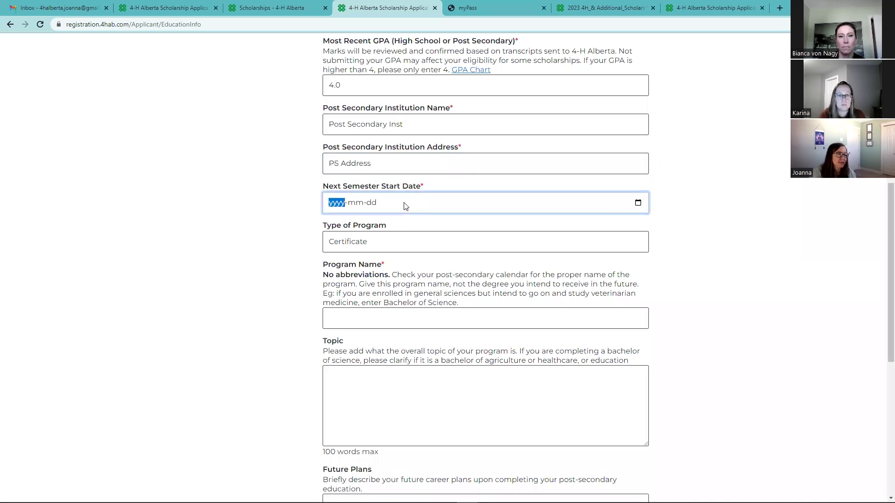
{"action": "left_click", "coordinate": [638, 203]}
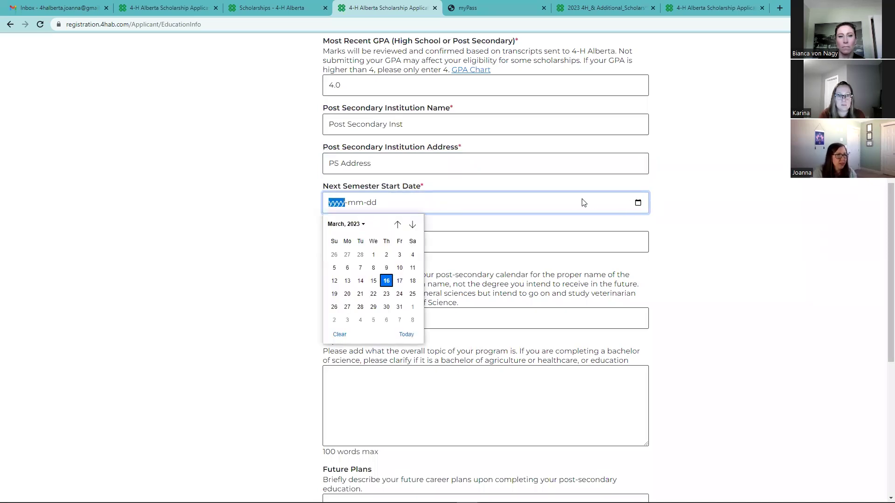
{"action": "left_click", "coordinate": [412, 204]}
{"action": "type", "text": "2023-"}
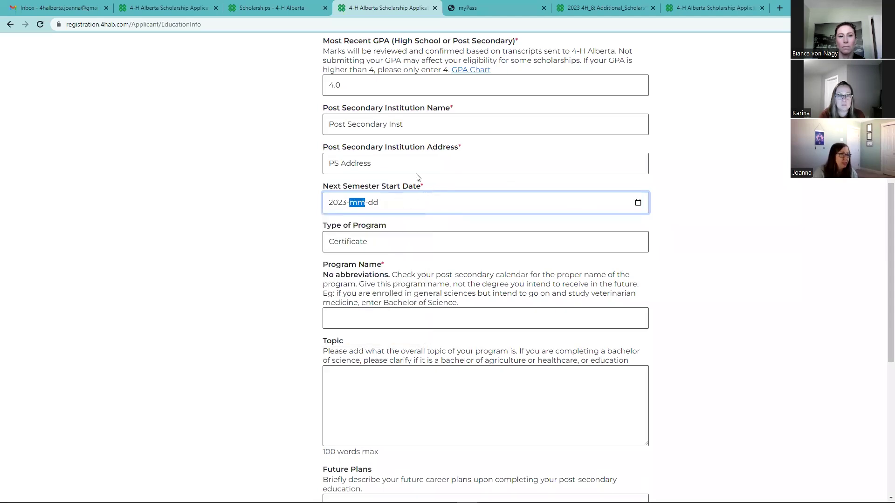
{"action": "type", "text": "09-01"}
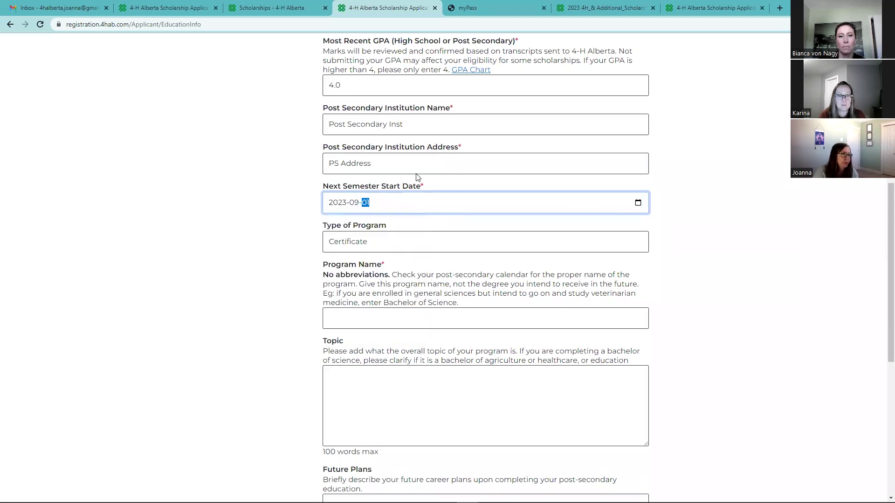
{"action": "left_click", "coordinate": [413, 242]}
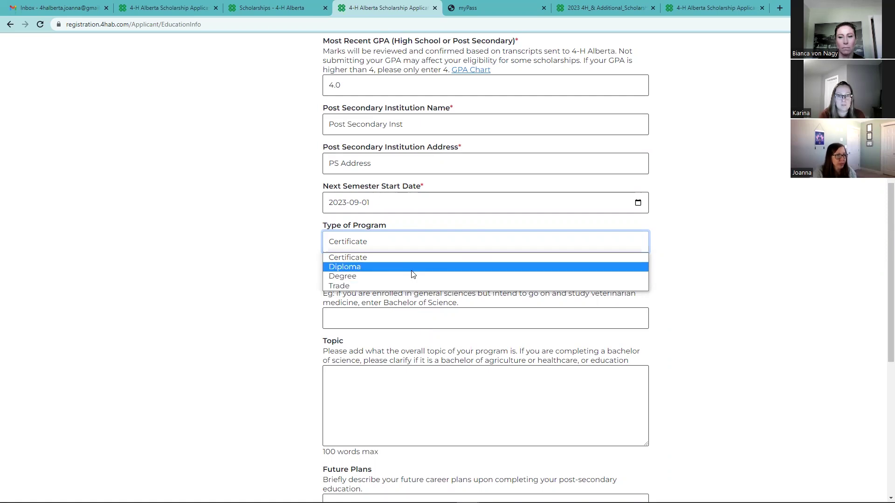
{"action": "left_click", "coordinate": [390, 267]}
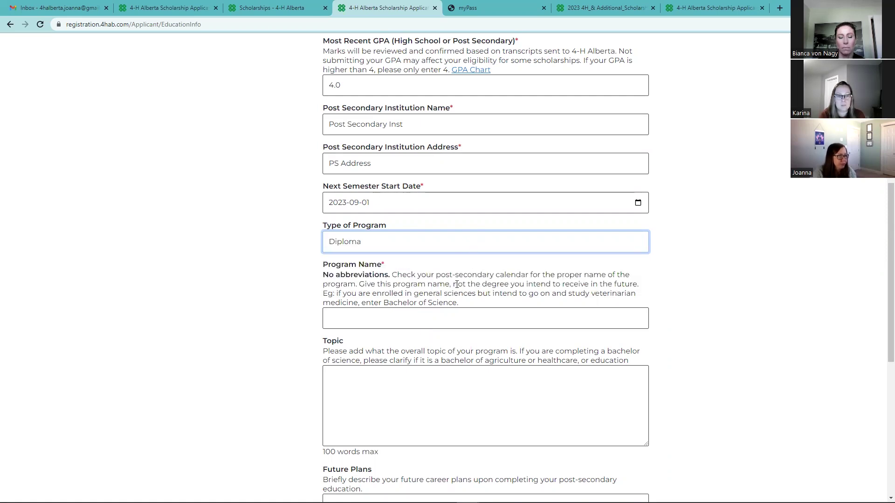
- Review the Program Name guidance about using the full program name without abbreviations
{"action": "left_click", "coordinate": [457, 284]}
{"action": "scroll", "coordinate": [457, 284], "scroll_direction": "down", "scroll_amount": 1}
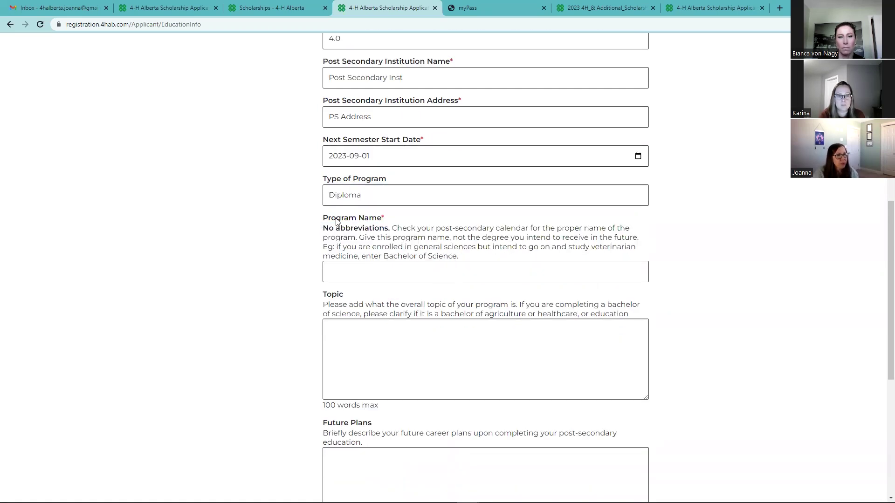
{"action": "left_click", "coordinate": [357, 271]}
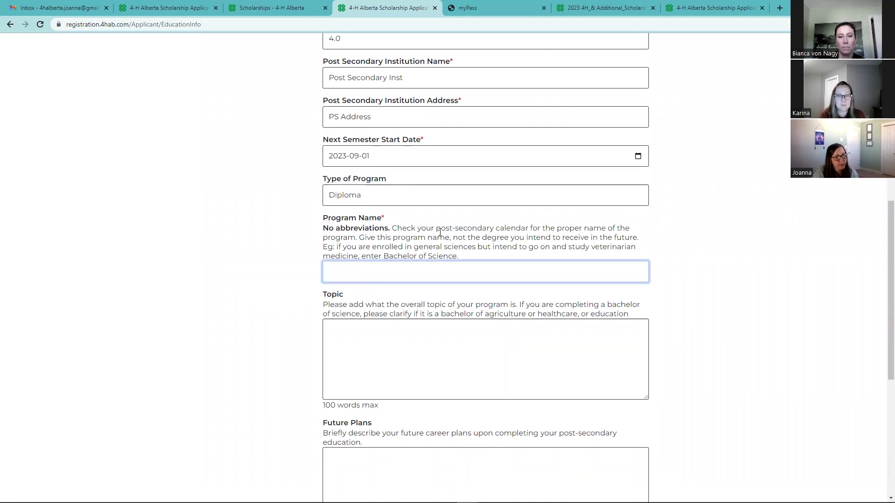
{"action": "left_click_drag", "start_coordinate": [325, 218], "coordinate": [388, 225]}
{"action": "left_click", "coordinate": [388, 231]}
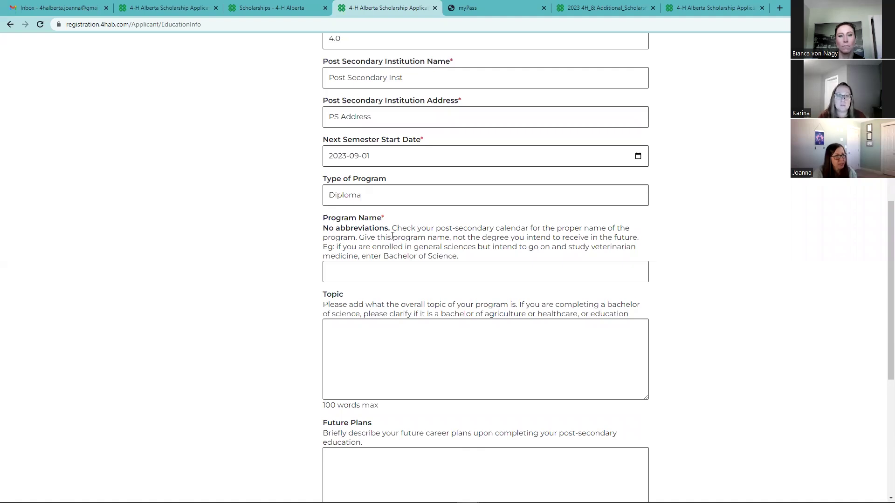
{"action": "scroll", "coordinate": [372, 261], "scroll_direction": "down", "scroll_amount": 1}
{"action": "left_click", "coordinate": [372, 233]}
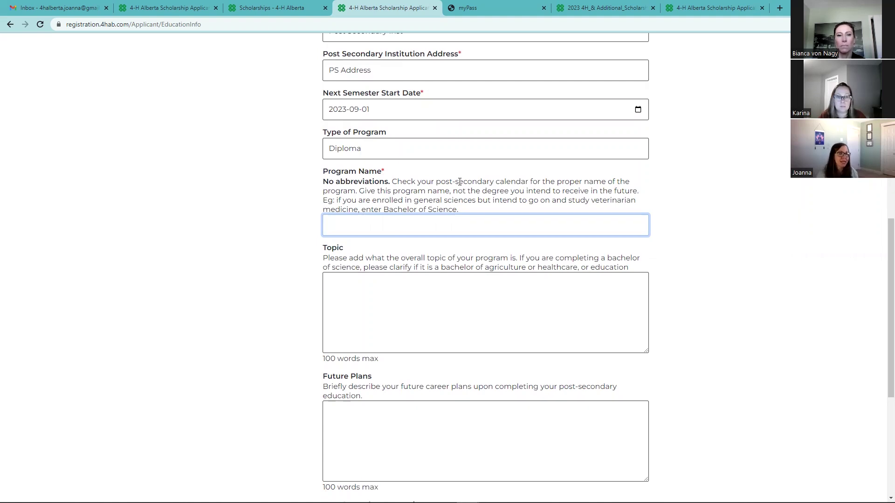
{"action": "left_click", "coordinate": [391, 192]}
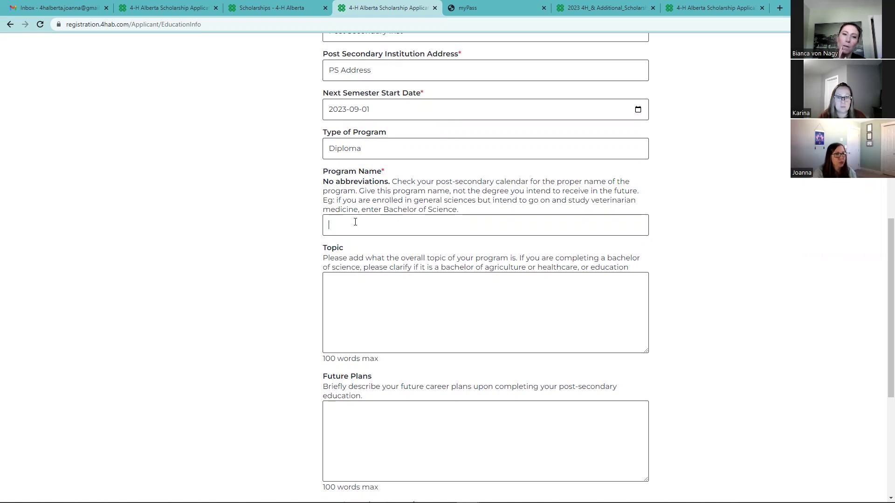
{"action": "left_click_drag", "start_coordinate": [351, 200], "coordinate": [489, 185]}
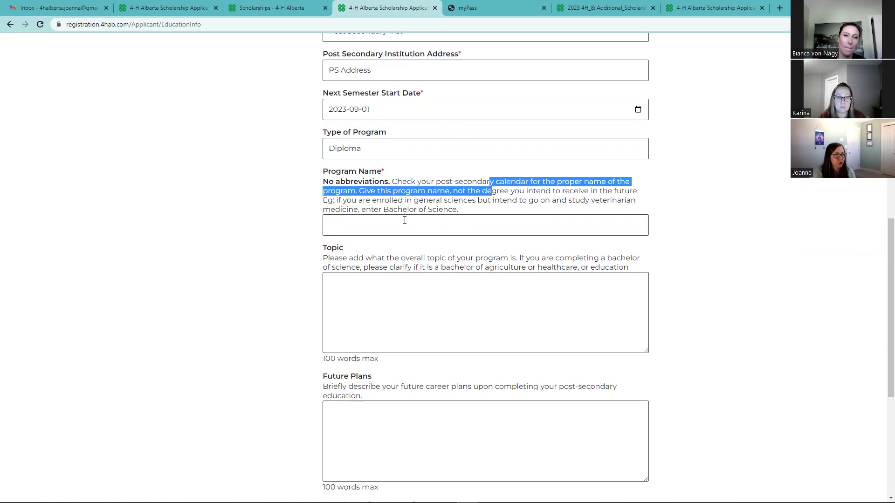
{"action": "left_click", "coordinate": [428, 233]}
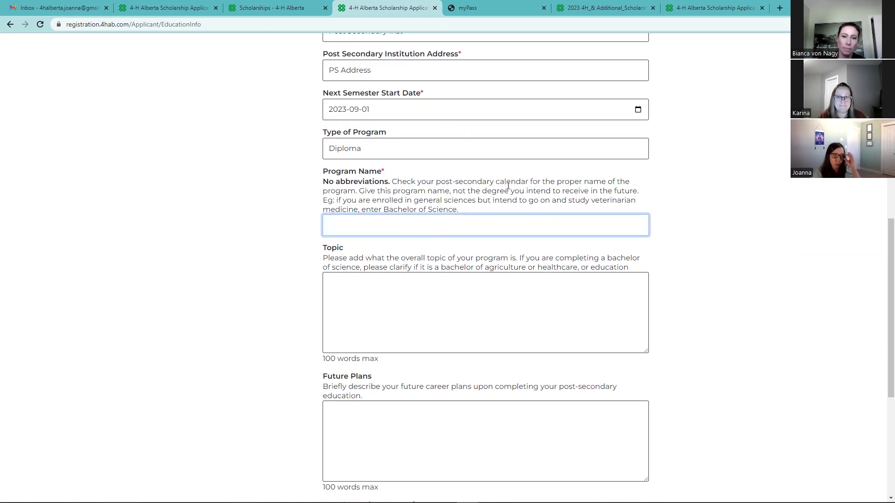
{"action": "left_click_drag", "start_coordinate": [459, 211], "coordinate": [356, 187]}
- Enter Agriculture as the program name
{"action": "left_click", "coordinate": [388, 227]}
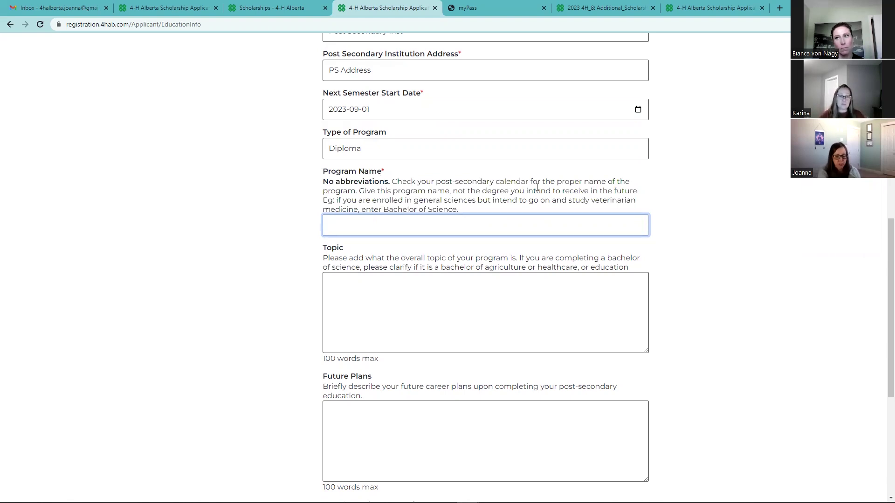
{"action": "type", "text": "Agricul"}
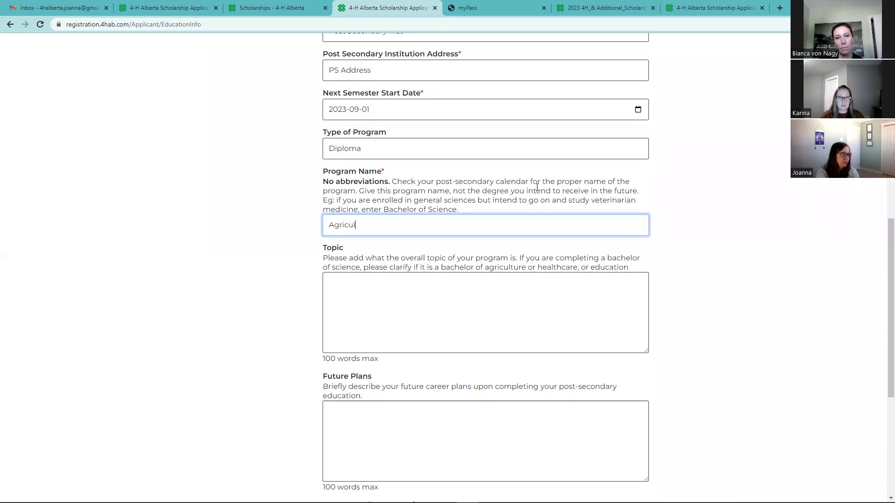
{"action": "type", "text": "ture"}
{"action": "left_click", "coordinate": [405, 279]}
{"action": "scroll", "coordinate": [391, 279], "scroll_direction": "down", "scroll_amount": 1}
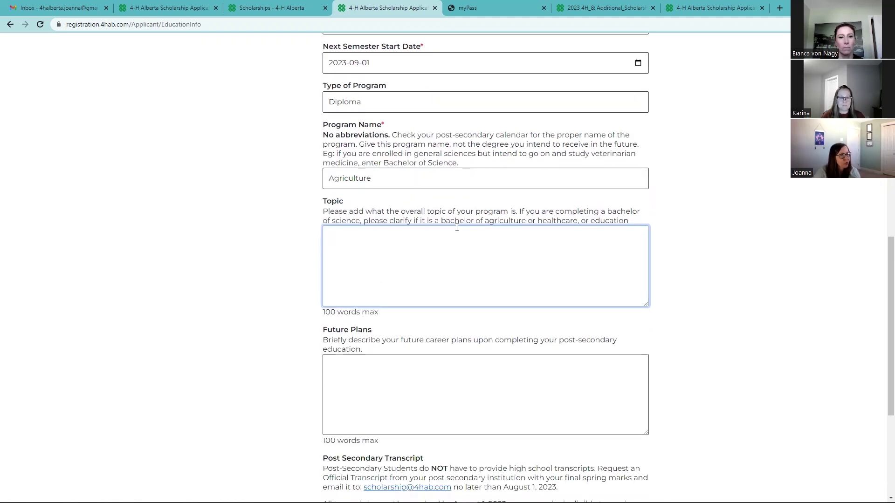
- Review the Topic instructions and enter FARMING as the program topic
{"action": "double_click", "coordinate": [493, 212]}
{"action": "left_click", "coordinate": [549, 215]}
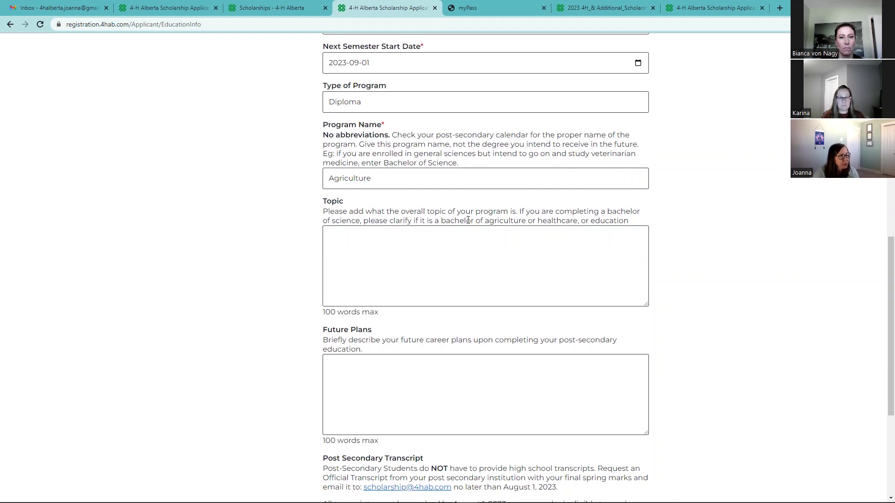
{"action": "left_click_drag", "start_coordinate": [466, 220], "coordinate": [374, 221]}
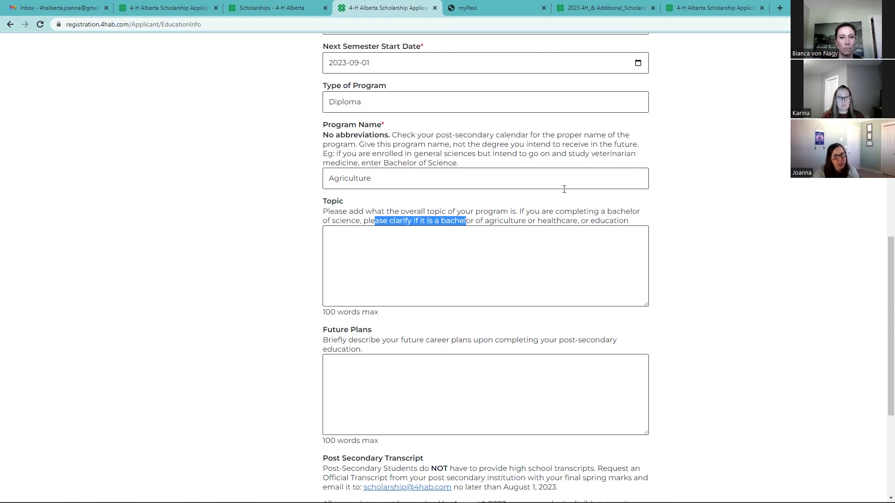
{"action": "left_click", "coordinate": [506, 254]}
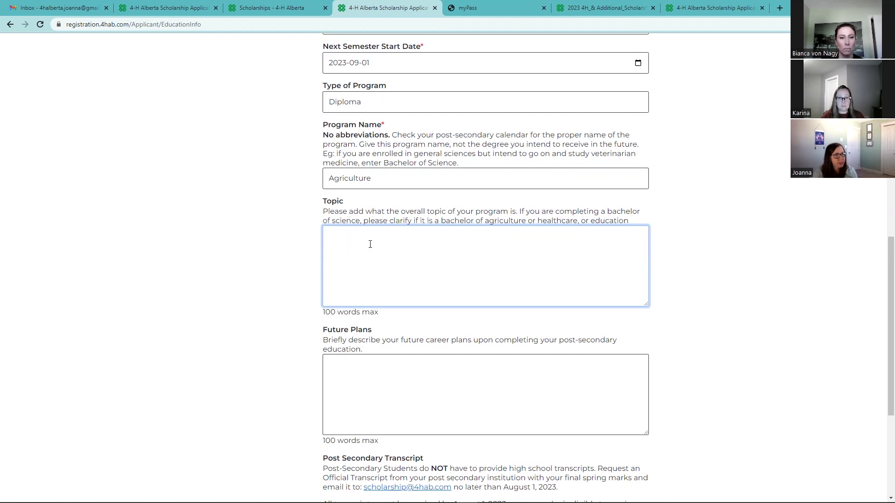
{"action": "scroll", "coordinate": [368, 245], "scroll_direction": "down", "scroll_amount": 1}
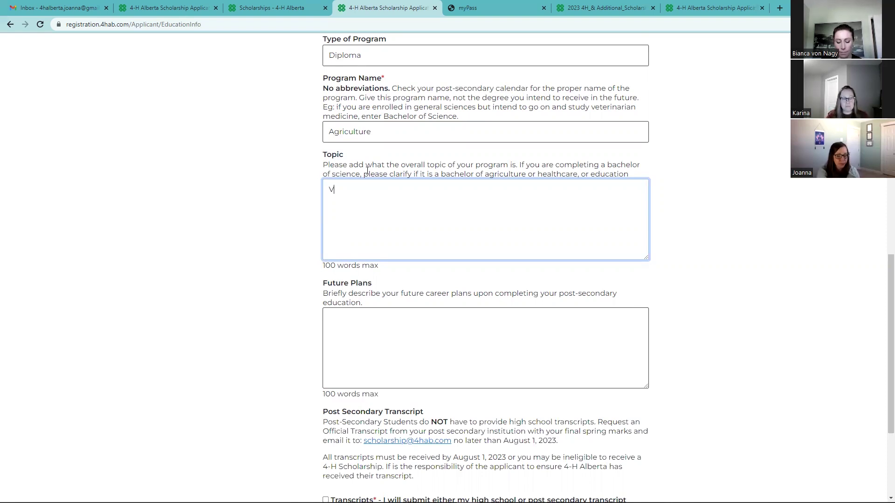
{"action": "type", "text": "RMING"}
{"action": "left_click", "coordinate": [360, 319]}
{"action": "scroll", "coordinate": [400, 161], "scroll_direction": "down", "scroll_amount": 3}
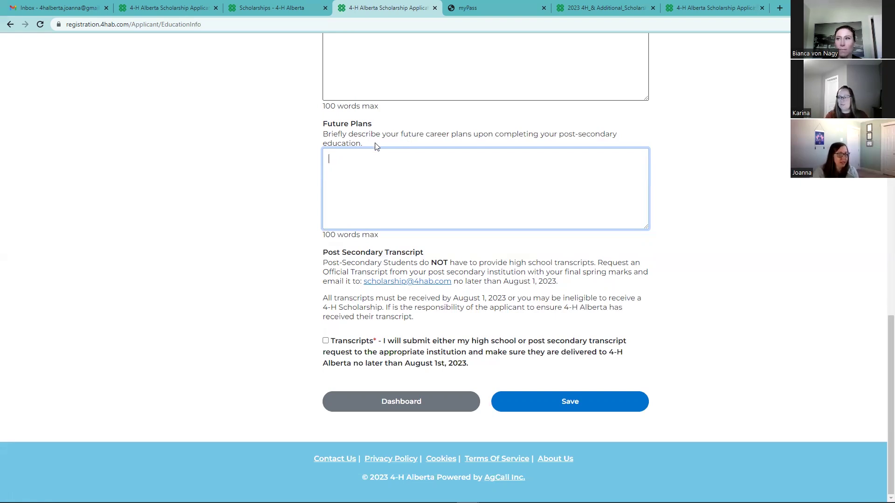
- Scroll down past Future Plans to the Post Secondary Transcript section
{"action": "scroll", "coordinate": [419, 131], "scroll_direction": "up", "scroll_amount": 2}
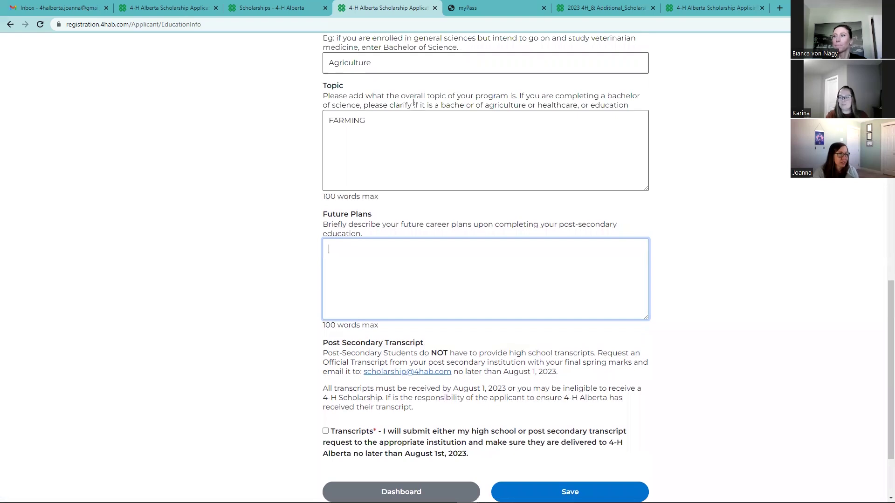
{"action": "scroll", "coordinate": [413, 102], "scroll_direction": "down", "scroll_amount": 1}
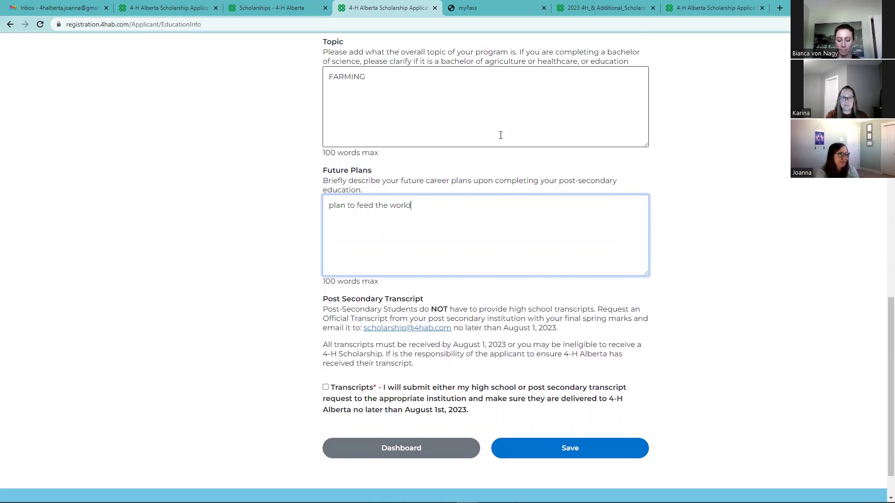
{"action": "scroll", "coordinate": [498, 280], "scroll_direction": "down", "scroll_amount": 1}
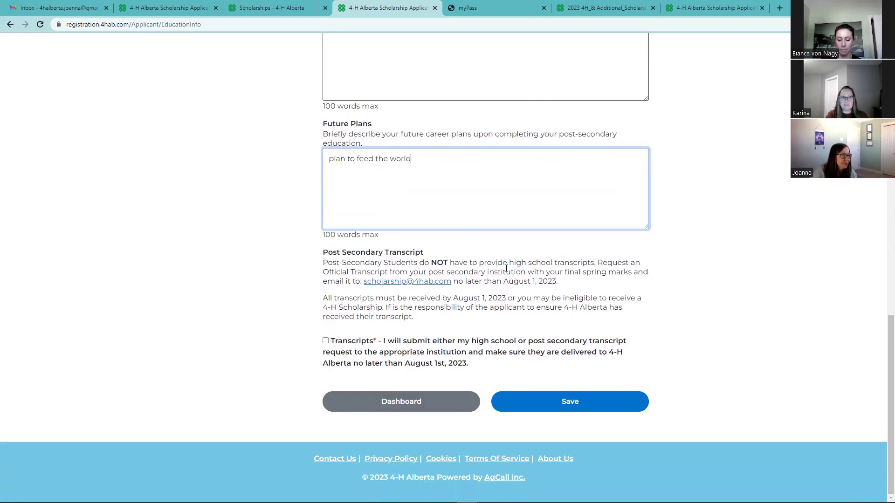
{"action": "left_click_drag", "start_coordinate": [329, 253], "coordinate": [424, 257]}
{"action": "left_click", "coordinate": [424, 257]}
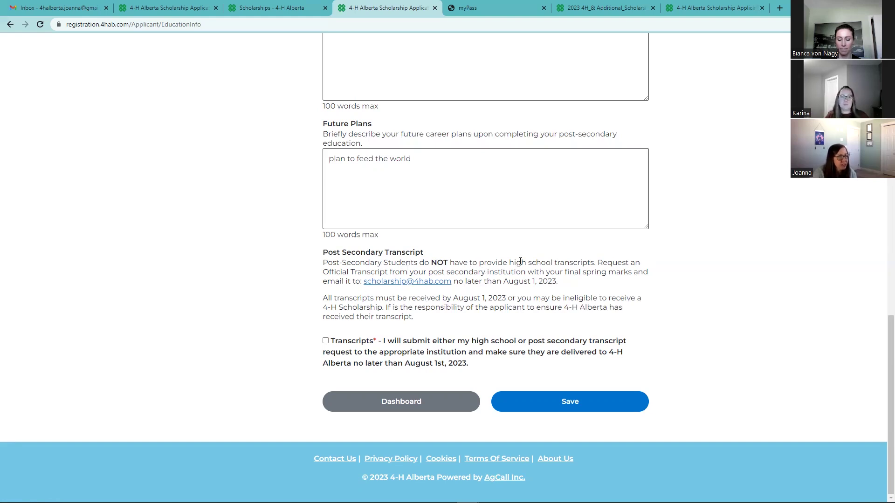
- Highlight the August 1, 2023 transcript deadlines in the Post Secondary Transcript notes
{"action": "left_click_drag", "start_coordinate": [586, 273], "coordinate": [636, 271]}
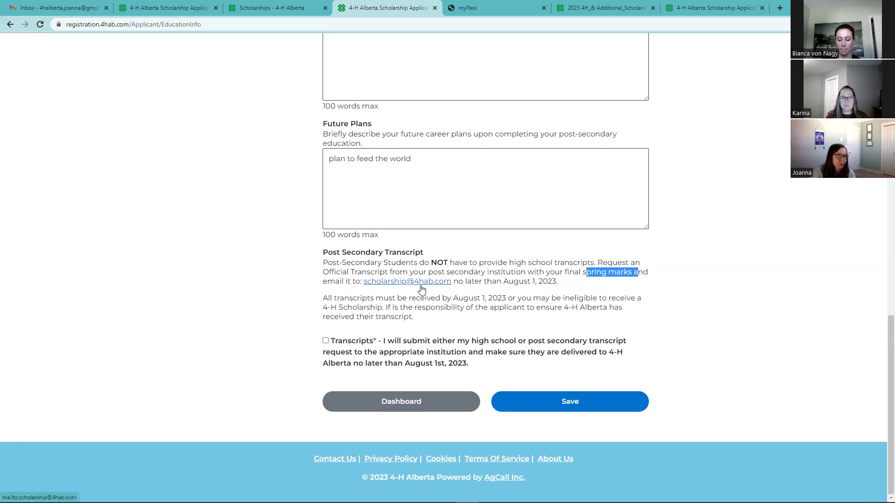
{"action": "left_click_drag", "start_coordinate": [503, 281], "coordinate": [570, 289]}
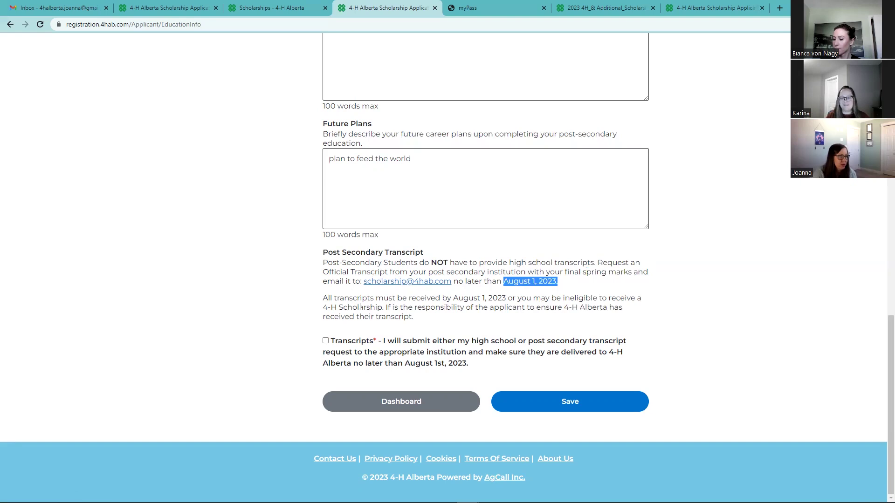
{"action": "left_click_drag", "start_coordinate": [454, 300], "coordinate": [508, 299]}
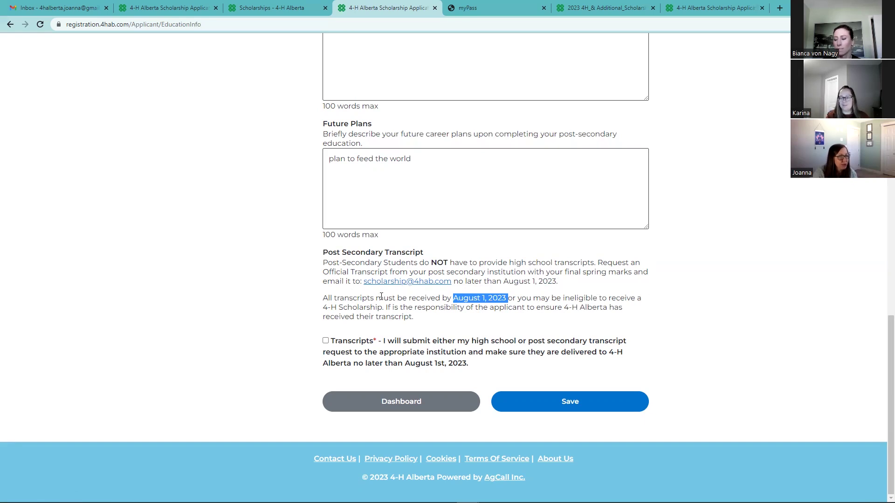
{"action": "left_click", "coordinate": [416, 310]}
{"action": "left_click_drag", "start_coordinate": [417, 309], "coordinate": [490, 309]}
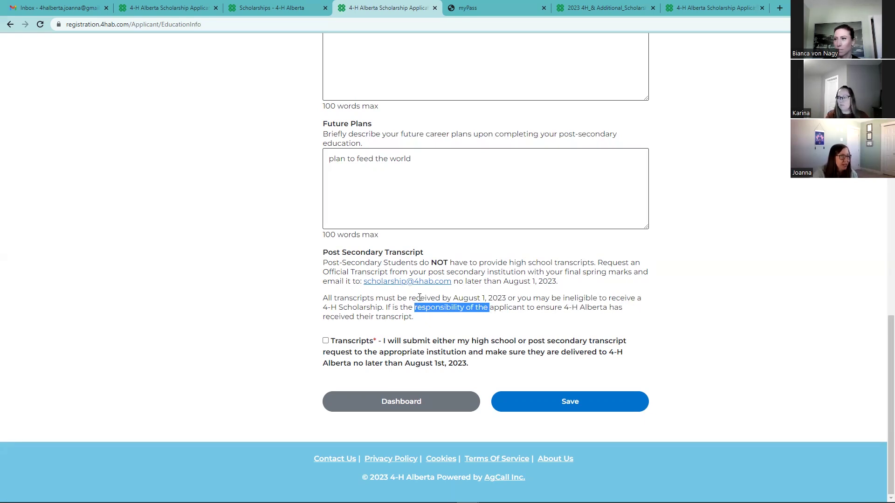
{"action": "left_click_drag", "start_coordinate": [410, 318], "coordinate": [312, 303]}
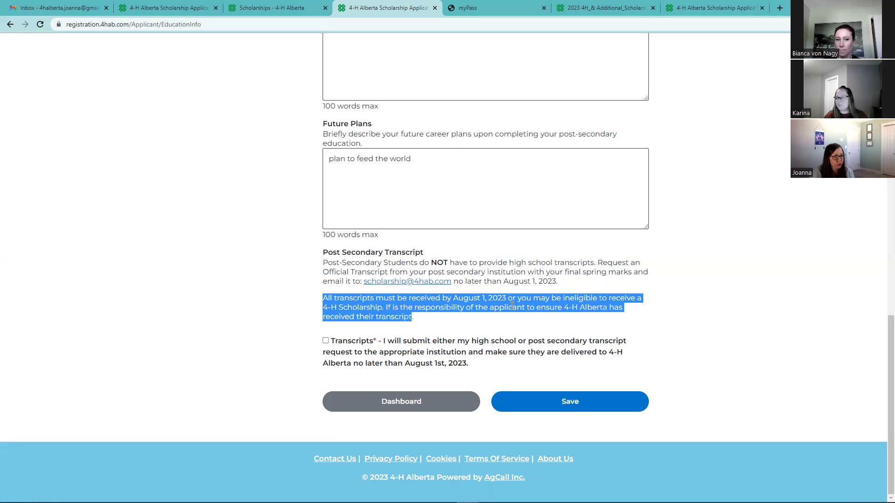
- Re-read the deadline paragraph and tick the Transcripts commitment checkbox
{"action": "left_click", "coordinate": [594, 294]}
{"action": "left_click_drag", "start_coordinate": [418, 318], "coordinate": [322, 297]}
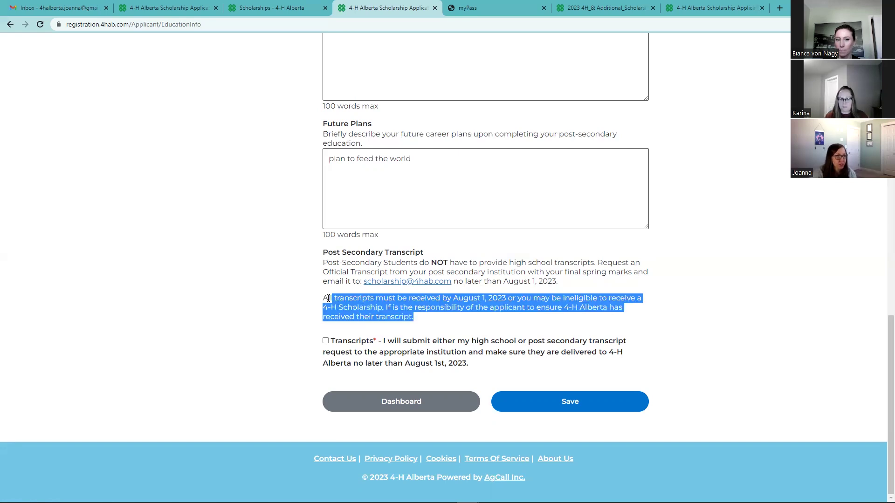
{"action": "left_click", "coordinate": [421, 319]}
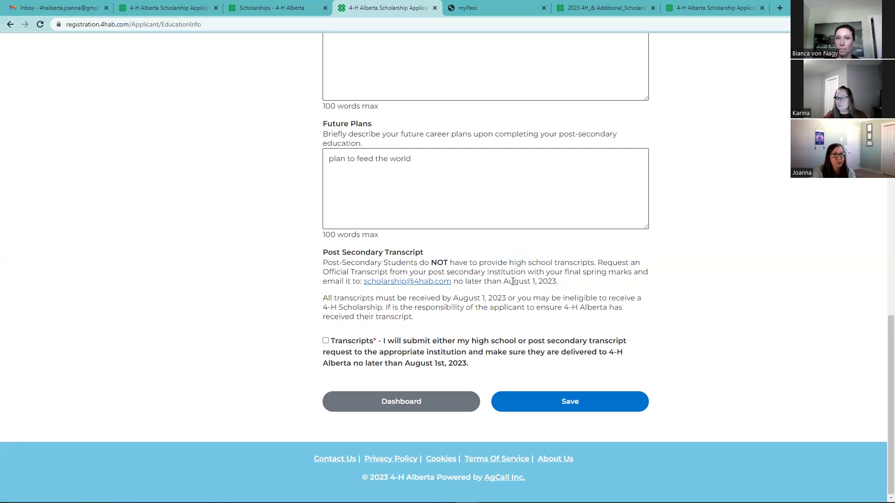
{"action": "left_click_drag", "start_coordinate": [514, 281], "coordinate": [577, 294]}
{"action": "left_click", "coordinate": [566, 294]}
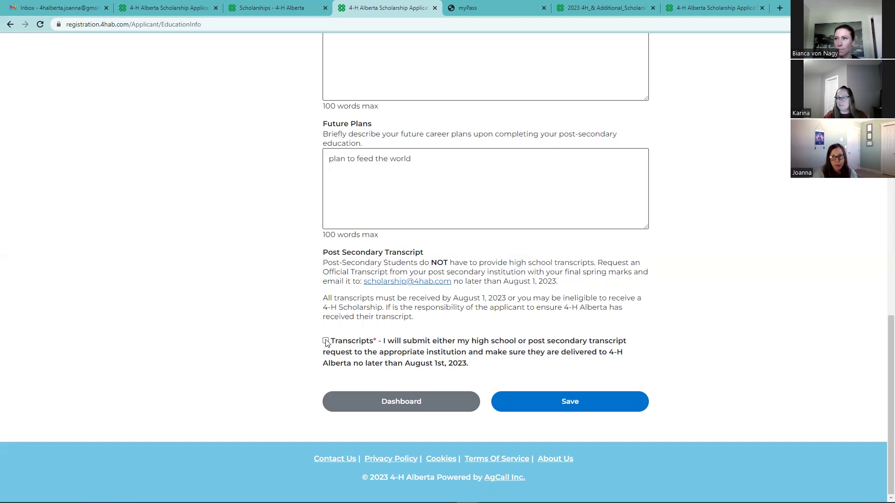
{"action": "left_click_drag", "start_coordinate": [483, 297], "coordinate": [505, 298]}
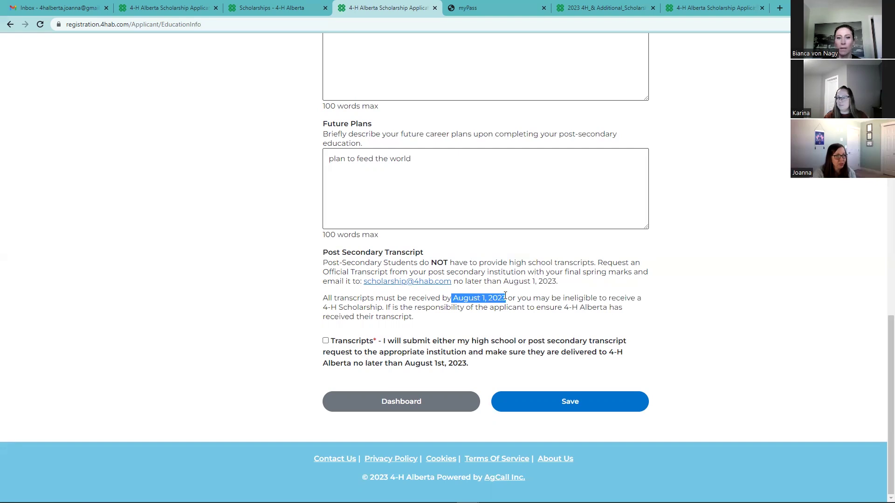
{"action": "left_click", "coordinate": [326, 341]}
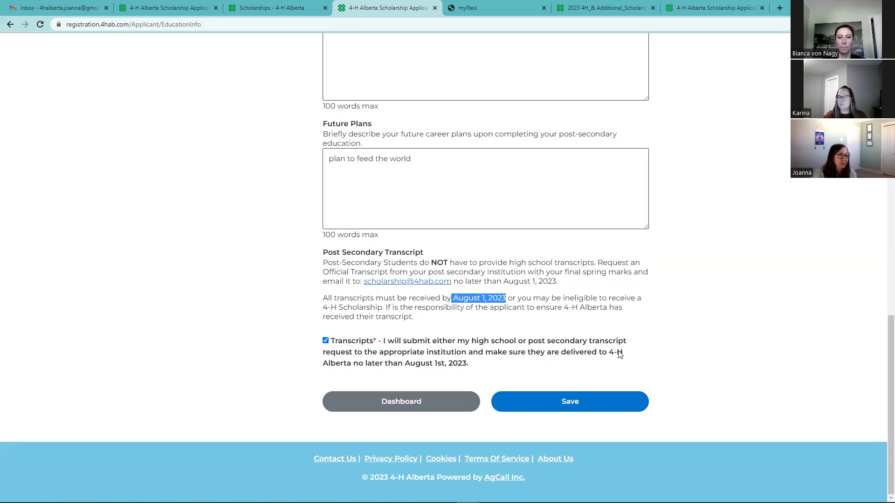
- Save the Education Info form and go back to the application dashboard
{"action": "left_click", "coordinate": [399, 366]}
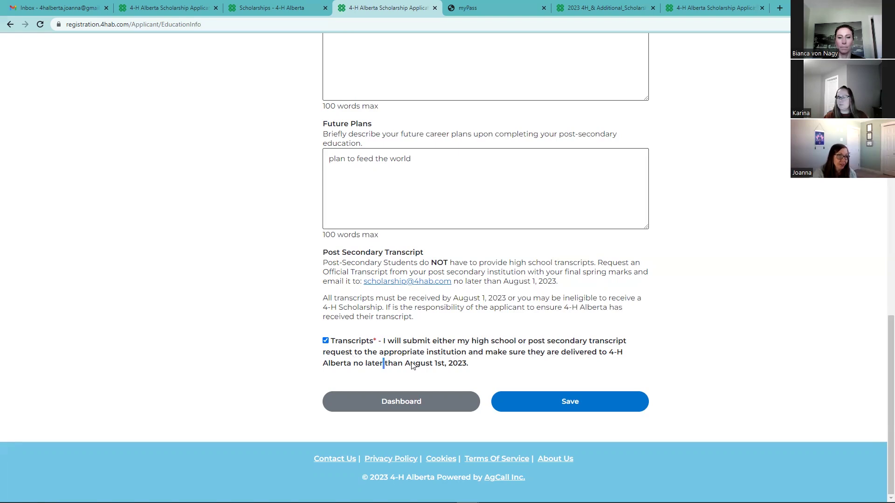
{"action": "left_click_drag", "start_coordinate": [385, 365], "coordinate": [471, 366]}
{"action": "left_click", "coordinate": [509, 361]}
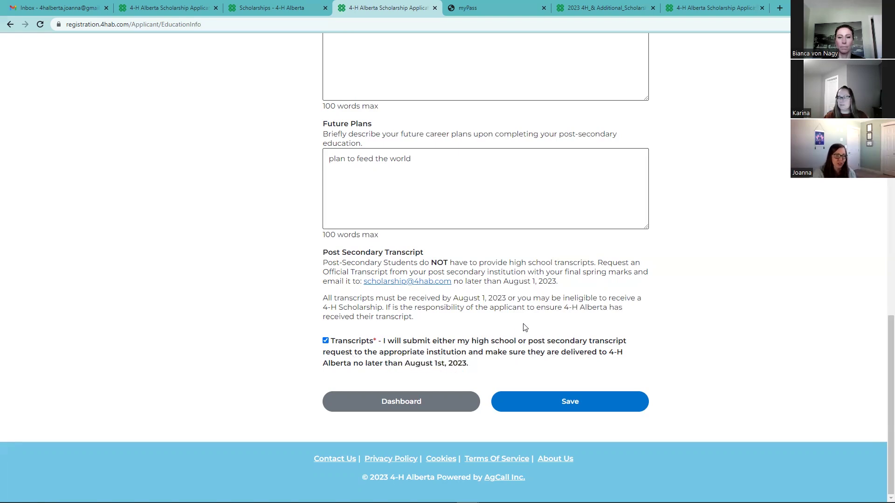
{"action": "left_click", "coordinate": [577, 402]}
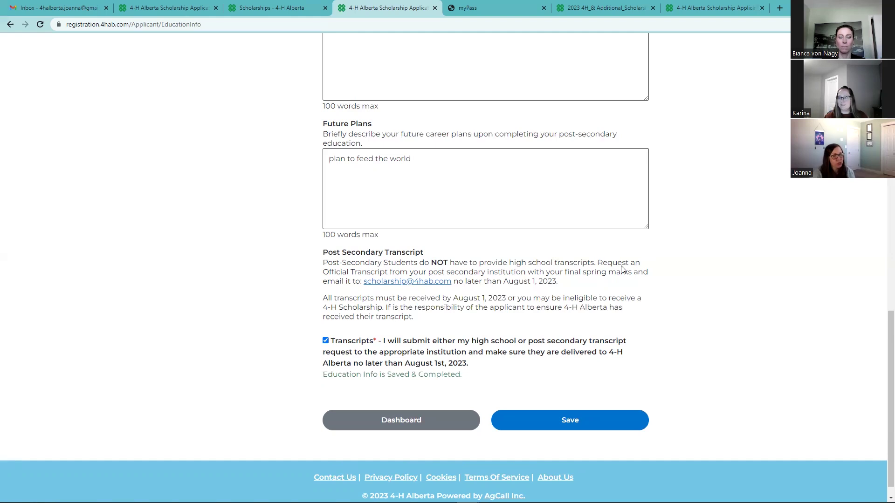
{"action": "left_click", "coordinate": [550, 413]}
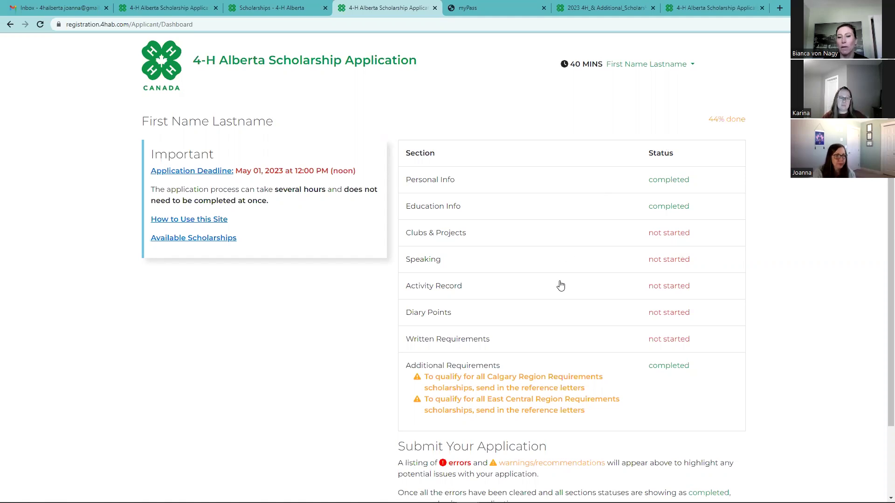
- View the Additional Requirements reference-letter details, then open Clubs & Projects from the dashboard
{"action": "left_click_drag", "start_coordinate": [424, 375], "coordinate": [633, 407]}
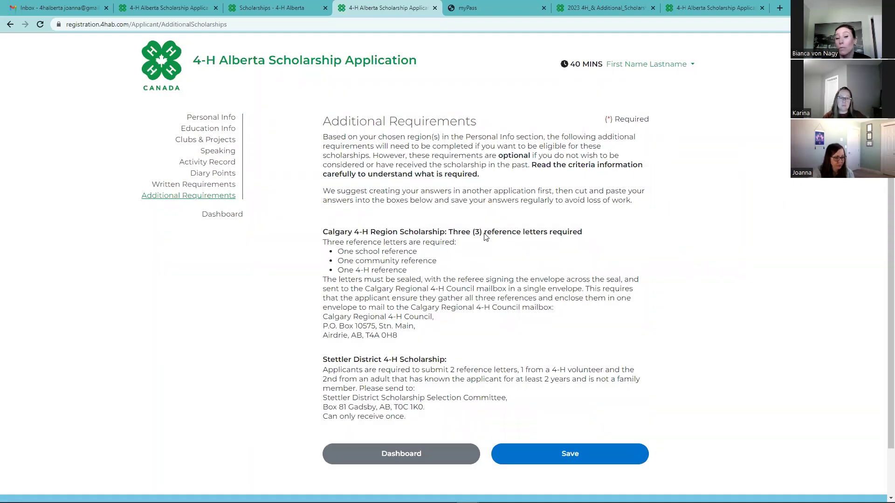
{"action": "left_click", "coordinate": [226, 214]}
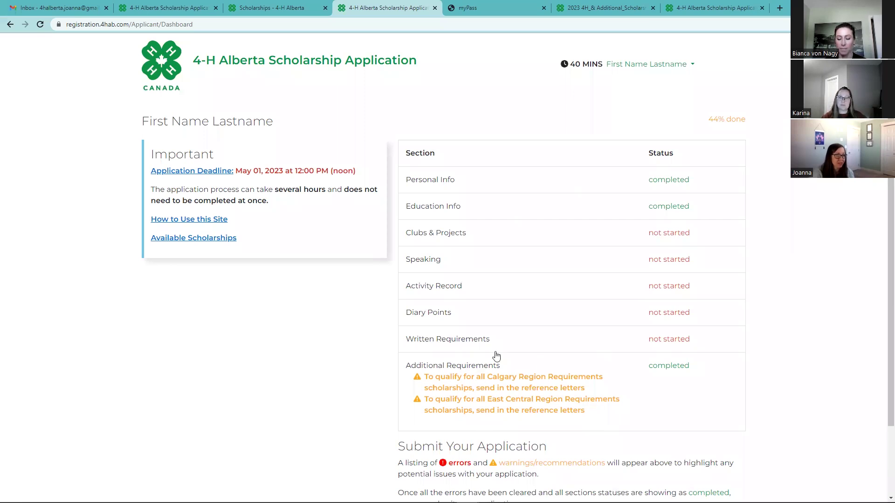
{"action": "scroll", "coordinate": [602, 378], "scroll_direction": "down", "scroll_amount": 2}
{"action": "scroll", "coordinate": [602, 380], "scroll_direction": "up", "scroll_amount": 2}
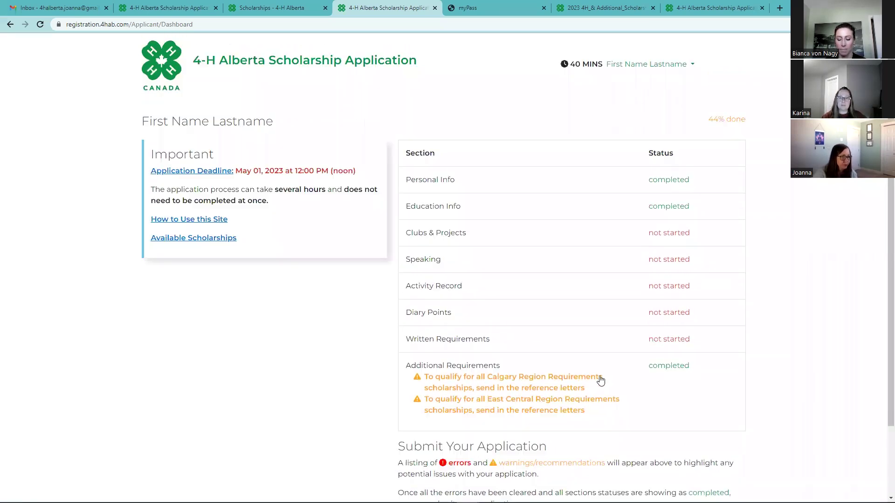
{"action": "left_click", "coordinate": [452, 235]}
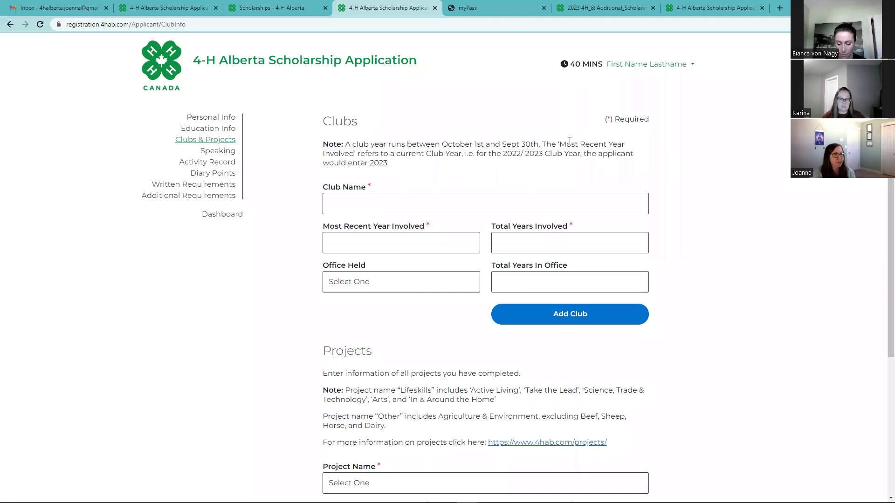
- Enter Rimbey 4-H CLub as the club name
{"action": "left_click", "coordinate": [363, 208]}
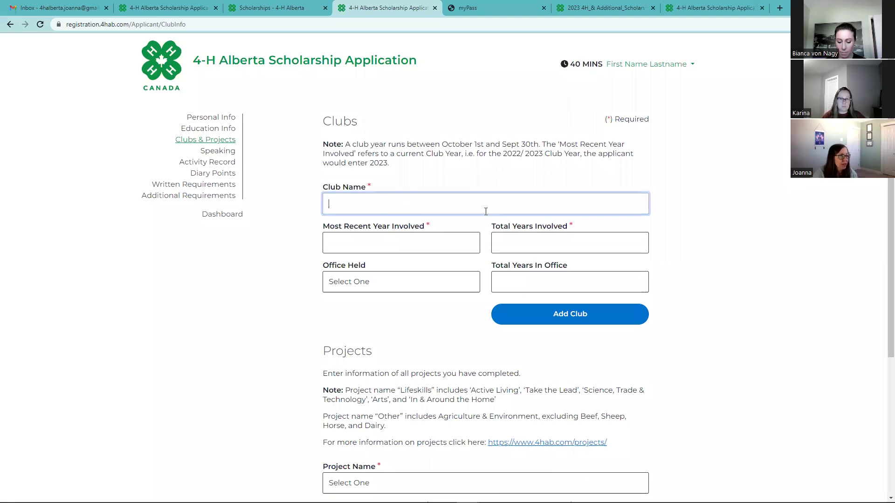
{"action": "scroll", "coordinate": [485, 165], "scroll_direction": "down", "scroll_amount": 2}
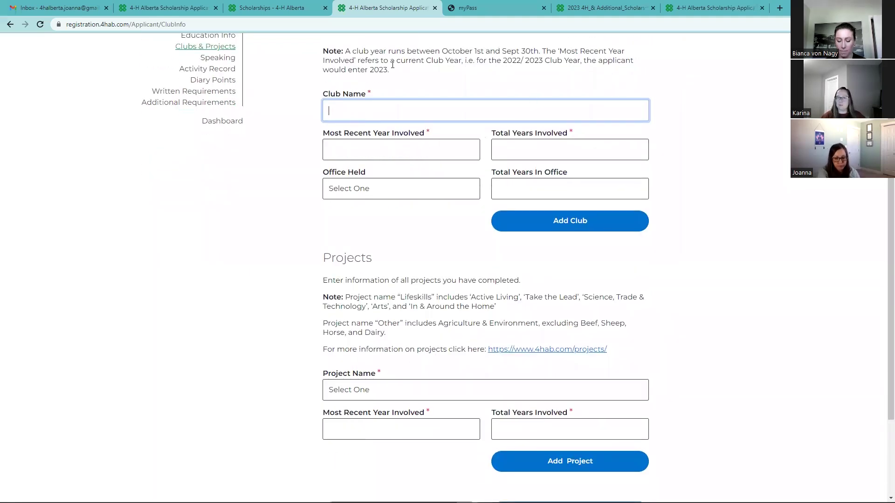
{"action": "type", "text": "Rimbey 4-H CLU"}
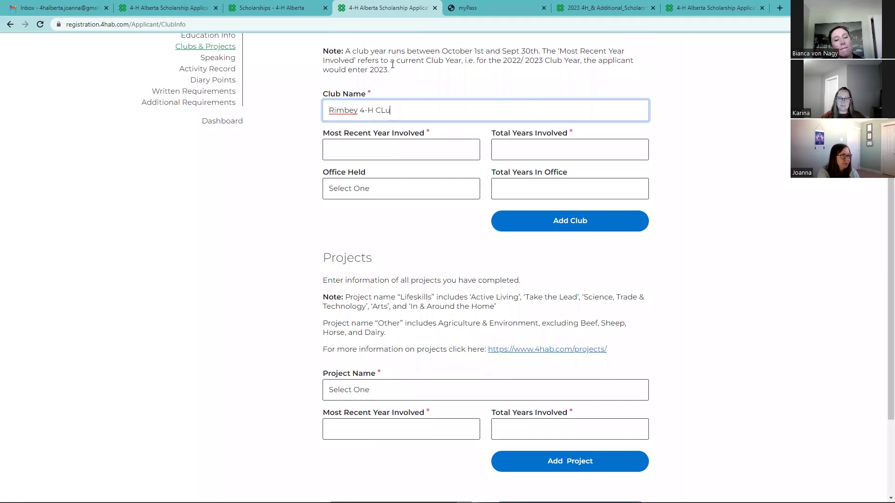
{"action": "key", "text": "Tab"}
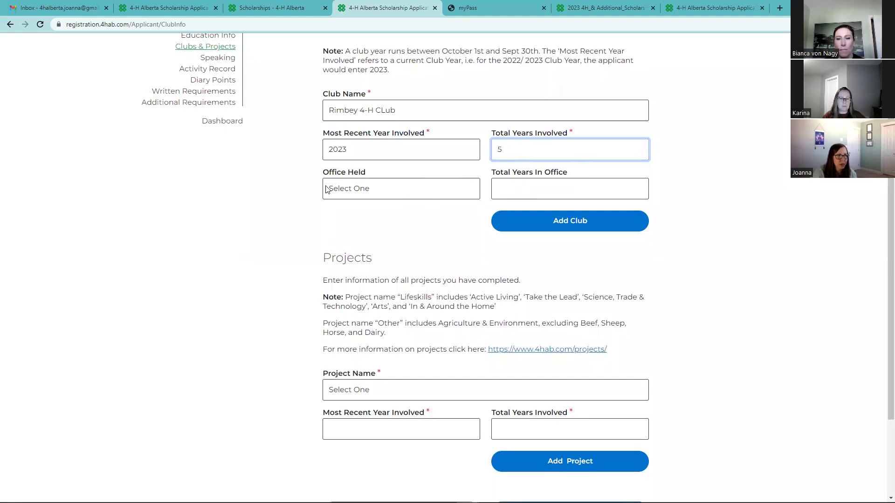
- Record President as the office held, for 2 years in office
{"action": "left_click", "coordinate": [410, 189]}
{"action": "left_click", "coordinate": [409, 189]}
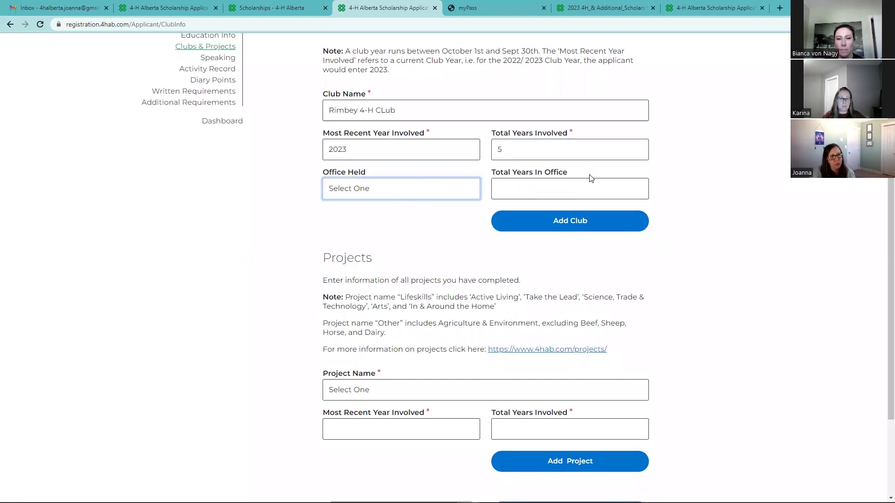
{"action": "left_click", "coordinate": [354, 188]}
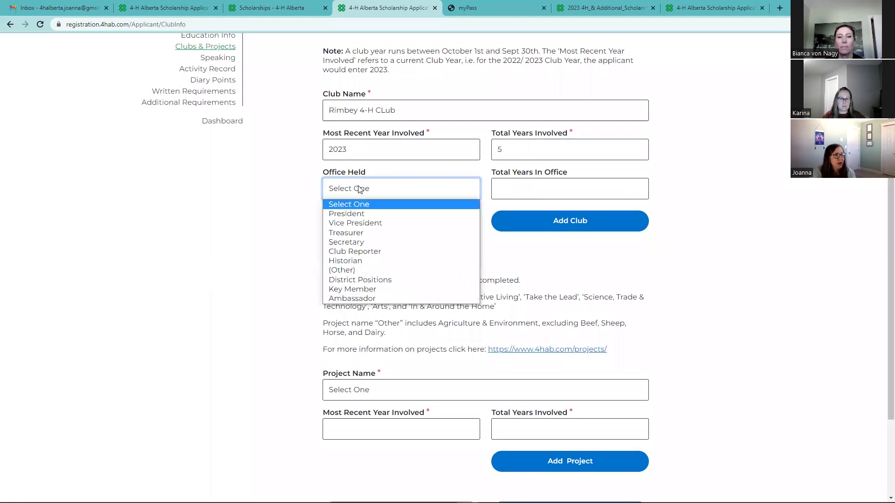
{"action": "left_click", "coordinate": [359, 214]}
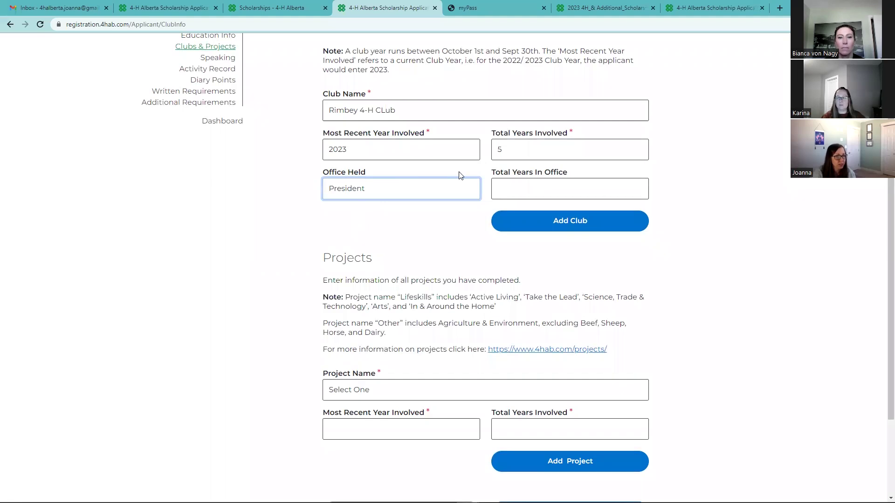
{"action": "left_click", "coordinate": [545, 193]}
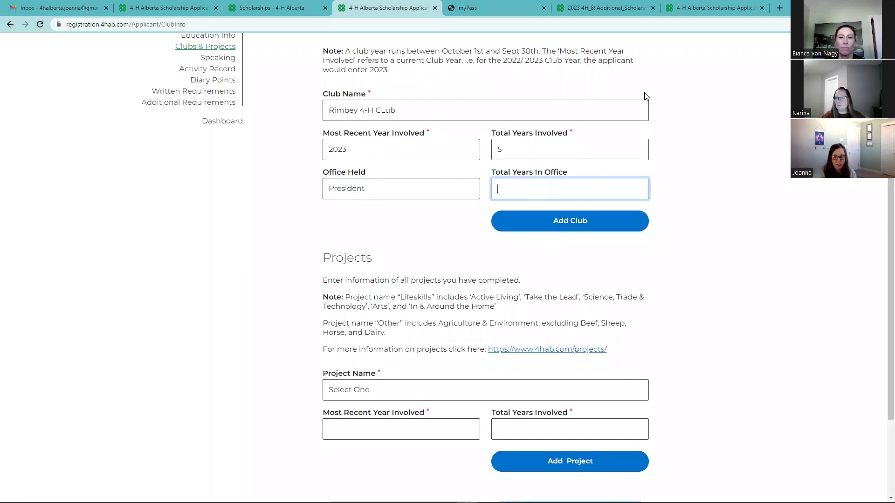
{"action": "type", "text": "2"}
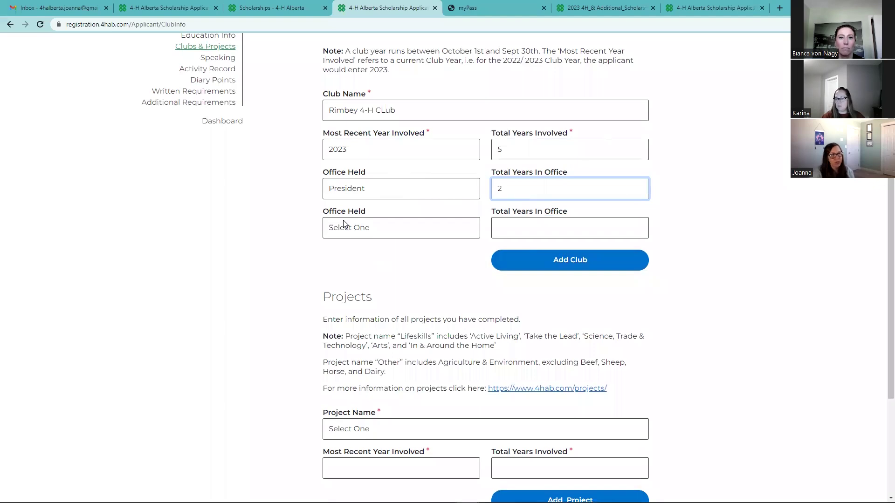
- Add Vice President for 1 year and Treasurer for 3 years as further offices
{"action": "left_click", "coordinate": [372, 236]}
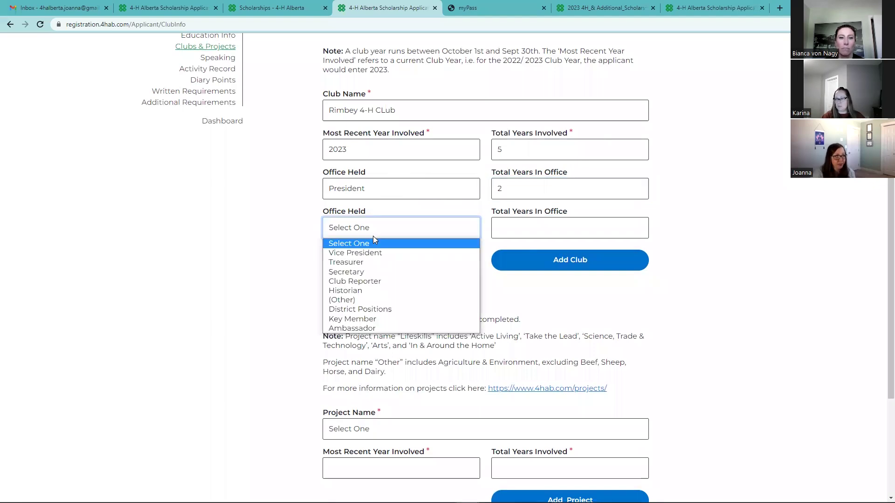
{"action": "left_click", "coordinate": [370, 253]}
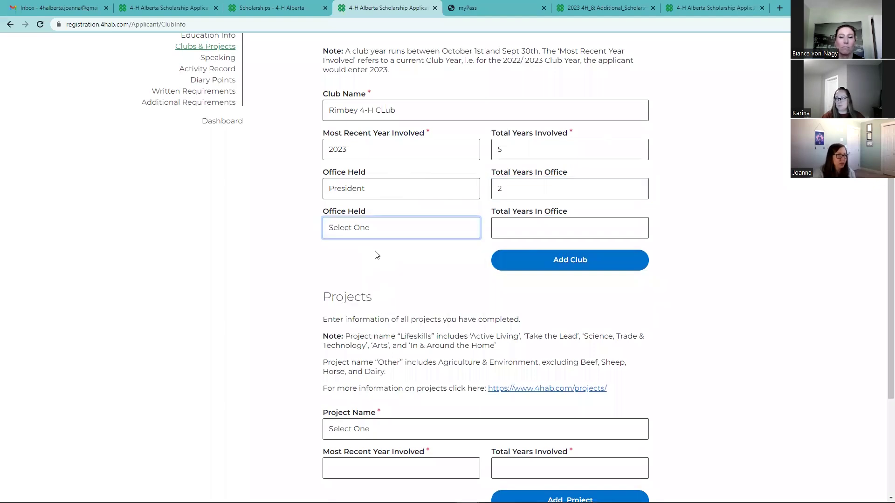
{"action": "left_click", "coordinate": [517, 227]}
{"action": "type", "text": "1"}
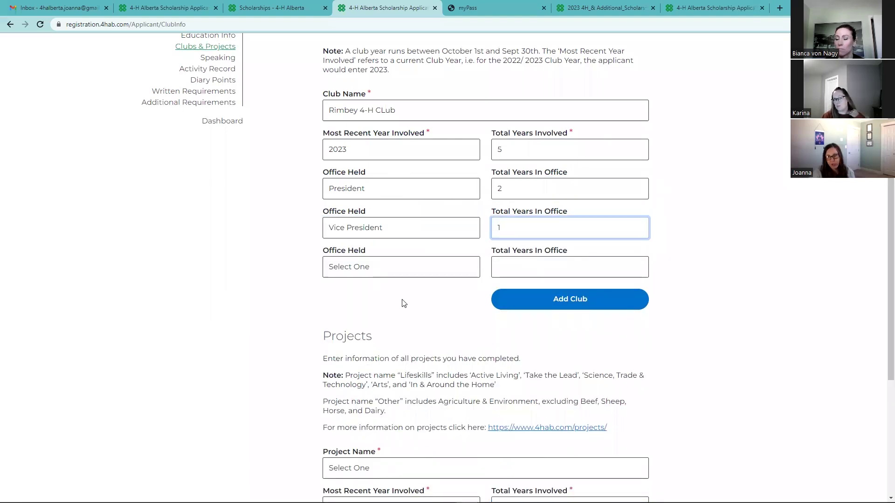
{"action": "left_click", "coordinate": [380, 268]}
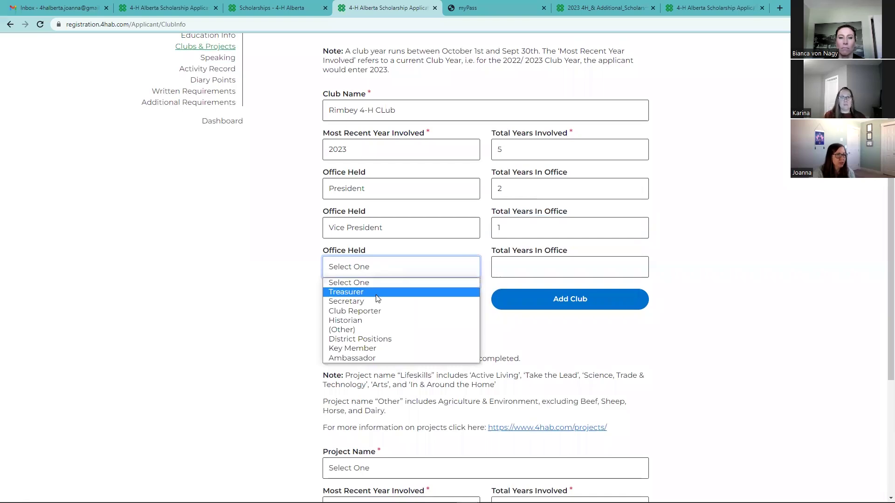
{"action": "left_click", "coordinate": [379, 293]}
{"action": "left_click", "coordinate": [525, 265]}
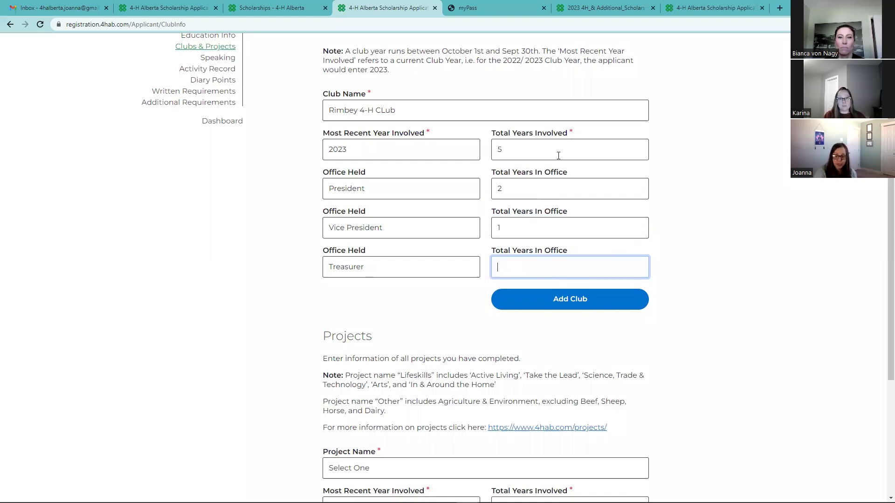
{"action": "type", "text": "3"}
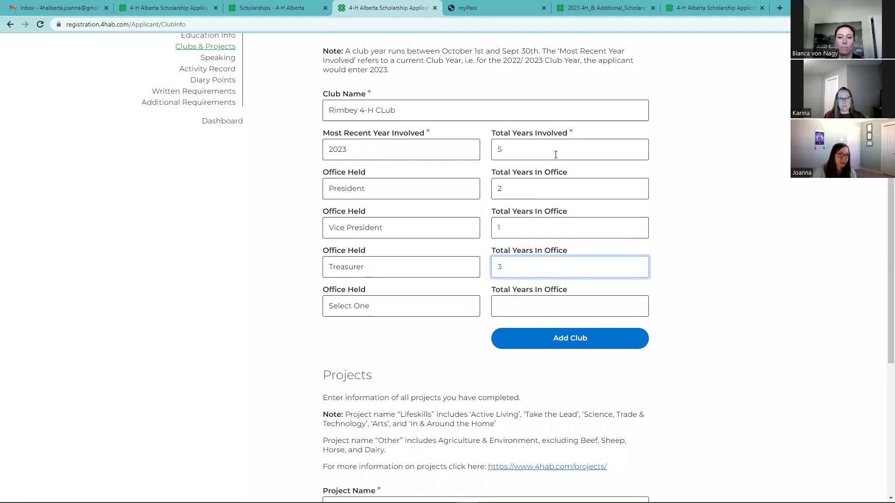
- Add Secretary for 4 years and submit the Rimbey club entry
{"action": "left_click", "coordinate": [388, 310]}
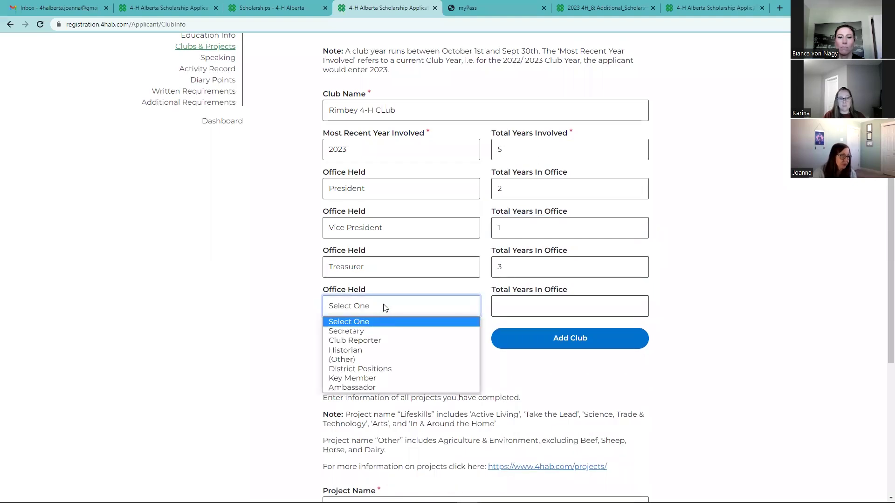
{"action": "left_click", "coordinate": [346, 330]}
{"action": "left_click", "coordinate": [535, 306]}
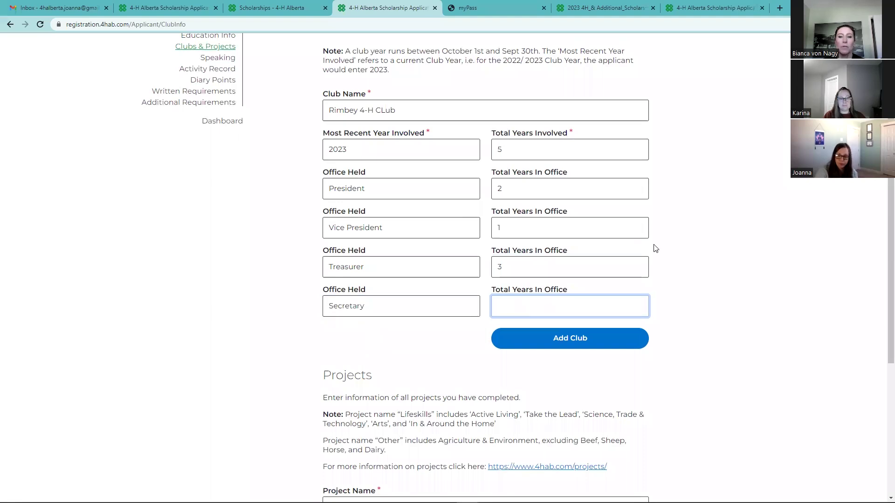
{"action": "type", "text": "4"}
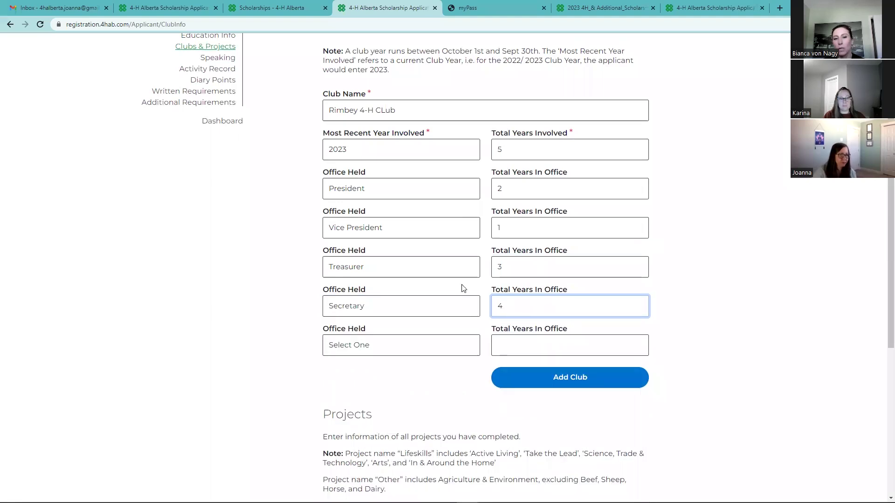
{"action": "scroll", "coordinate": [512, 307], "scroll_direction": "down", "scroll_amount": 1}
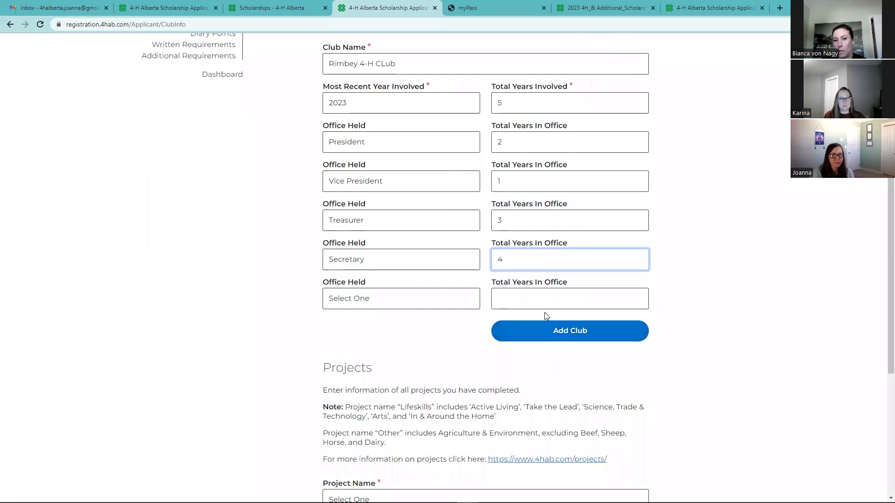
{"action": "scroll", "coordinate": [545, 312], "scroll_direction": "up", "scroll_amount": 2}
{"action": "scroll", "coordinate": [589, 310], "scroll_direction": "down", "scroll_amount": 2}
{"action": "left_click", "coordinate": [570, 330]}
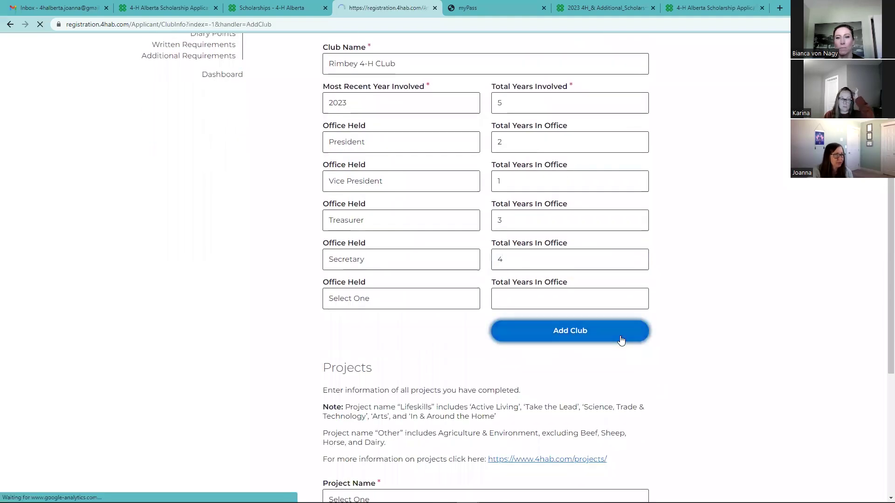
- Enter Calgary Multi Club with most recent year 2021 and 5 total years
{"action": "scroll", "coordinate": [368, 181], "scroll_direction": "up", "scroll_amount": 3}
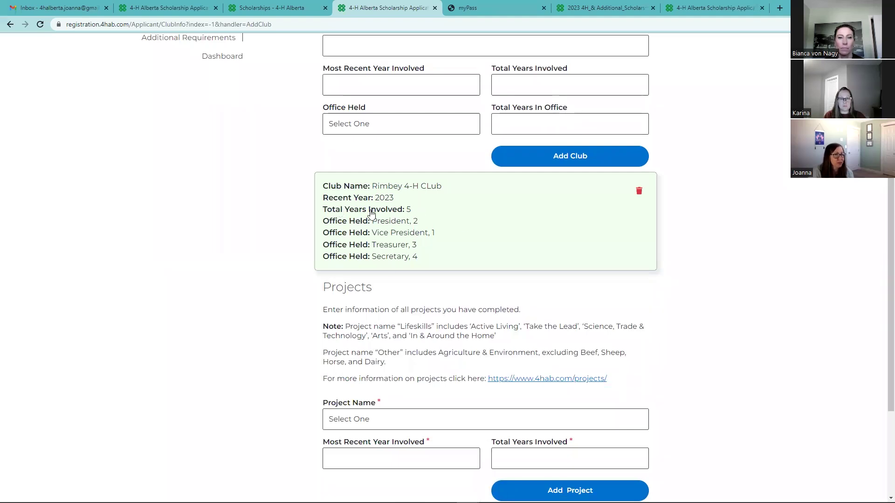
{"action": "scroll", "coordinate": [404, 215], "scroll_direction": "up", "scroll_amount": 3}
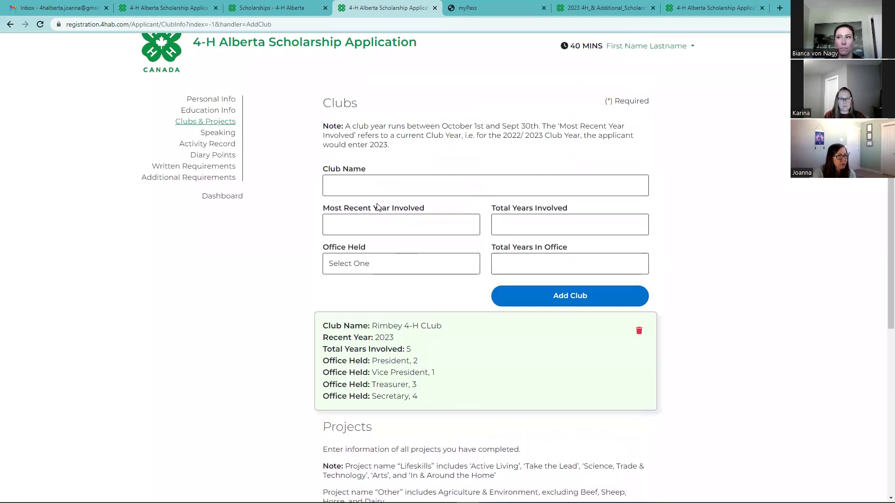
{"action": "left_click", "coordinate": [342, 188]}
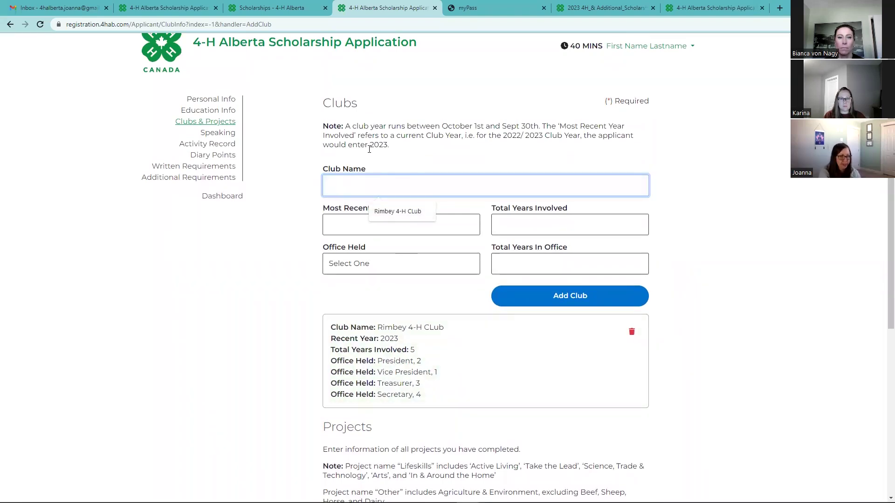
{"action": "type", "text": "Cal"}
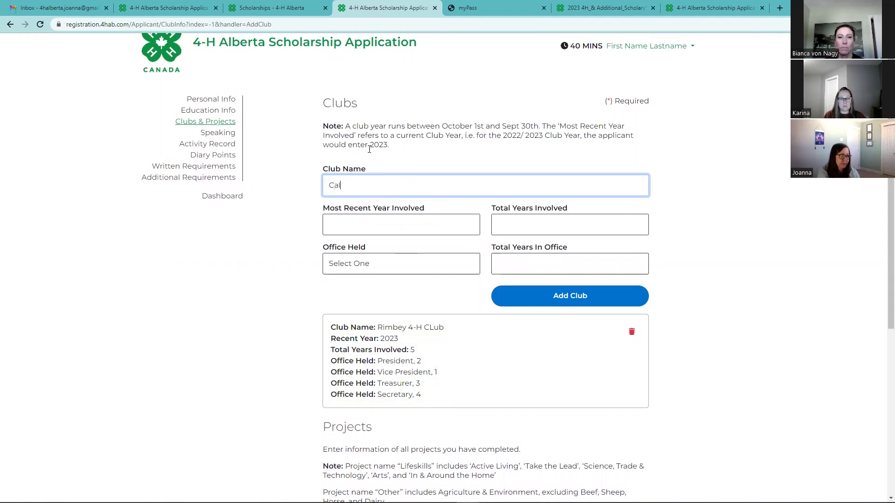
{"action": "type", "text": "gary Multi Club"}
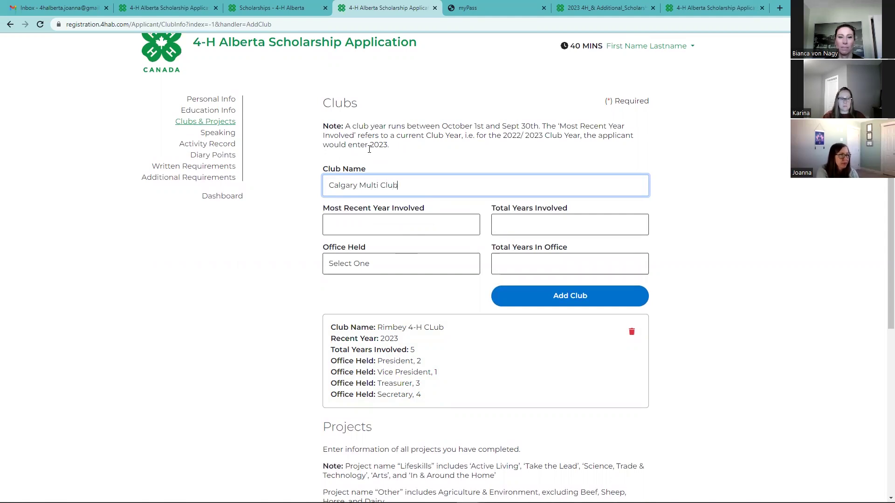
{"action": "left_click", "coordinate": [384, 228]}
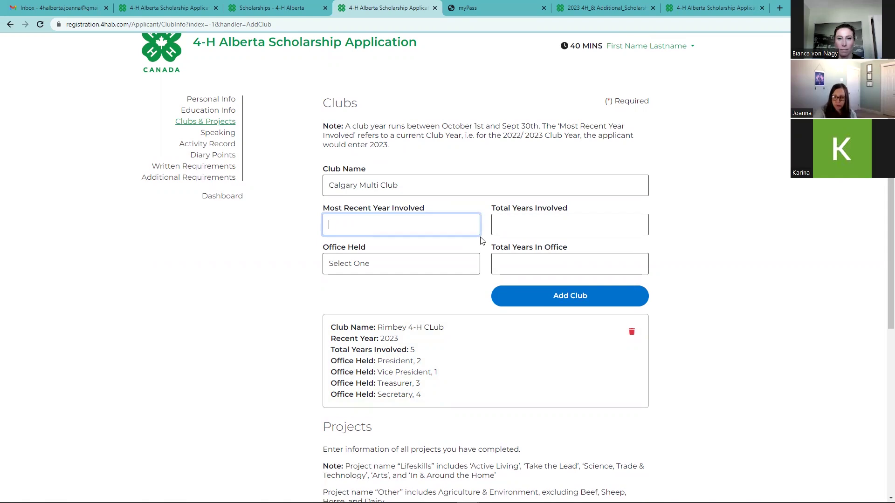
{"action": "type", "text": "5"}
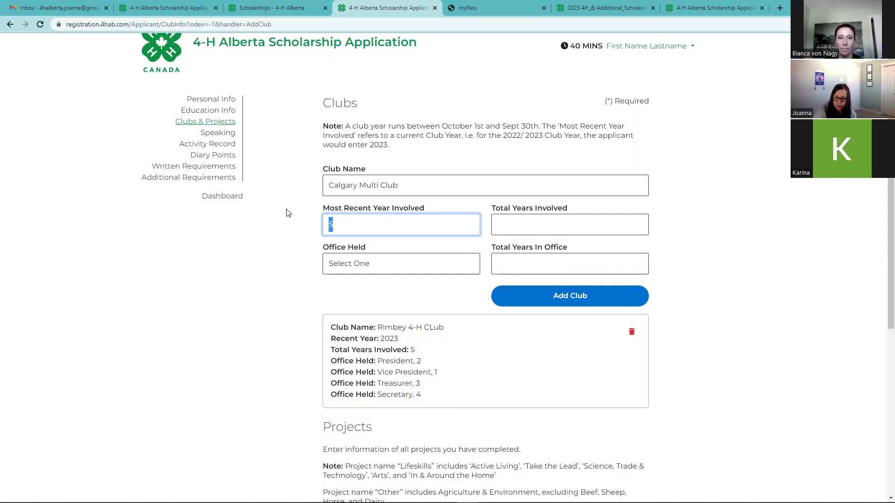
{"action": "type", "text": "2021"}
{"action": "key", "text": "Tab"}
{"action": "type", "text": "5"}
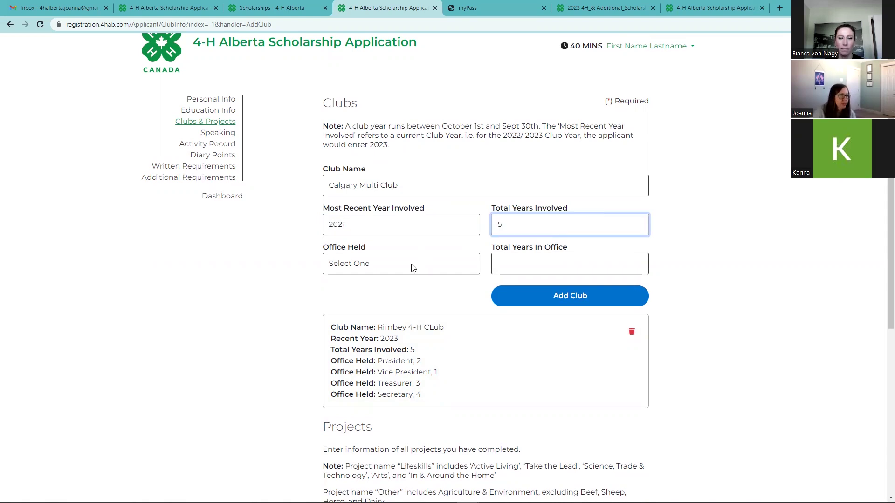
- Set President for 2 years as its office and add the club to the list
{"action": "left_click", "coordinate": [410, 264]}
{"action": "left_click", "coordinate": [372, 288]}
{"action": "left_click", "coordinate": [536, 263]}
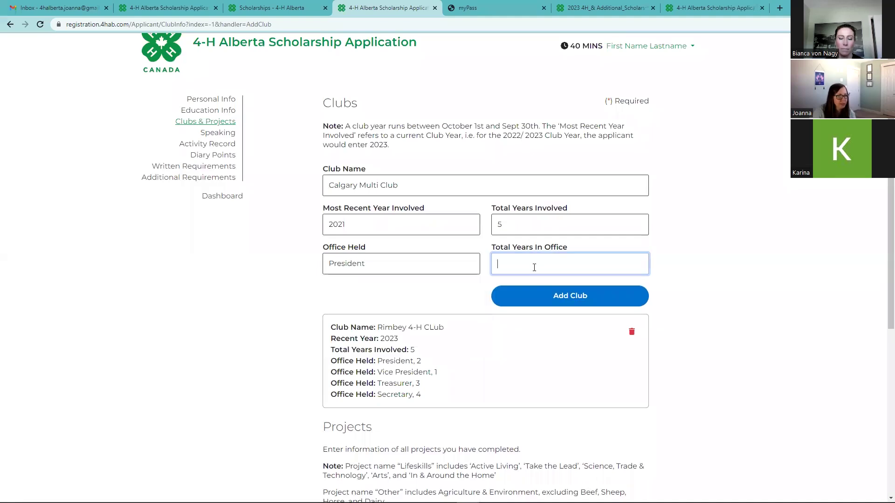
{"action": "type", "text": "2"}
{"action": "left_click", "coordinate": [562, 336]}
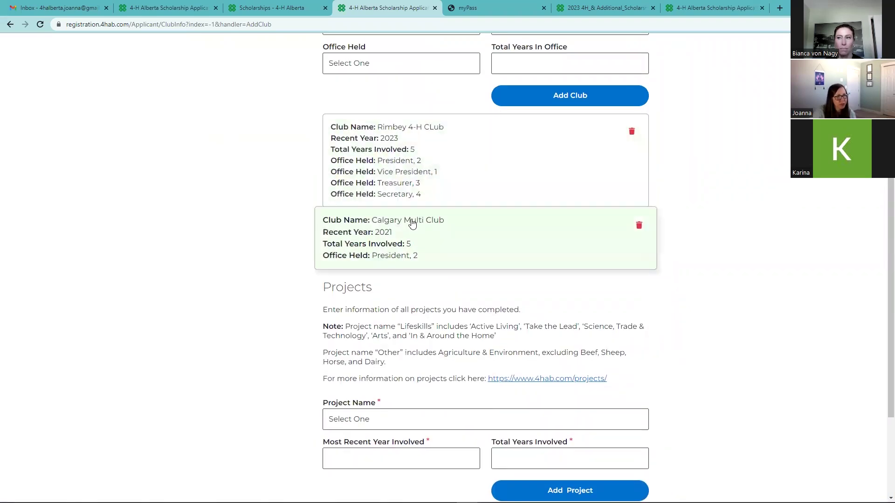
- Scroll down and review the projects instructions and project name note
{"action": "scroll", "coordinate": [409, 136], "scroll_direction": "down", "scroll_amount": 1}
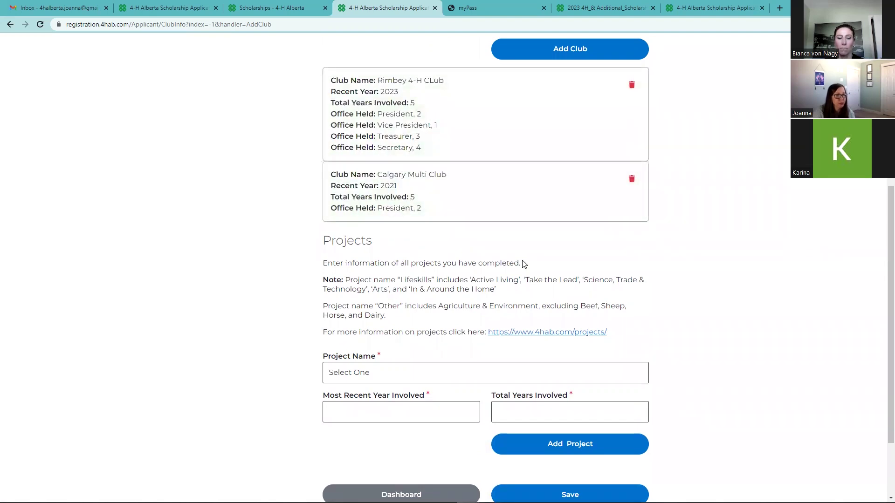
{"action": "scroll", "coordinate": [772, 201], "scroll_direction": "down", "scroll_amount": 2}
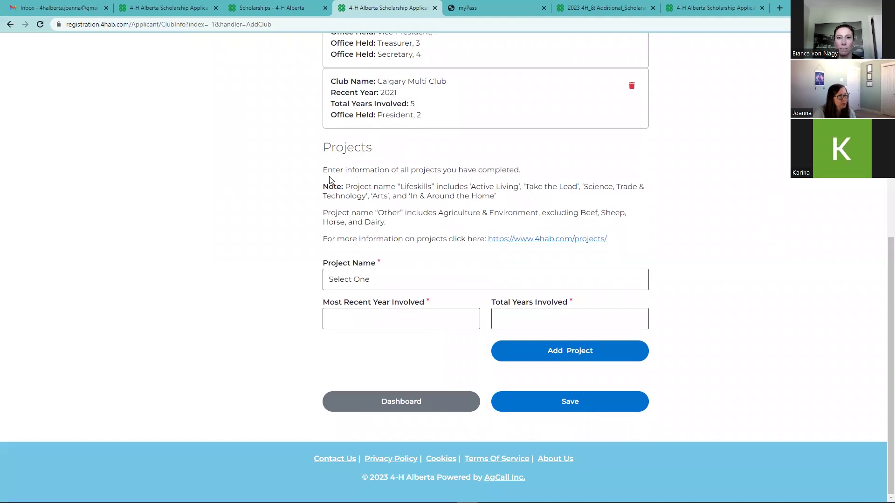
{"action": "left_click_drag", "start_coordinate": [347, 173], "coordinate": [514, 172]}
{"action": "left_click", "coordinate": [377, 185]}
{"action": "left_click_drag", "start_coordinate": [360, 186], "coordinate": [414, 183]}
{"action": "left_click", "coordinate": [440, 182]}
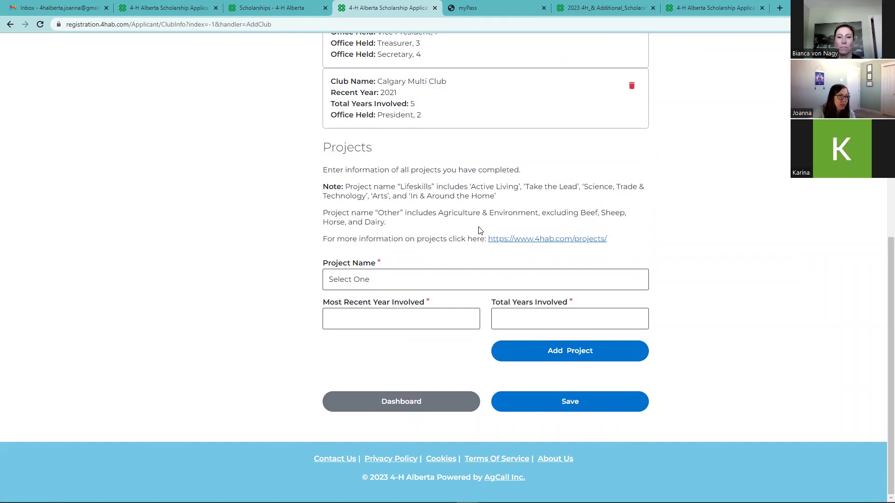
- Look up the Archery project details on the 4-H projects page, then return to the Projects form
{"action": "left_click", "coordinate": [591, 240]}
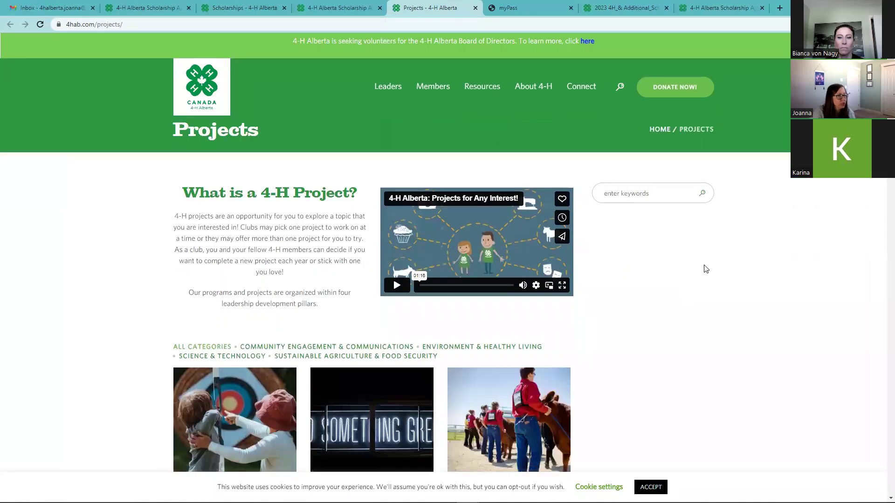
{"action": "scroll", "coordinate": [703, 265], "scroll_direction": "down", "scroll_amount": 5}
{"action": "left_click", "coordinate": [241, 276]}
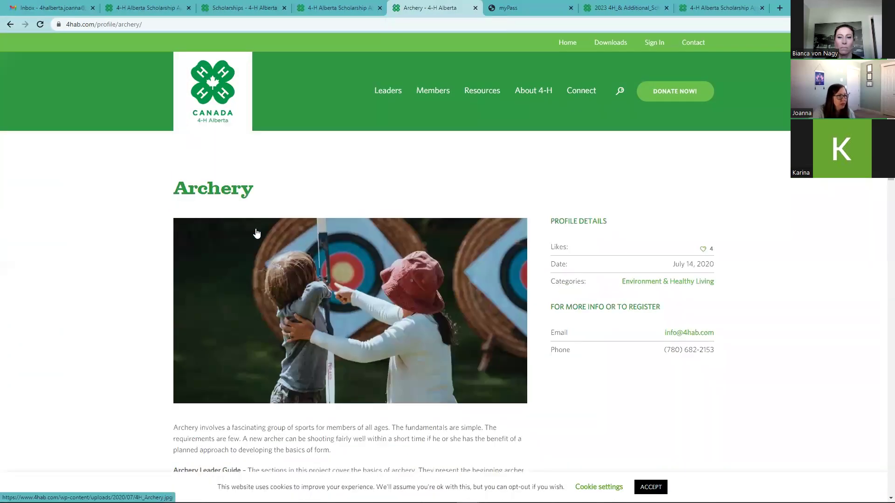
{"action": "scroll", "coordinate": [284, 208], "scroll_direction": "down", "scroll_amount": 3}
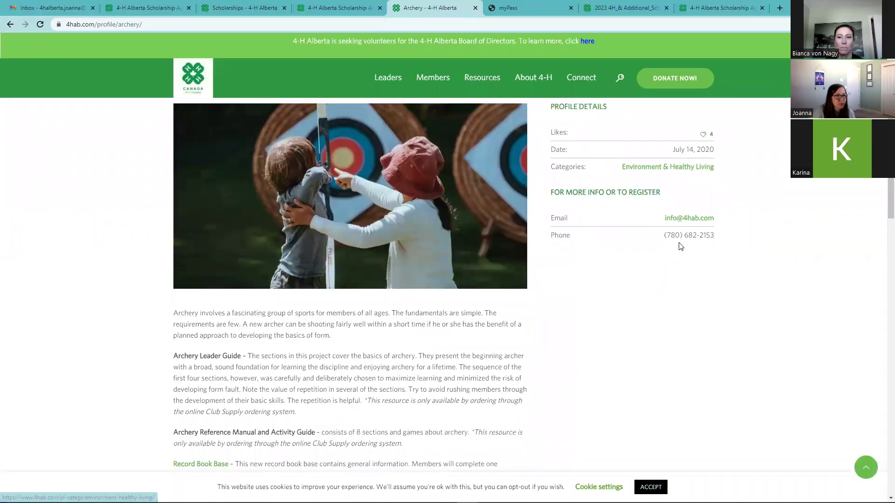
{"action": "scroll", "coordinate": [428, 313], "scroll_direction": "down", "scroll_amount": 7}
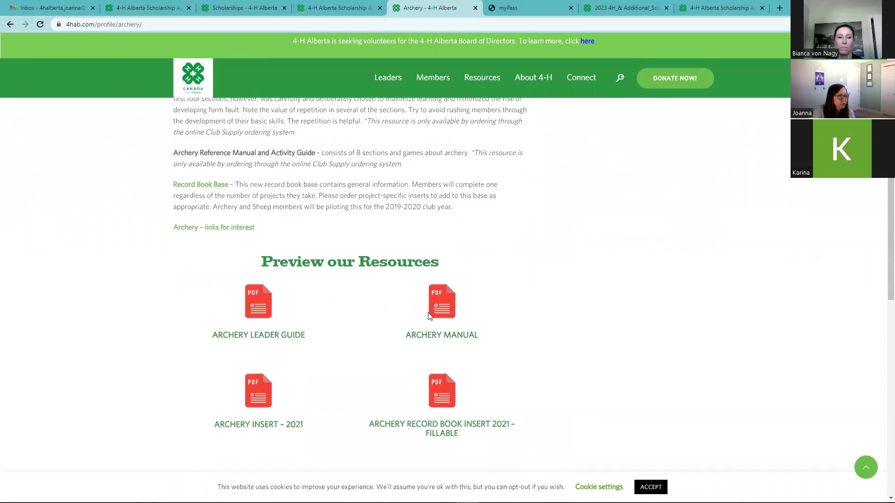
{"action": "scroll", "coordinate": [428, 313], "scroll_direction": "up", "scroll_amount": 5}
{"action": "left_click", "coordinate": [345, 7]}
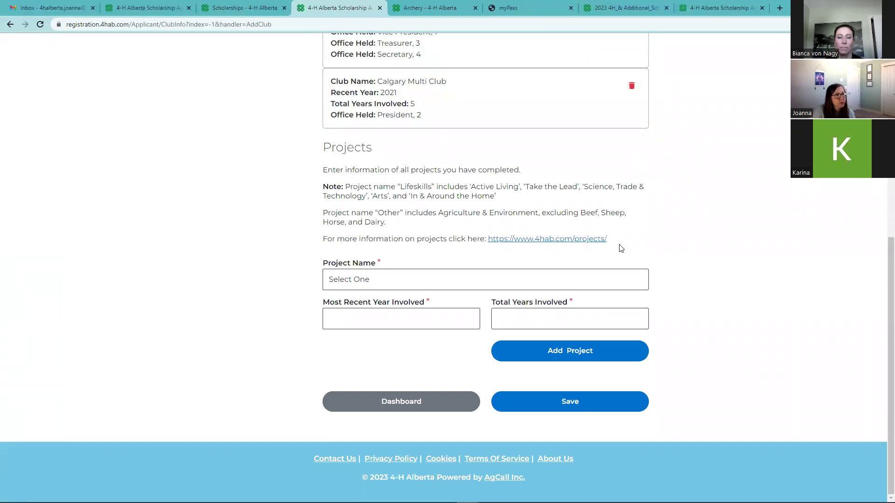
{"action": "left_click", "coordinate": [247, 8]}
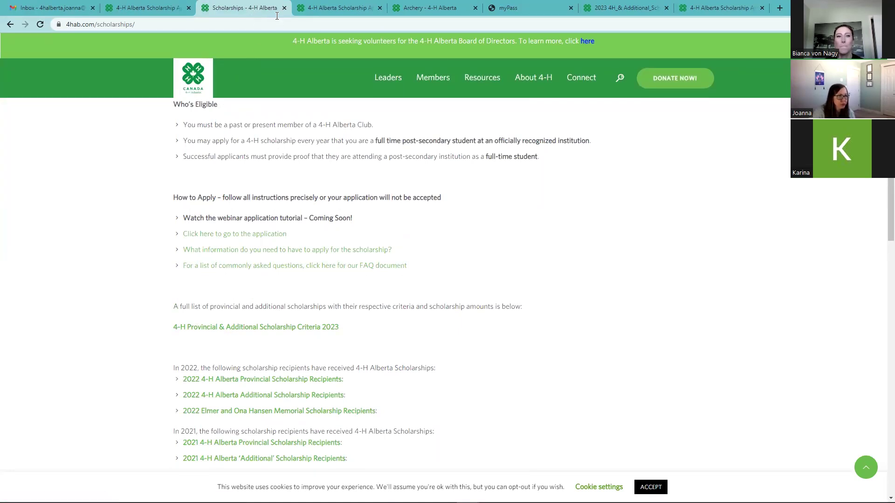
{"action": "left_click", "coordinate": [346, 6]}
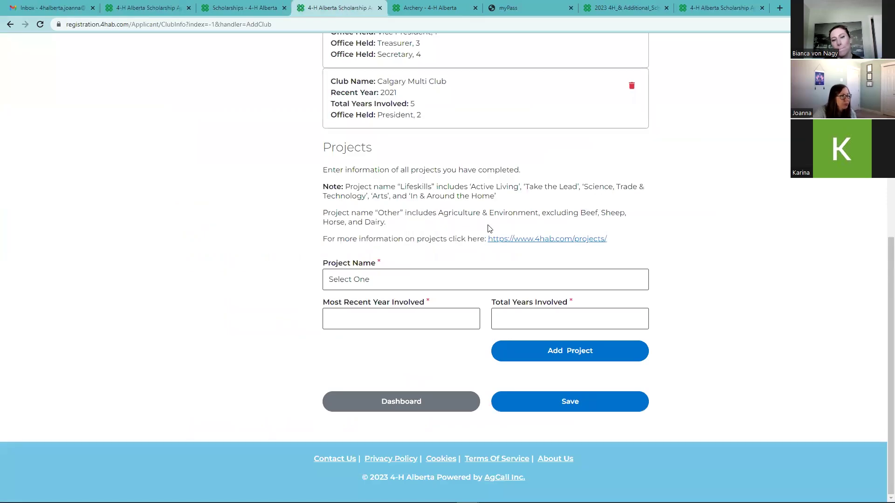
- Add a Lifeskills project with most recent year 2023 and 5 years involved
{"action": "left_click", "coordinate": [380, 280]}
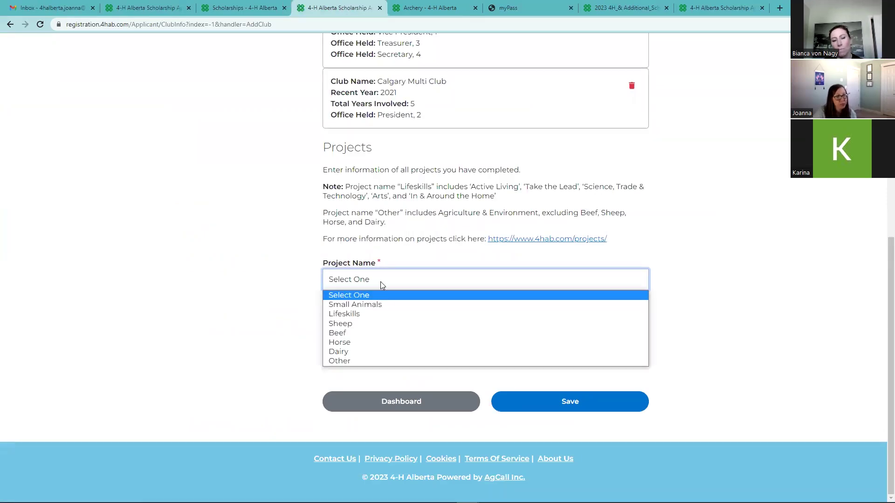
{"action": "left_click", "coordinate": [372, 313]}
{"action": "left_click", "coordinate": [377, 315]}
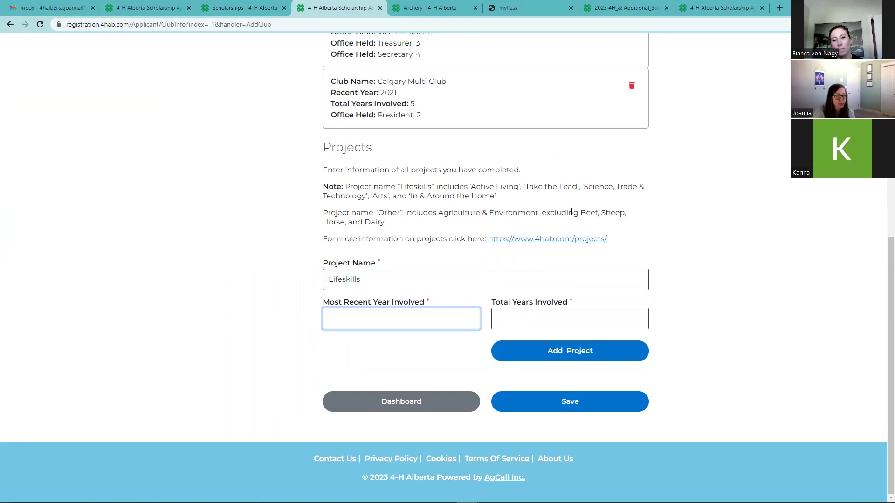
{"action": "type", "text": "223"}
{"action": "key", "text": "BackSpace"}
{"action": "key", "text": "BackSpace"}
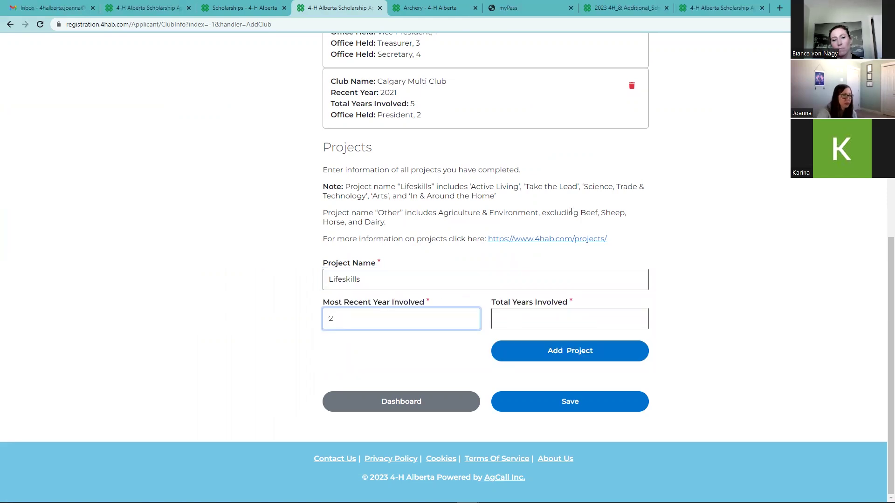
{"action": "type", "text": "2023"}
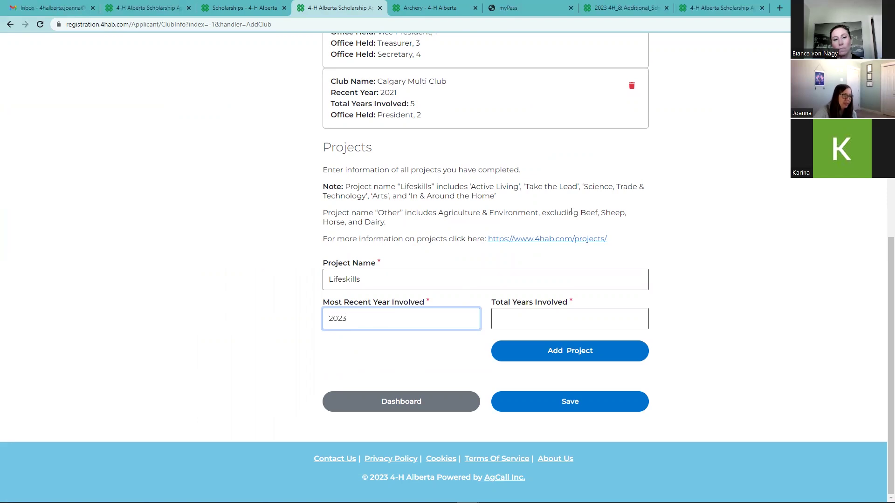
{"action": "left_click", "coordinate": [570, 317]}
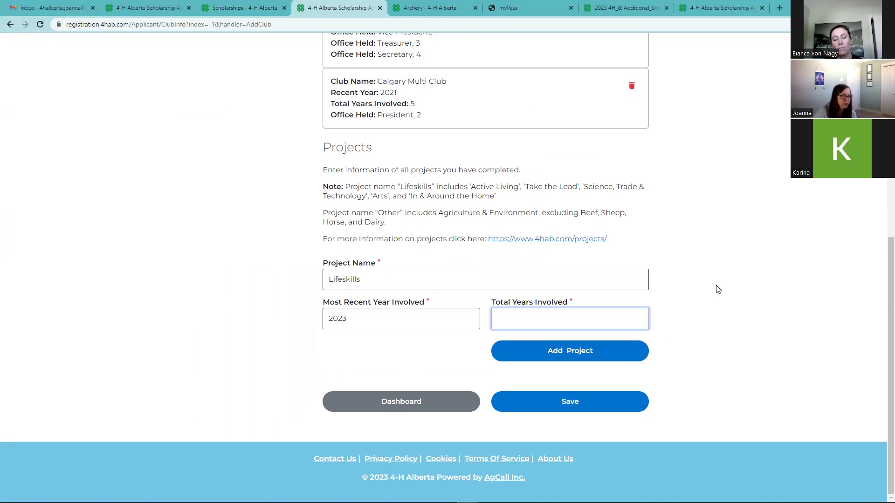
{"action": "type", "text": "5"}
{"action": "left_click", "coordinate": [583, 352]}
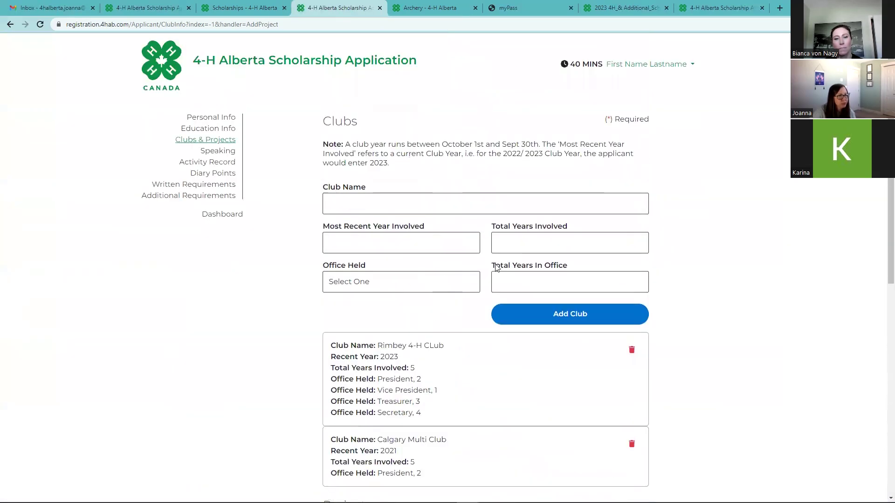
- Save the clubs and projects information
{"action": "scroll", "coordinate": [496, 268], "scroll_direction": "down", "scroll_amount": 8}
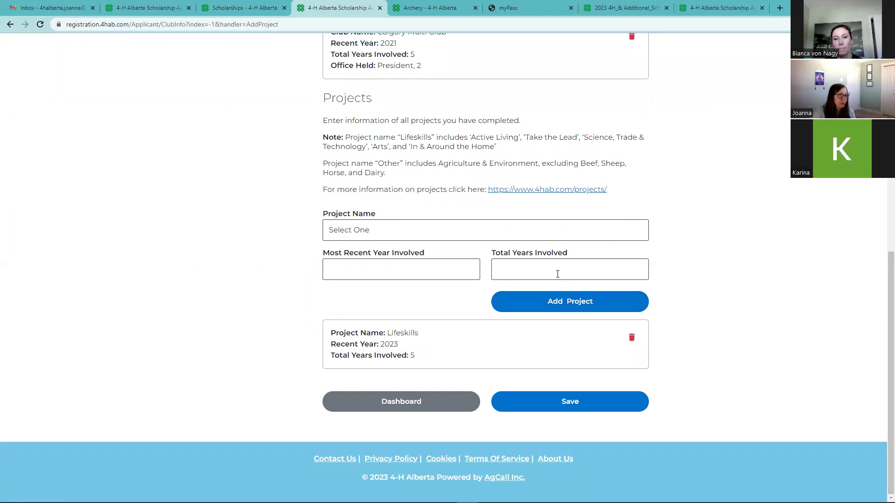
{"action": "left_click", "coordinate": [571, 412]}
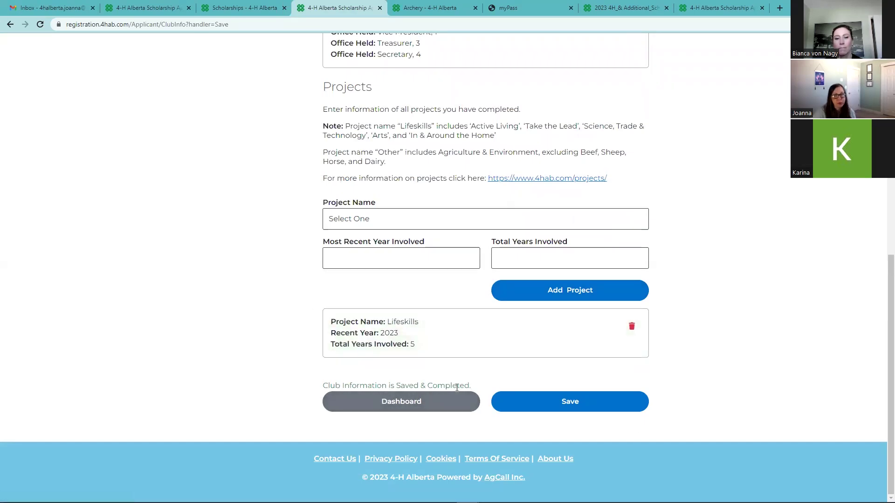
{"action": "scroll", "coordinate": [425, 349], "scroll_direction": "up", "scroll_amount": 8}
{"action": "scroll", "coordinate": [427, 349], "scroll_direction": "down", "scroll_amount": 6}
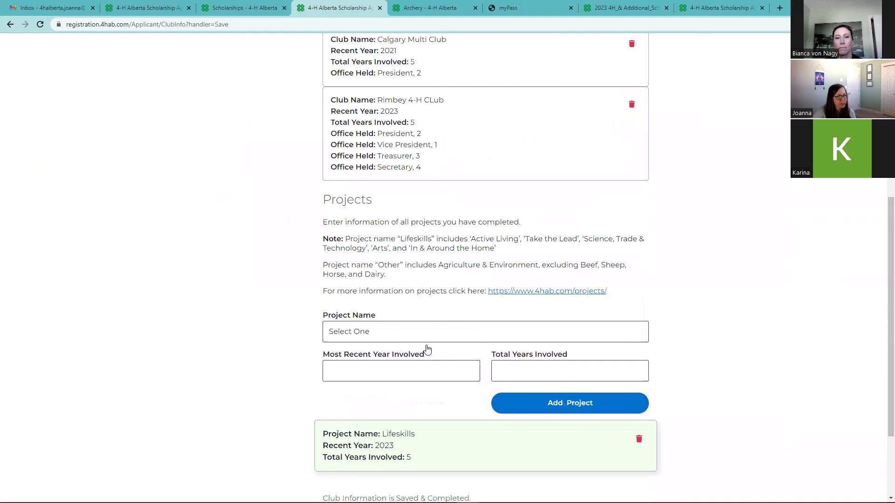
{"action": "scroll", "coordinate": [427, 350], "scroll_direction": "down", "scroll_amount": 3}
- Open the Speaking section from the dashboard and focus the public speaking Club years field
{"action": "left_click", "coordinate": [411, 400]}
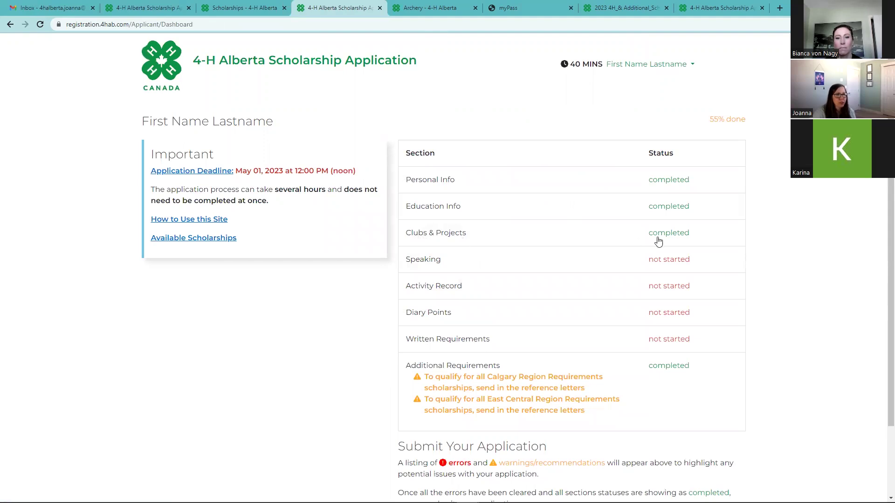
{"action": "scroll", "coordinate": [591, 312], "scroll_direction": "down", "scroll_amount": 1}
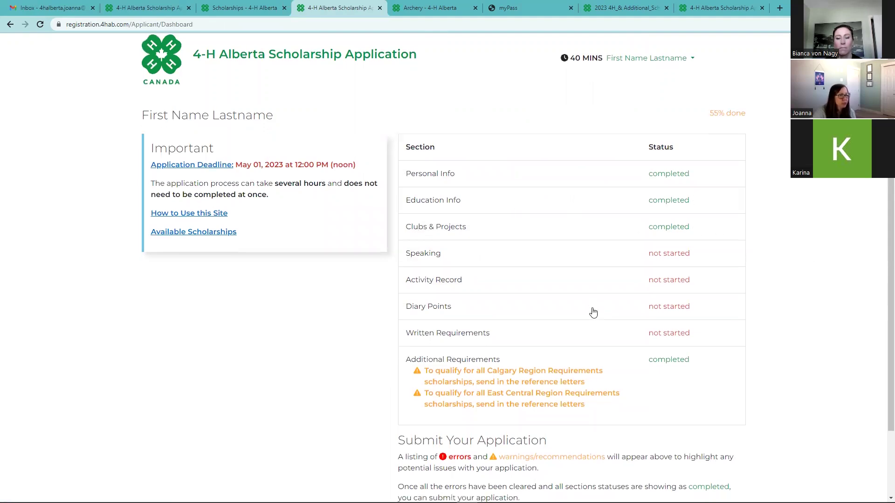
{"action": "left_click", "coordinate": [438, 215]}
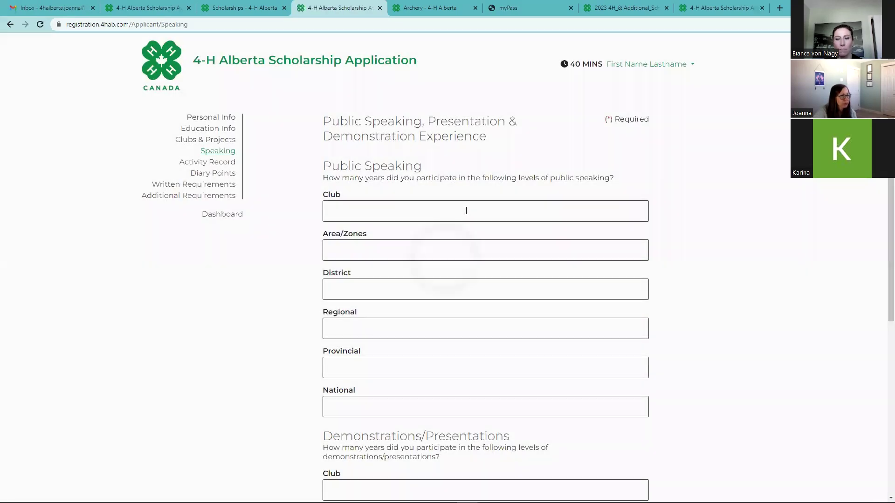
{"action": "left_click", "coordinate": [466, 211]}
{"action": "left_click_drag", "start_coordinate": [349, 178], "coordinate": [599, 178]}
{"action": "left_click", "coordinate": [681, 184]}
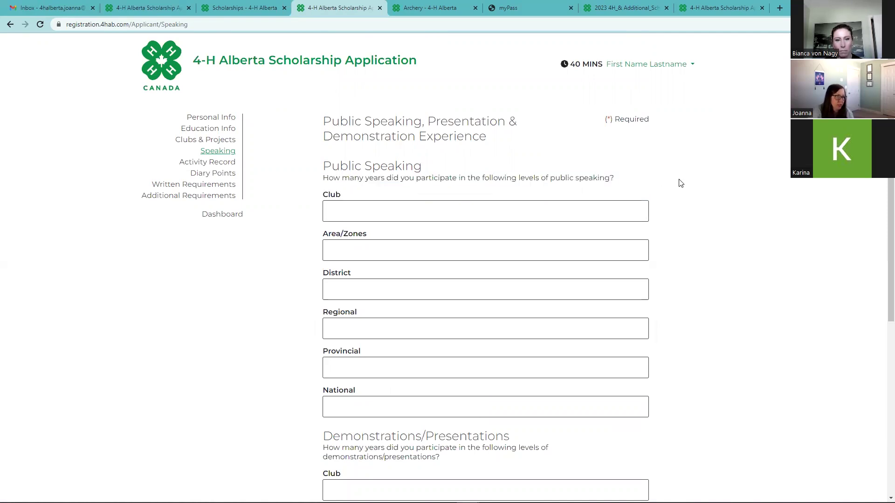
{"action": "left_click", "coordinate": [347, 205]}
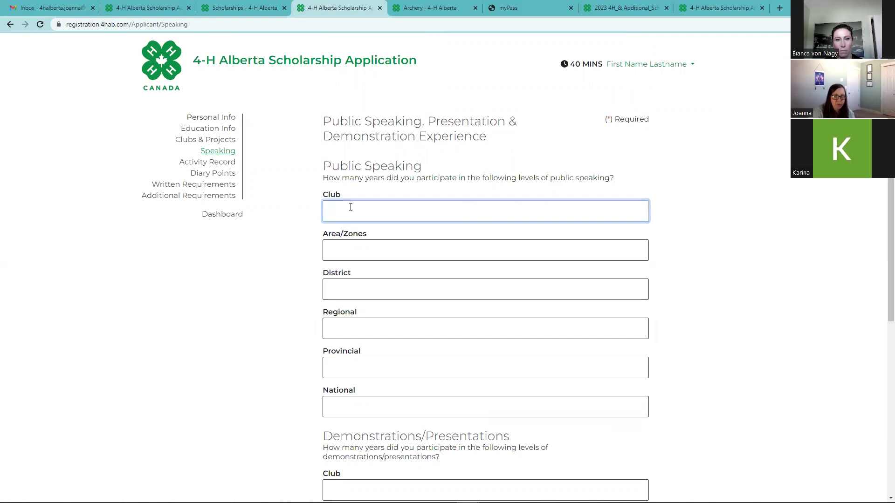
{"action": "scroll", "coordinate": [485, 210], "scroll_direction": "down", "scroll_amount": 2}
{"action": "scroll", "coordinate": [308, 176], "scroll_direction": "up", "scroll_amount": 2}
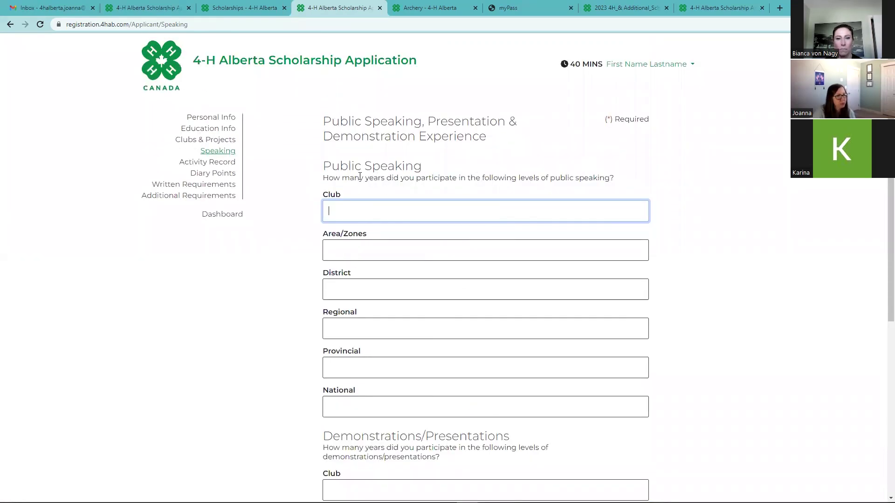
{"action": "left_click_drag", "start_coordinate": [404, 179], "coordinate": [323, 178]}
{"action": "left_click", "coordinate": [355, 214]}
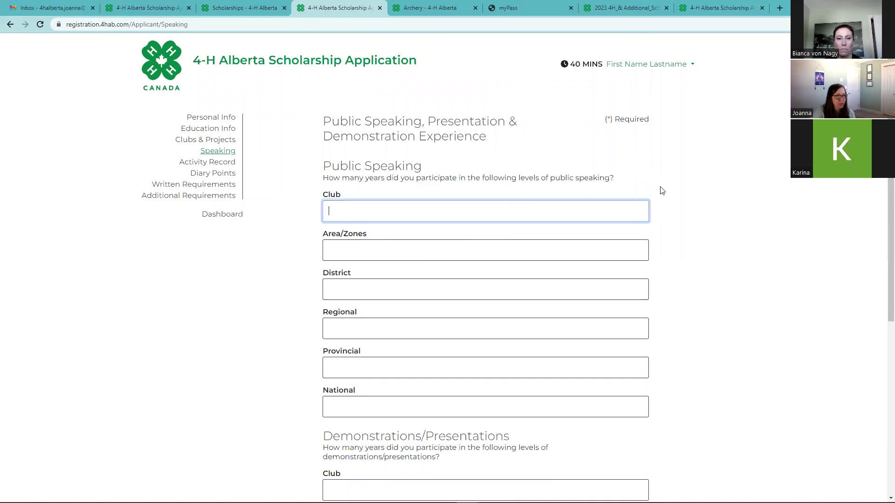
{"action": "scroll", "coordinate": [345, 161], "scroll_direction": "down", "scroll_amount": 1}
{"action": "scroll", "coordinate": [345, 162], "scroll_direction": "down", "scroll_amount": 1}
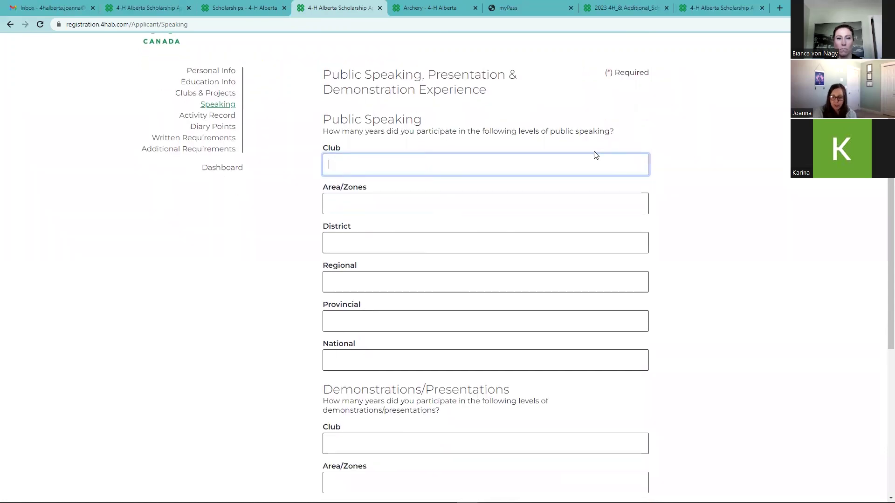
- Enter public speaking years: District 3, Regional 2, Provincial 1, National 1
{"action": "key", "text": "Tab"}
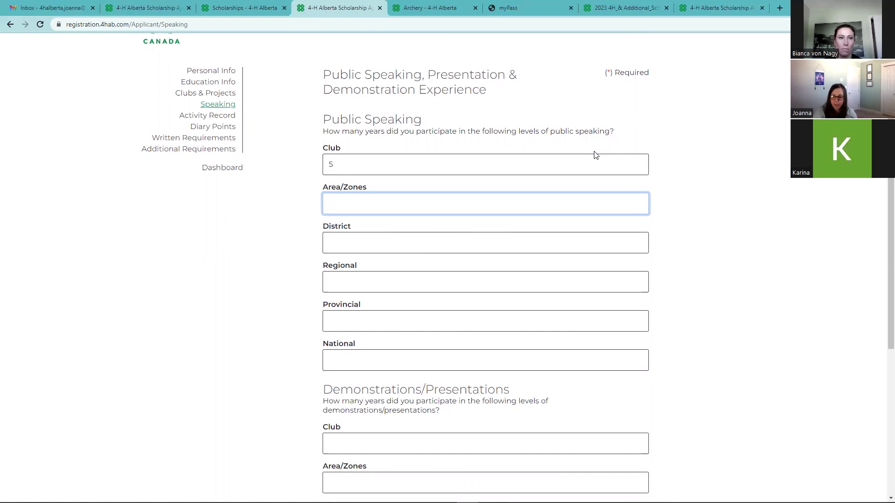
{"action": "key", "text": "Tab"}
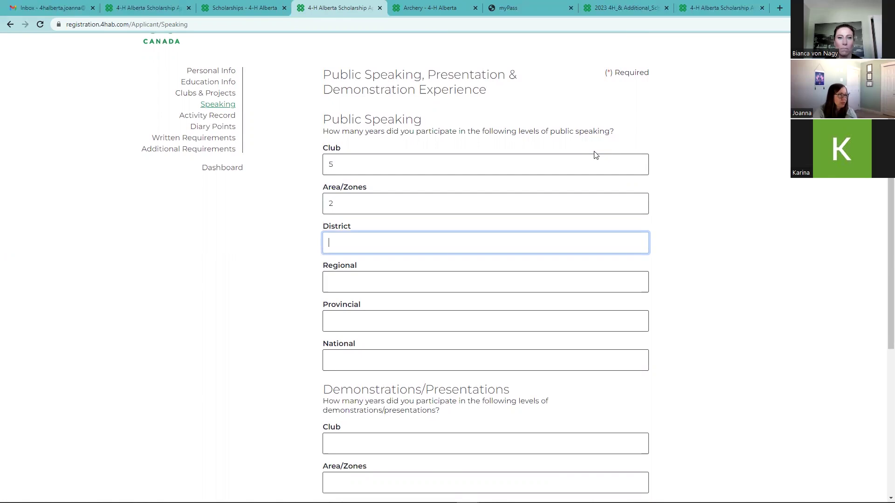
{"action": "type", "text": "3"}
{"action": "key", "text": "Tab"}
{"action": "type", "text": "2"}
{"action": "key", "text": "Tab"}
{"action": "type", "text": "1"}
{"action": "key", "text": "Tab"}
{"action": "type", "text": "1"}
- Save the speaking section with Demonstrations years Club 5, District 2, Regional 4, Provincial 7
{"action": "scroll", "coordinate": [379, 196], "scroll_direction": "down", "scroll_amount": 5}
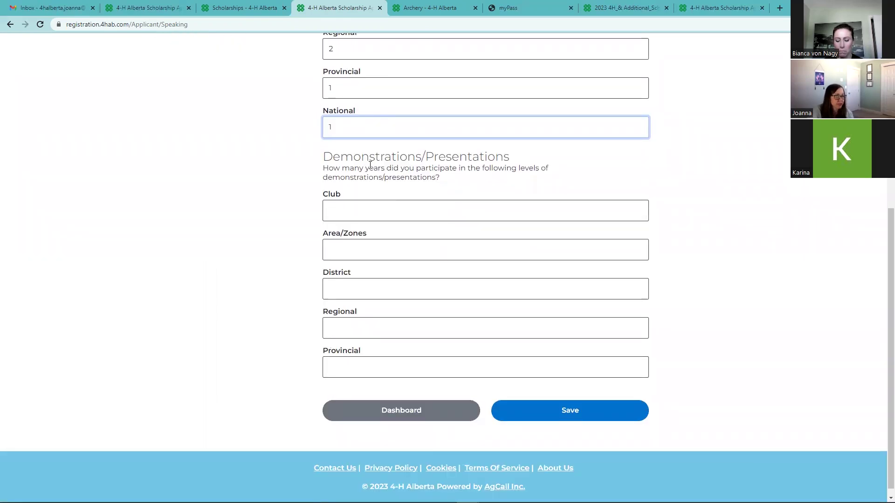
{"action": "scroll", "coordinate": [369, 165], "scroll_direction": "up", "scroll_amount": 6}
{"action": "scroll", "coordinate": [353, 186], "scroll_direction": "down", "scroll_amount": 4}
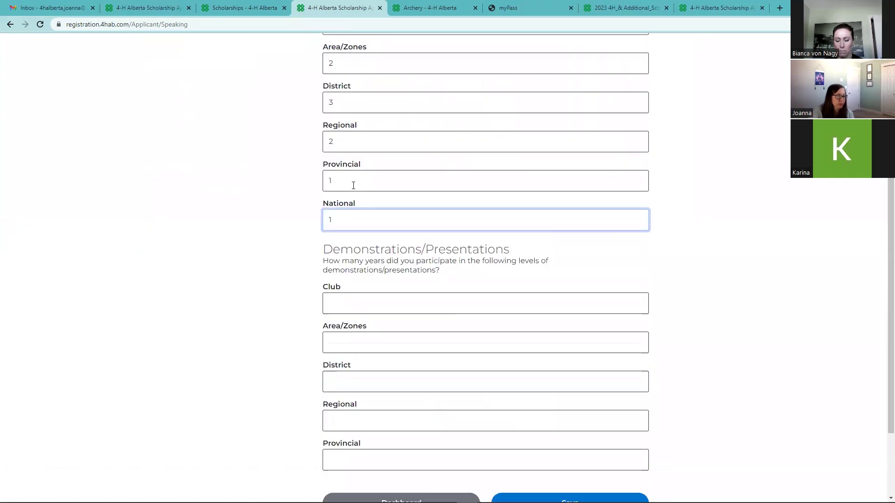
{"action": "scroll", "coordinate": [353, 186], "scroll_direction": "down", "scroll_amount": 1}
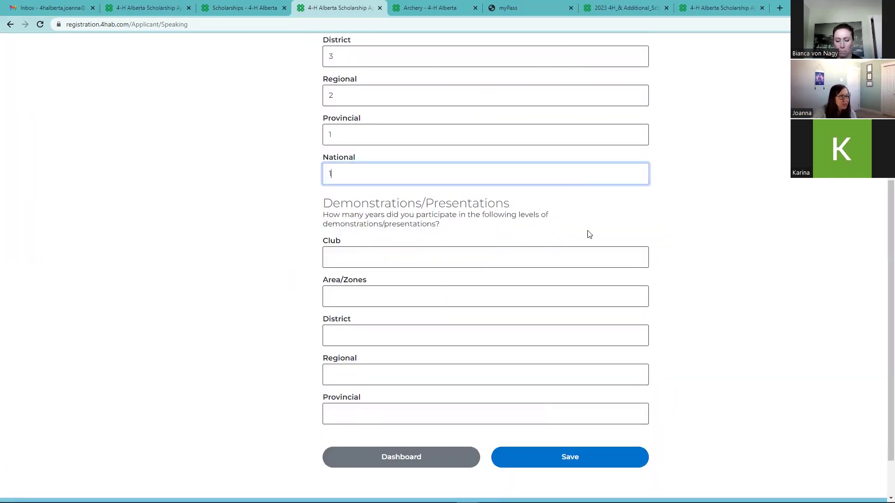
{"action": "left_click", "coordinate": [405, 256]}
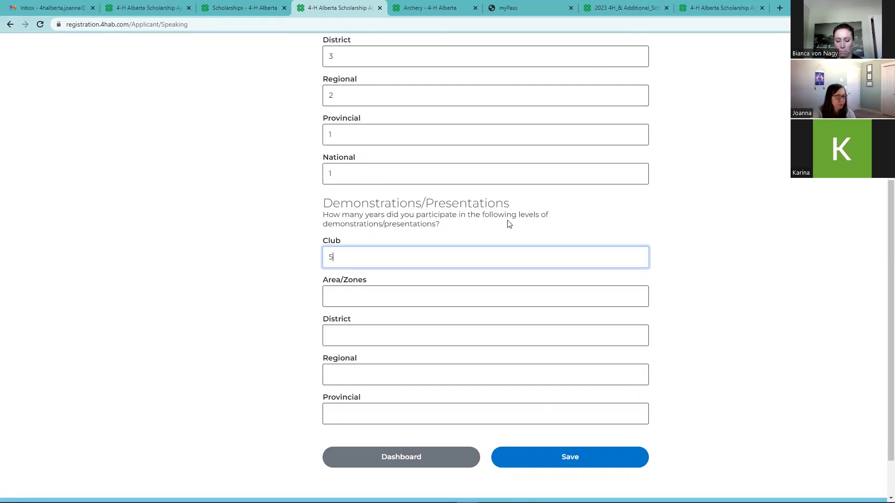
{"action": "key", "text": "Tab"}
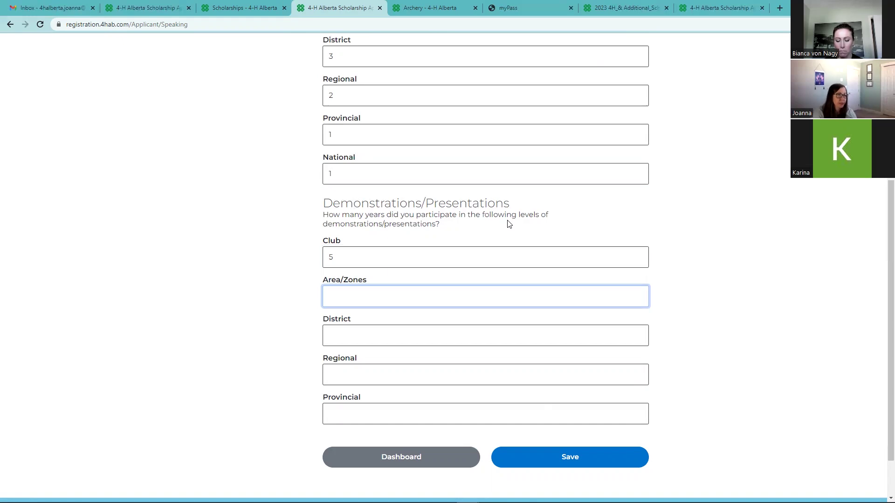
{"action": "key", "text": "Tab"}
{"action": "key", "text": "Tab"}
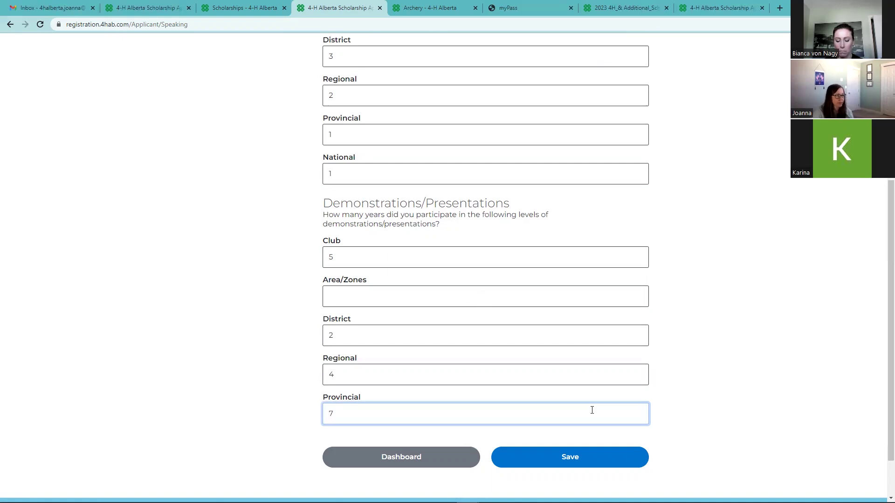
{"action": "left_click", "coordinate": [571, 458]}
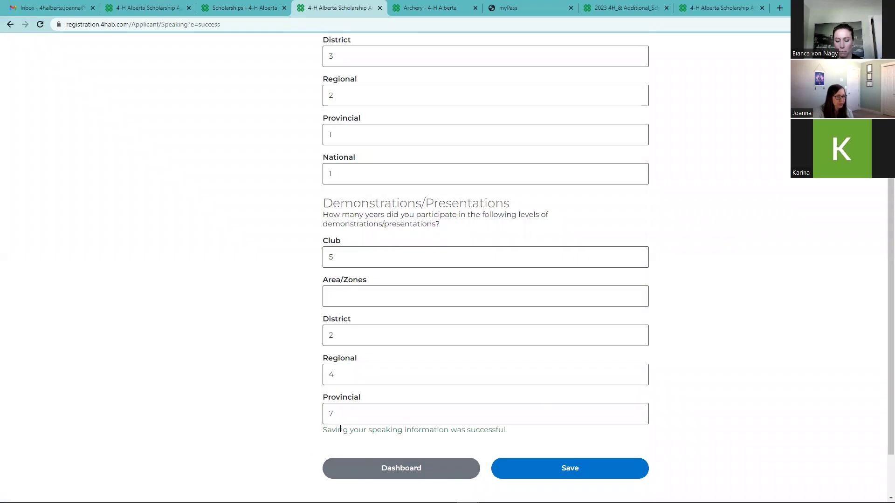
{"action": "left_click_drag", "start_coordinate": [337, 428], "coordinate": [525, 432]}
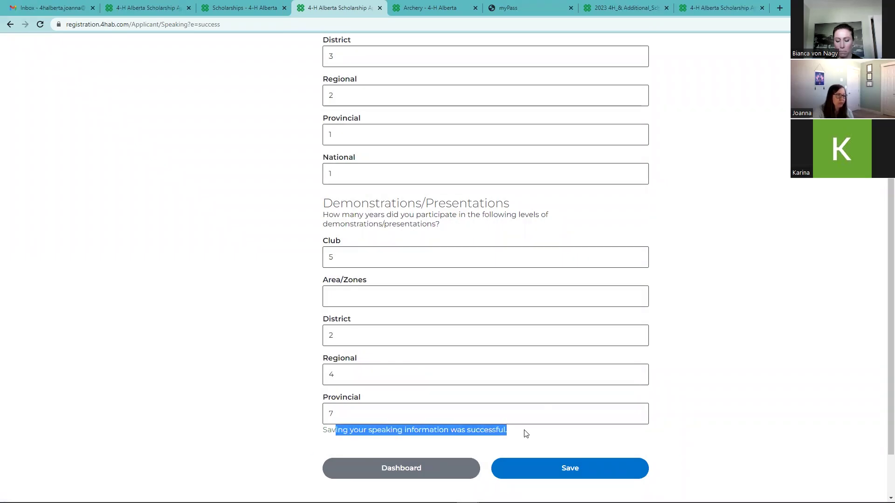
{"action": "left_click", "coordinate": [538, 436]}
- Open the Activity Record section and review its guidance on Above and Beyond roles and Seniors Tea examples
{"action": "left_click", "coordinate": [425, 469]}
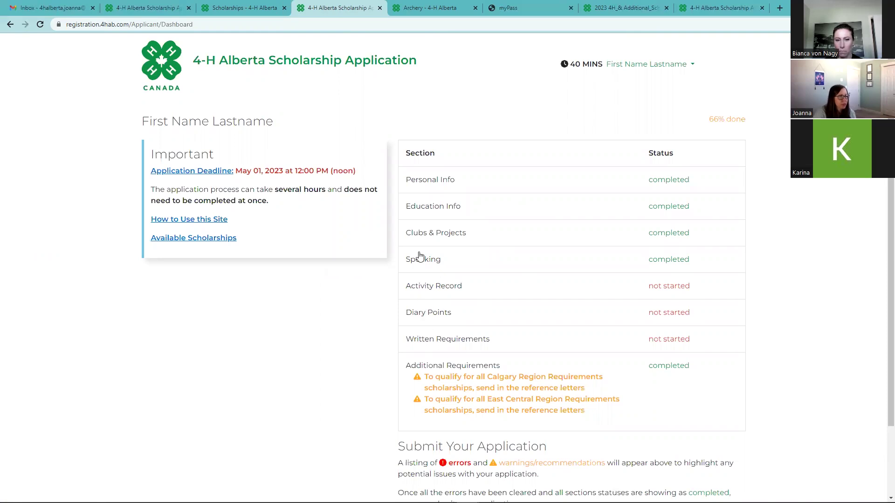
{"action": "left_click", "coordinate": [443, 291]}
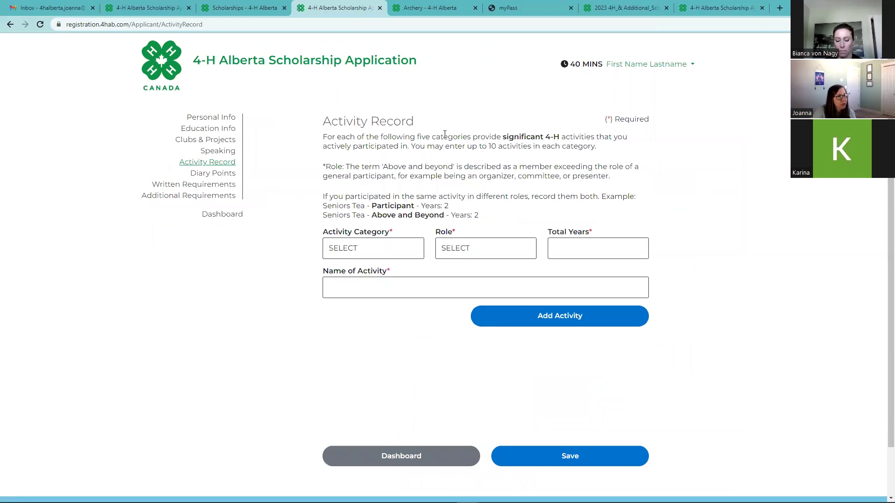
{"action": "left_click_drag", "start_coordinate": [482, 138], "coordinate": [559, 136]}
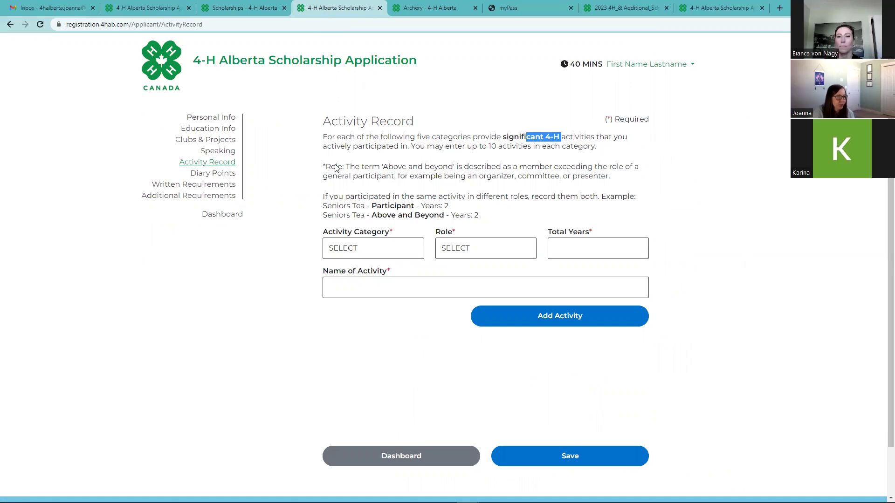
{"action": "left_click_drag", "start_coordinate": [381, 167], "coordinate": [465, 177]}
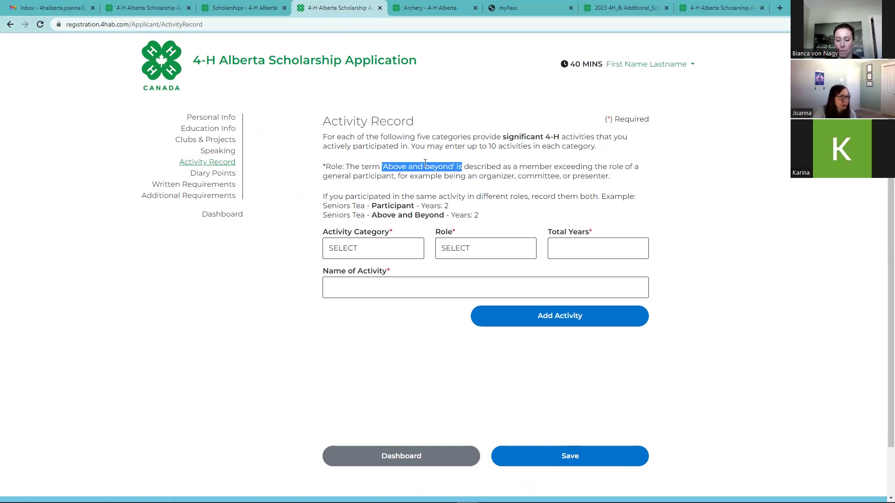
{"action": "left_click_drag", "start_coordinate": [483, 177], "coordinate": [547, 176]}
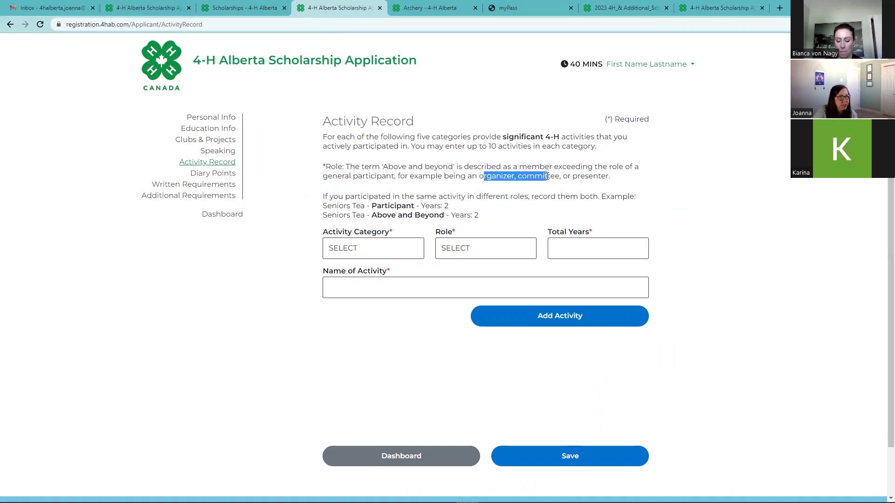
{"action": "left_click", "coordinate": [591, 177]}
{"action": "scroll", "coordinate": [371, 193], "scroll_direction": "down", "scroll_amount": 1}
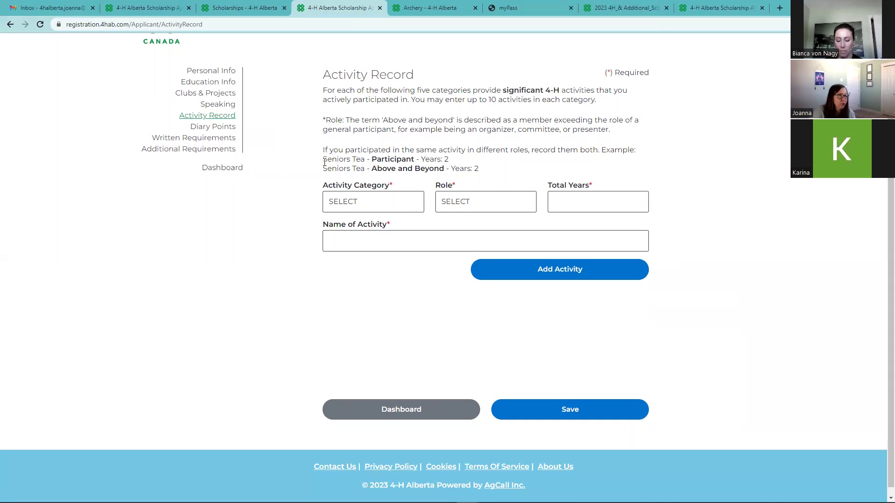
{"action": "left_click_drag", "start_coordinate": [322, 159], "coordinate": [364, 159]}
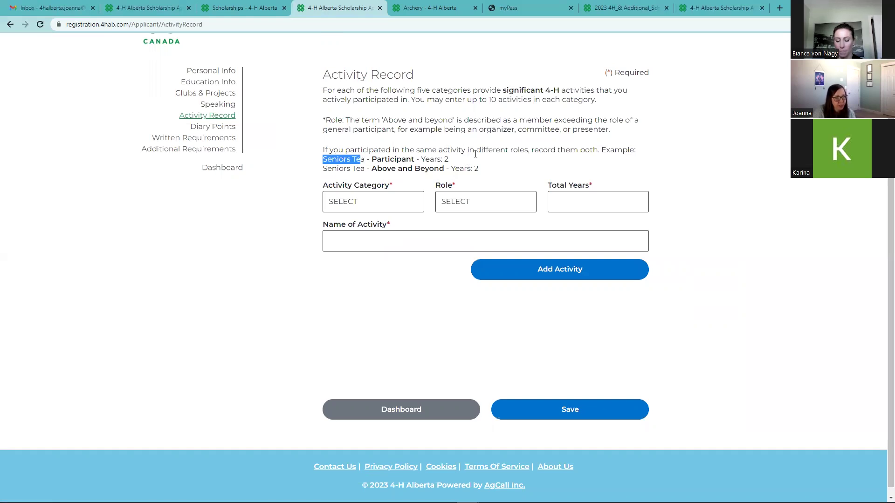
{"action": "left_click_drag", "start_coordinate": [332, 169], "coordinate": [371, 172]}
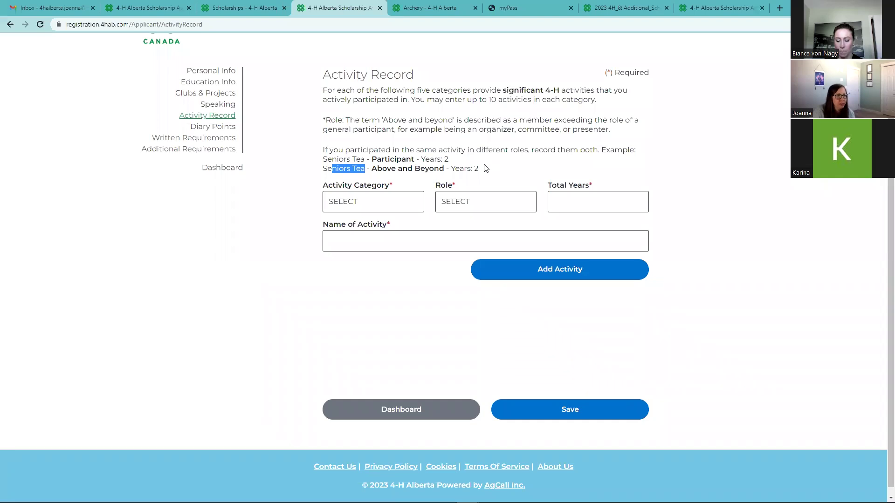
{"action": "left_click_drag", "start_coordinate": [331, 161], "coordinate": [385, 161]}
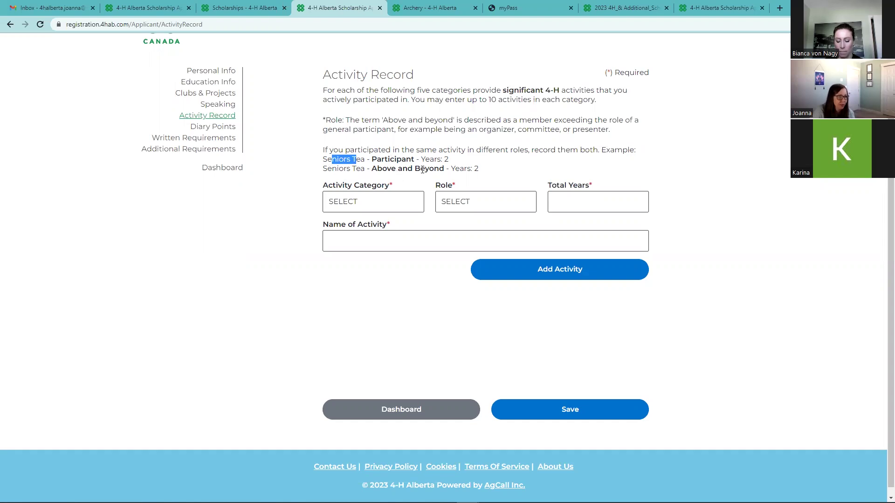
- Add a Leadership activity, Seniors Tea, with role Above and Beyond and 2 total years
{"action": "left_click", "coordinate": [400, 200]}
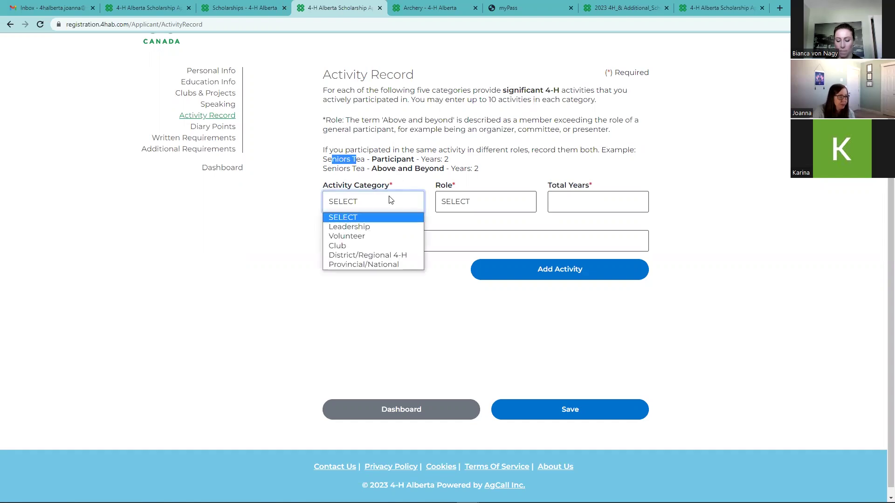
{"action": "left_click", "coordinate": [385, 227]}
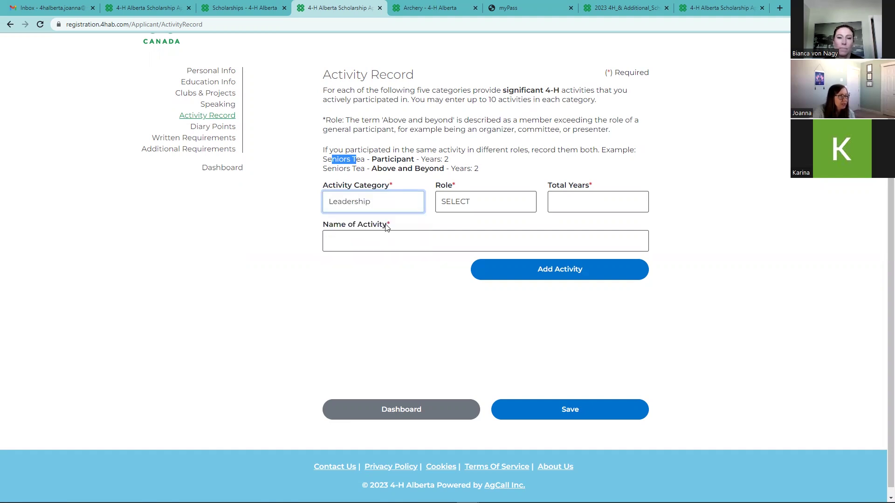
{"action": "left_click", "coordinate": [464, 205]}
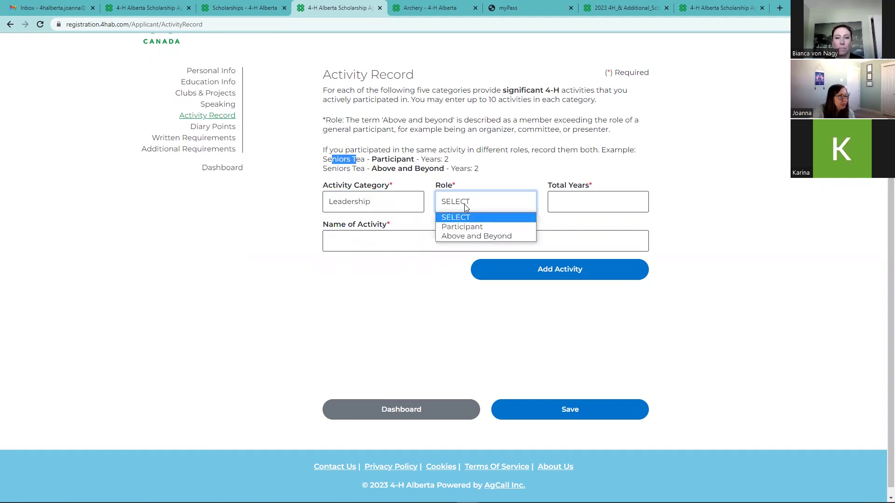
{"action": "left_click", "coordinate": [489, 236]}
{"action": "left_click", "coordinate": [564, 204]}
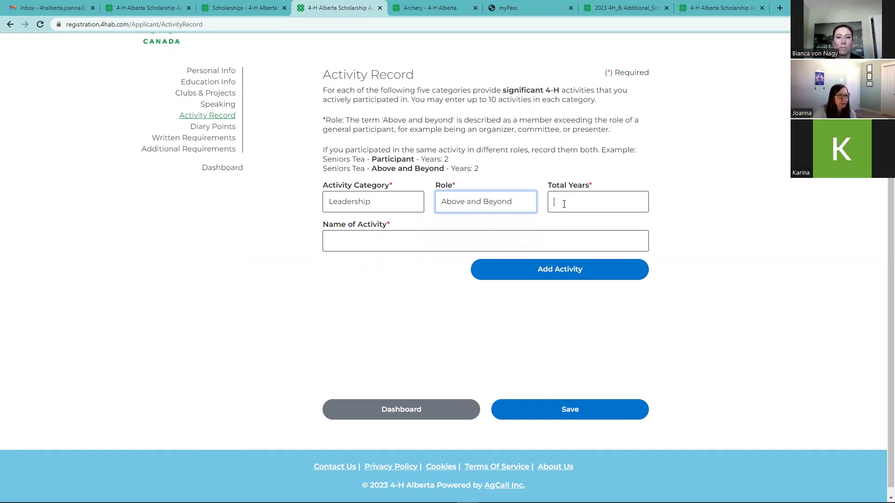
{"action": "left_click", "coordinate": [494, 222]}
{"action": "left_click", "coordinate": [395, 235]}
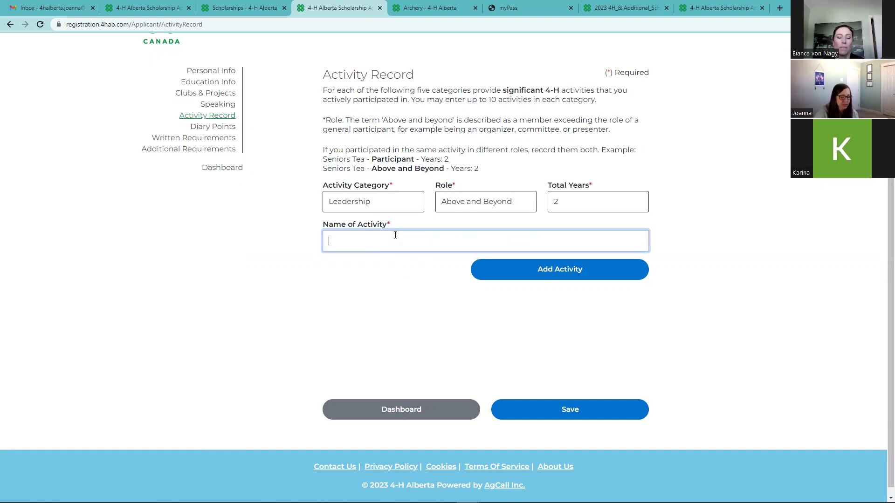
{"action": "type", "text": "Se"}
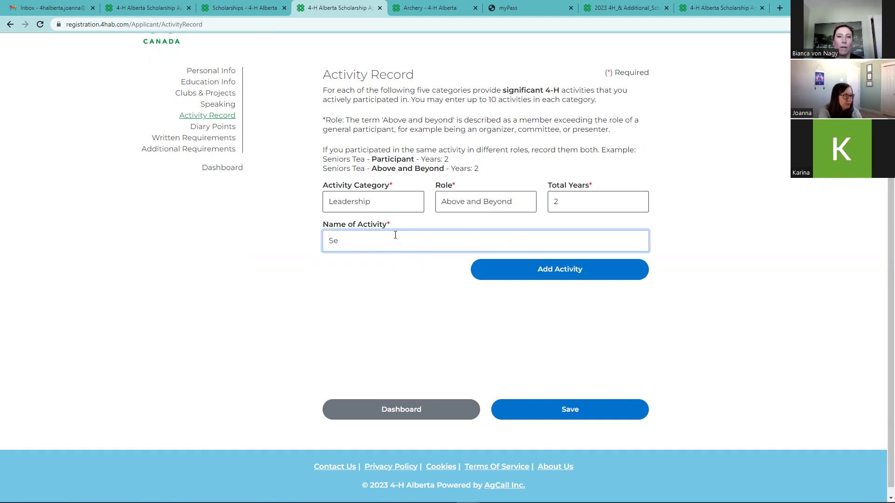
{"action": "type", "text": "nnors Tea"}
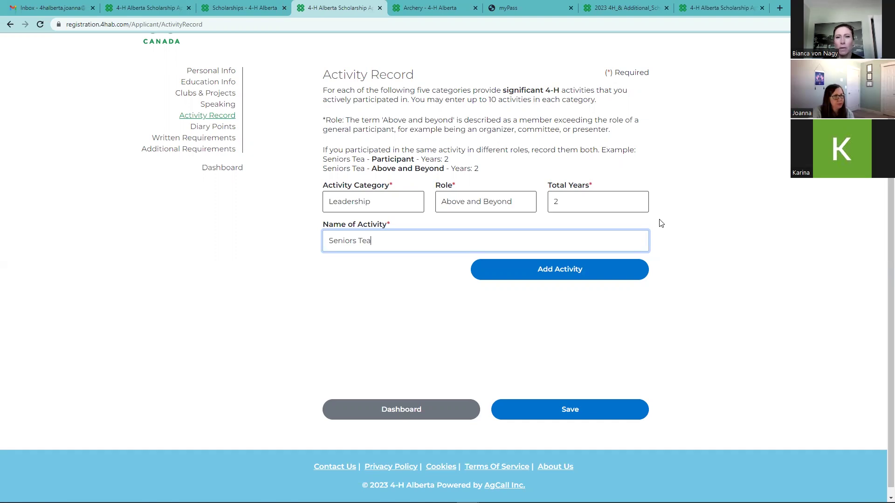
{"action": "left_click", "coordinate": [543, 271]}
{"action": "left_click", "coordinate": [543, 272]}
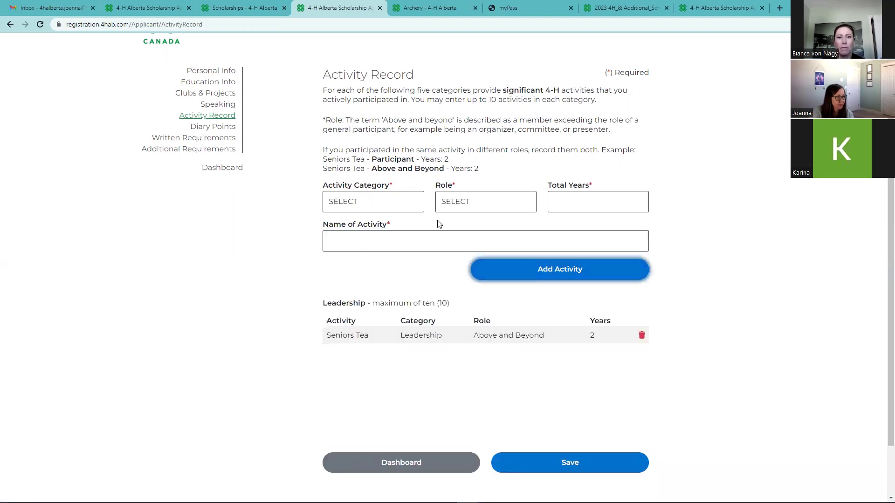
{"action": "left_click", "coordinate": [387, 203]}
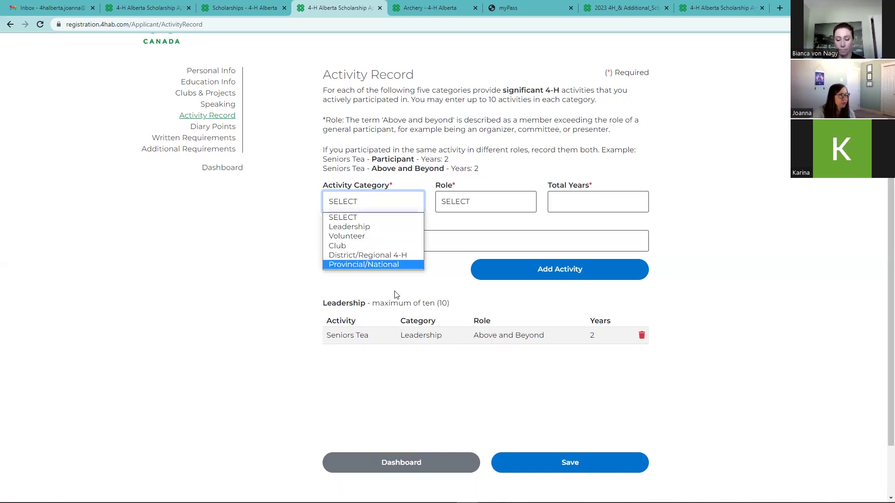
- Add a second Leadership activity, Seniors Tea, with role Participant and 2 total years
{"action": "left_click", "coordinate": [363, 227]}
{"action": "left_click", "coordinate": [456, 205]}
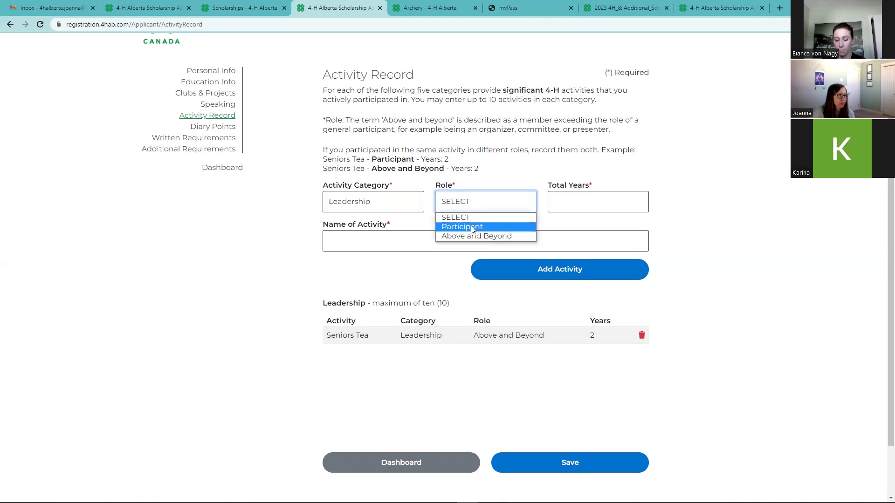
{"action": "left_click", "coordinate": [471, 226]}
{"action": "left_click", "coordinate": [580, 201]}
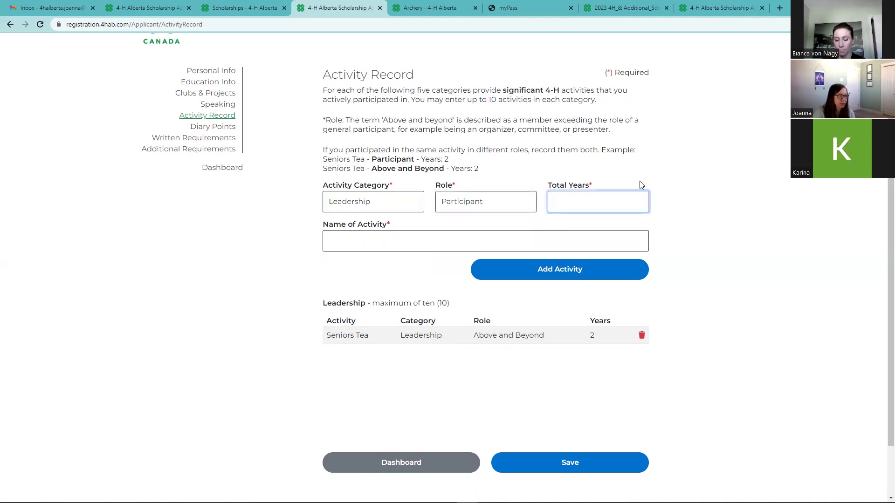
{"action": "type", "text": "2"}
{"action": "left_click", "coordinate": [415, 239]}
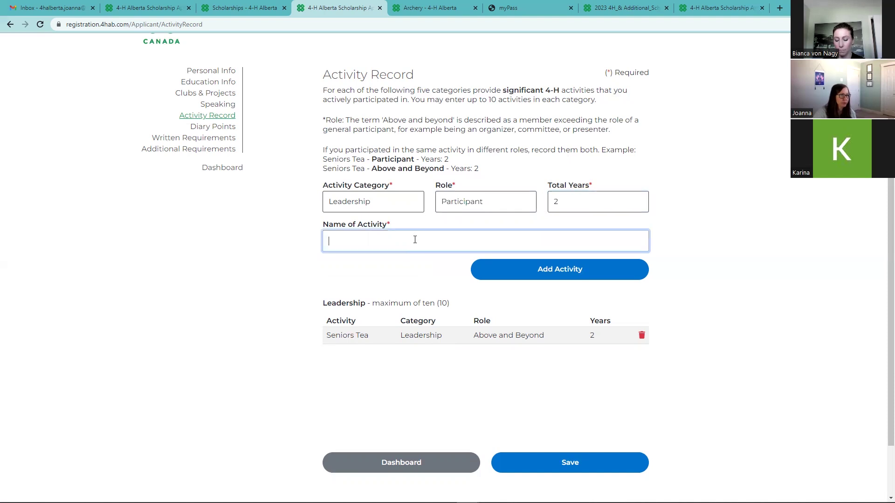
{"action": "type", "text": "Se"}
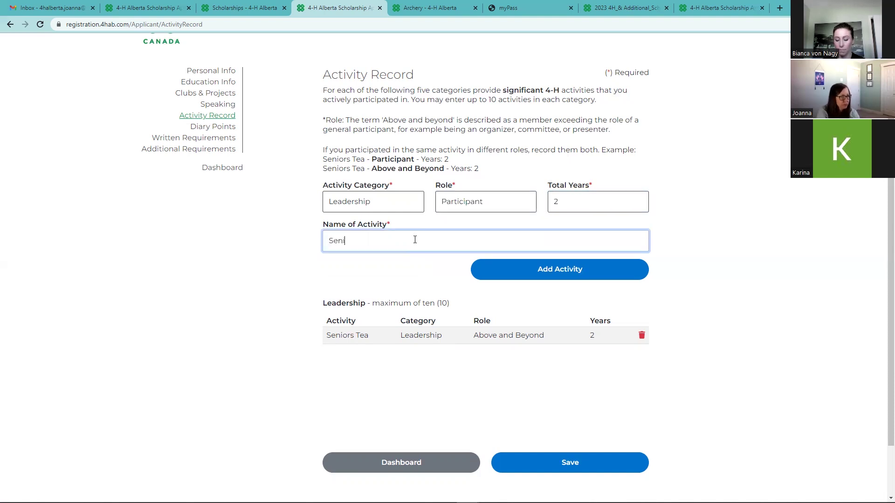
{"action": "type", "text": "niors Tea"}
{"action": "left_click", "coordinate": [572, 275]}
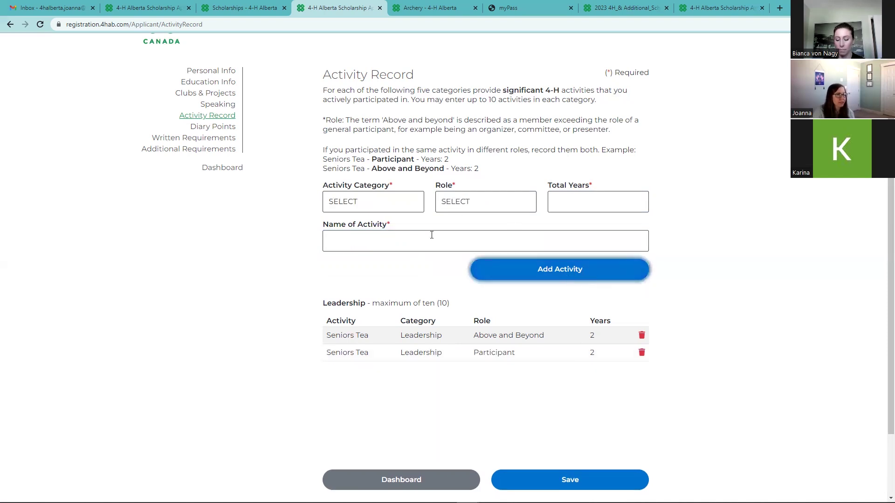
{"action": "left_click", "coordinate": [370, 198]}
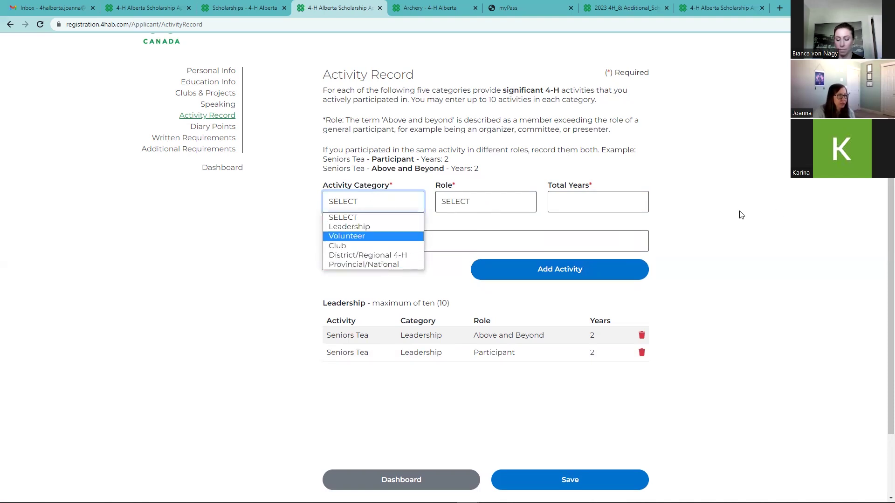
- Save both Seniors Tea activity records and return to the dashboard, now 77% complete
{"action": "key", "text": "Tab"}
{"action": "key", "text": "Tab"}
{"action": "scroll", "coordinate": [736, 213], "scroll_direction": "up", "scroll_amount": 1}
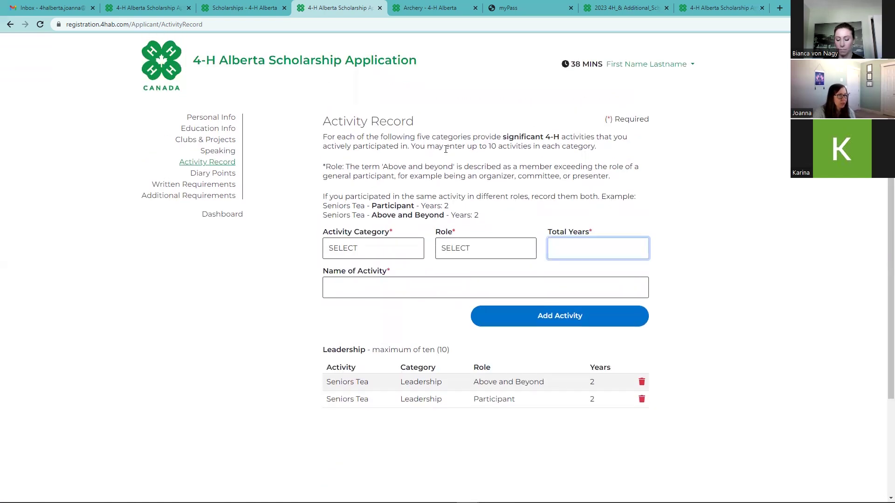
{"action": "left_click_drag", "start_coordinate": [413, 146], "coordinate": [594, 146]}
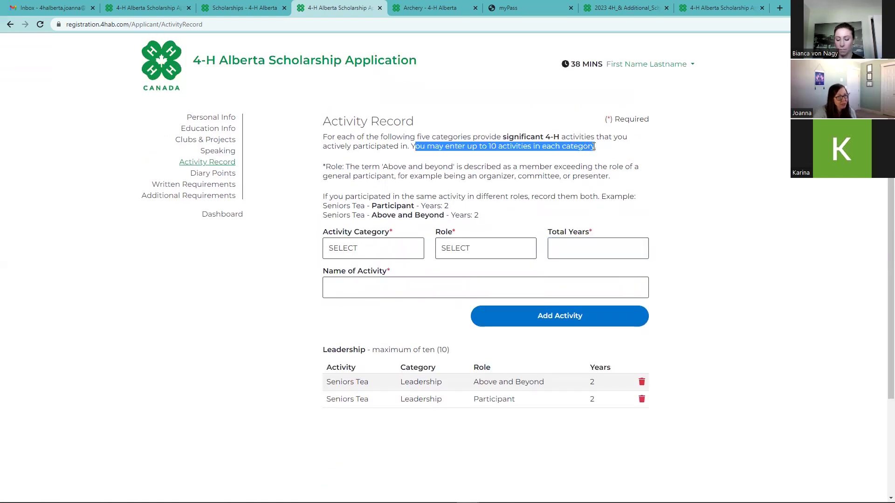
{"action": "left_click", "coordinate": [355, 250]}
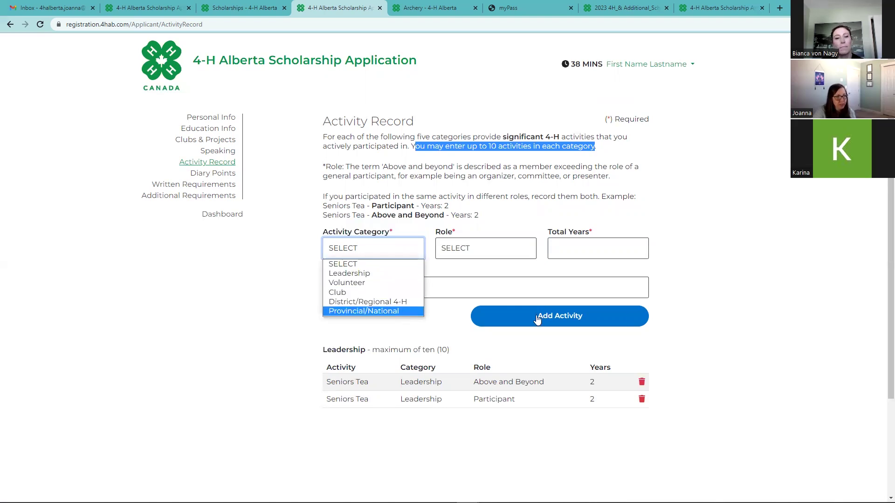
{"action": "left_click", "coordinate": [681, 288]}
{"action": "scroll", "coordinate": [681, 287], "scroll_direction": "down", "scroll_amount": 3}
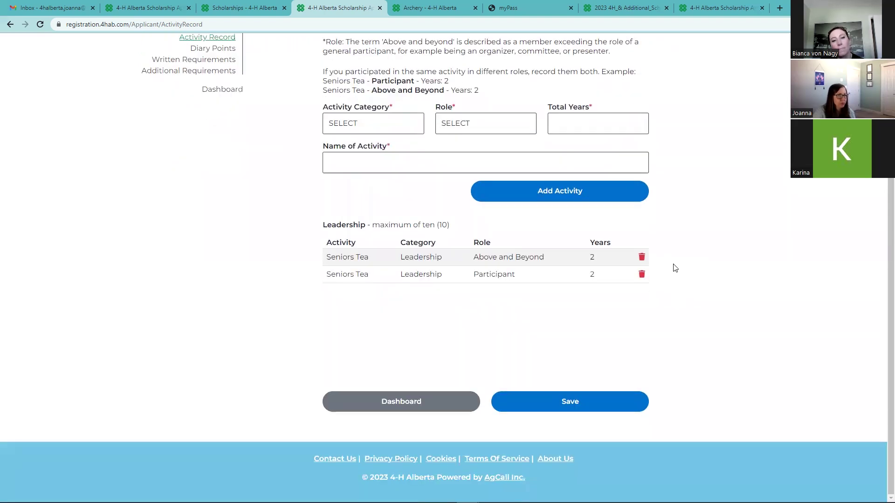
{"action": "scroll", "coordinate": [545, 148], "scroll_direction": "up", "scroll_amount": 3}
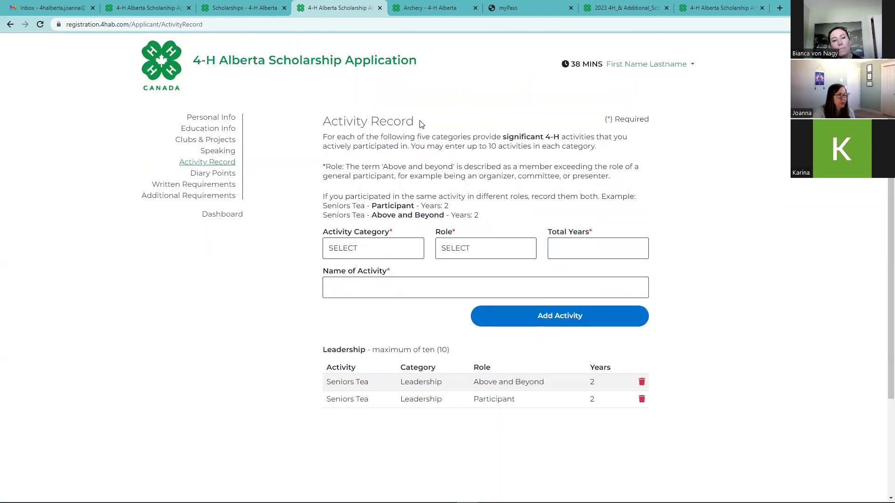
{"action": "scroll", "coordinate": [589, 405], "scroll_direction": "down", "scroll_amount": 3}
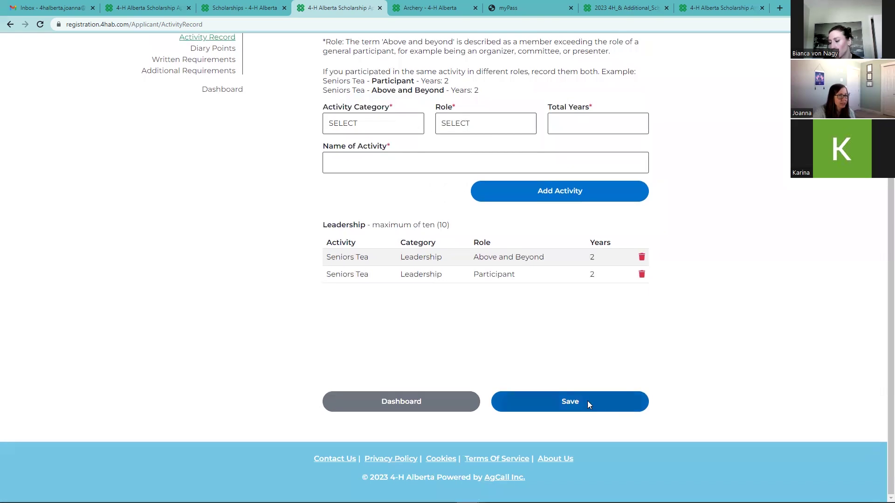
{"action": "left_click", "coordinate": [587, 403]}
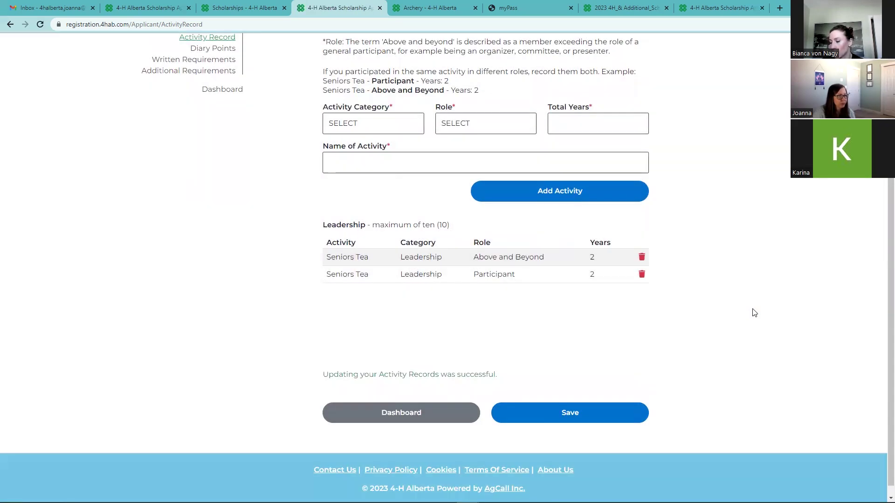
{"action": "left_click_drag", "start_coordinate": [328, 375], "coordinate": [537, 377]}
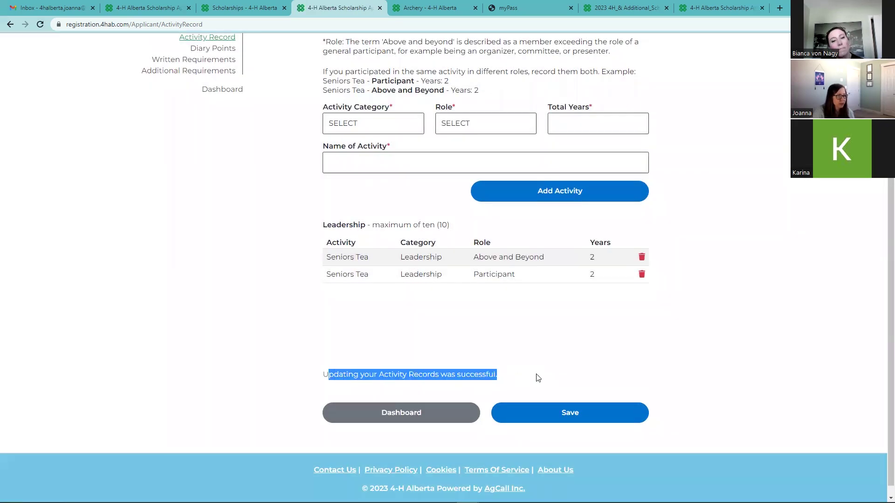
{"action": "left_click", "coordinate": [417, 411]}
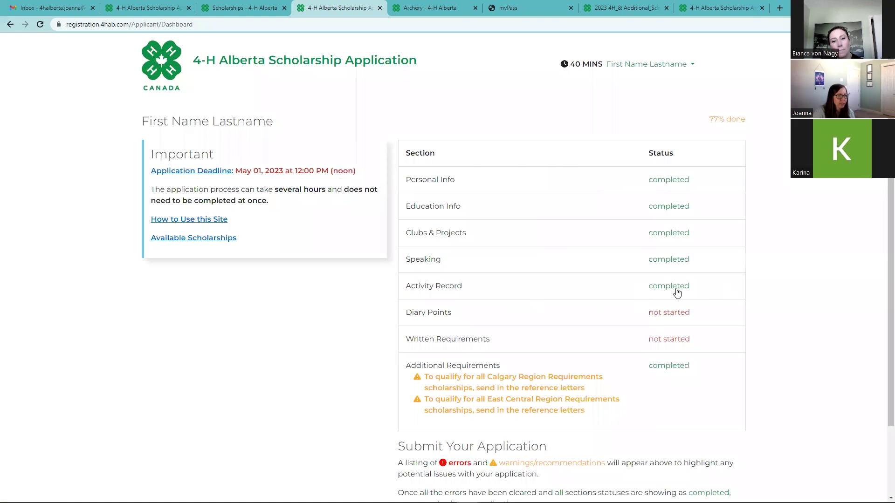
- Open the Record of 4-H Yearly Diary Points page from the dashboard
{"action": "scroll", "coordinate": [676, 293], "scroll_direction": "down", "scroll_amount": 2}
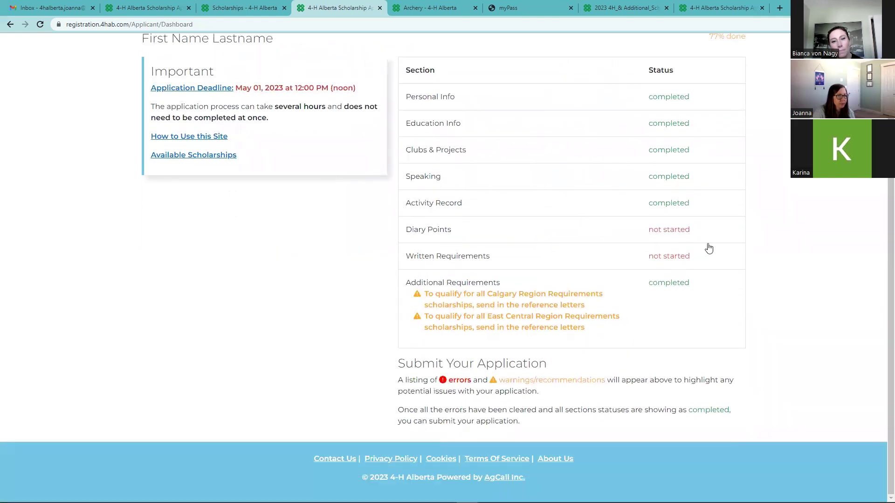
{"action": "left_click", "coordinate": [427, 231]}
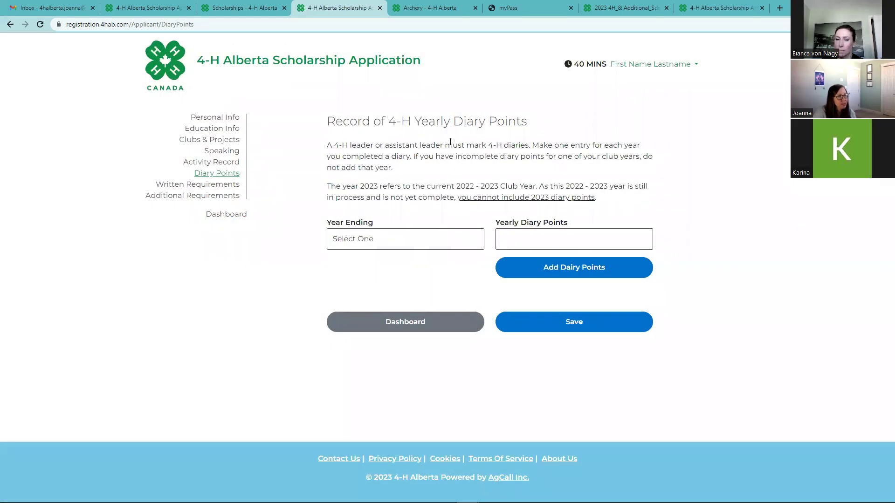
- Review the Diary Points notes, including that incomplete 2023 points cannot be included
{"action": "left_click_drag", "start_coordinate": [493, 145], "coordinate": [524, 143]}
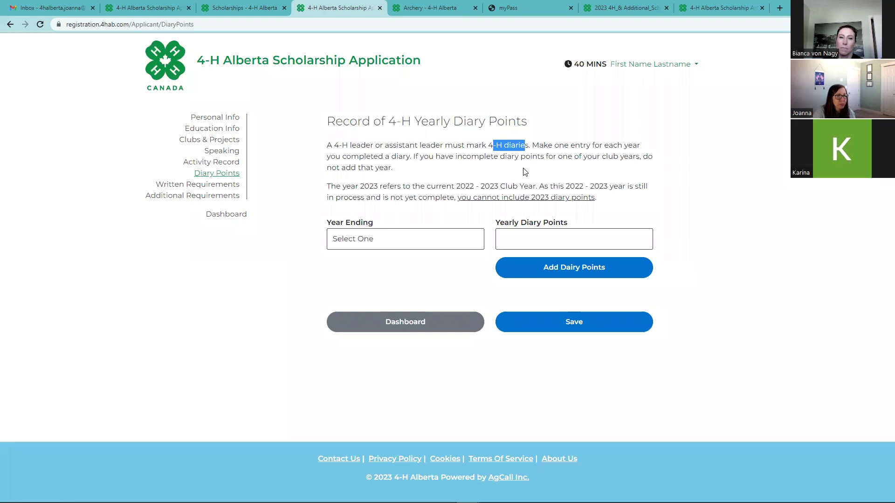
{"action": "left_click_drag", "start_coordinate": [572, 157], "coordinate": [629, 158]}
{"action": "left_click", "coordinate": [341, 166]}
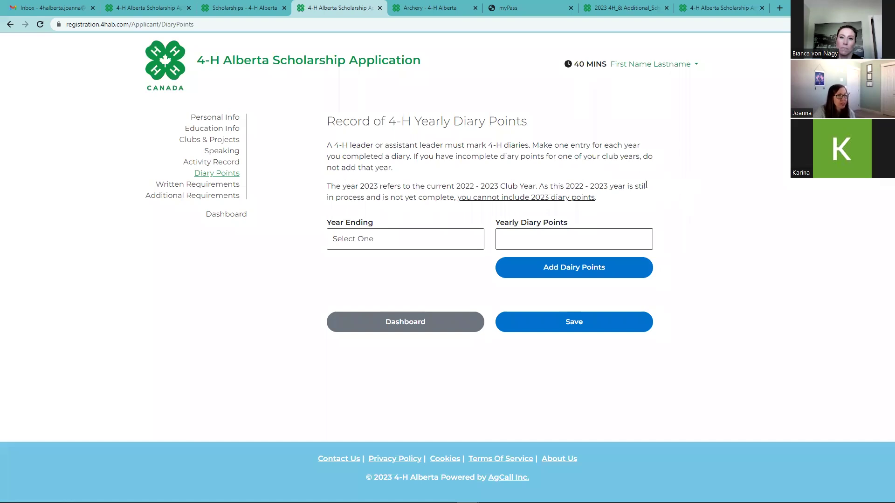
{"action": "left_click_drag", "start_coordinate": [378, 197], "coordinate": [451, 196]}
{"action": "left_click_drag", "start_coordinate": [620, 202], "coordinate": [457, 197]}
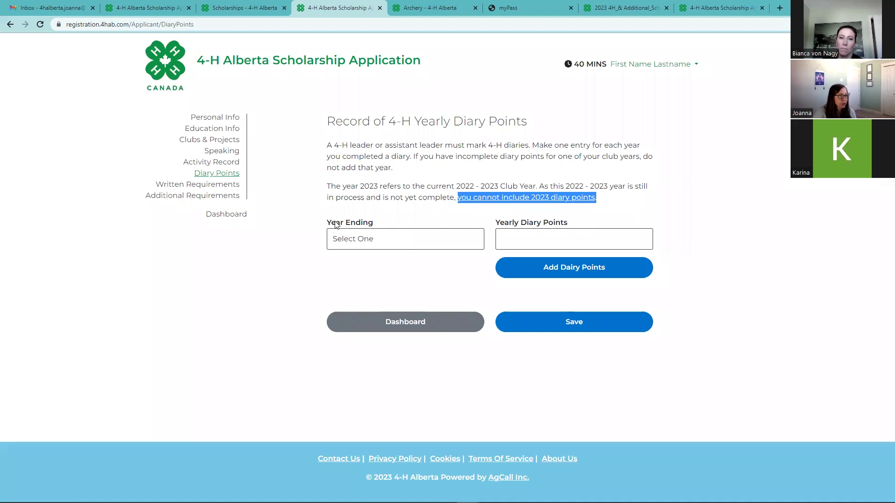
- Add a year ending 2022 entry of 105 yearly diary points
{"action": "left_click", "coordinate": [366, 244]}
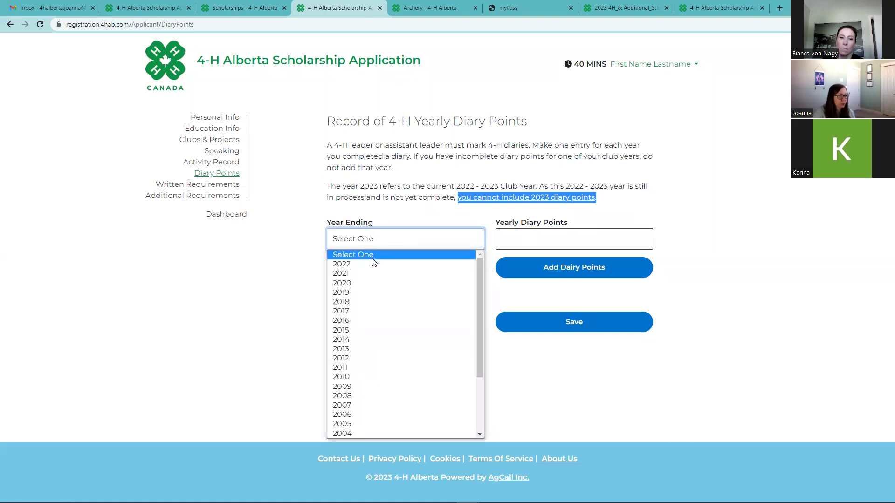
{"action": "left_click", "coordinate": [373, 264]}
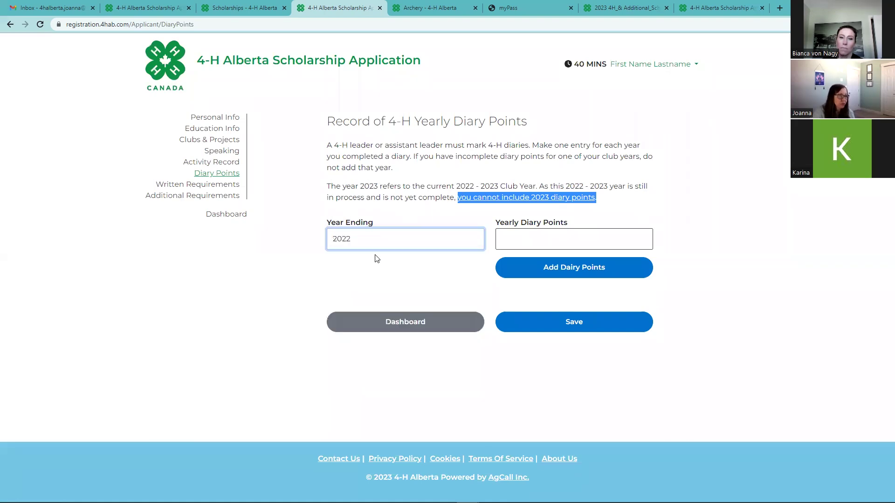
{"action": "left_click", "coordinate": [554, 241]}
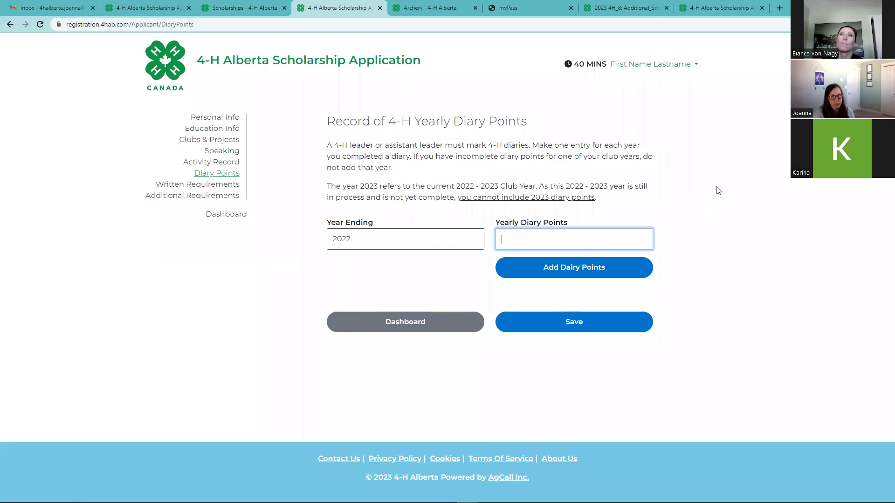
{"action": "type", "text": "105"}
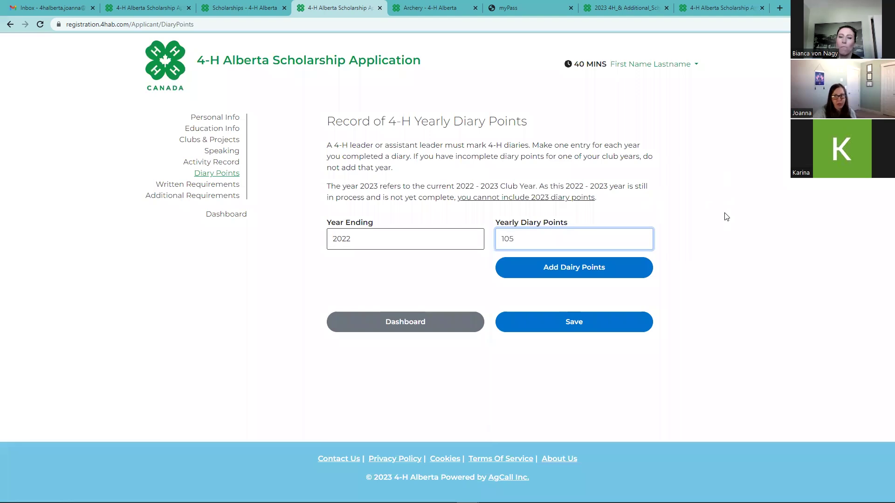
{"action": "double_click", "coordinate": [530, 240]}
{"action": "left_click", "coordinate": [567, 247]}
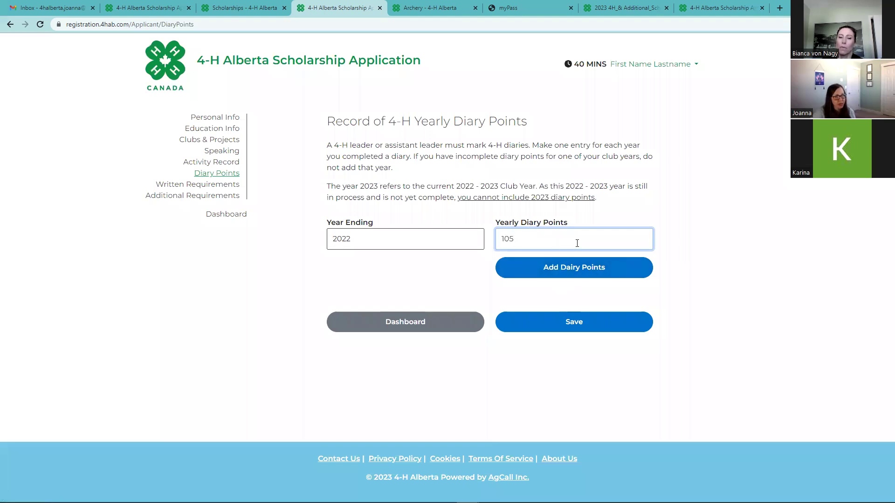
{"action": "left_click", "coordinate": [561, 268]}
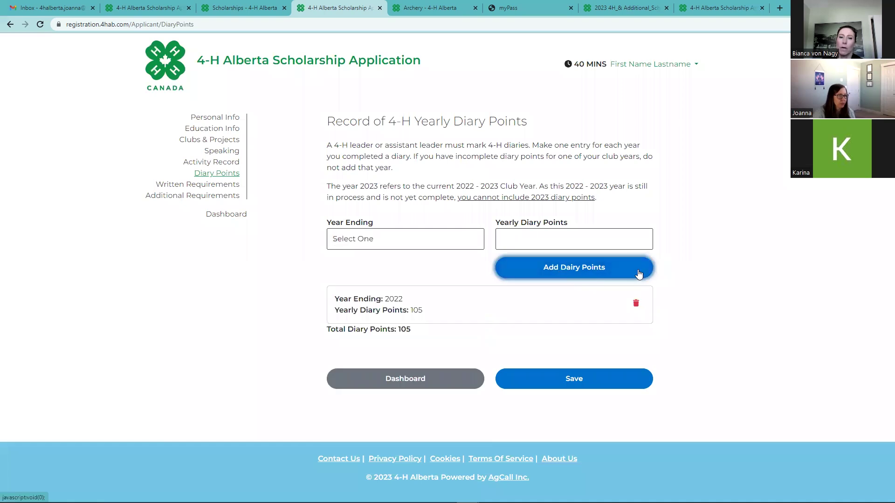
- Add a year ending 2021 entry of 56 yearly diary points
{"action": "left_click", "coordinate": [381, 237]}
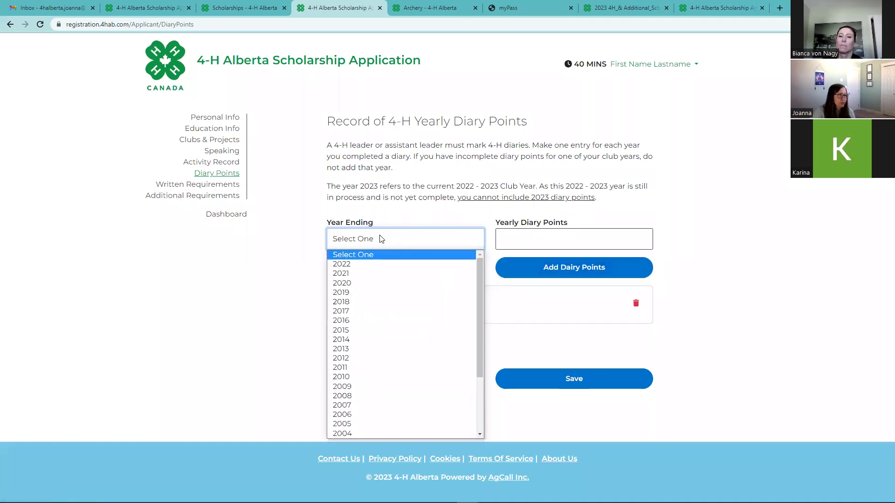
{"action": "left_click", "coordinate": [380, 277]}
{"action": "left_click_drag", "start_coordinate": [396, 145], "coordinate": [533, 142]}
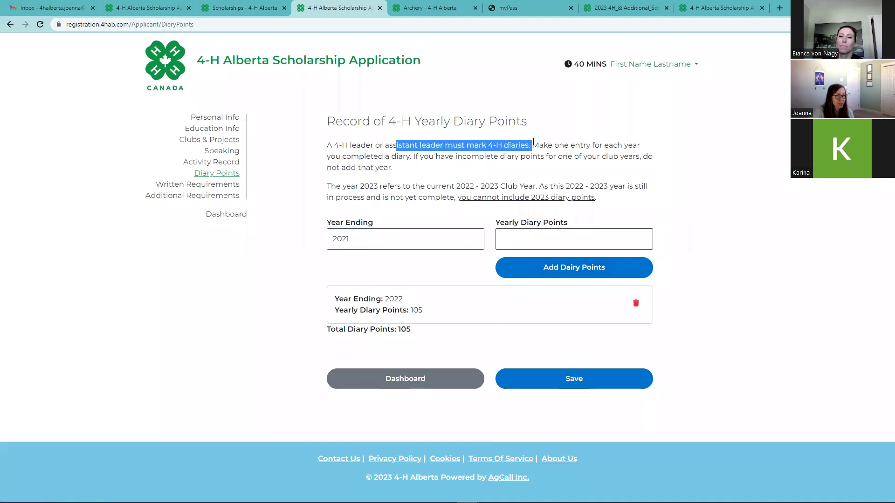
{"action": "left_click", "coordinate": [559, 239]}
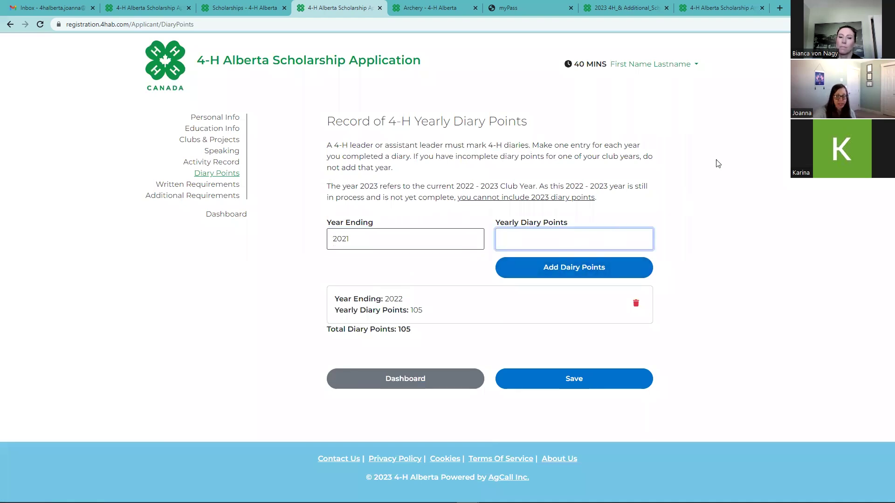
{"action": "type", "text": "56"}
{"action": "left_click", "coordinate": [604, 264]}
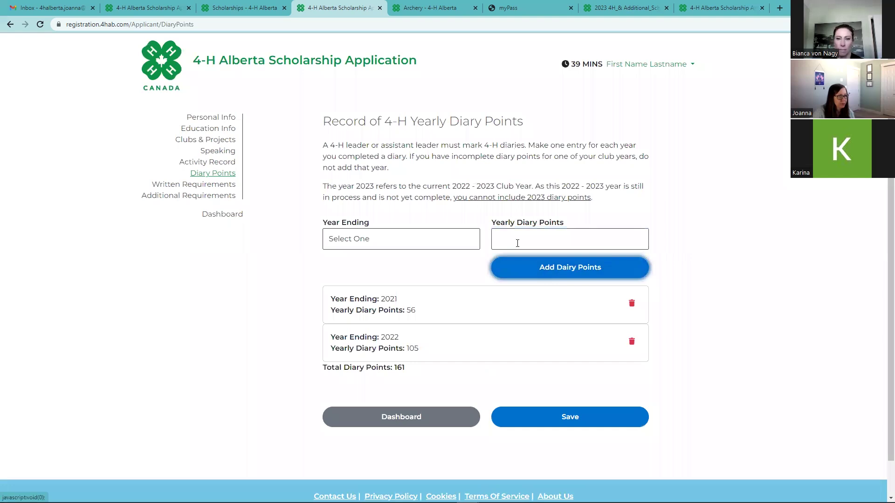
- Save the diary points section (161 total) and return to the dashboard
{"action": "scroll", "coordinate": [559, 326], "scroll_direction": "down", "scroll_amount": 1}
{"action": "left_click", "coordinate": [629, 379]}
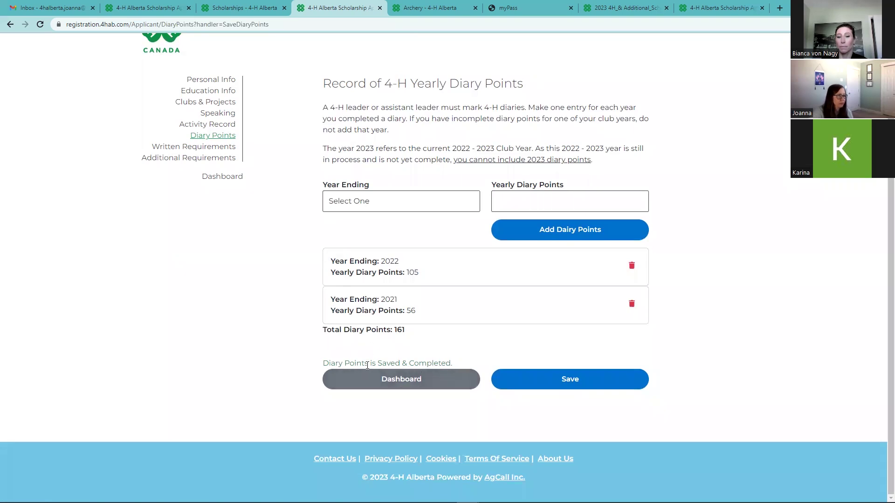
{"action": "left_click_drag", "start_coordinate": [322, 363], "coordinate": [455, 363]}
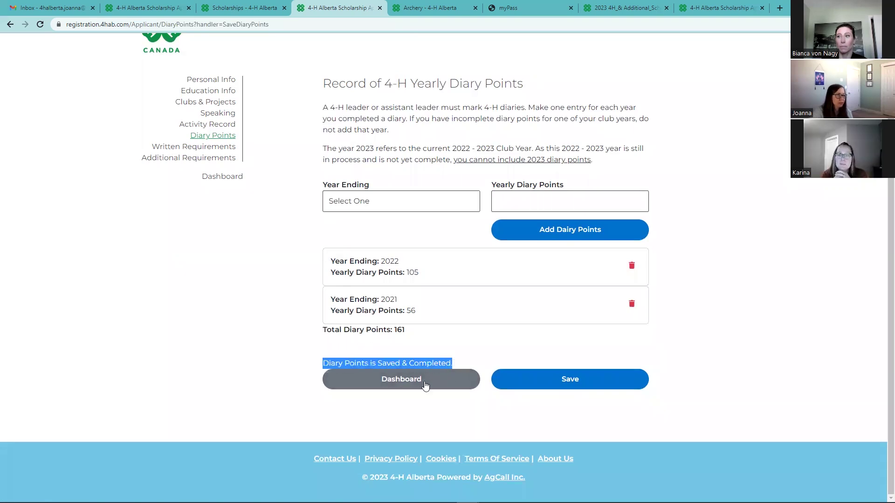
{"action": "left_click", "coordinate": [402, 381]}
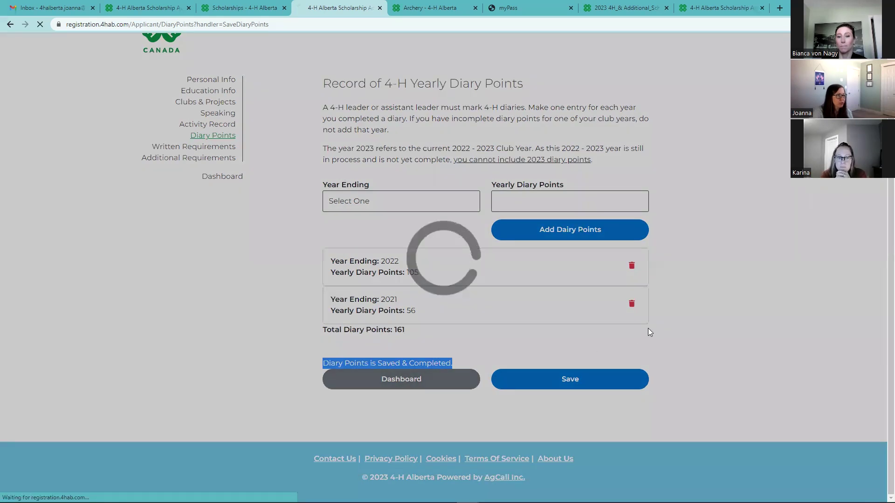
{"action": "scroll", "coordinate": [675, 357], "scroll_direction": "down", "scroll_amount": 3}
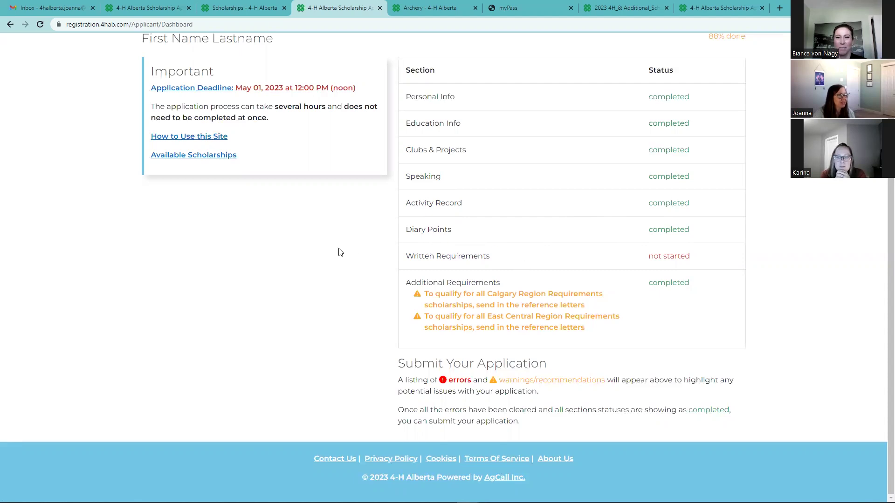
{"action": "left_click", "coordinate": [441, 257]}
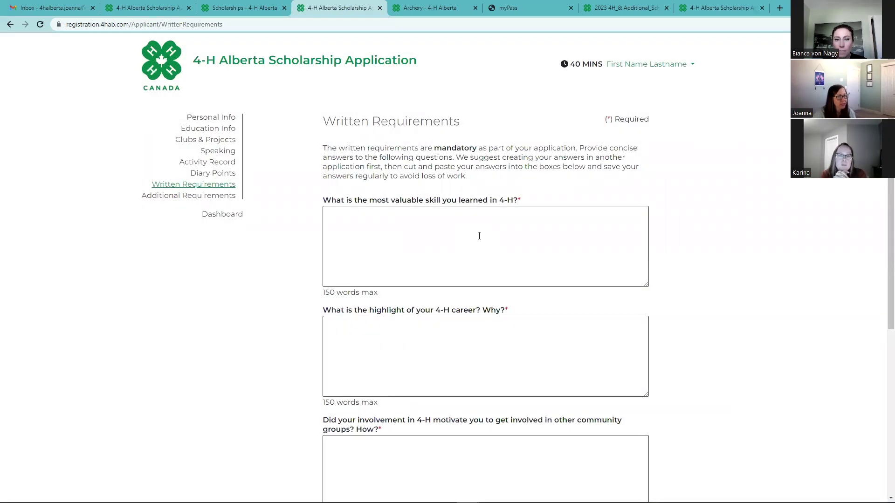
{"action": "left_click", "coordinate": [531, 236]}
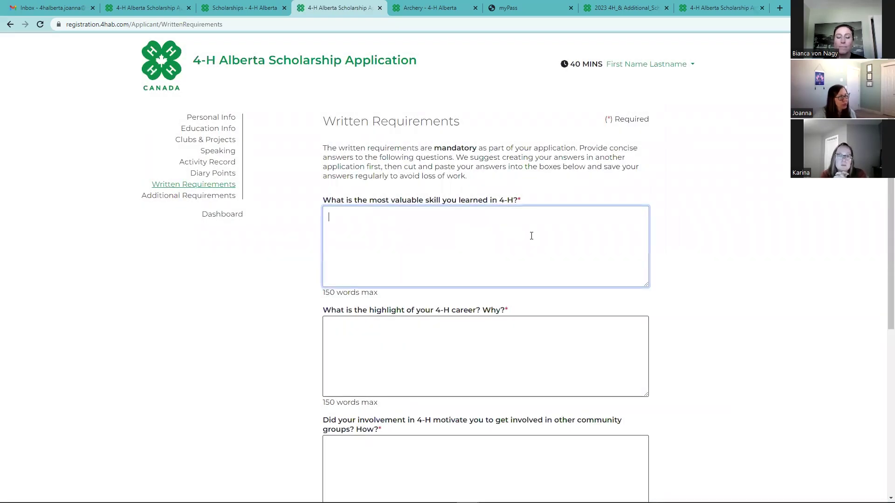
{"action": "left_click_drag", "start_coordinate": [433, 149], "coordinate": [479, 148]}
{"action": "left_click", "coordinate": [458, 243]}
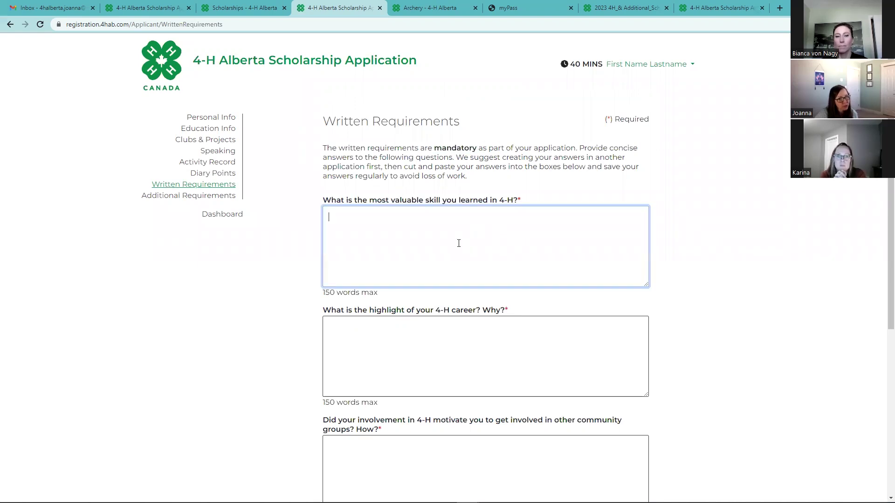
{"action": "left_click", "coordinate": [425, 361]}
{"action": "scroll", "coordinate": [424, 361], "scroll_direction": "down", "scroll_amount": 5}
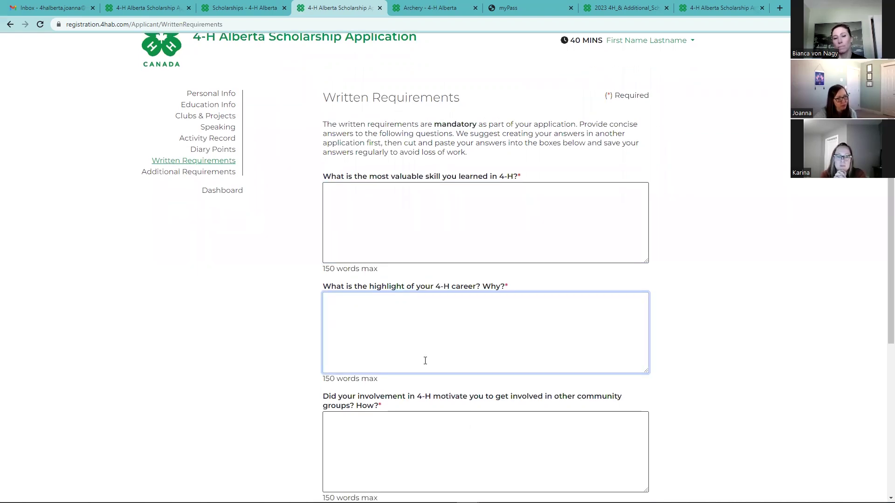
{"action": "left_click", "coordinate": [416, 236]}
{"action": "left_click", "coordinate": [425, 343]}
{"action": "left_click", "coordinate": [421, 253]}
{"action": "scroll", "coordinate": [410, 147], "scroll_direction": "up", "scroll_amount": 3}
{"action": "left_click", "coordinate": [406, 150]}
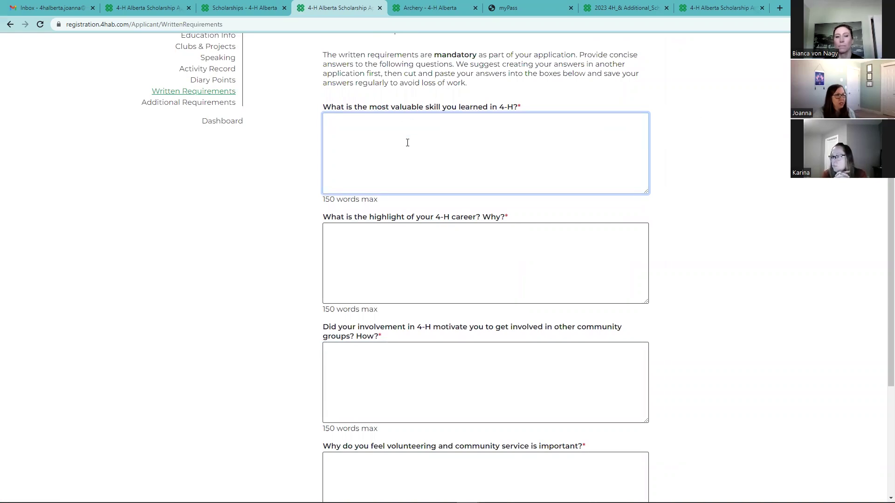
{"action": "scroll", "coordinate": [406, 142], "scroll_direction": "up", "scroll_amount": 2}
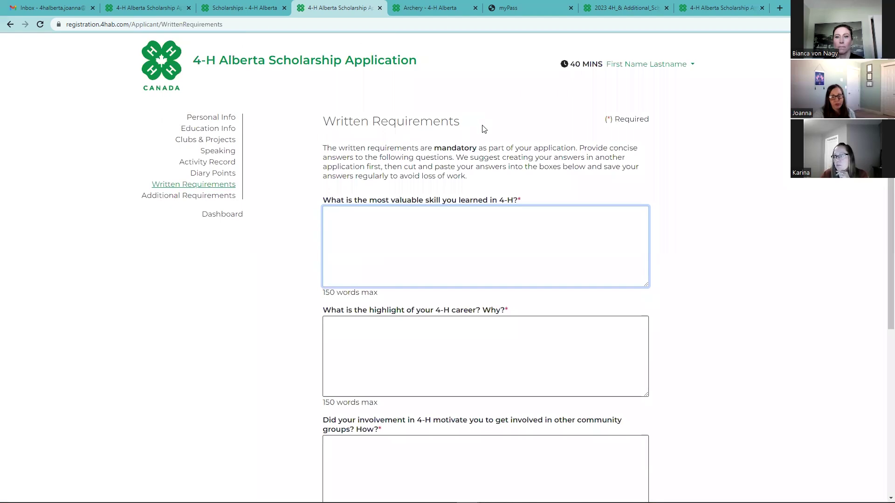
{"action": "scroll", "coordinate": [405, 210], "scroll_direction": "down", "scroll_amount": 1}
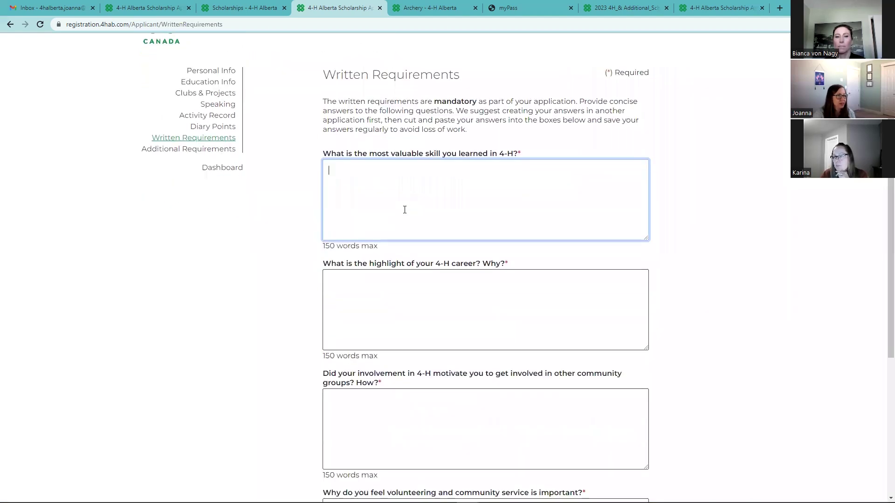
{"action": "left_click_drag", "start_coordinate": [392, 251], "coordinate": [313, 252]}
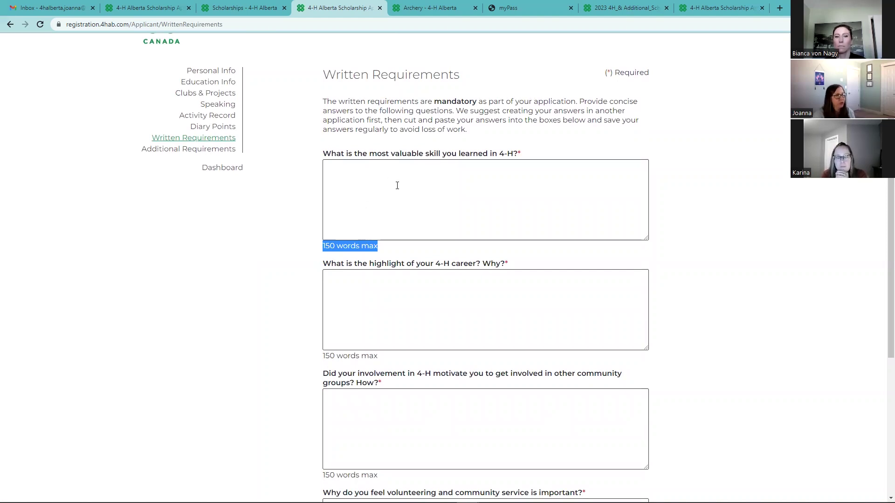
{"action": "scroll", "coordinate": [411, 201], "scroll_direction": "down", "scroll_amount": 4}
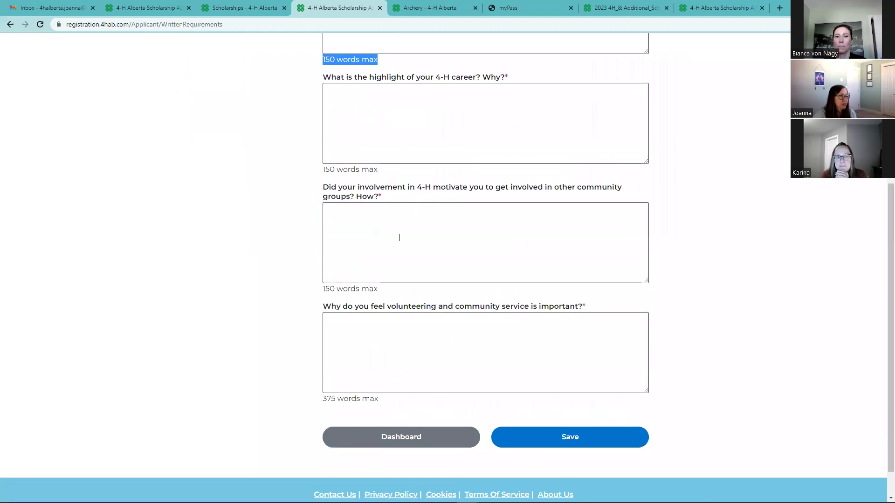
{"action": "scroll", "coordinate": [370, 200], "scroll_direction": "up", "scroll_amount": 2}
{"action": "scroll", "coordinate": [367, 202], "scroll_direction": "down", "scroll_amount": 3}
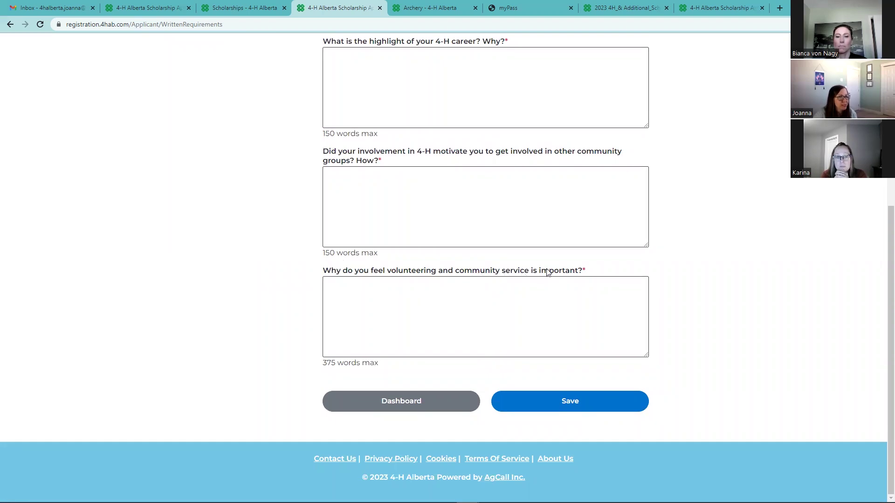
{"action": "left_click_drag", "start_coordinate": [326, 362], "coordinate": [378, 361]}
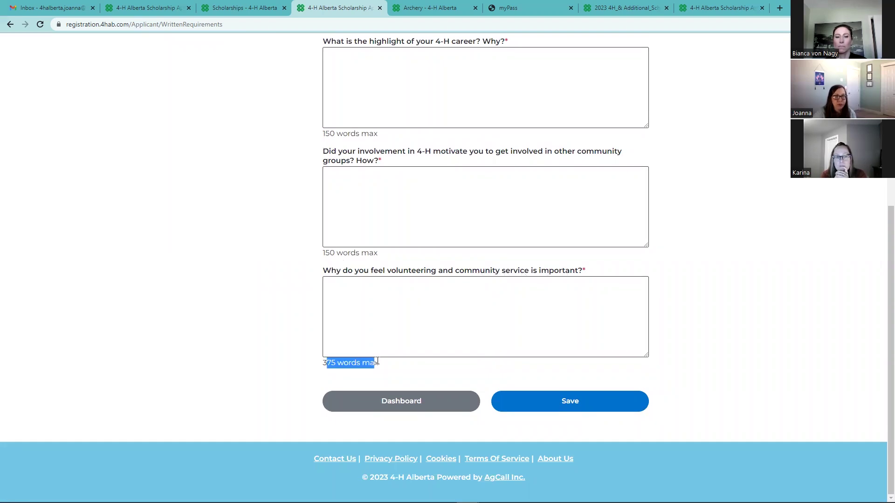
{"action": "left_click", "coordinate": [405, 325]}
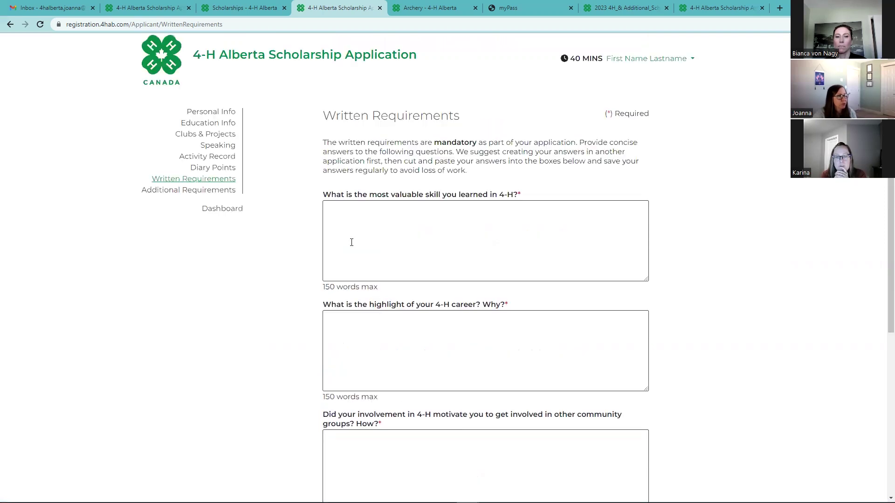
- Type placeholder text into the skill, career highlight, community involvement and volunteering answer boxes
{"action": "type", "text": "lfnvlanvangnvaln"}
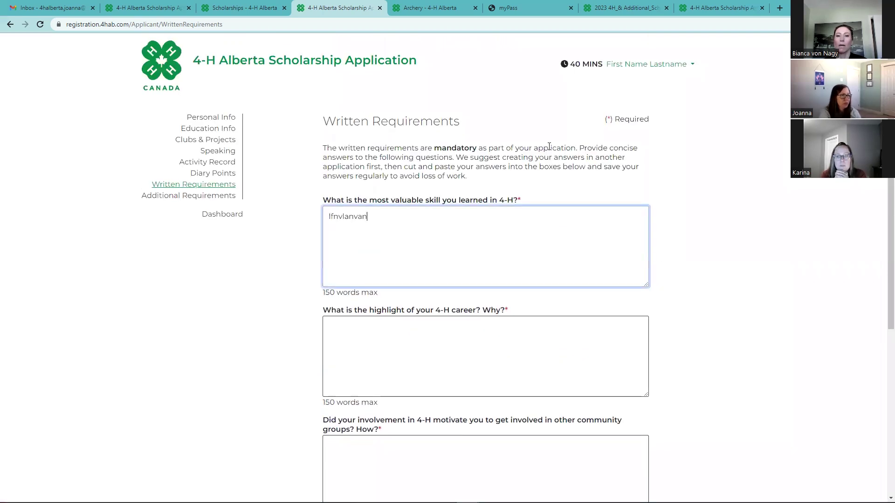
{"action": "left_click", "coordinate": [357, 342]}
{"action": "type", "text": "anheangnarnwh"}
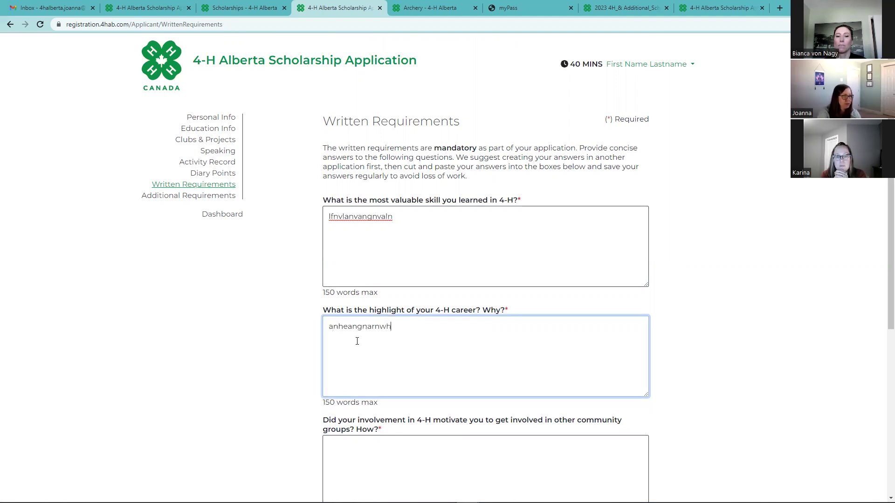
{"action": "scroll", "coordinate": [400, 338], "scroll_direction": "down", "scroll_amount": 4}
{"action": "left_click", "coordinate": [390, 292]}
{"action": "type", "text": "a"}
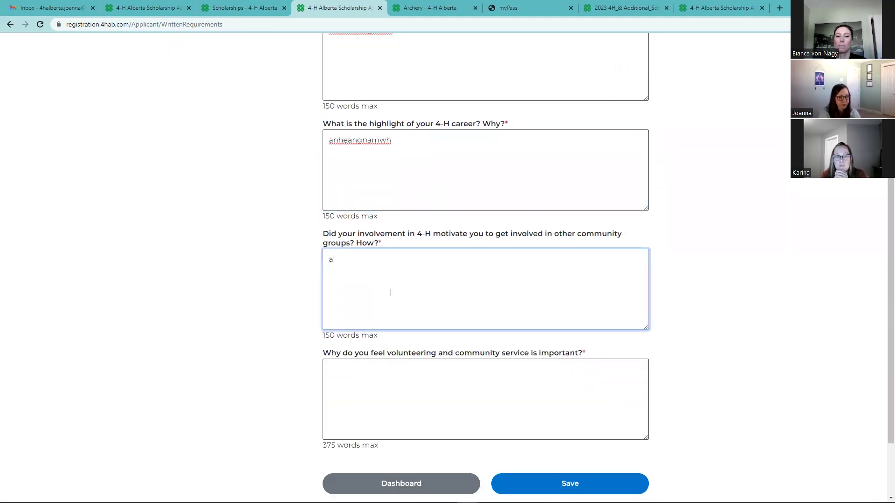
{"action": "type", "text": "ndfvlagnerglkvnaewlnr"}
{"action": "left_click", "coordinate": [380, 396]}
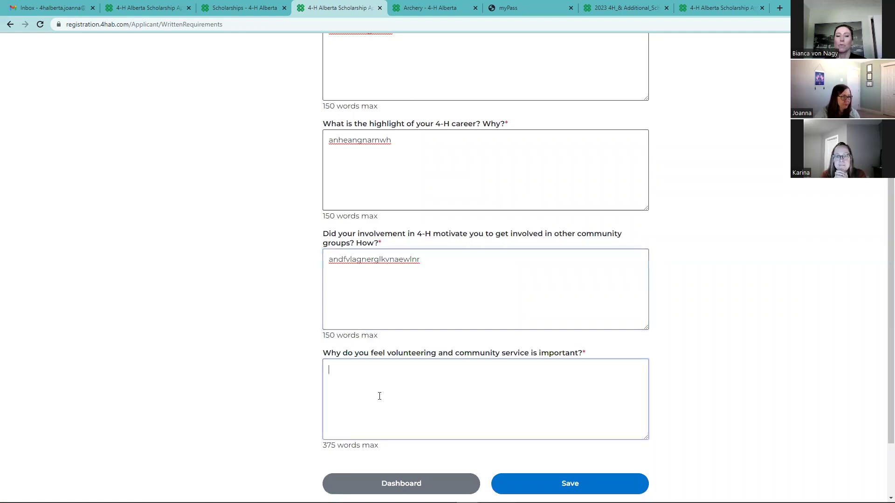
{"action": "type", "text": "nalnvanlerknalner"}
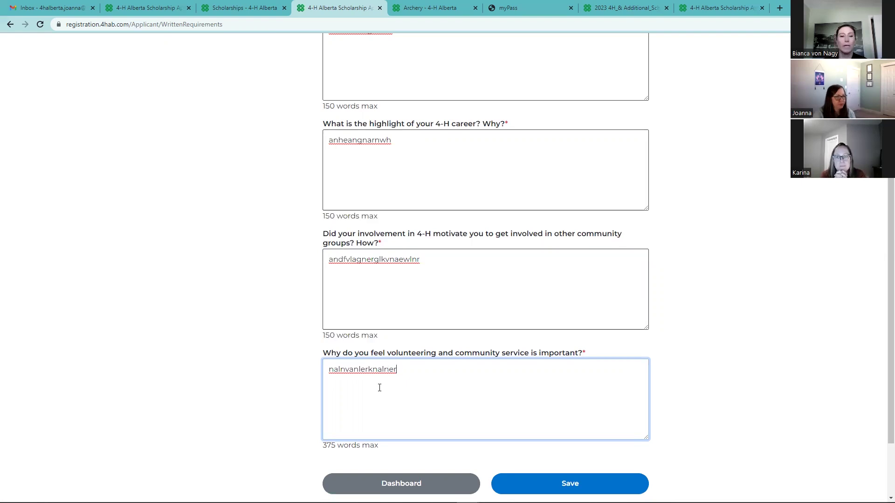
- Go back through the four answers to check each one contains text
{"action": "scroll", "coordinate": [380, 388], "scroll_direction": "up", "scroll_amount": 3}
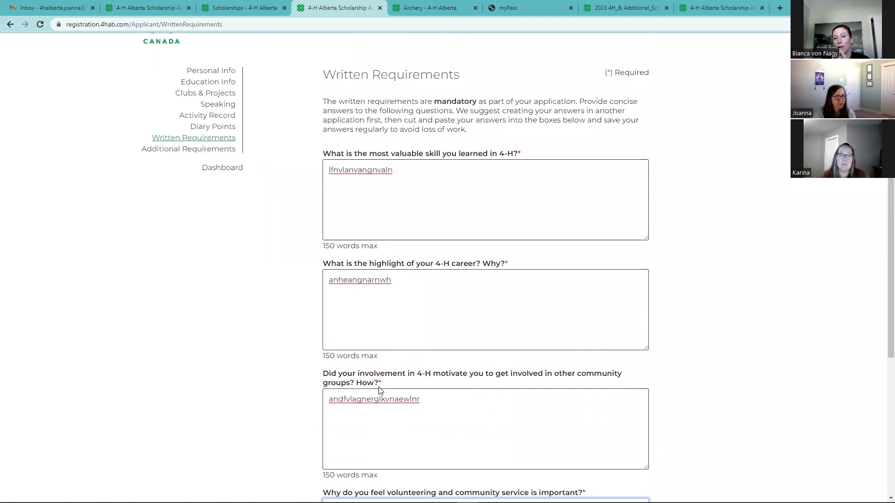
{"action": "scroll", "coordinate": [379, 390], "scroll_direction": "up", "scroll_amount": 1}
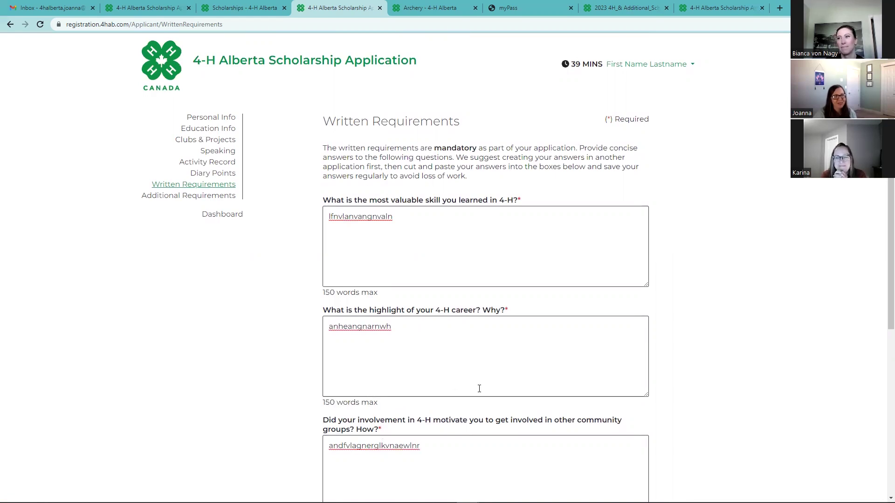
{"action": "left_click", "coordinate": [338, 221]}
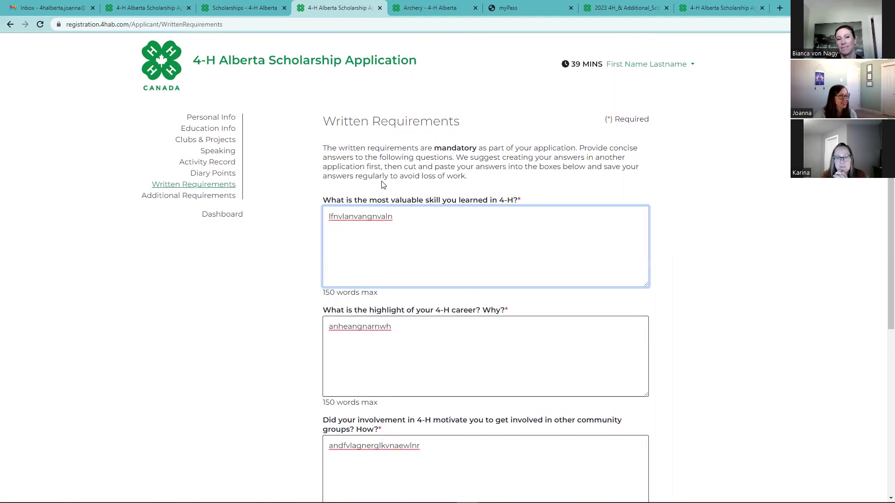
{"action": "scroll", "coordinate": [381, 184], "scroll_direction": "down", "scroll_amount": 2}
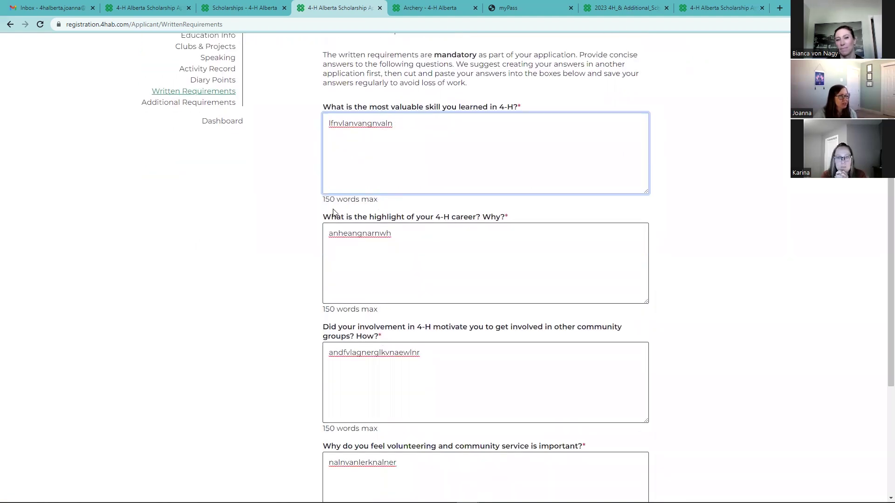
{"action": "left_click", "coordinate": [439, 242]}
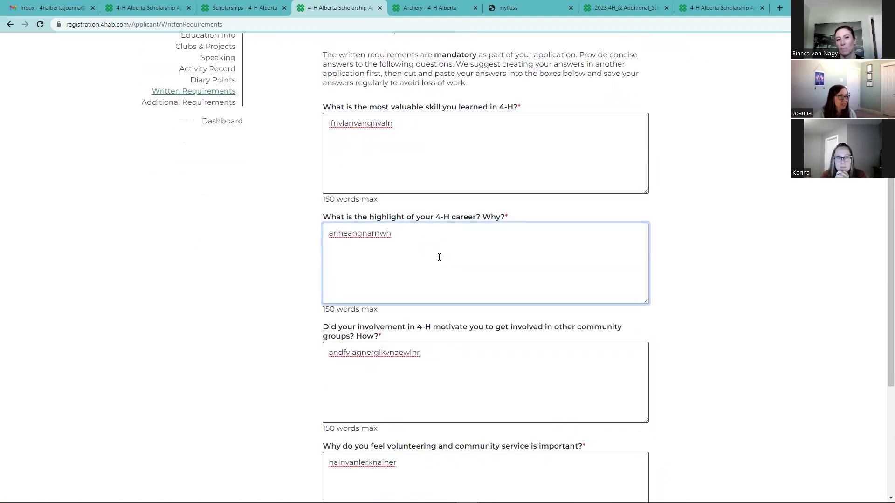
{"action": "scroll", "coordinate": [439, 257], "scroll_direction": "down", "scroll_amount": 2}
{"action": "left_click", "coordinate": [455, 269]}
{"action": "scroll", "coordinate": [455, 270], "scroll_direction": "down", "scroll_amount": 2}
{"action": "left_click", "coordinate": [464, 280]}
{"action": "left_click_drag", "start_coordinate": [449, 180], "coordinate": [326, 180]}
- Recheck the first answer's text and refocus the career, skill and volunteering answers
{"action": "scroll", "coordinate": [395, 107], "scroll_direction": "up", "scroll_amount": 4}
{"action": "scroll", "coordinate": [423, 157], "scroll_direction": "up", "scroll_amount": 1}
{"action": "left_click", "coordinate": [423, 185]}
{"action": "left_click_drag", "start_coordinate": [447, 184], "coordinate": [314, 184]}
{"action": "left_click", "coordinate": [425, 200]}
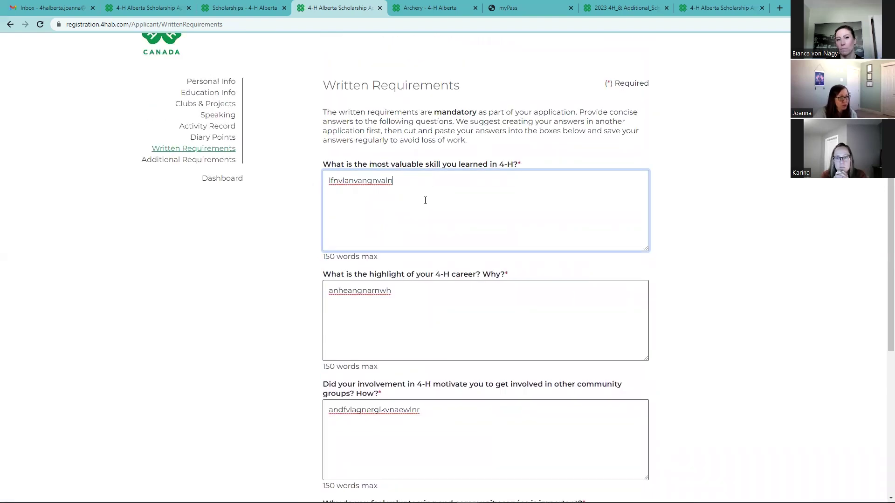
{"action": "left_click", "coordinate": [418, 300]}
{"action": "left_click", "coordinate": [449, 186]}
{"action": "scroll", "coordinate": [462, 198], "scroll_direction": "down", "scroll_amount": 3}
{"action": "scroll", "coordinate": [474, 231], "scroll_direction": "down", "scroll_amount": 2}
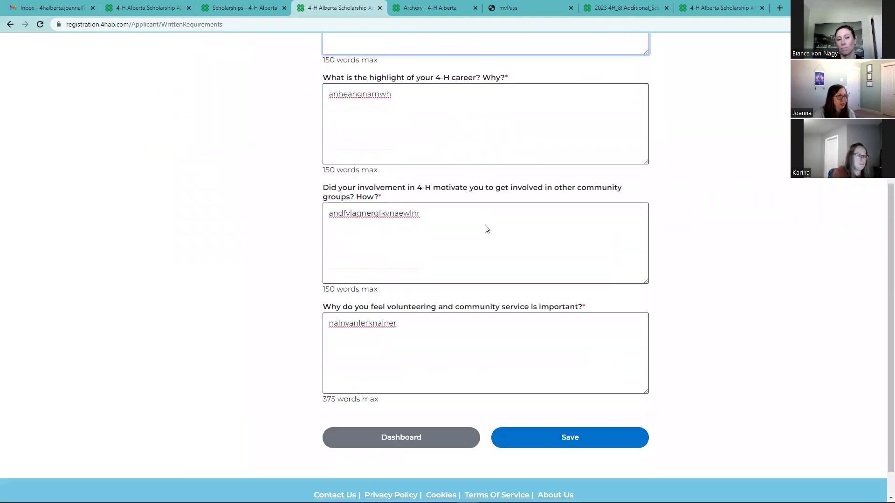
{"action": "left_click", "coordinate": [541, 304]}
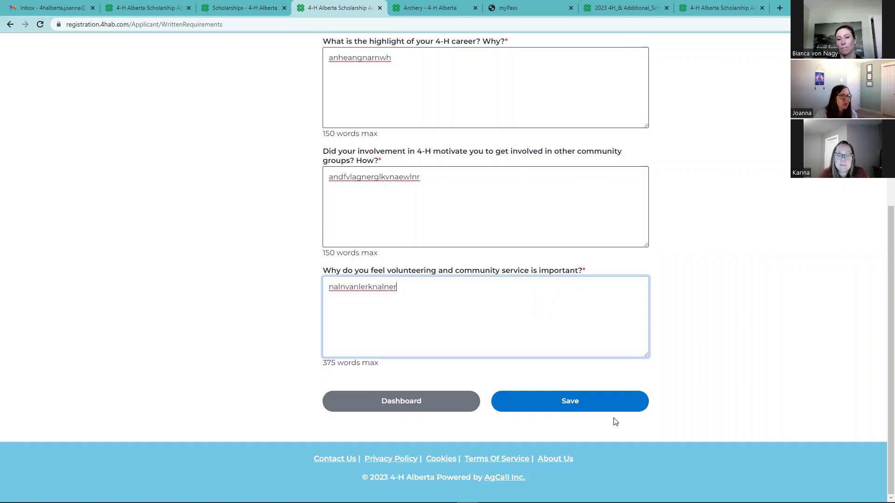
- Save the four written answers, confirm the completion message and return to the dashboard
{"action": "left_click", "coordinate": [587, 408]}
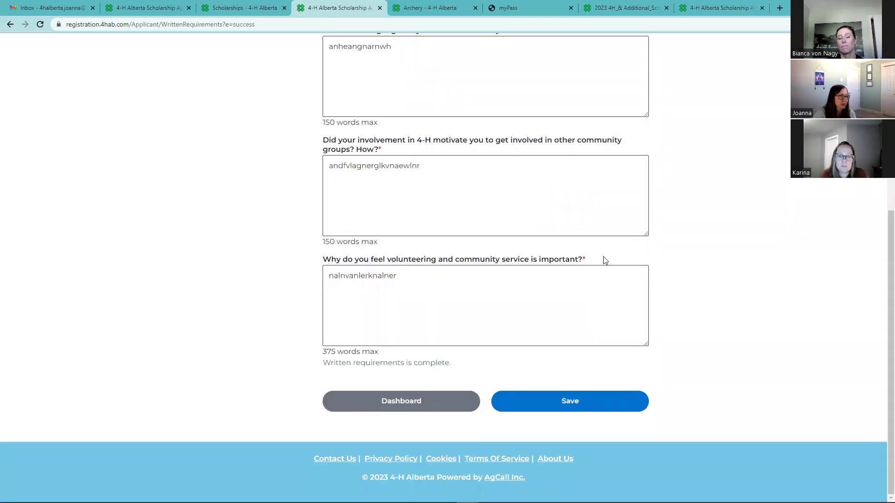
{"action": "scroll", "coordinate": [476, 361], "scroll_direction": "up", "scroll_amount": 1}
{"action": "scroll", "coordinate": [476, 361], "scroll_direction": "up", "scroll_amount": 5}
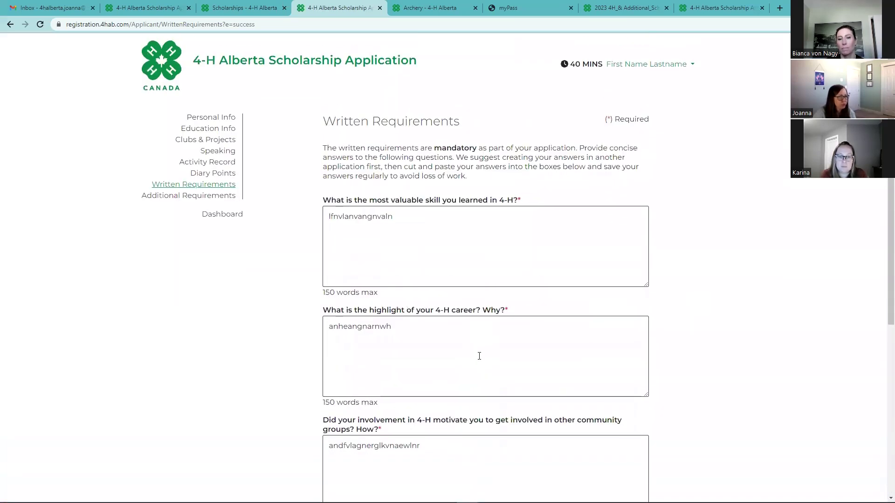
{"action": "scroll", "coordinate": [493, 337], "scroll_direction": "down", "scroll_amount": 4}
{"action": "scroll", "coordinate": [512, 337], "scroll_direction": "up", "scroll_amount": 4}
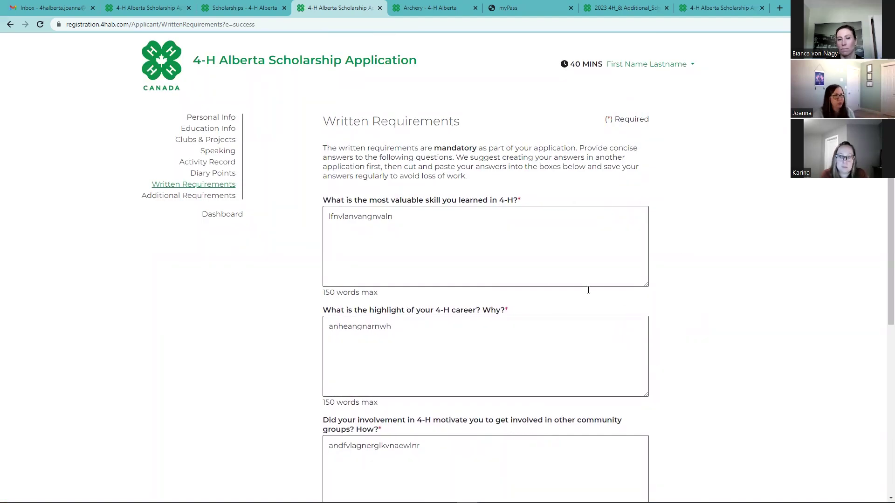
{"action": "scroll", "coordinate": [481, 278], "scroll_direction": "down", "scroll_amount": 6}
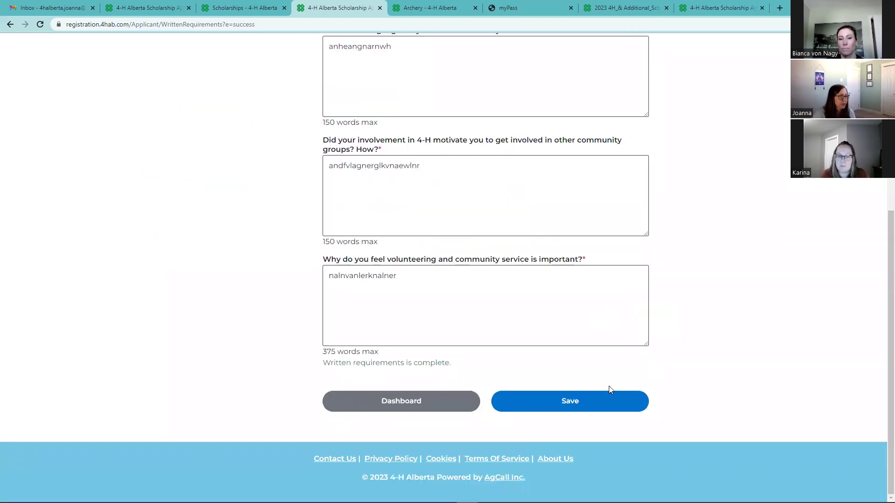
{"action": "left_click", "coordinate": [590, 402]}
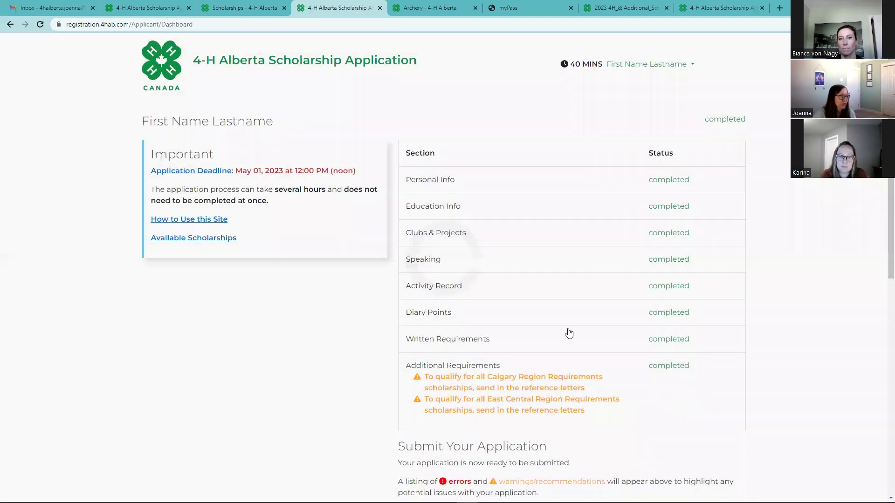
- Review the completed sections in the dashboard status table, then open Additional Requirements
{"action": "scroll", "coordinate": [567, 334], "scroll_direction": "down", "scroll_amount": 2}
{"action": "double_click", "coordinate": [423, 59]}
{"action": "left_click_drag", "start_coordinate": [641, 83], "coordinate": [704, 247]}
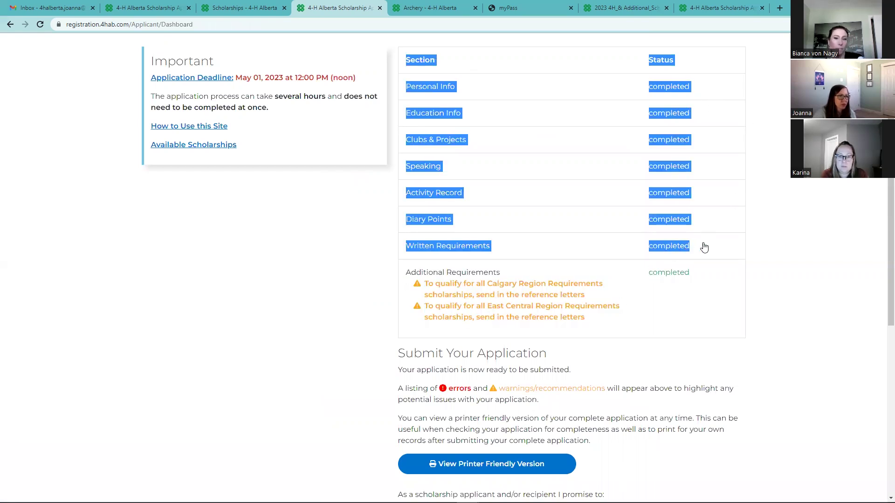
{"action": "left_click", "coordinate": [705, 247]}
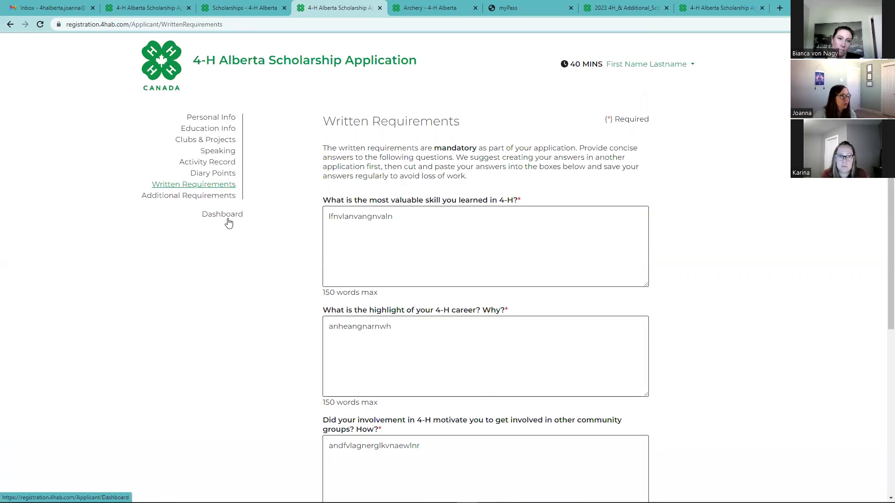
{"action": "left_click", "coordinate": [227, 217]}
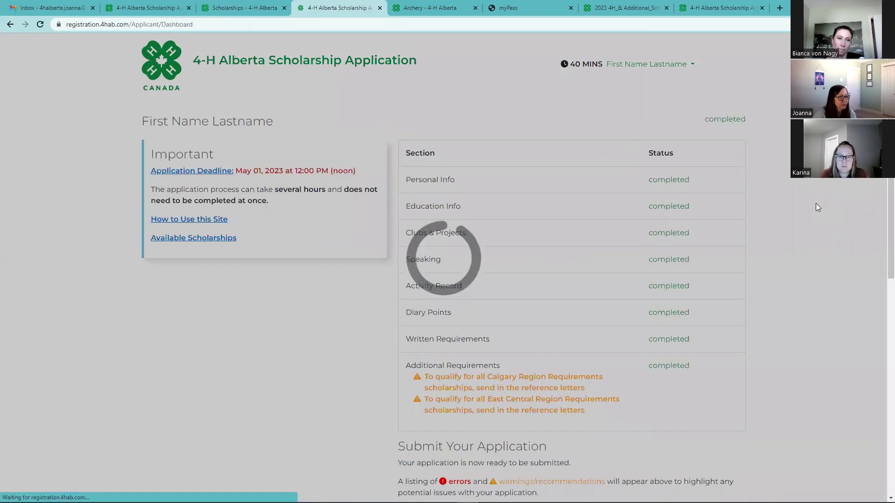
{"action": "scroll", "coordinate": [658, 346], "scroll_direction": "down", "scroll_amount": 3}
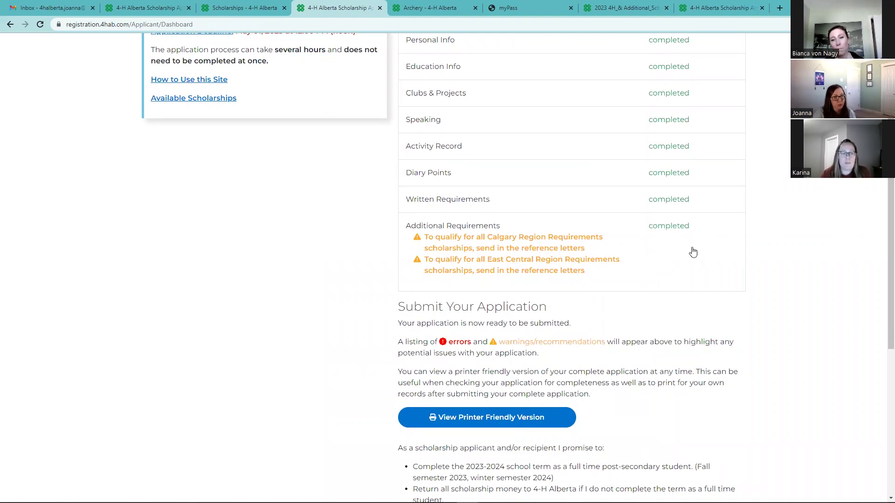
{"action": "left_click", "coordinate": [475, 227]}
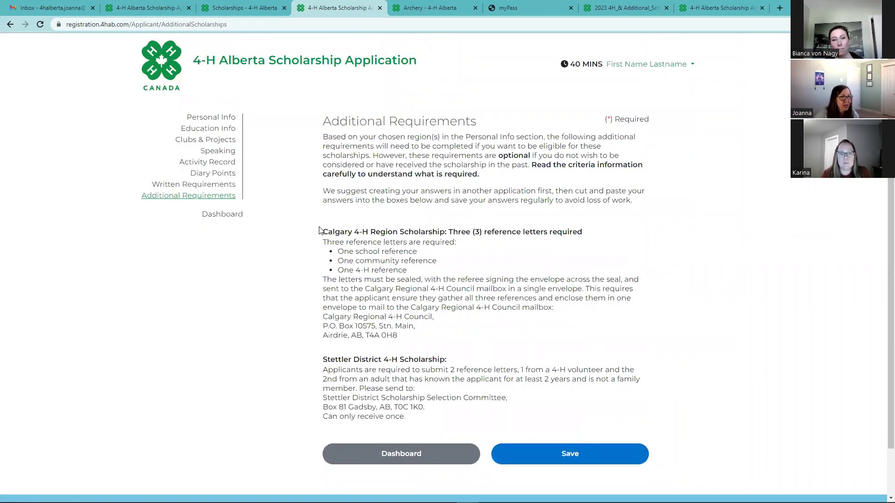
- Go over the Calgary requirements, the sealed-letter mailing address and the Stettler District section
{"action": "left_click_drag", "start_coordinate": [321, 232], "coordinate": [459, 332]}
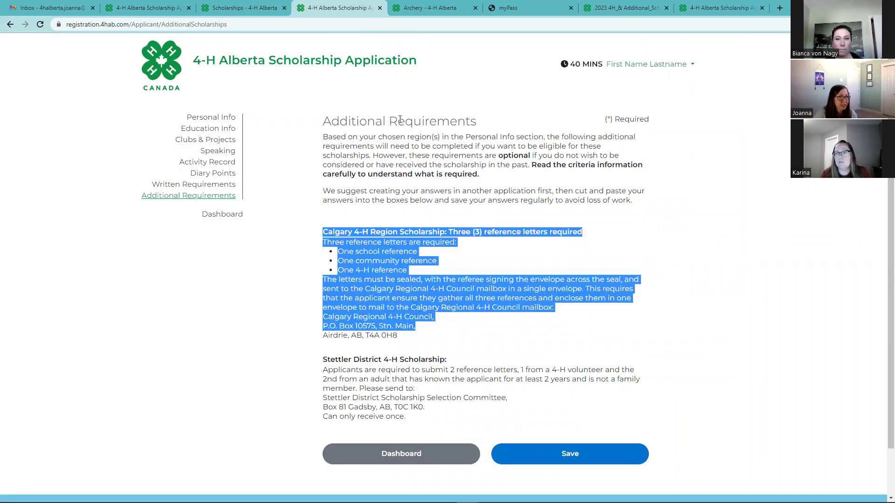
{"action": "left_click", "coordinate": [384, 287]}
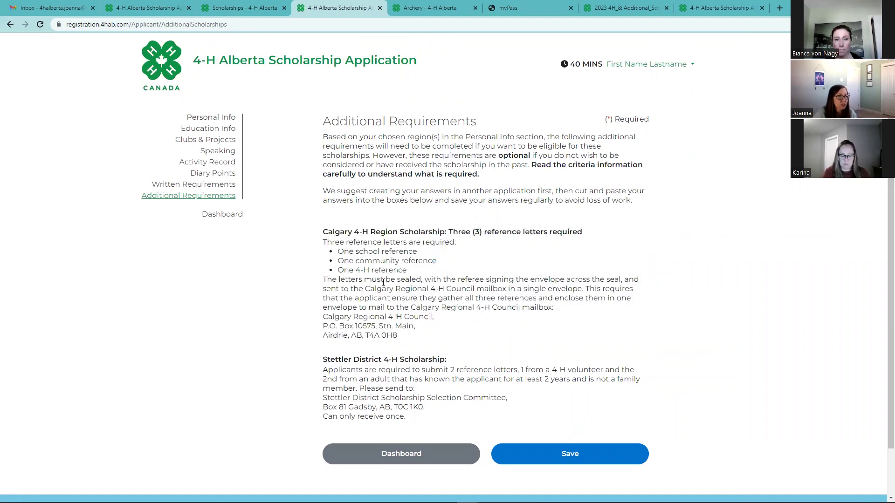
{"action": "scroll", "coordinate": [383, 282], "scroll_direction": "down", "scroll_amount": 1}
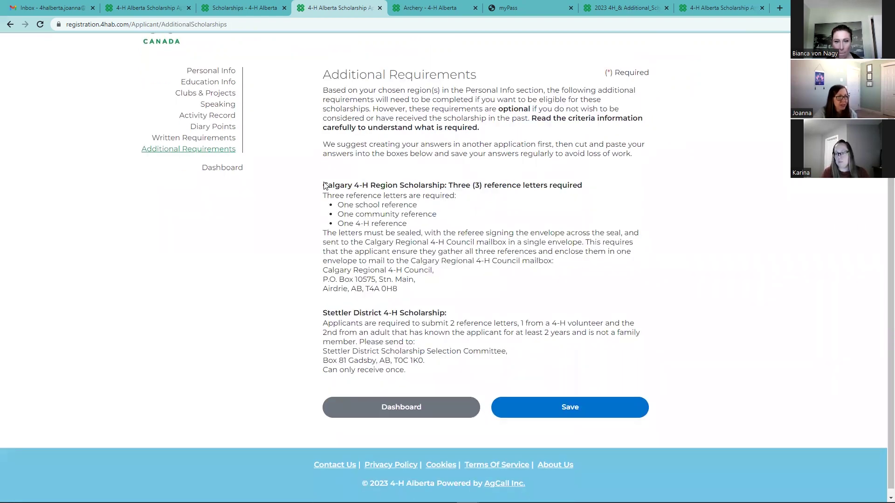
{"action": "left_click_drag", "start_coordinate": [324, 232], "coordinate": [431, 296]}
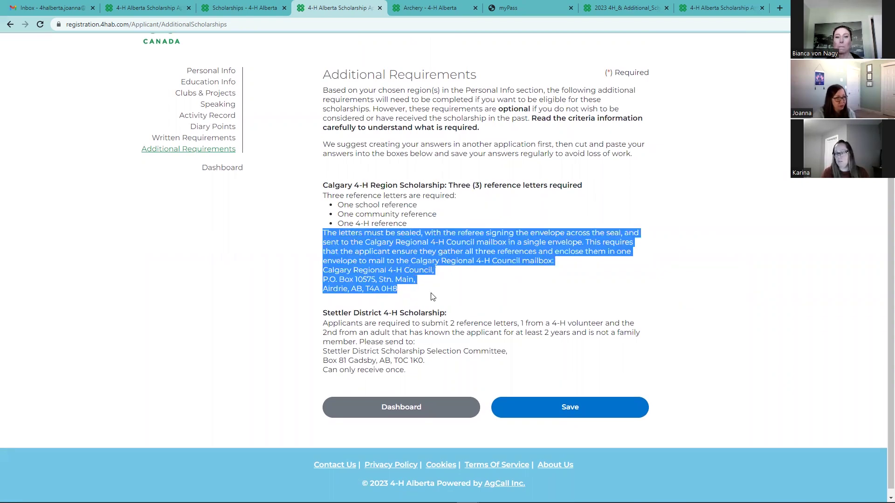
{"action": "left_click", "coordinate": [495, 279]}
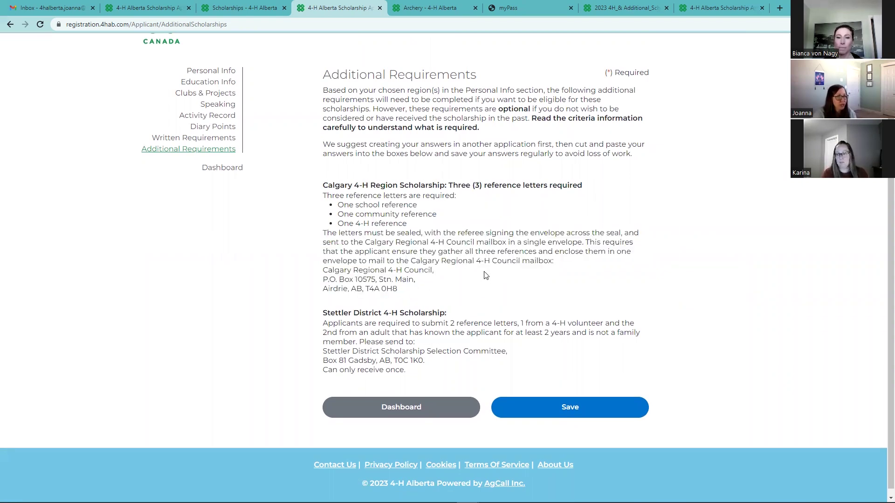
{"action": "scroll", "coordinate": [328, 308], "scroll_direction": "down", "scroll_amount": 1}
{"action": "left_click_drag", "start_coordinate": [327, 308], "coordinate": [442, 366]}
{"action": "left_click", "coordinate": [368, 324]}
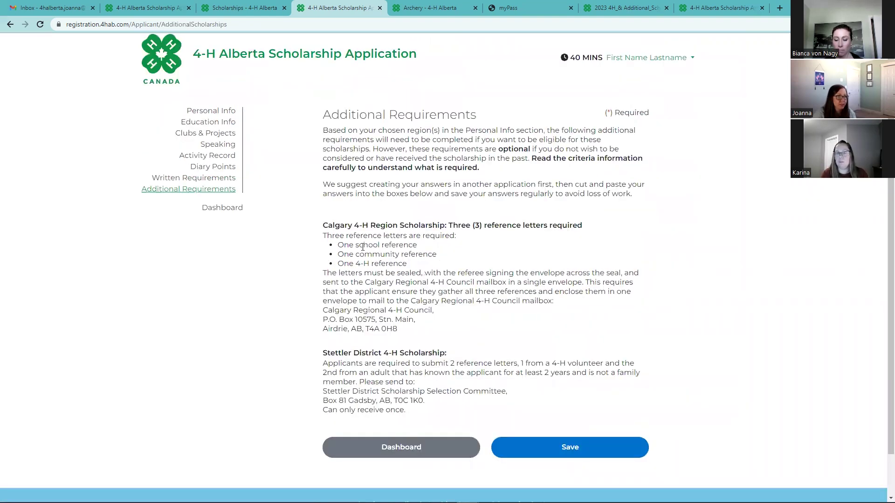
- Re-read the Calgary 4-H Region heading, the letter-sealing sentence and the mailing address
{"action": "scroll", "coordinate": [363, 247], "scroll_direction": "up", "scroll_amount": 2}
{"action": "scroll", "coordinate": [395, 236], "scroll_direction": "down", "scroll_amount": 1}
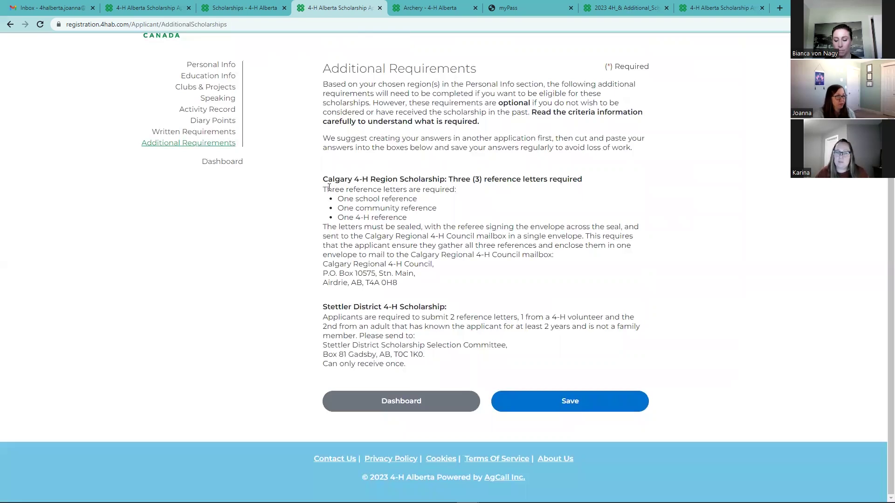
{"action": "left_click_drag", "start_coordinate": [329, 182], "coordinate": [422, 183]}
{"action": "left_click", "coordinate": [423, 238]}
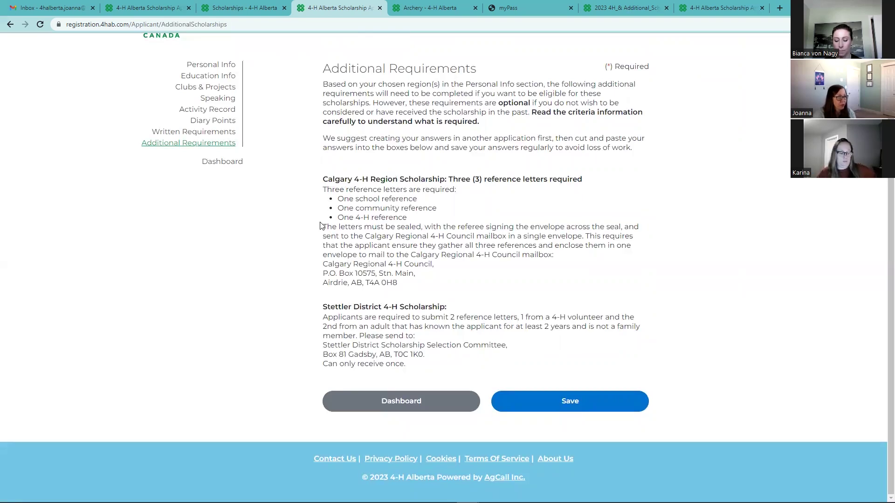
{"action": "left_click_drag", "start_coordinate": [321, 229], "coordinate": [588, 228]}
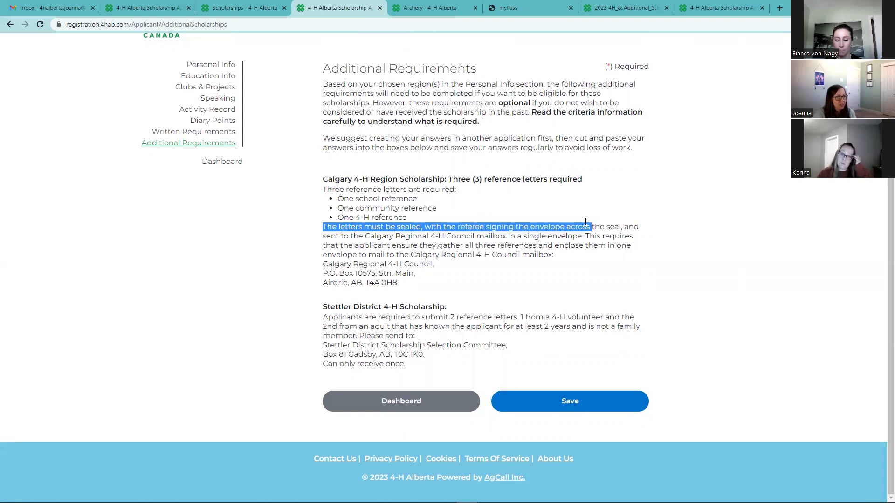
{"action": "left_click", "coordinate": [466, 246]}
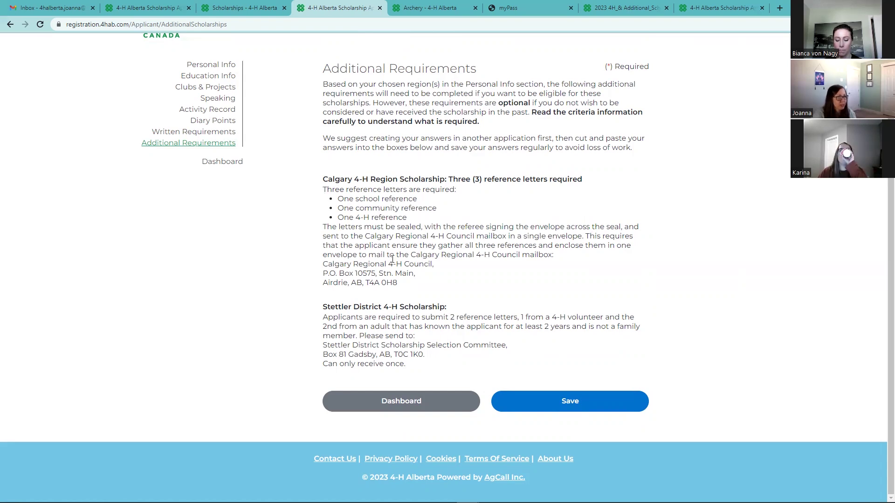
{"action": "left_click_drag", "start_coordinate": [325, 227], "coordinate": [458, 285]}
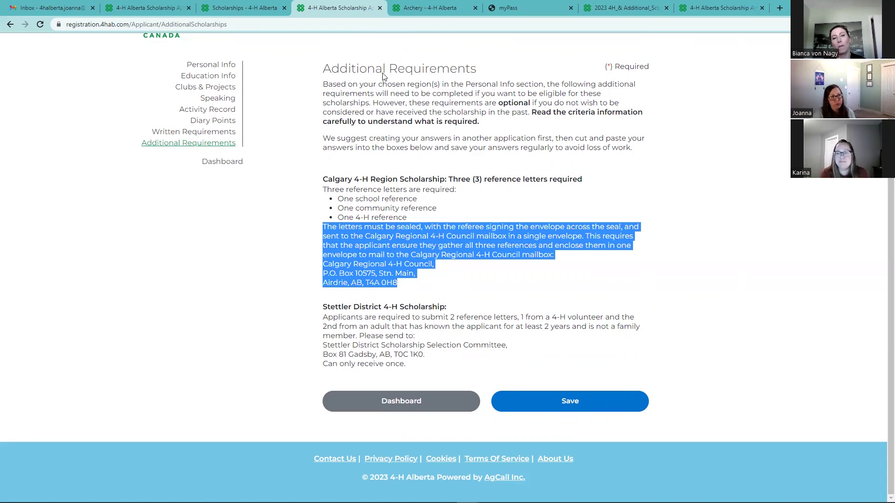
{"action": "left_click", "coordinate": [502, 324]}
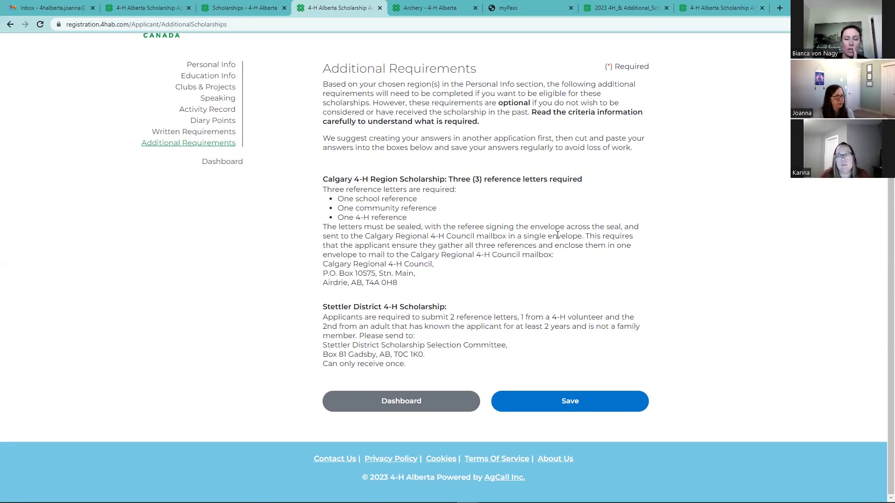
- In Personal Info, set the prior-to-secondary region to Peace and district to Fort Vermilion, and save
{"action": "left_click", "coordinate": [212, 68]}
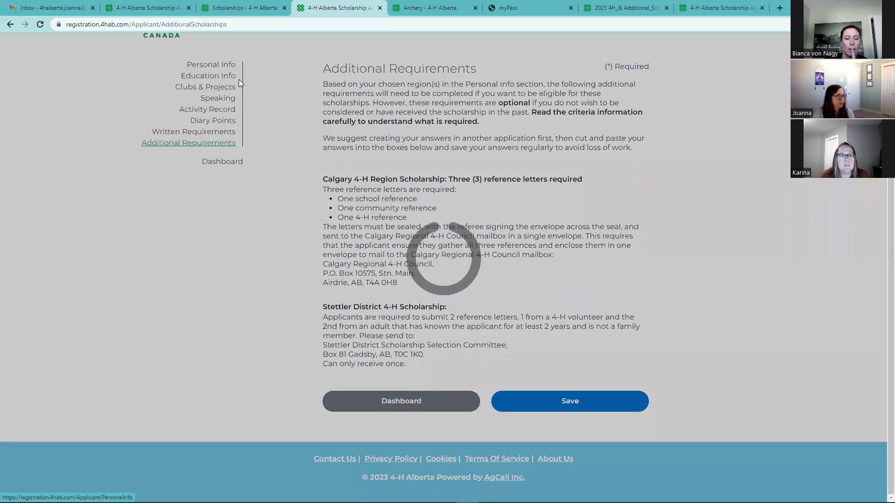
{"action": "scroll", "coordinate": [371, 233], "scroll_direction": "down", "scroll_amount": 5}
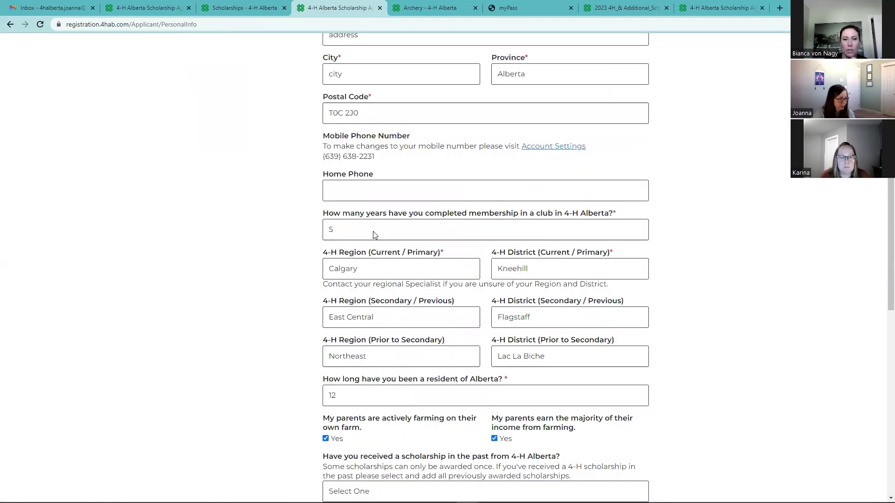
{"action": "left_click", "coordinate": [406, 284]}
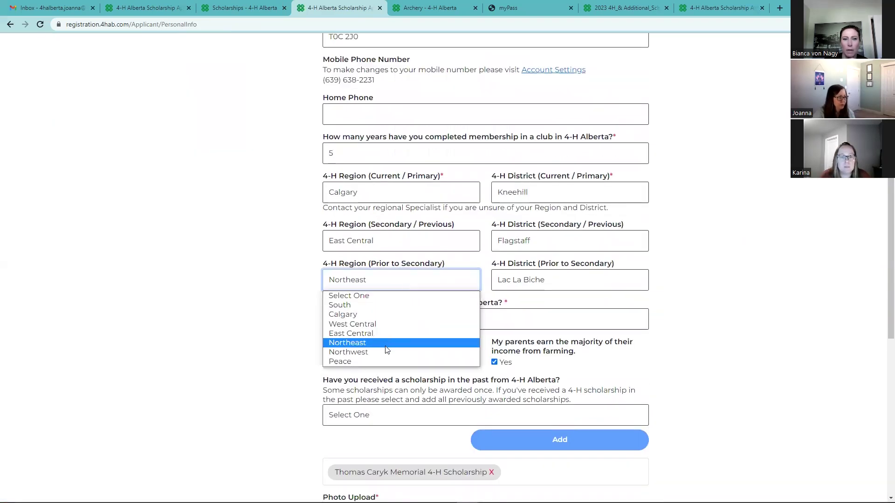
{"action": "left_click", "coordinate": [383, 362]}
{"action": "left_click", "coordinate": [548, 281]}
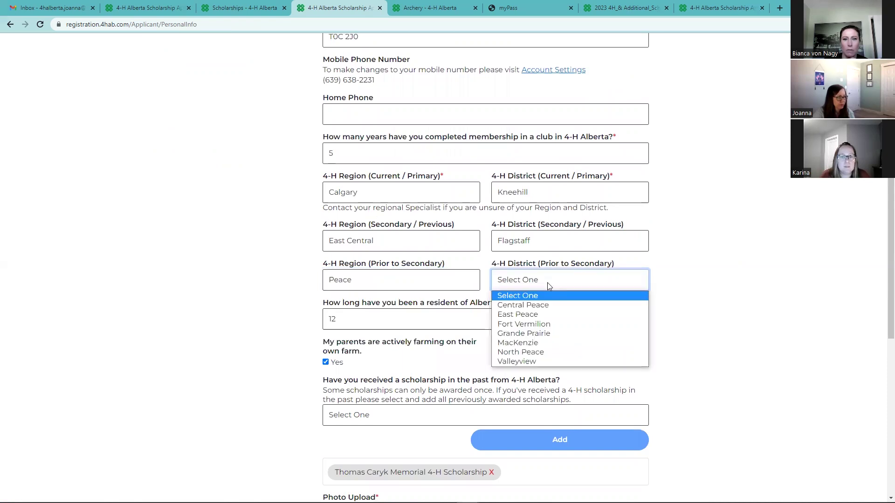
{"action": "left_click", "coordinate": [549, 326]}
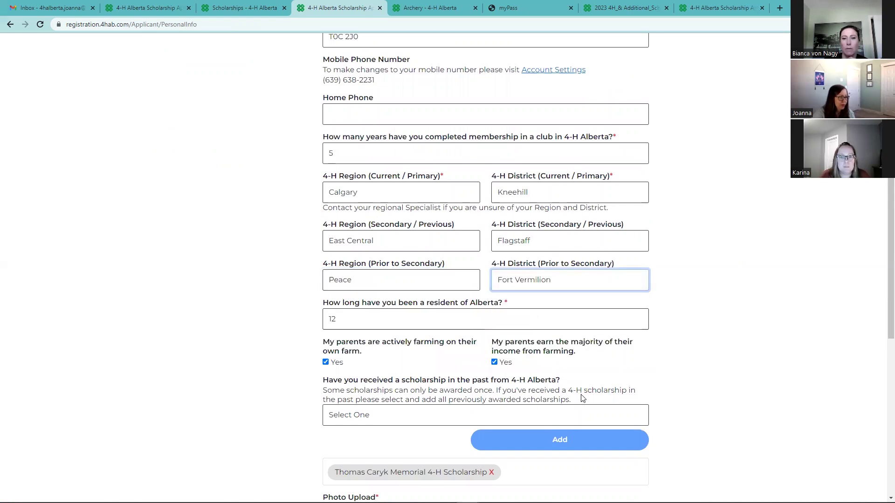
{"action": "scroll", "coordinate": [571, 388], "scroll_direction": "down", "scroll_amount": 1}
{"action": "scroll", "coordinate": [571, 389], "scroll_direction": "down", "scroll_amount": 8}
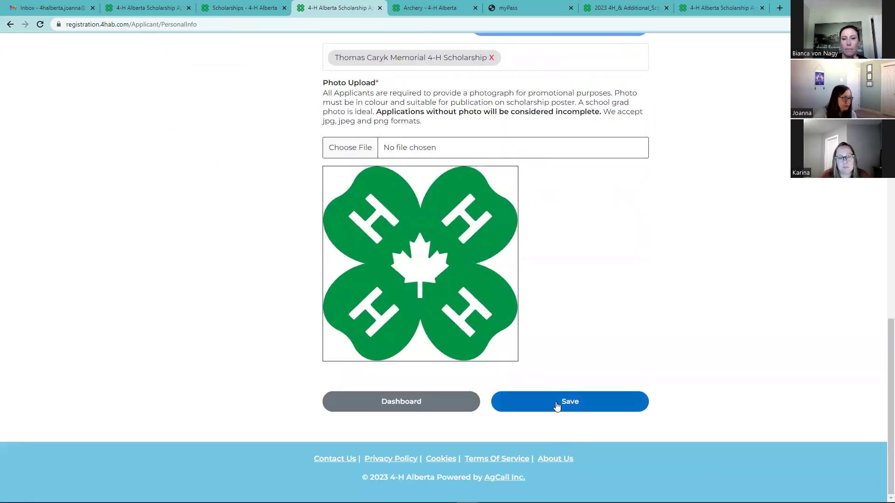
{"action": "left_click", "coordinate": [556, 404]}
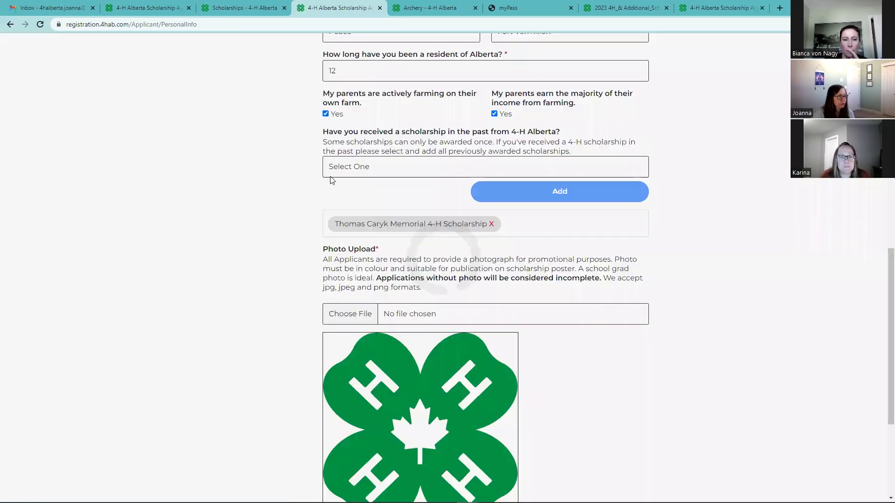
- Return to the dashboard and reopen the Additional Requirements section
{"action": "scroll", "coordinate": [332, 180], "scroll_direction": "down", "scroll_amount": 4}
{"action": "left_click", "coordinate": [434, 403]}
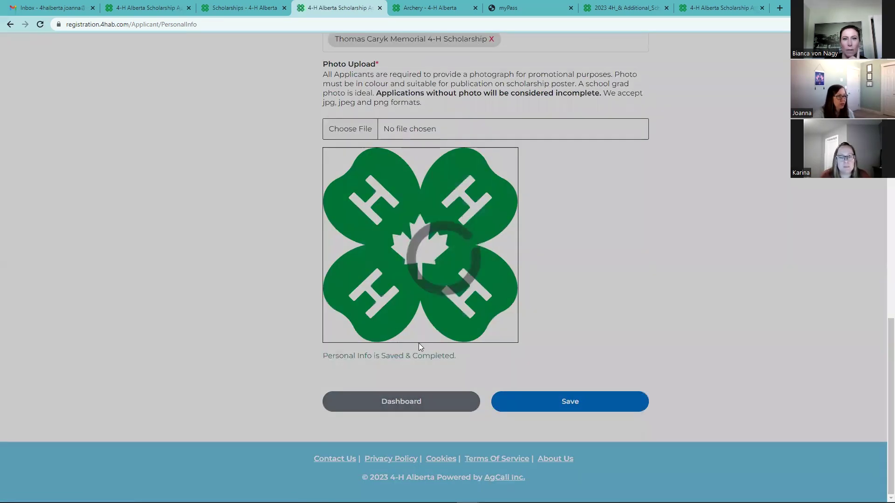
{"action": "scroll", "coordinate": [539, 315], "scroll_direction": "down", "scroll_amount": 3}
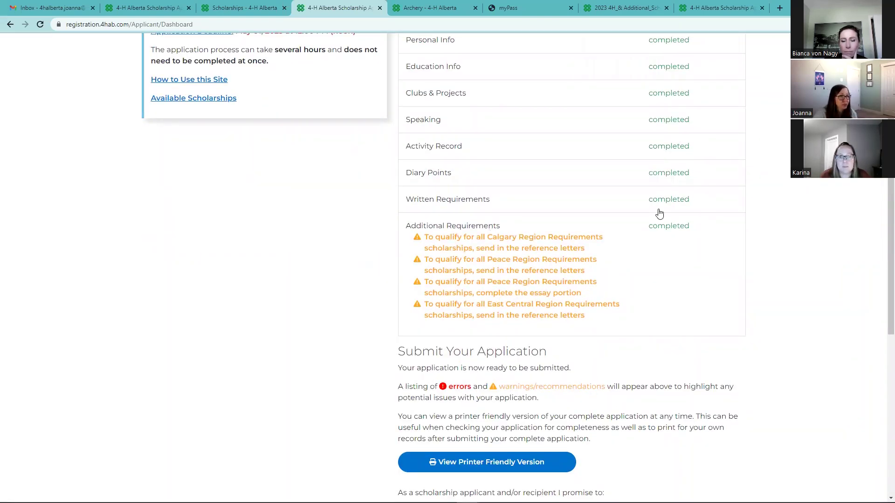
{"action": "left_click", "coordinate": [588, 233]}
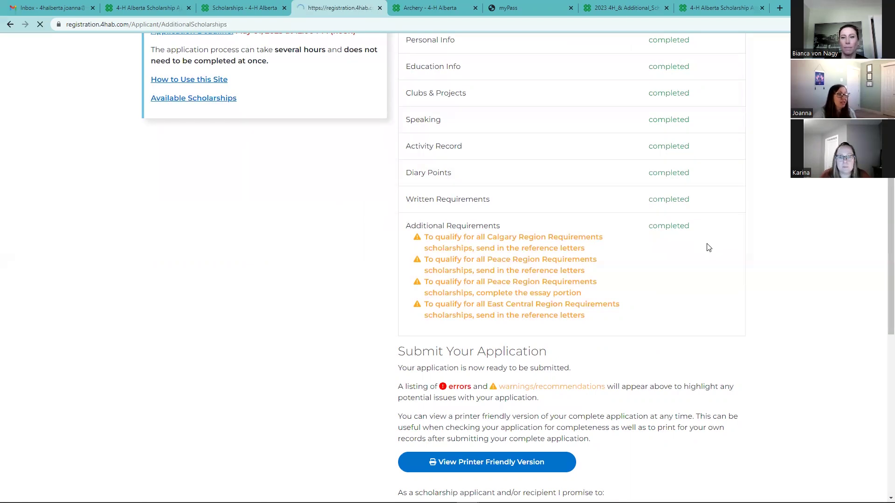
- Review the Peace Regional Scholarship Essay heading and its 500-750 word length requirement
{"action": "scroll", "coordinate": [477, 219], "scroll_direction": "down", "scroll_amount": 5}
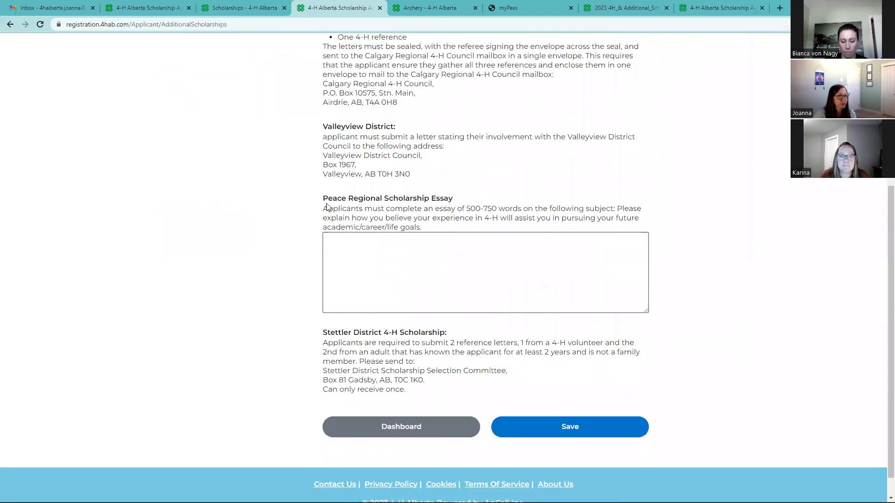
{"action": "left_click_drag", "start_coordinate": [323, 199], "coordinate": [468, 201]}
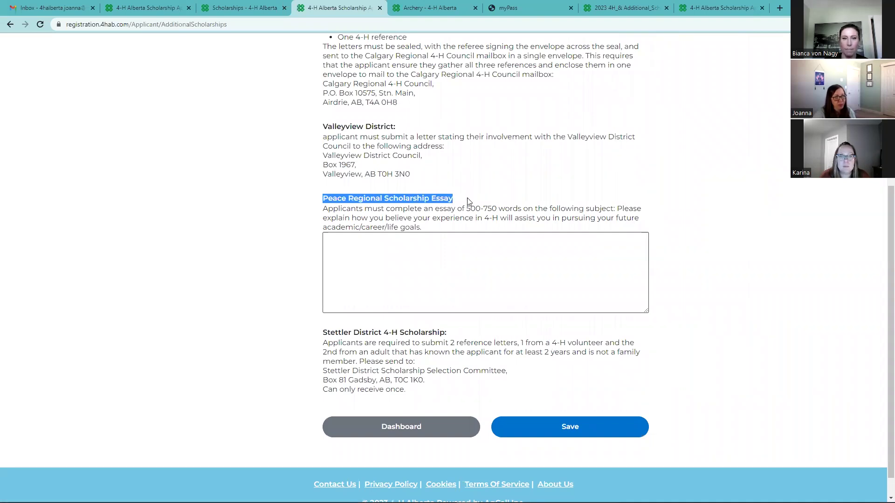
{"action": "left_click", "coordinate": [423, 261]}
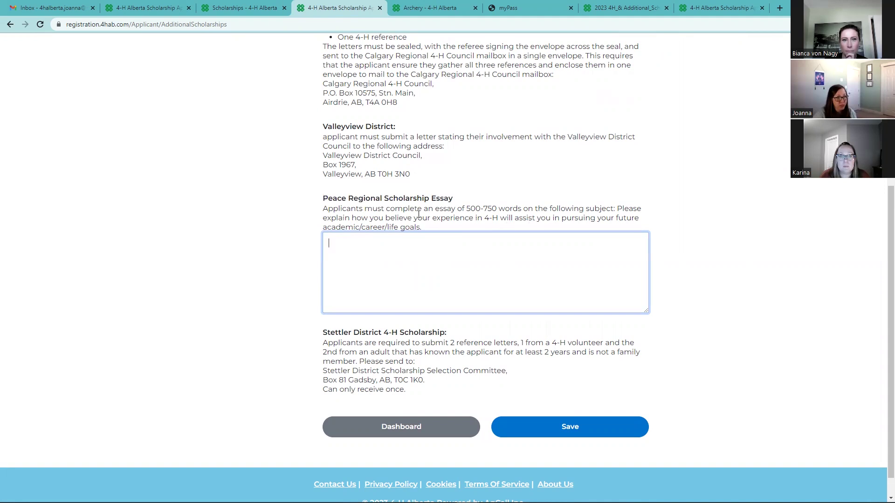
{"action": "scroll", "coordinate": [341, 221], "scroll_direction": "down", "scroll_amount": 1}
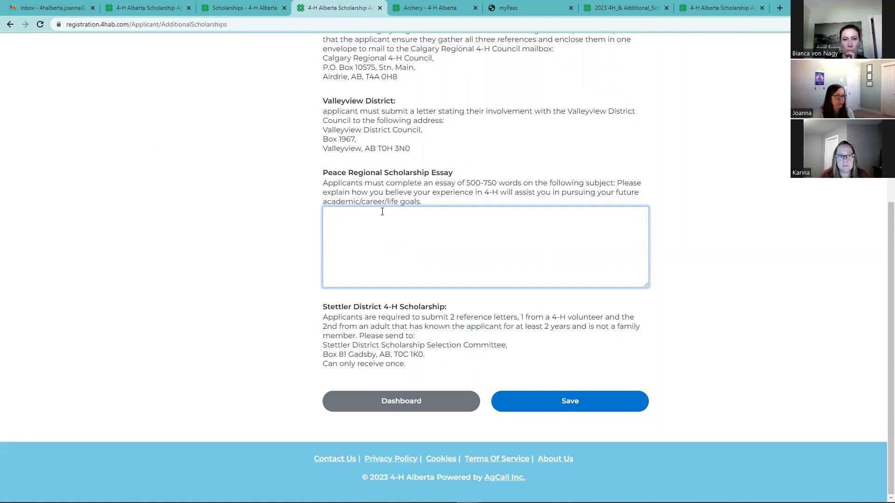
{"action": "scroll", "coordinate": [455, 230], "scroll_direction": "up", "scroll_amount": 6}
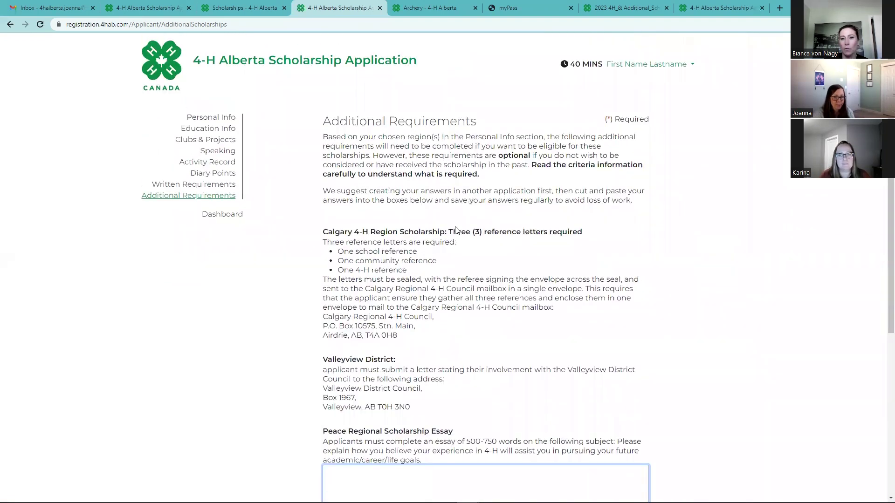
{"action": "scroll", "coordinate": [457, 226], "scroll_direction": "down", "scroll_amount": 3}
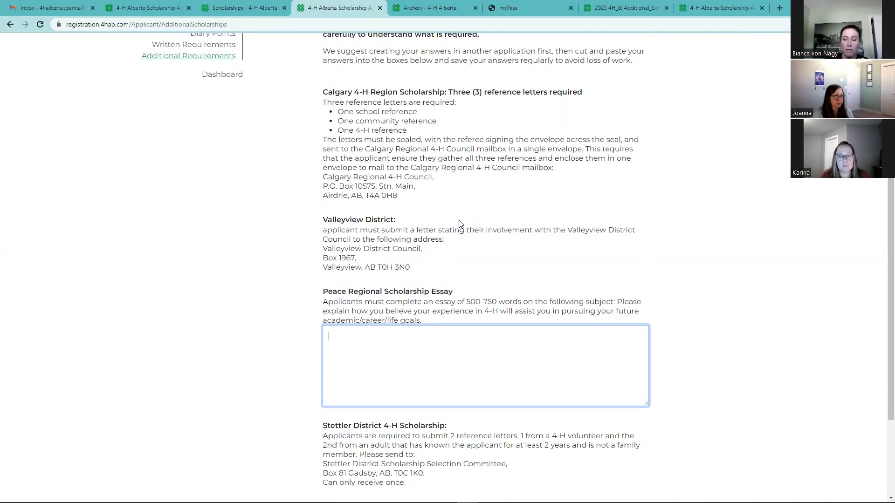
{"action": "left_click_drag", "start_coordinate": [466, 301], "coordinate": [527, 299]}
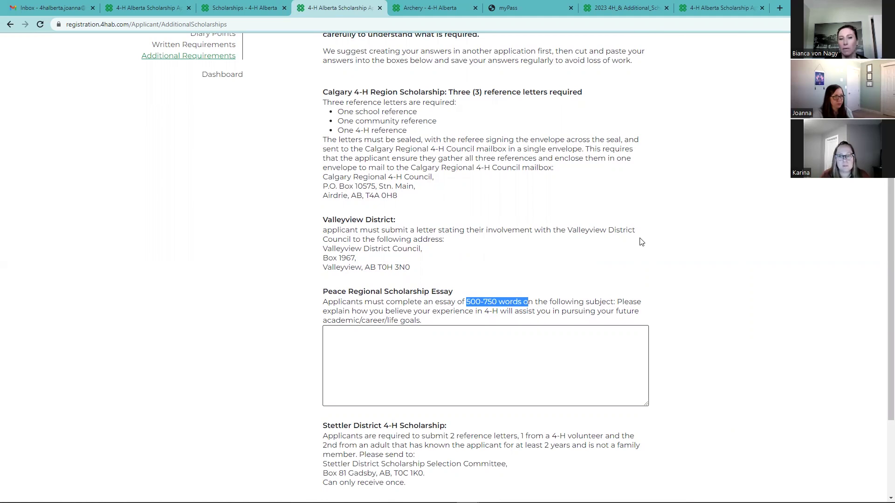
{"action": "scroll", "coordinate": [642, 243], "scroll_direction": "down", "scroll_amount": 3}
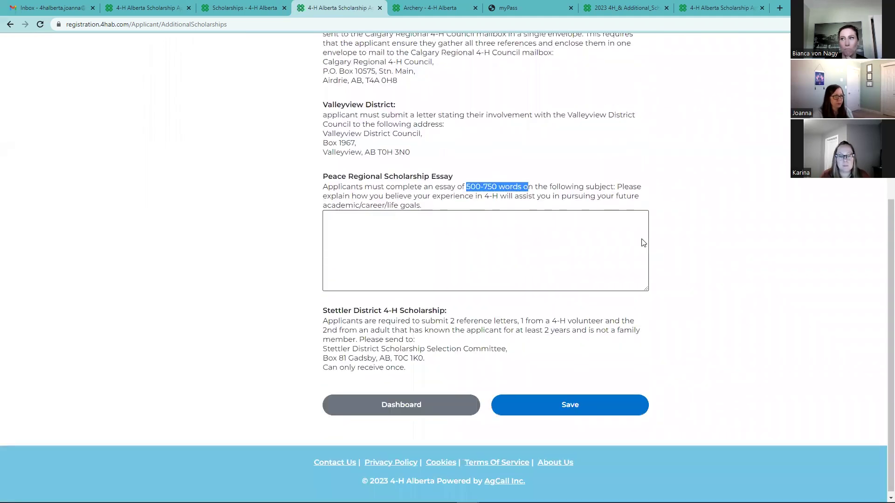
- Save Additional Requirements with the essay box empty, review the warnings, and return to the dashboard
{"action": "left_click", "coordinate": [447, 257]}
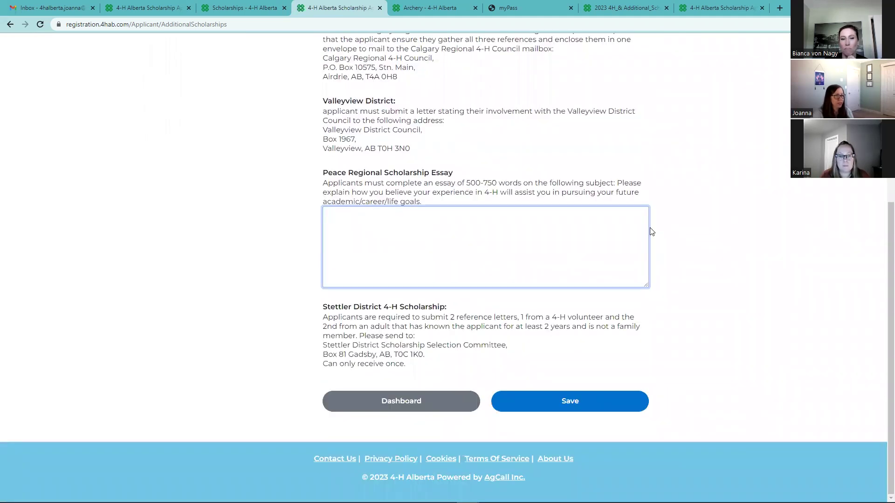
{"action": "scroll", "coordinate": [678, 249], "scroll_direction": "up", "scroll_amount": 6}
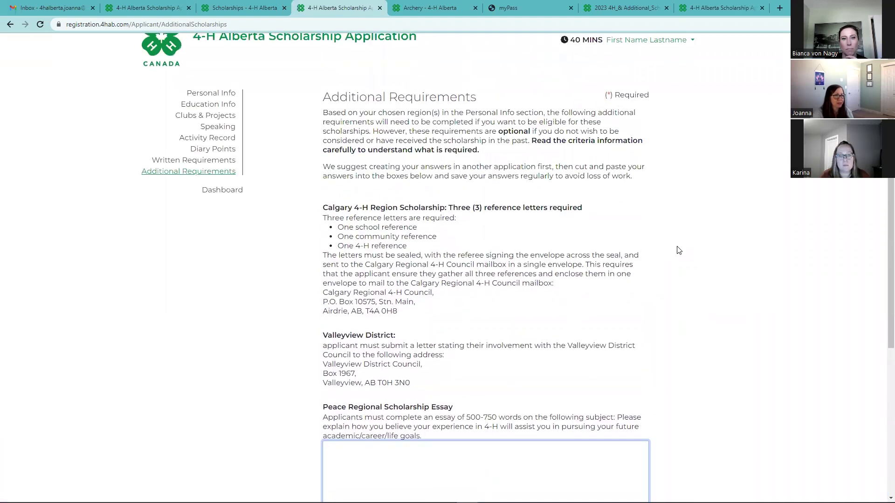
{"action": "scroll", "coordinate": [548, 210], "scroll_direction": "down", "scroll_amount": 6}
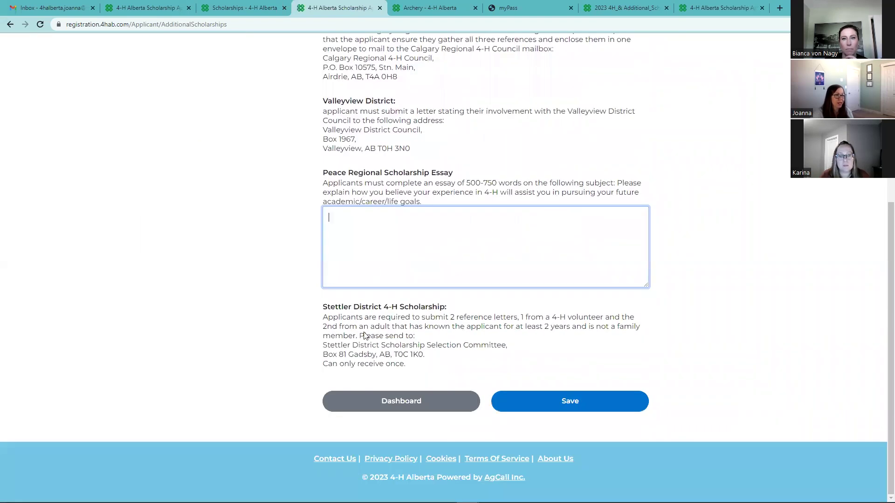
{"action": "left_click", "coordinate": [599, 396]}
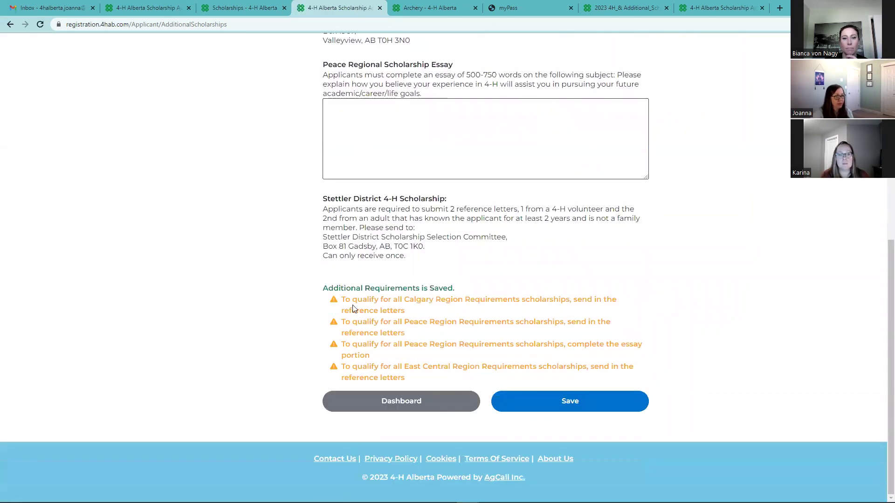
{"action": "left_click_drag", "start_coordinate": [328, 288], "coordinate": [648, 379]}
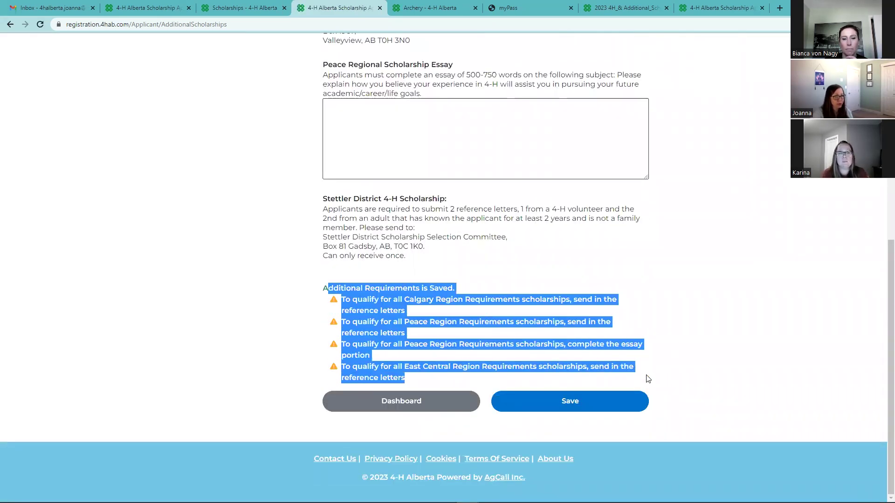
{"action": "scroll", "coordinate": [536, 293], "scroll_direction": "up", "scroll_amount": 3}
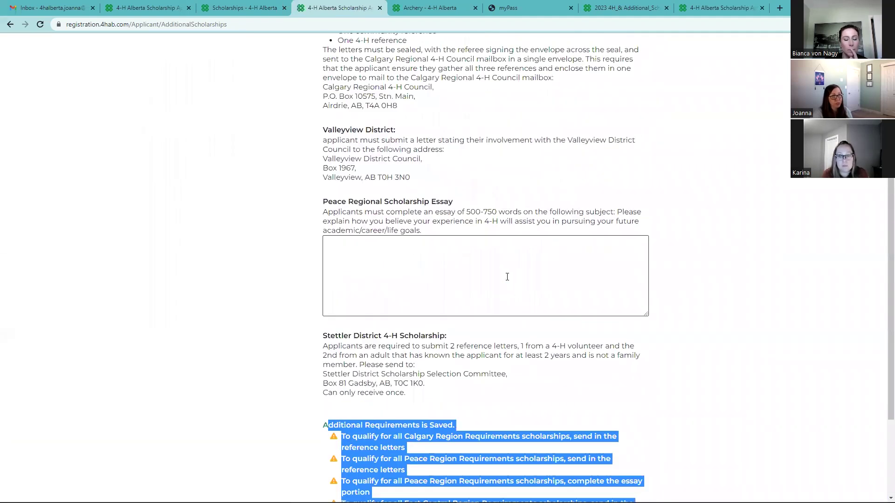
{"action": "scroll", "coordinate": [507, 277], "scroll_direction": "up", "scroll_amount": 6}
{"action": "scroll", "coordinate": [459, 252], "scroll_direction": "down", "scroll_amount": 9}
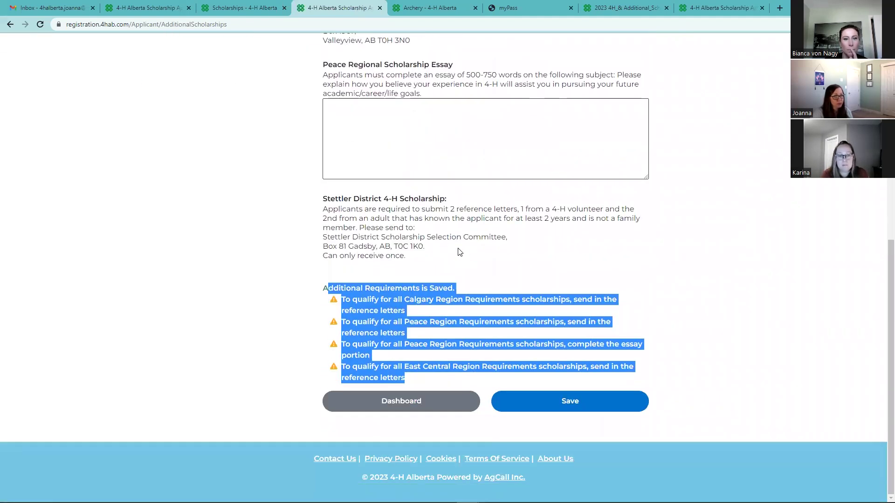
{"action": "left_click", "coordinate": [425, 400]}
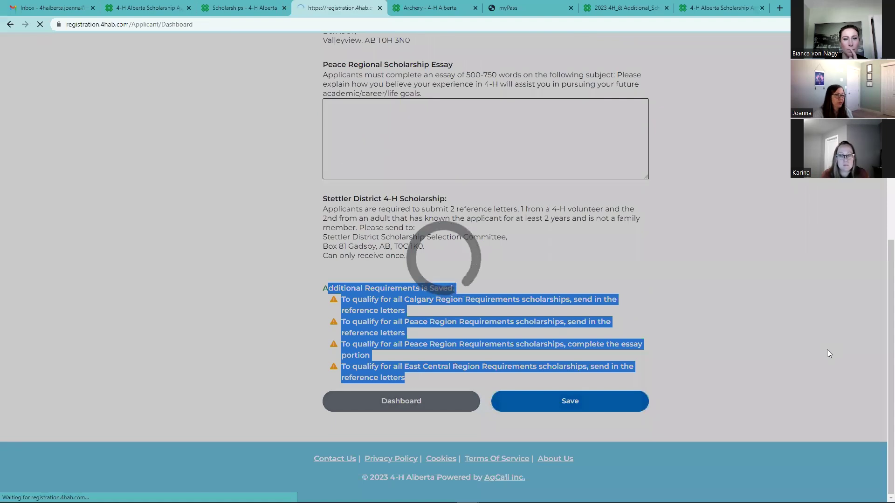
- Open the printer-friendly preview from the Submit Your Application section
{"action": "scroll", "coordinate": [685, 200], "scroll_direction": "down", "scroll_amount": 4}
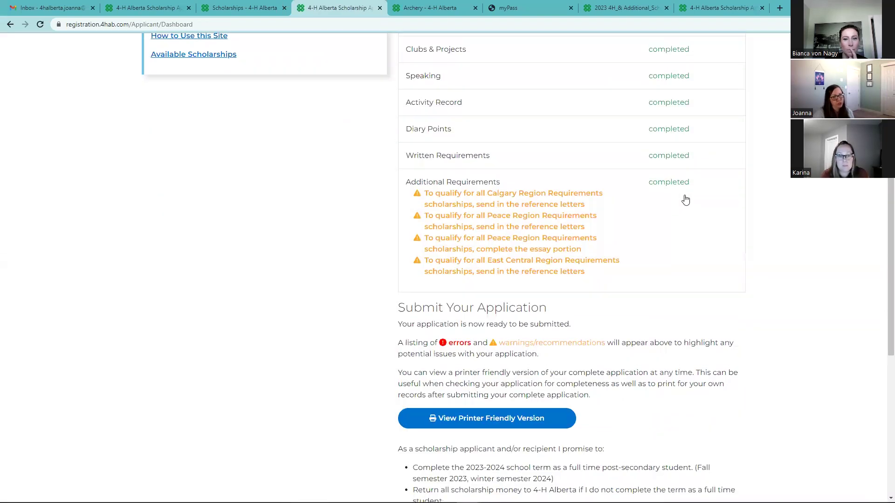
{"action": "scroll", "coordinate": [685, 200], "scroll_direction": "up", "scroll_amount": 4}
{"action": "scroll", "coordinate": [645, 256], "scroll_direction": "down", "scroll_amount": 6}
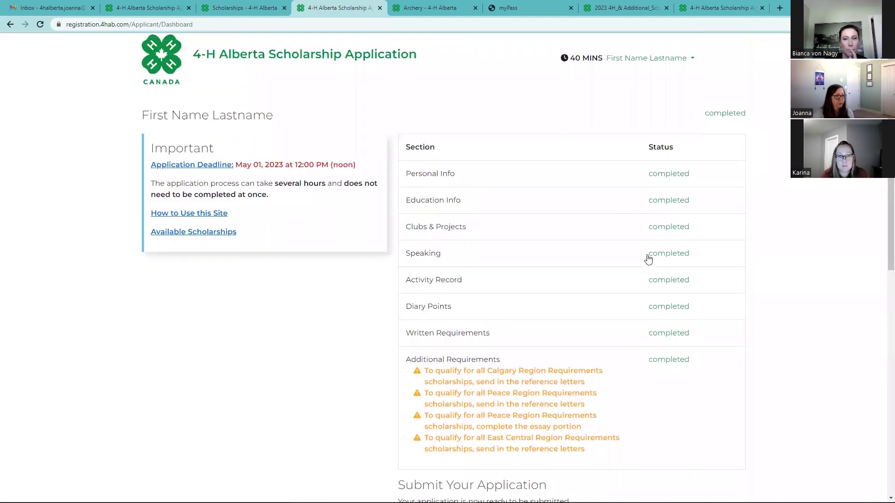
{"action": "scroll", "coordinate": [646, 251], "scroll_direction": "up", "scroll_amount": 8}
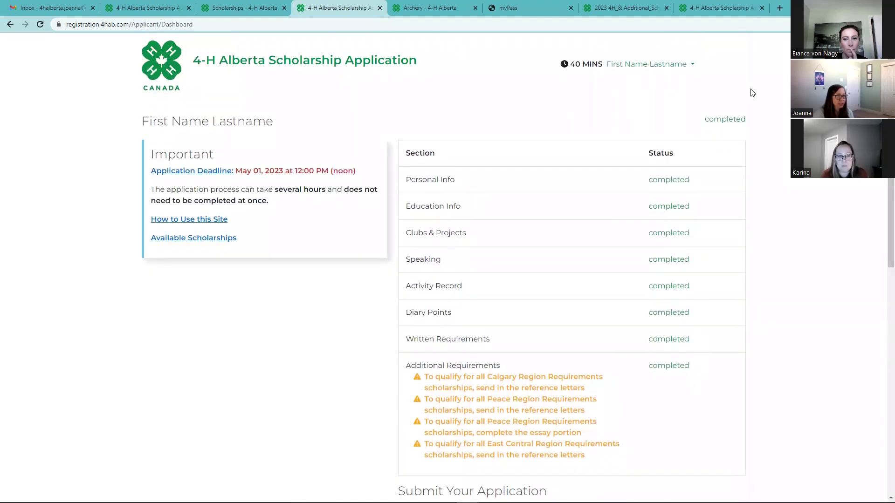
{"action": "scroll", "coordinate": [533, 219], "scroll_direction": "down", "scroll_amount": 2}
{"action": "scroll", "coordinate": [532, 219], "scroll_direction": "down", "scroll_amount": 6}
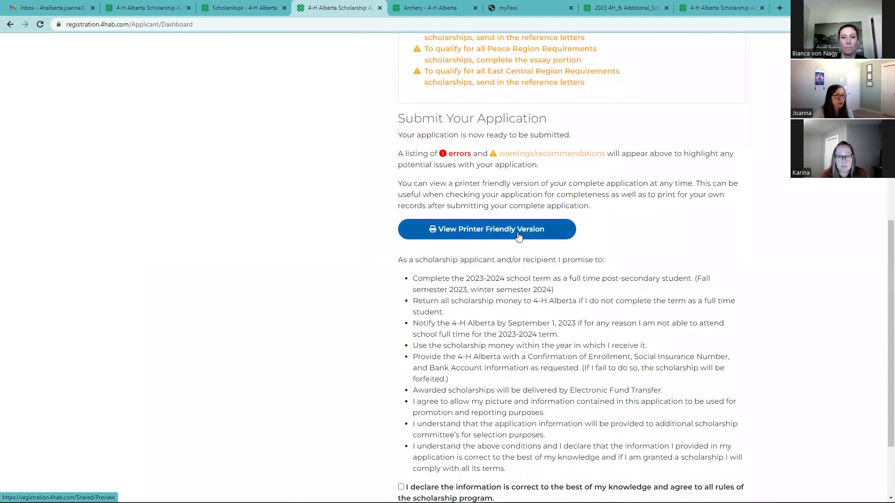
{"action": "left_click", "coordinate": [528, 231]}
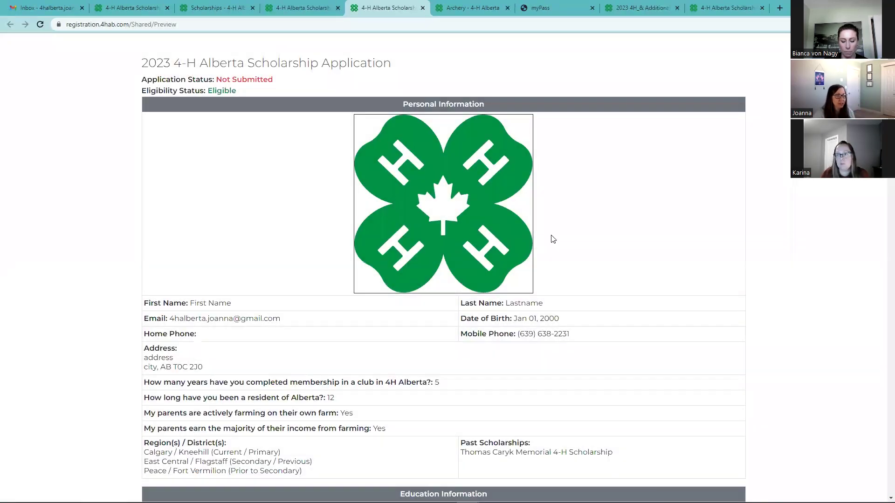
- Scroll through the preview, noting its Not Submitted application status
{"action": "scroll", "coordinate": [502, 235], "scroll_direction": "down", "scroll_amount": 13}
{"action": "scroll", "coordinate": [501, 235], "scroll_direction": "down", "scroll_amount": 11}
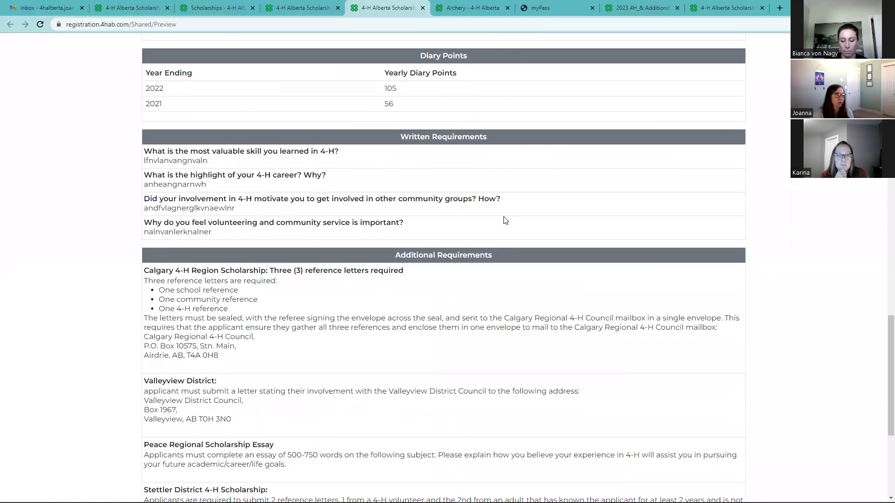
{"action": "scroll", "coordinate": [504, 219], "scroll_direction": "up", "scroll_amount": 20}
{"action": "scroll", "coordinate": [504, 219], "scroll_direction": "up", "scroll_amount": 2}
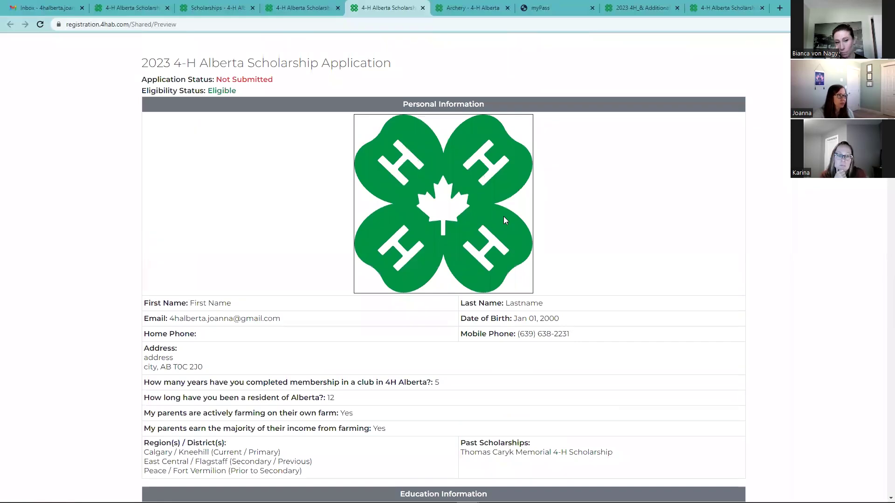
{"action": "scroll", "coordinate": [504, 217], "scroll_direction": "down", "scroll_amount": 1}
{"action": "scroll", "coordinate": [504, 218], "scroll_direction": "up", "scroll_amount": 1}
{"action": "left_click_drag", "start_coordinate": [147, 79], "coordinate": [281, 84]}
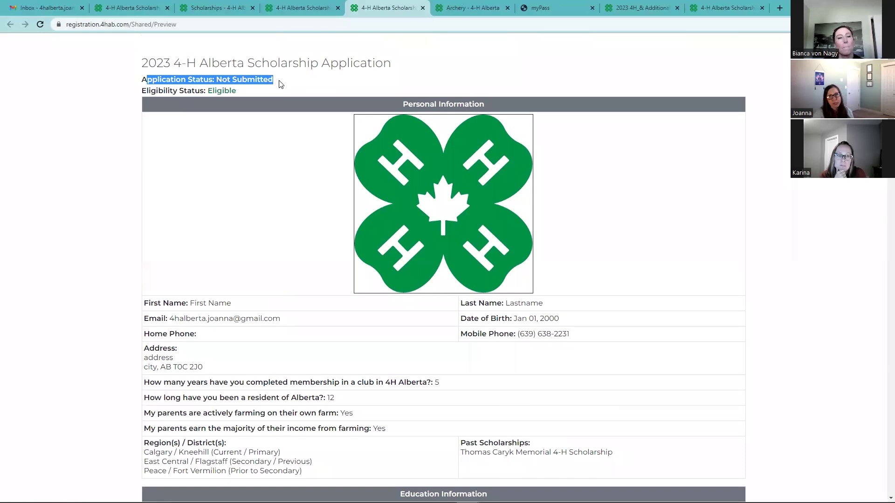
{"action": "left_click", "coordinate": [291, 79]}
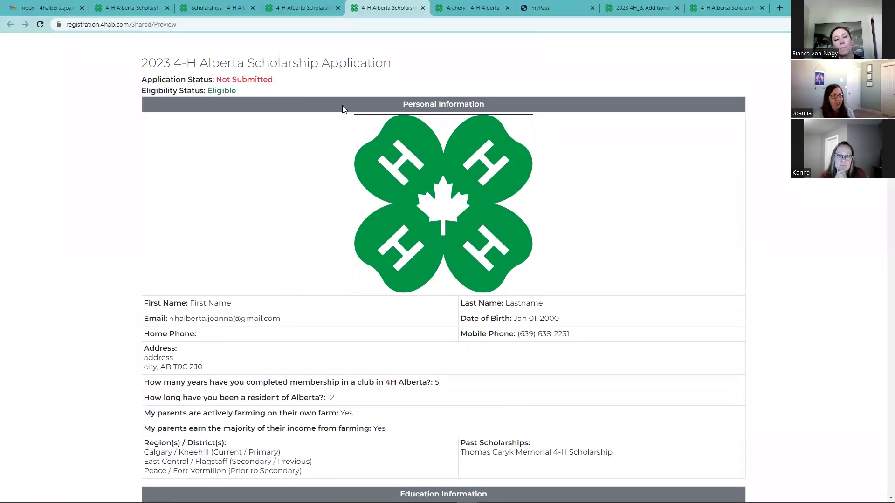
{"action": "scroll", "coordinate": [342, 107], "scroll_direction": "down", "scroll_amount": 1}
{"action": "scroll", "coordinate": [343, 108], "scroll_direction": "down", "scroll_amount": 20}
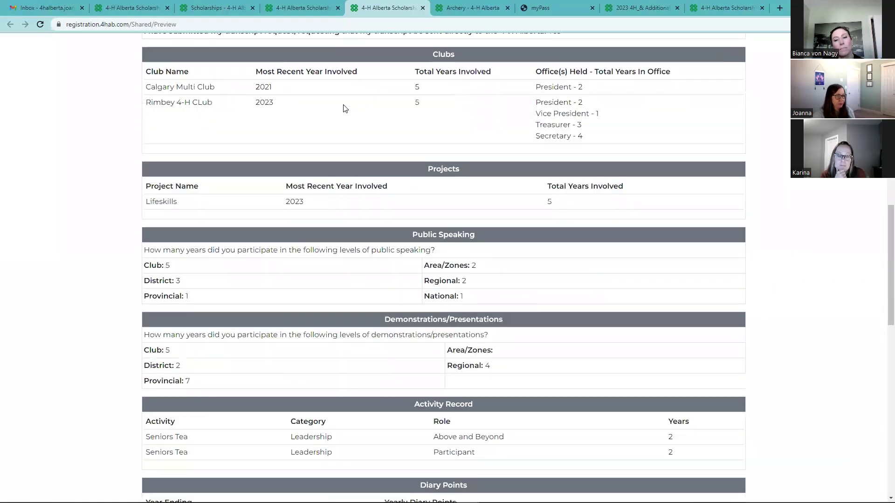
{"action": "scroll", "coordinate": [344, 108], "scroll_direction": "up", "scroll_amount": 20}
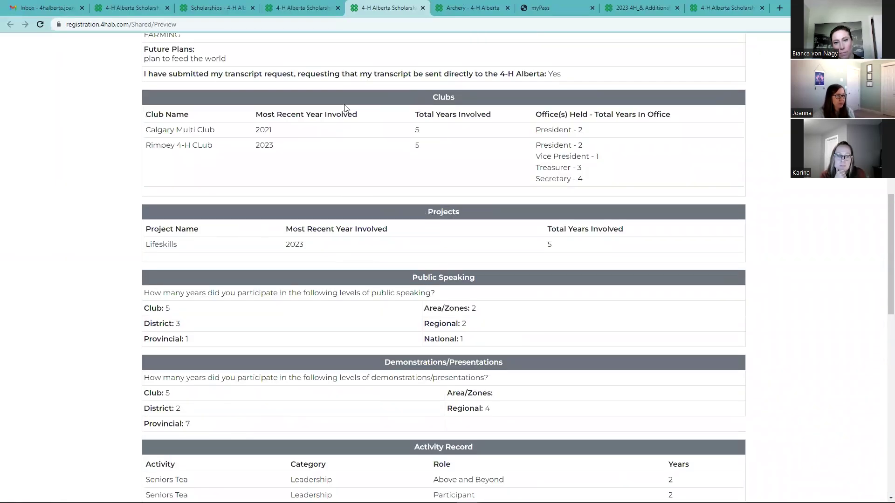
- Return to the dashboard and bring the applicant promises, including the scholarship-money promise, into view
{"action": "left_click", "coordinate": [326, 7]}
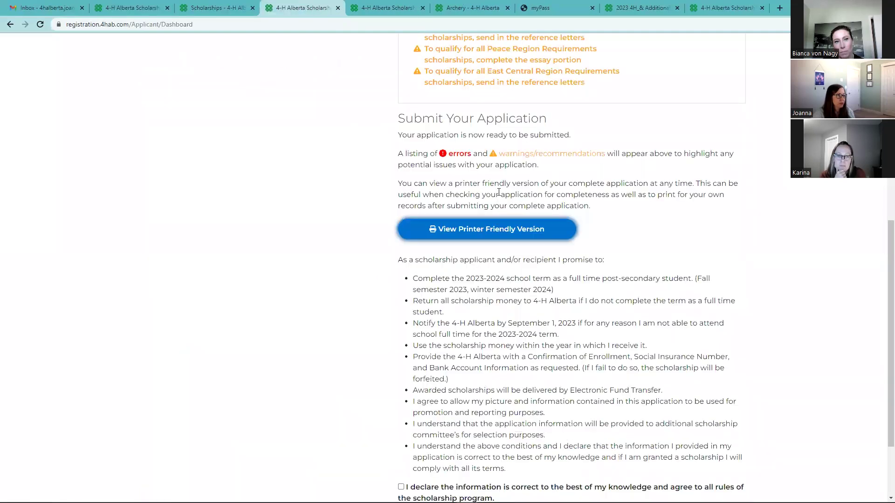
{"action": "scroll", "coordinate": [461, 140], "scroll_direction": "up", "scroll_amount": 6}
{"action": "scroll", "coordinate": [463, 144], "scroll_direction": "down", "scroll_amount": 7}
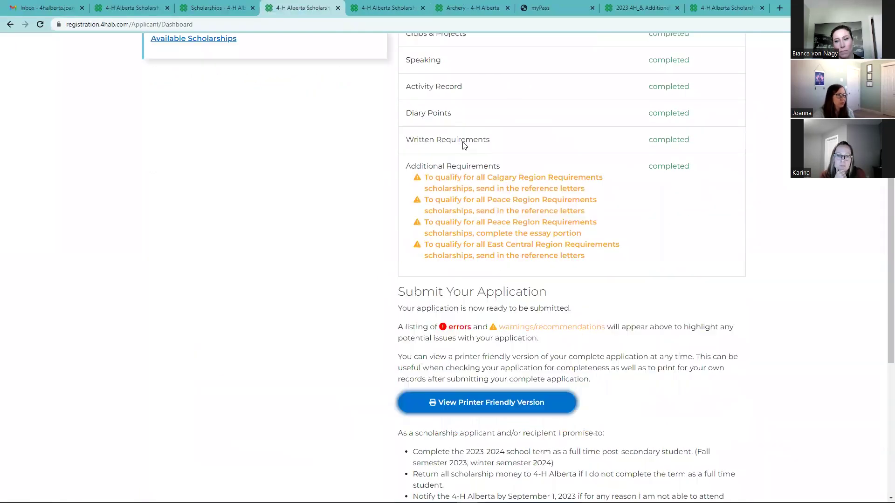
{"action": "scroll", "coordinate": [463, 146], "scroll_direction": "down", "scroll_amount": 2}
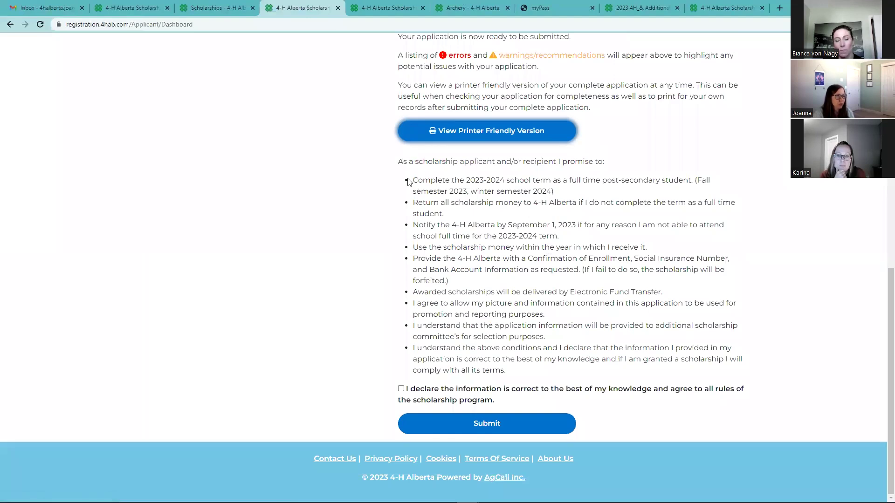
{"action": "left_click_drag", "start_coordinate": [399, 161], "coordinate": [538, 177]}
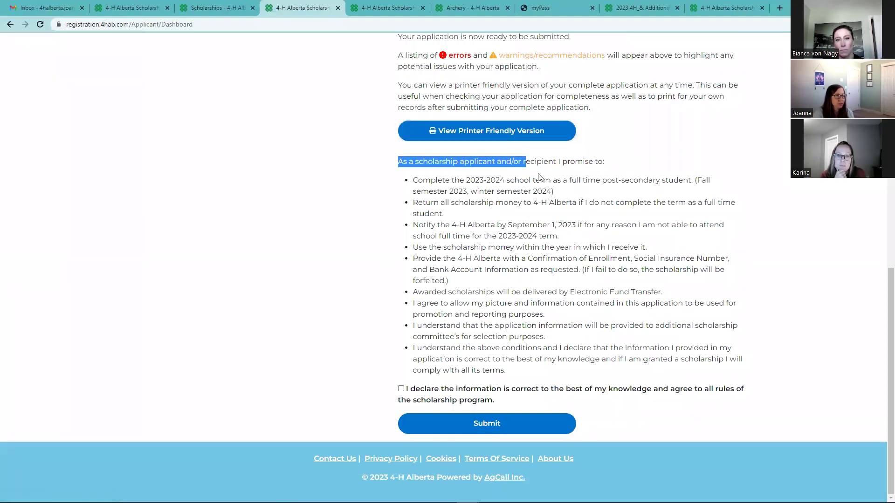
{"action": "left_click", "coordinate": [538, 177]}
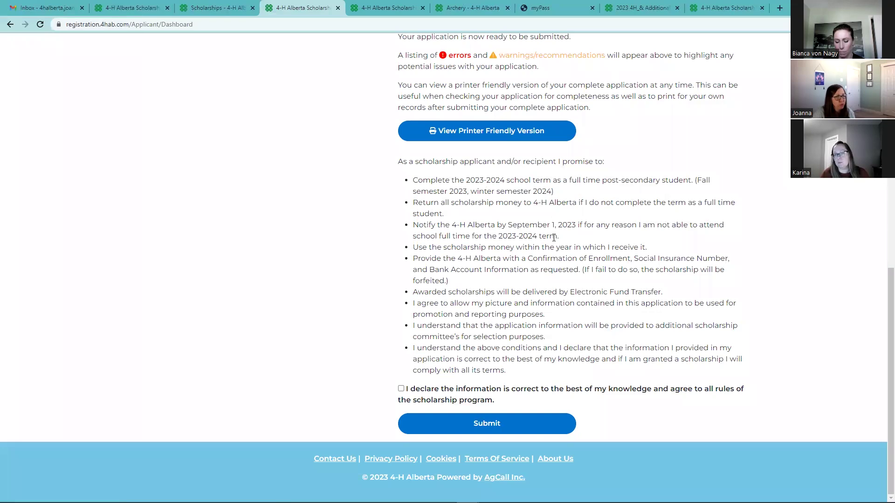
{"action": "left_click_drag", "start_coordinate": [461, 245], "coordinate": [645, 246]}
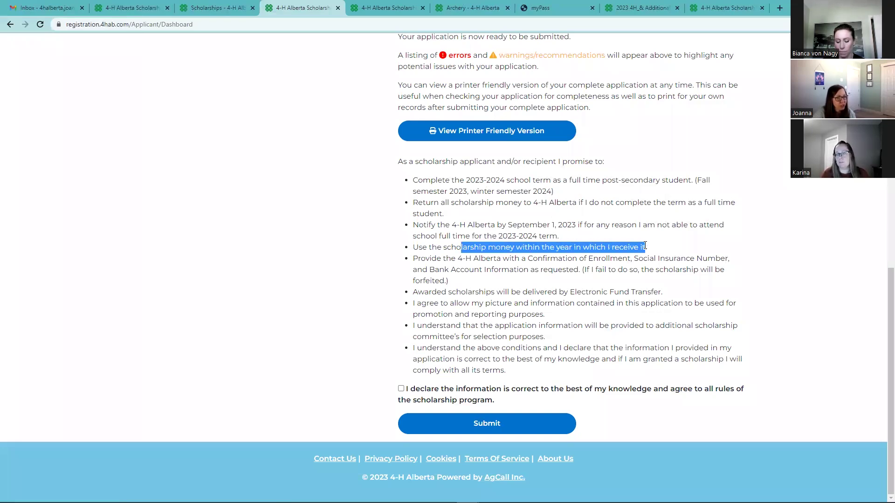
- Review the promises about enrollment information, bank account details and picture consent
{"action": "left_click", "coordinate": [449, 259]}
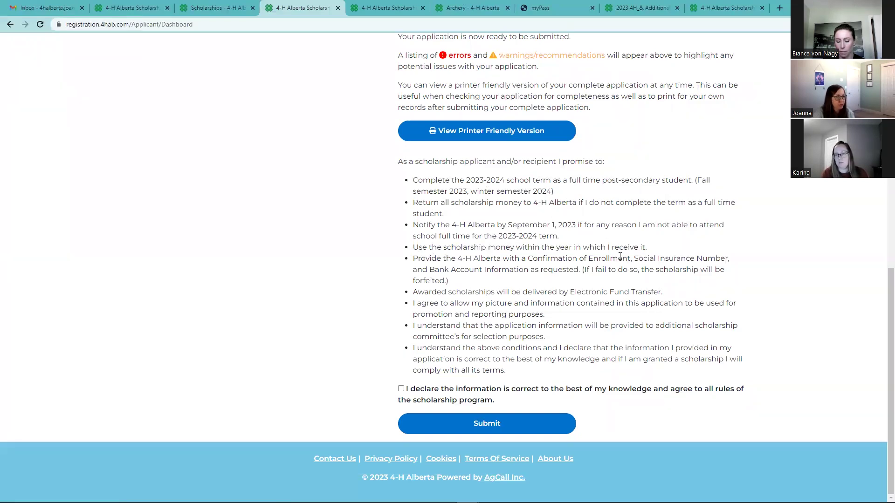
{"action": "left_click_drag", "start_coordinate": [413, 259], "coordinate": [581, 269]}
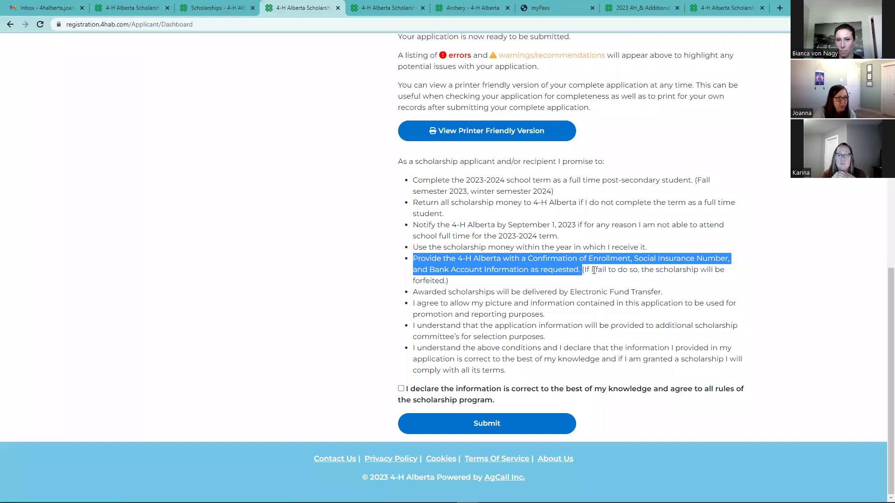
{"action": "left_click", "coordinate": [423, 281]}
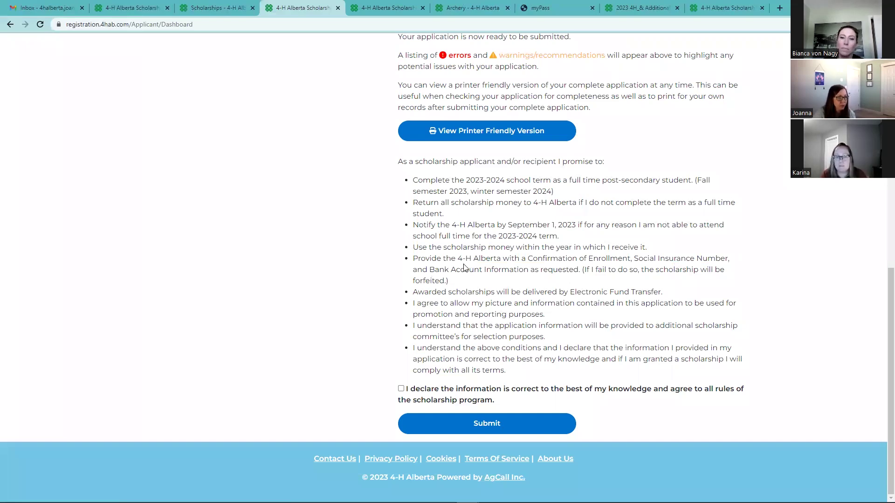
{"action": "left_click_drag", "start_coordinate": [434, 270], "coordinate": [526, 270]}
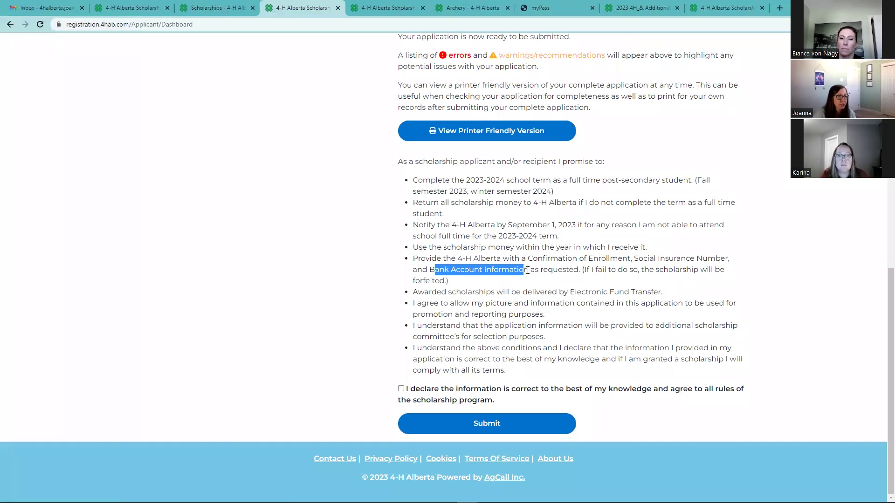
{"action": "left_click_drag", "start_coordinate": [441, 304], "coordinate": [574, 319]}
{"action": "left_click", "coordinate": [545, 318]}
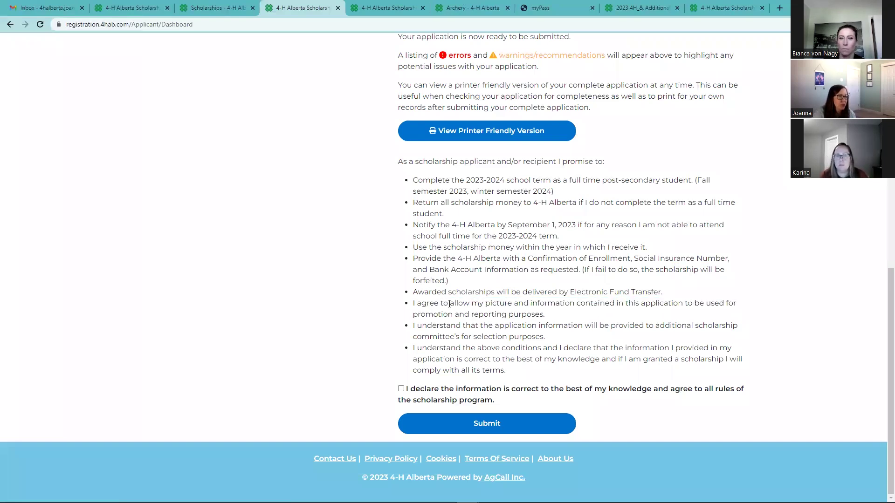
{"action": "mouse_move", "coordinate": [414, 306]}
{"action": "left_mouse_down"}
{"action": "mouse_move", "coordinate": [550, 316]}
{"action": "mouse_move", "coordinate": [404, 311]}
{"action": "left_mouse_up"}
{"action": "left_click", "coordinate": [553, 319]}
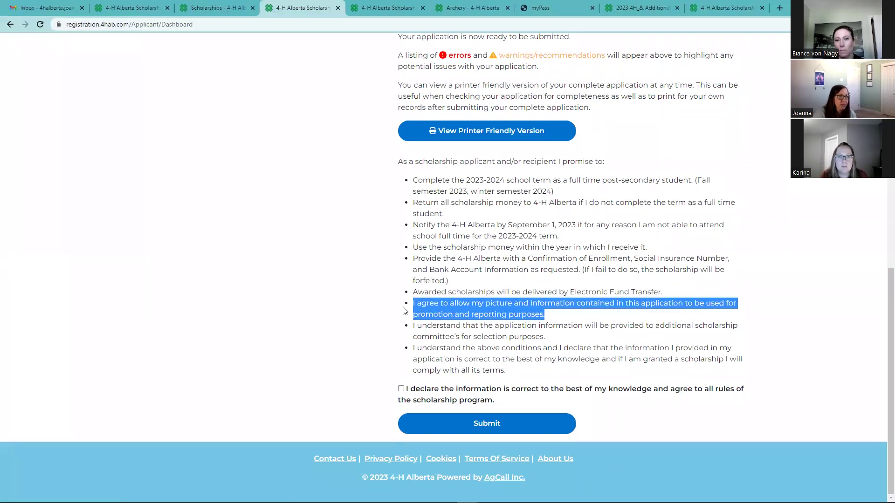
{"action": "left_click", "coordinate": [556, 318]}
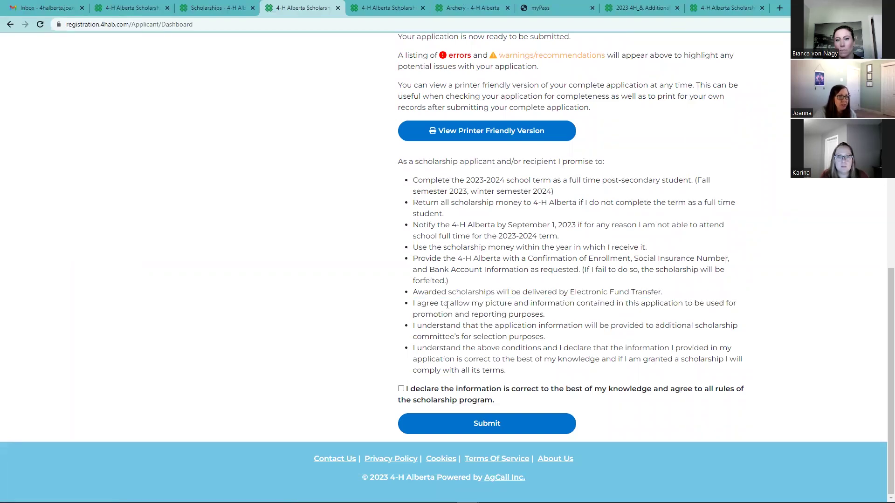
{"action": "left_click_drag", "start_coordinate": [414, 302], "coordinate": [561, 316]}
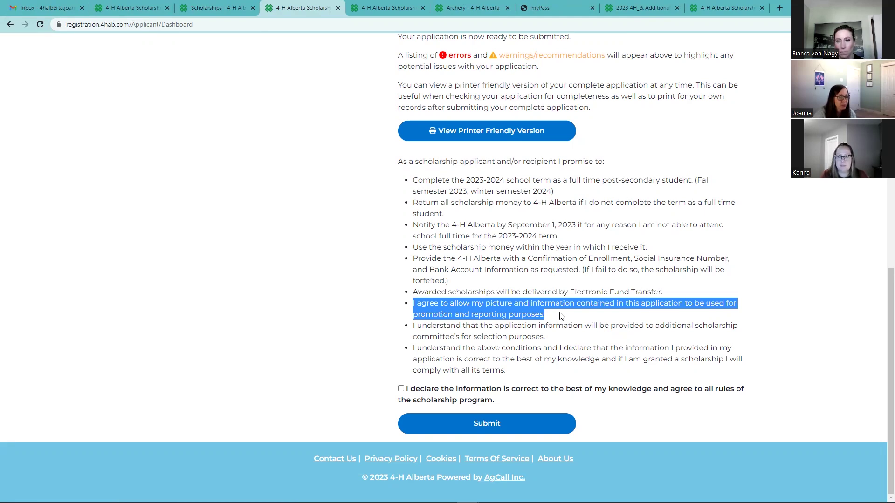
{"action": "left_click", "coordinate": [514, 311]}
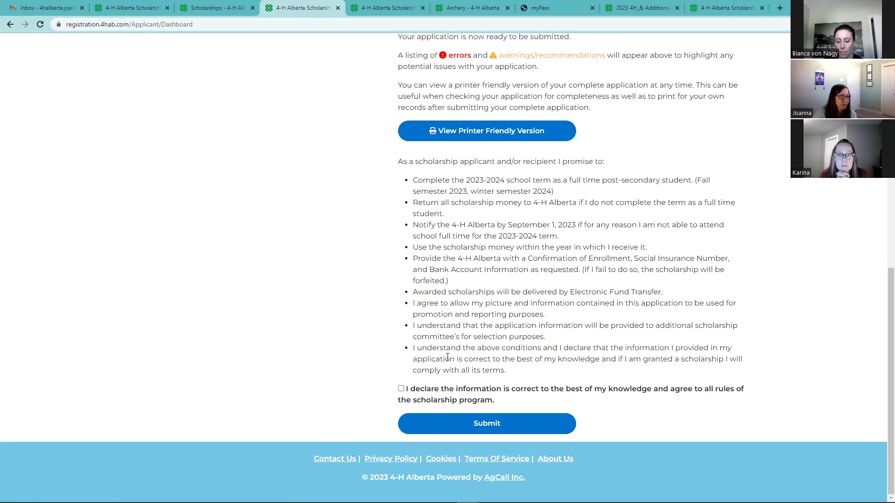
- Read the final declaration wording and tick the declaration that the information is correct
{"action": "left_click_drag", "start_coordinate": [431, 348], "coordinate": [412, 349]}
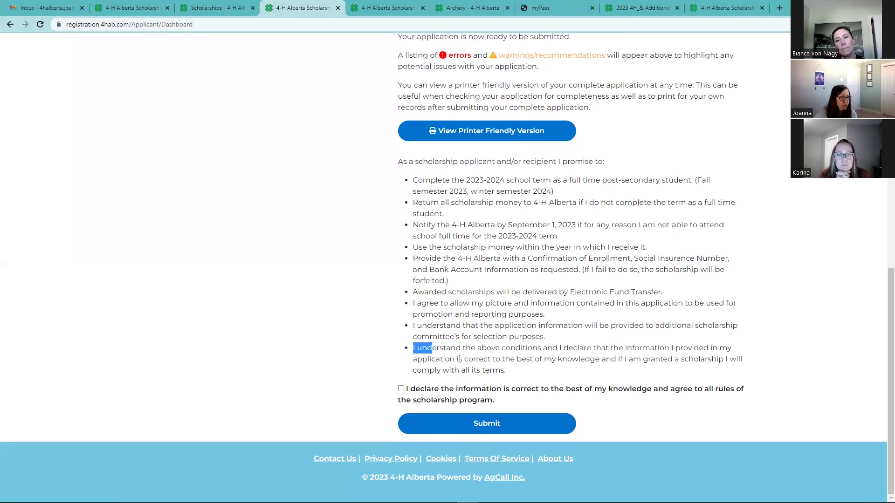
{"action": "left_click_drag", "start_coordinate": [633, 360], "coordinate": [744, 360]}
{"action": "left_click", "coordinate": [474, 372]}
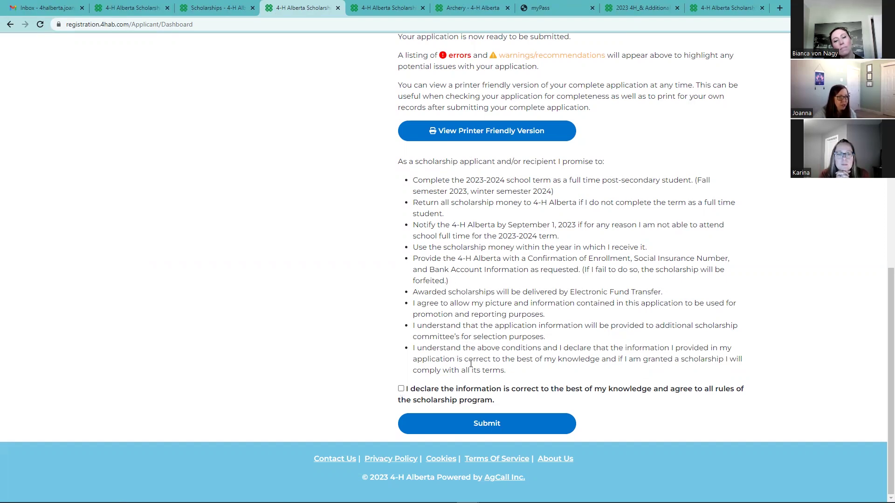
{"action": "left_click", "coordinate": [401, 389]}
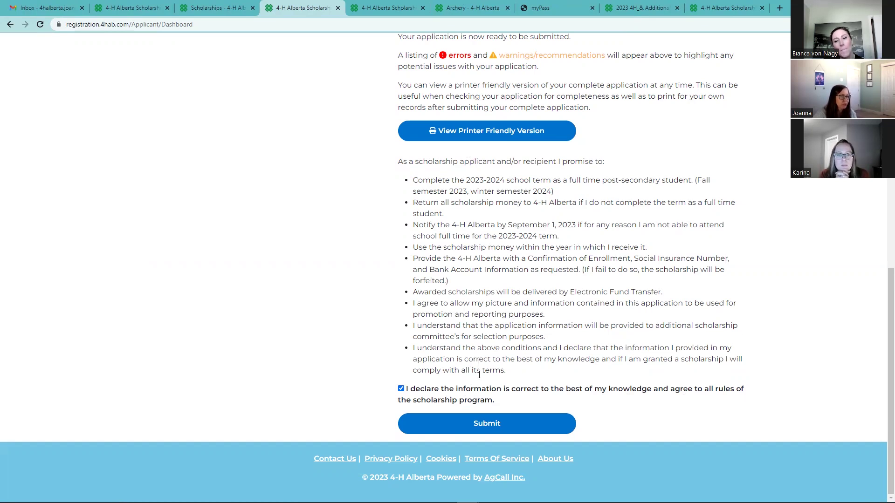
- Submit the application and point out the Thank You heading and confirmation sentence
{"action": "left_click", "coordinate": [498, 427]}
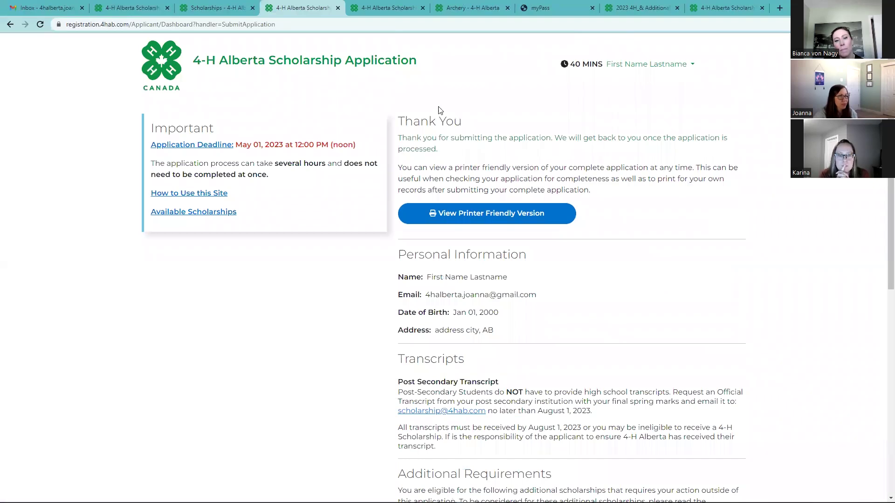
{"action": "left_click_drag", "start_coordinate": [411, 122], "coordinate": [553, 137]}
{"action": "left_click", "coordinate": [454, 135]}
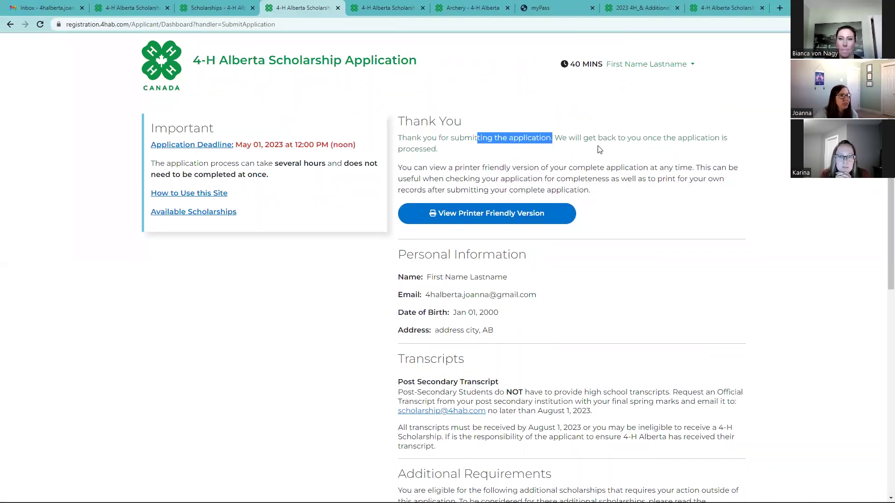
{"action": "left_click_drag", "start_coordinate": [611, 137], "coordinate": [727, 137]}
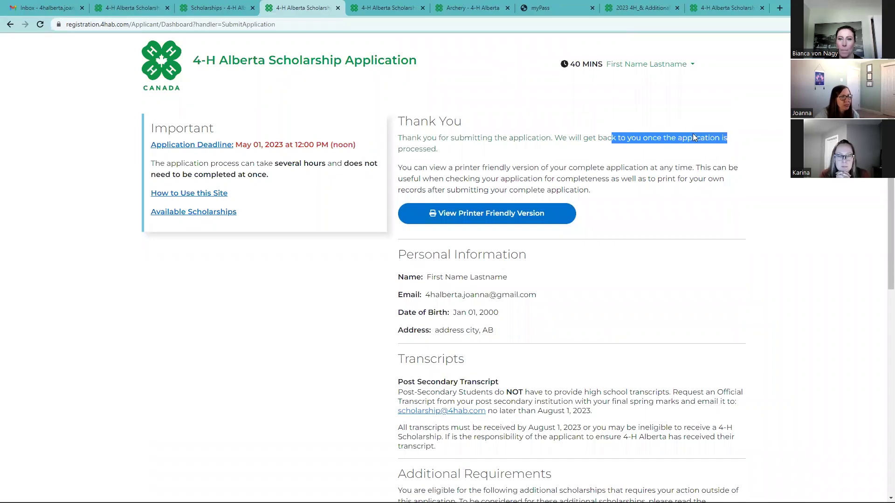
{"action": "left_click", "coordinate": [560, 135]}
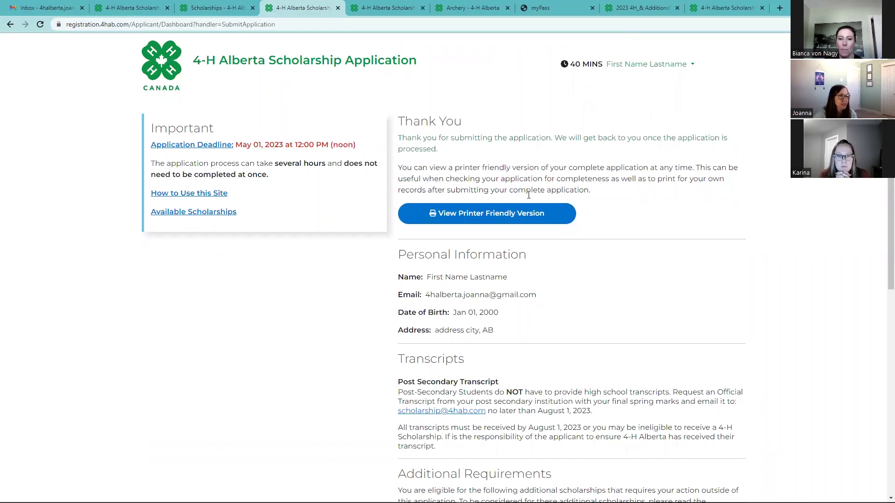
- Check the printer-friendly version shows status Submitted, then go back to the thank-you page
{"action": "left_click", "coordinate": [492, 214]}
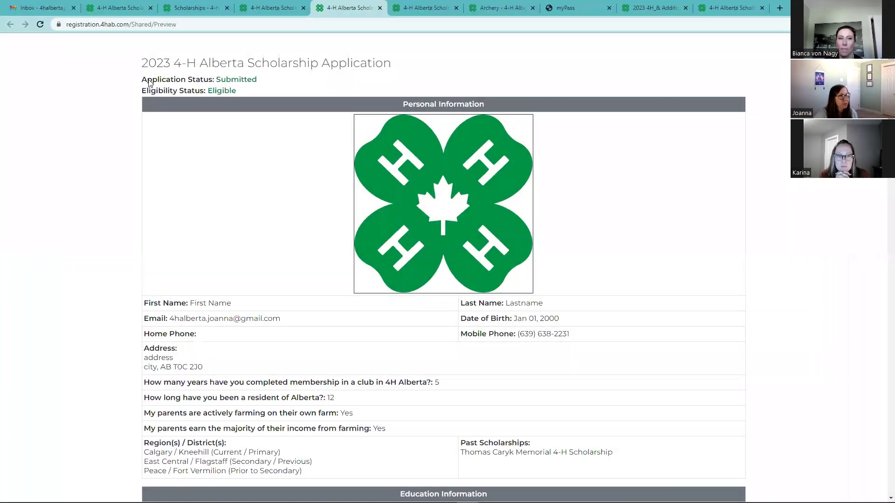
{"action": "left_click_drag", "start_coordinate": [148, 82], "coordinate": [267, 81]}
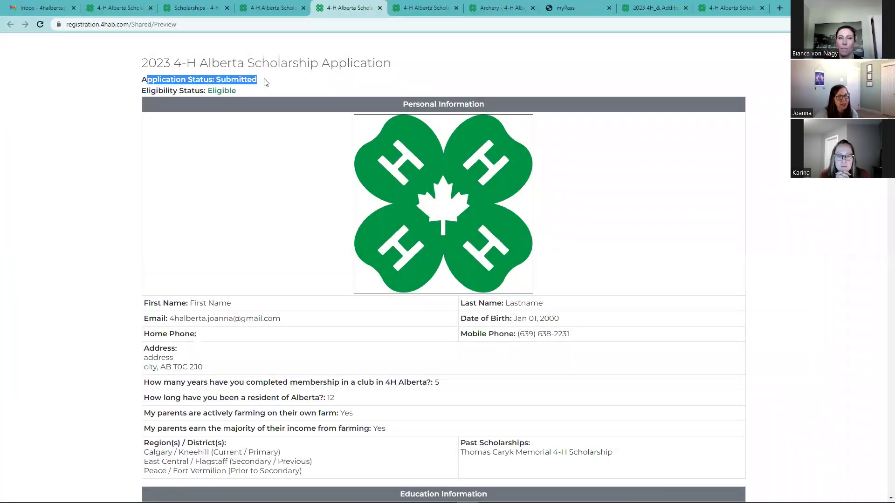
{"action": "left_click", "coordinate": [284, 88]}
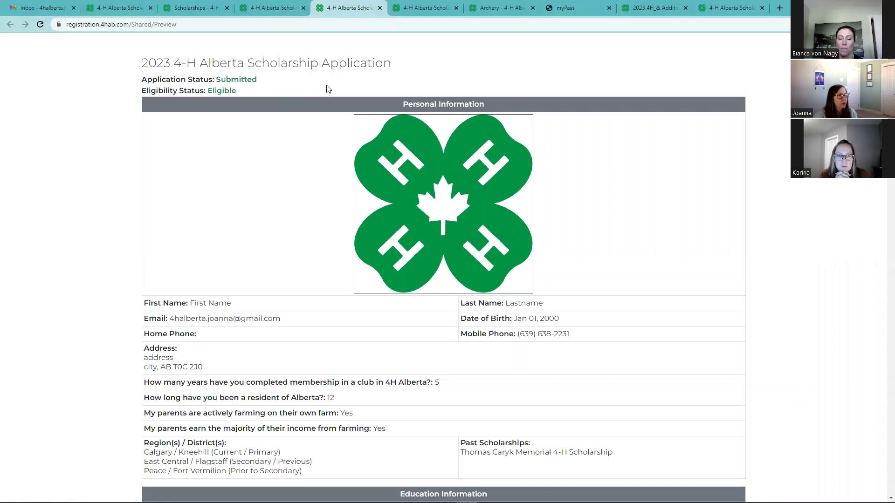
{"action": "scroll", "coordinate": [336, 78], "scroll_direction": "down", "scroll_amount": 10}
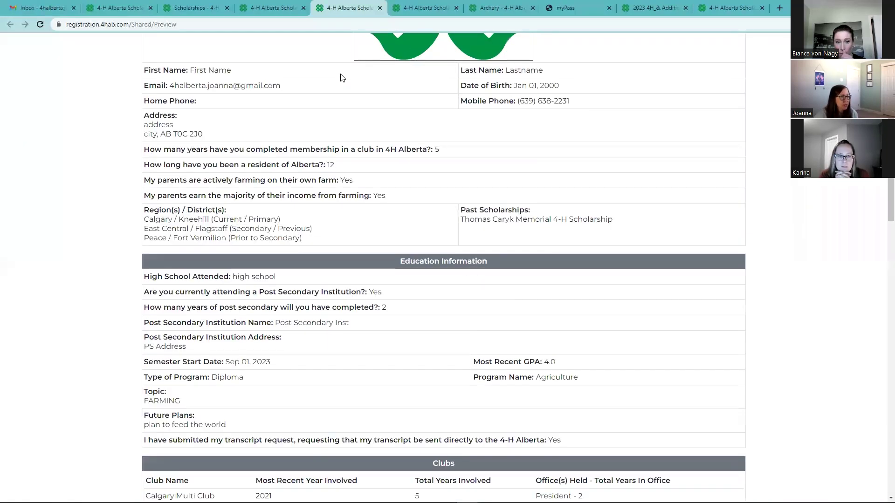
{"action": "scroll", "coordinate": [341, 79], "scroll_direction": "down", "scroll_amount": 2}
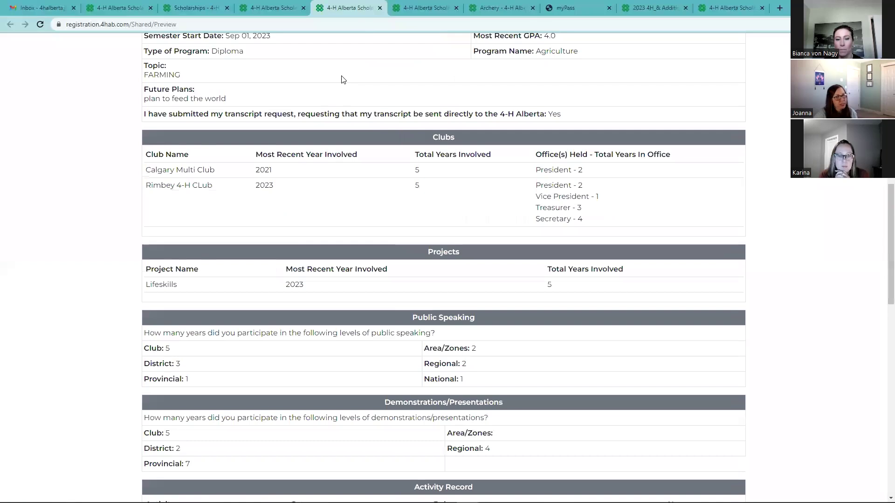
{"action": "scroll", "coordinate": [341, 78], "scroll_direction": "down", "scroll_amount": 13}
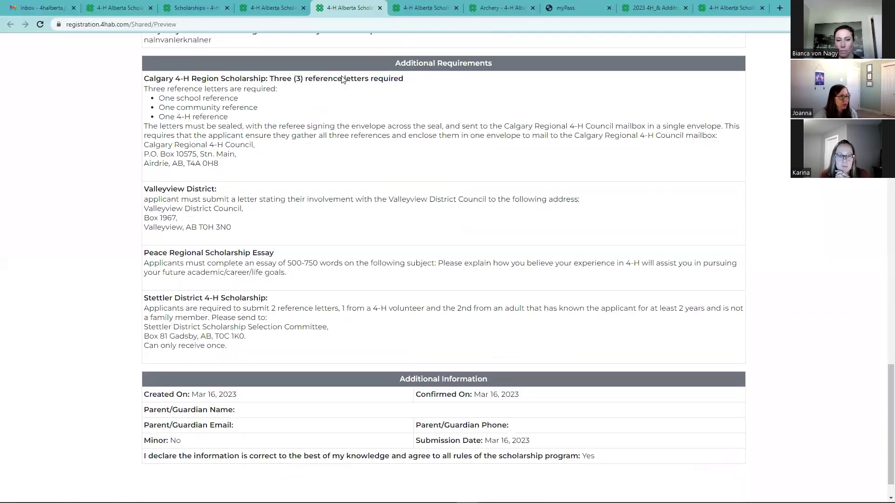
{"action": "scroll", "coordinate": [342, 79], "scroll_direction": "up", "scroll_amount": 8}
{"action": "scroll", "coordinate": [343, 79], "scroll_direction": "up", "scroll_amount": 17}
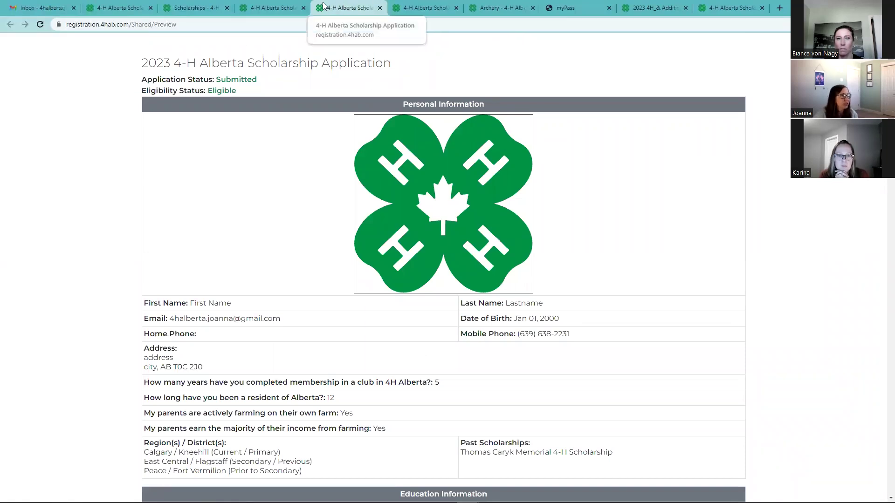
{"action": "left_click", "coordinate": [280, 8]}
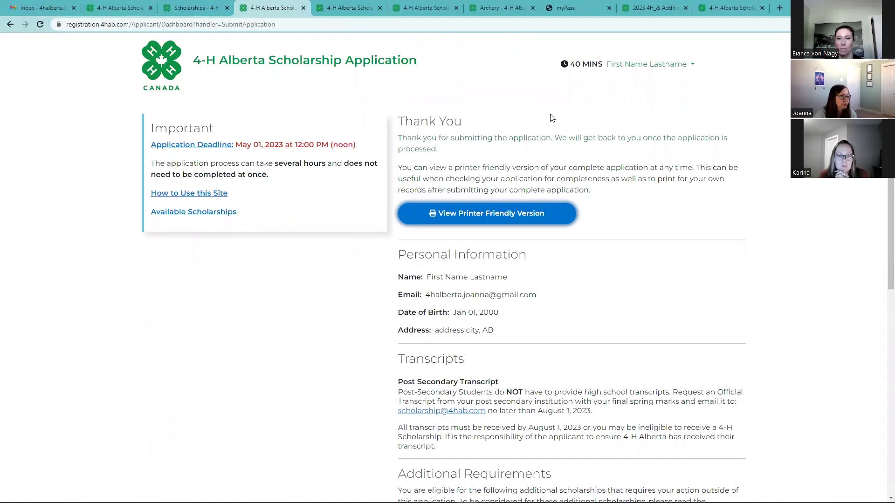
{"action": "scroll", "coordinate": [554, 122], "scroll_direction": "down", "scroll_amount": 3}
{"action": "left_click_drag", "start_coordinate": [397, 114], "coordinate": [543, 188]}
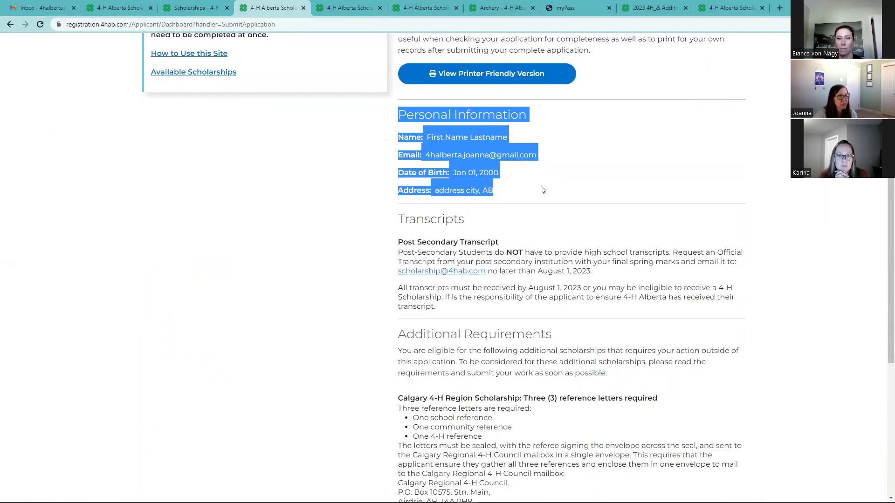
{"action": "left_click", "coordinate": [550, 174]}
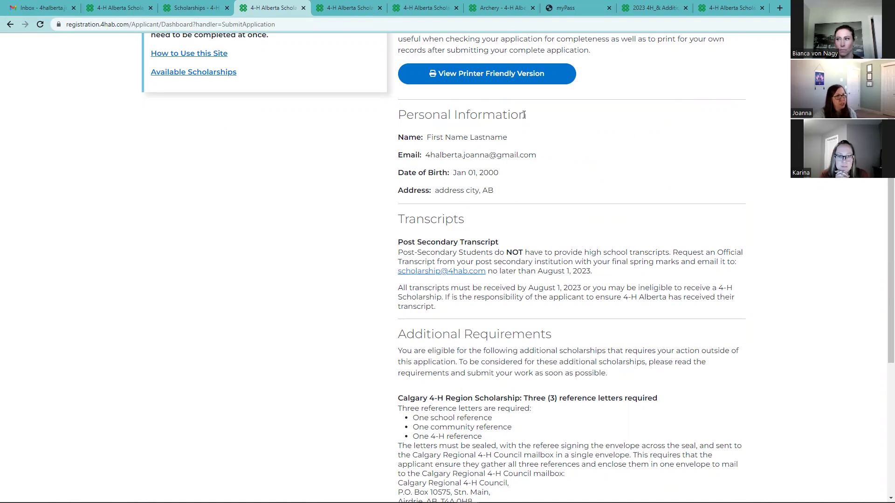
{"action": "left_click_drag", "start_coordinate": [397, 119], "coordinate": [557, 124]}
{"action": "left_click", "coordinate": [553, 128]}
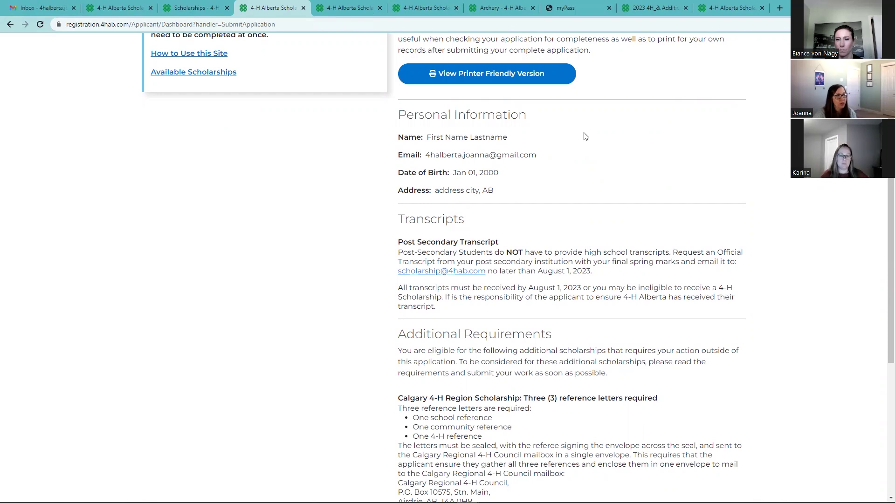
{"action": "scroll", "coordinate": [583, 141], "scroll_direction": "down", "scroll_amount": 1}
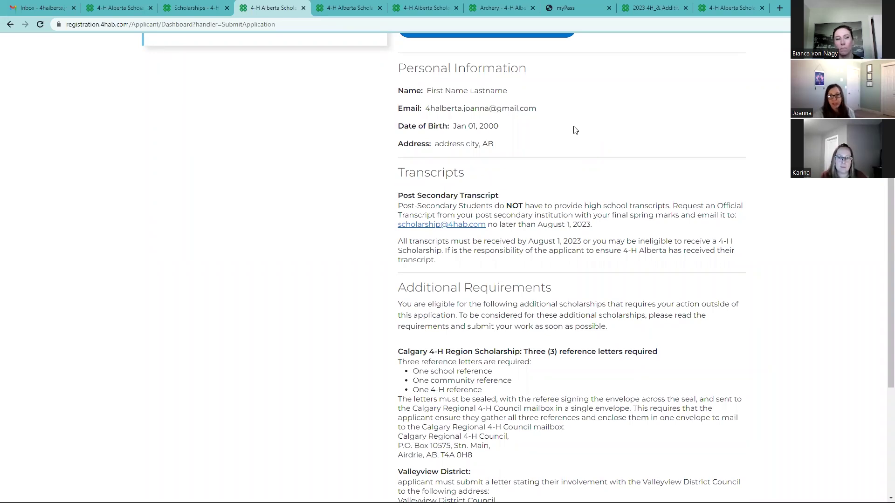
{"action": "scroll", "coordinate": [573, 130], "scroll_direction": "down", "scroll_amount": 2}
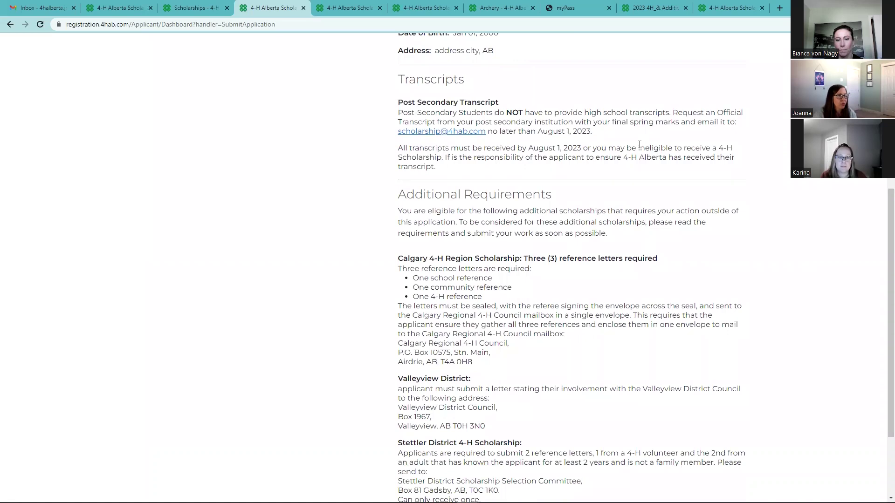
{"action": "scroll", "coordinate": [639, 144], "scroll_direction": "up", "scroll_amount": 6}
{"action": "scroll", "coordinate": [640, 147], "scroll_direction": "down", "scroll_amount": 4}
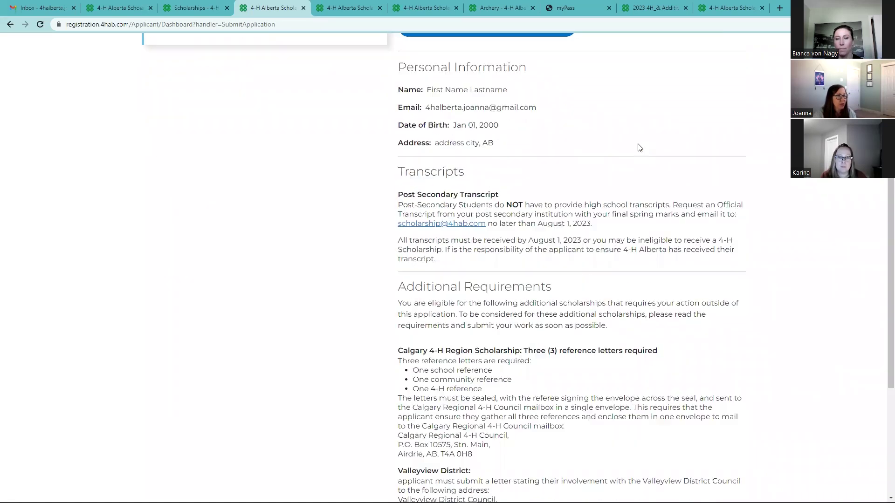
{"action": "scroll", "coordinate": [639, 147], "scroll_direction": "down", "scroll_amount": 1}
{"action": "left_click_drag", "start_coordinate": [404, 126], "coordinate": [485, 215]}
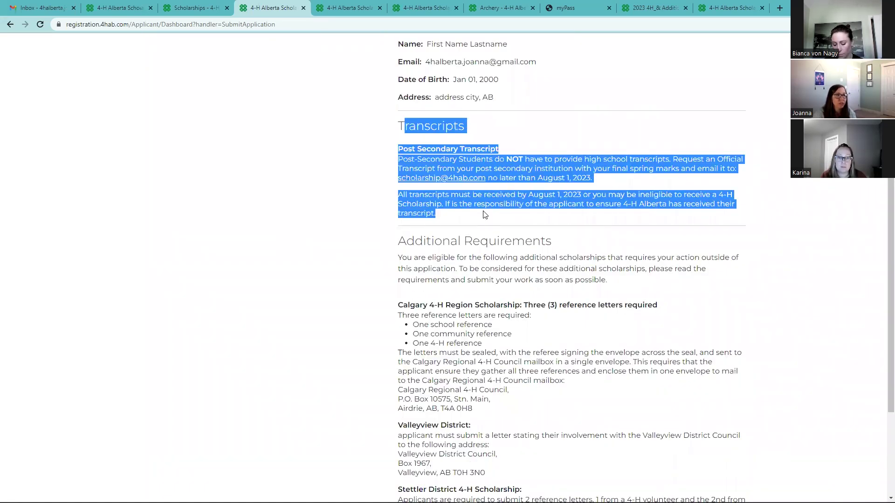
{"action": "left_click", "coordinate": [565, 220]}
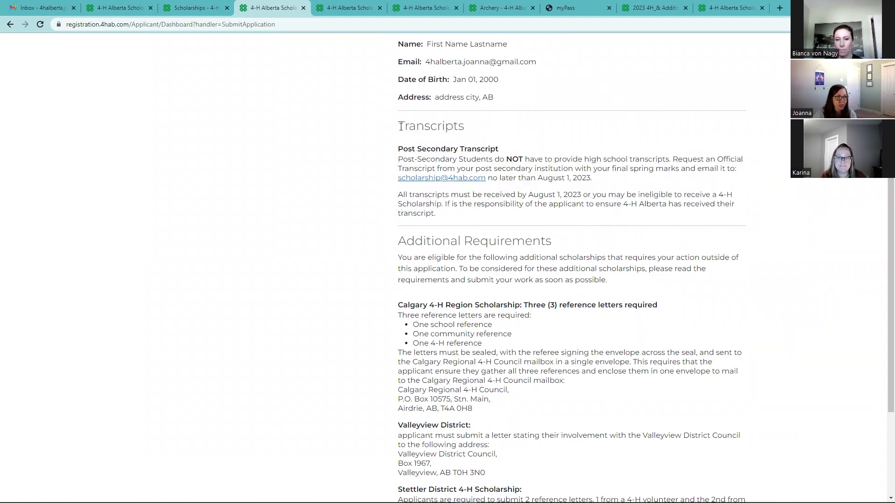
{"action": "left_click_drag", "start_coordinate": [397, 178], "coordinate": [488, 178]}
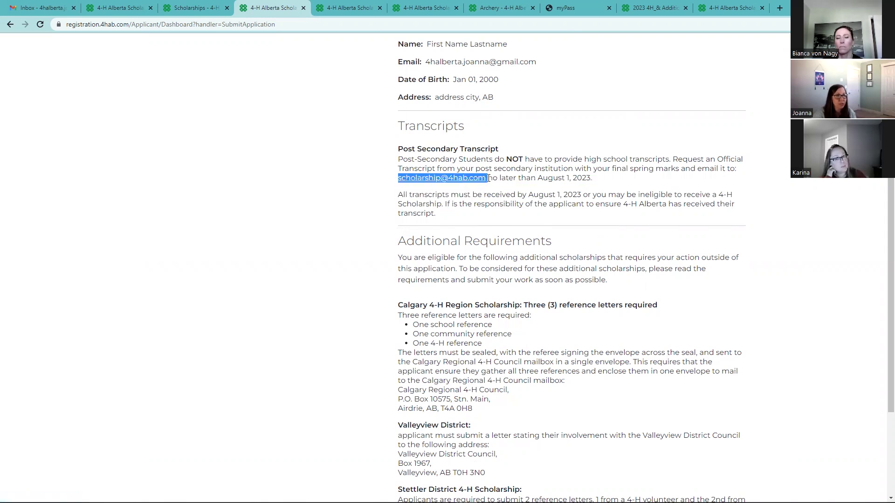
{"action": "left_click", "coordinate": [530, 177]}
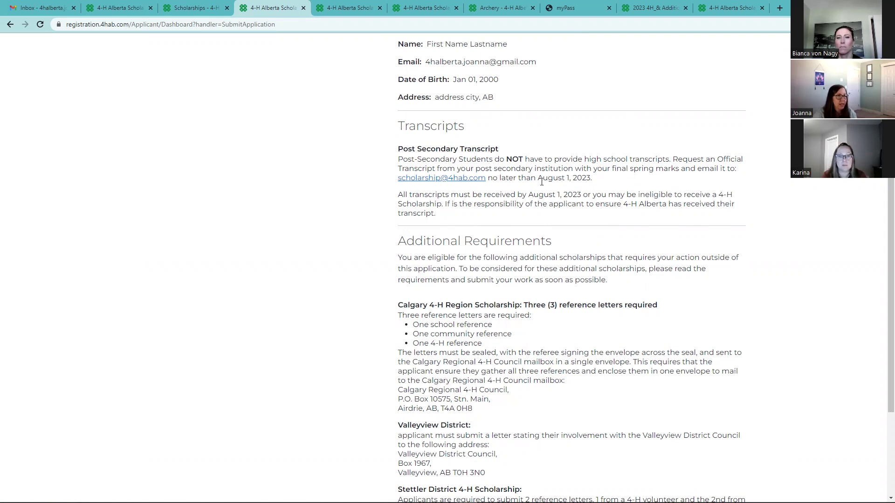
{"action": "left_click_drag", "start_coordinate": [538, 179], "coordinate": [600, 181]}
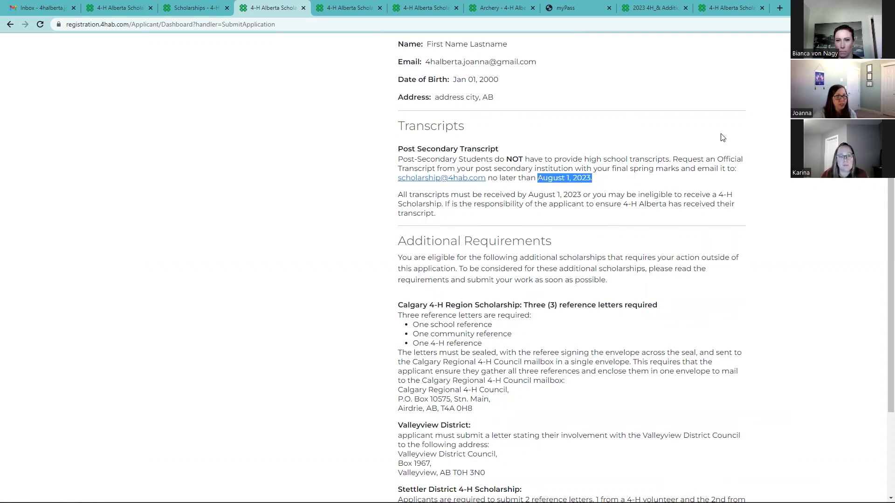
{"action": "left_click", "coordinate": [661, 153]}
- Point out the Additional Requirements heading and the Calgary 4-H Region Scholarship requirements
{"action": "scroll", "coordinate": [662, 154], "scroll_direction": "down", "scroll_amount": 3}
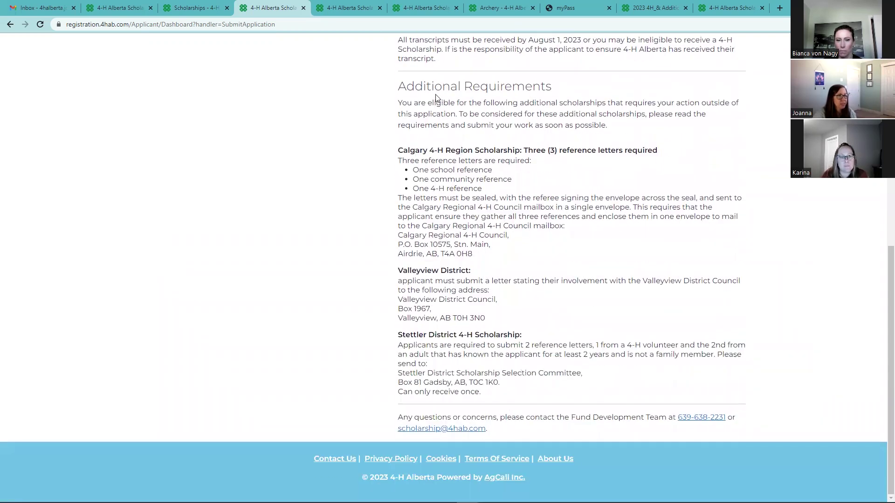
{"action": "triple_click", "coordinate": [528, 90]}
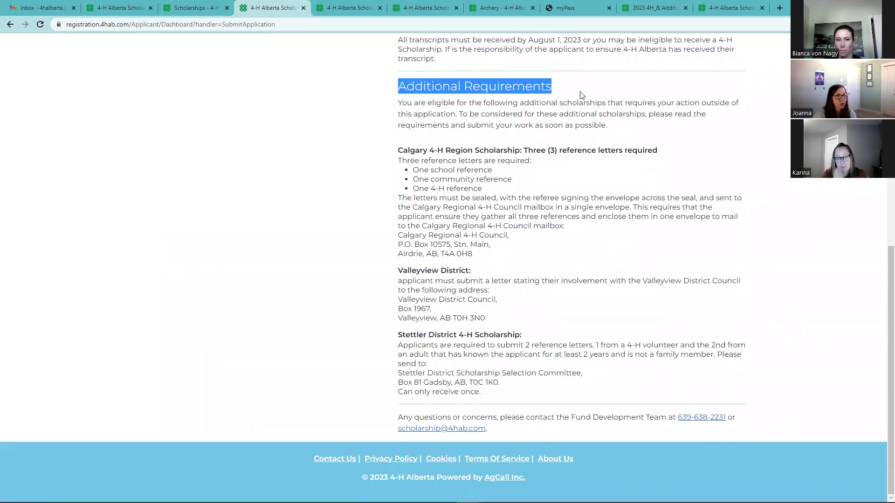
{"action": "left_click", "coordinate": [581, 115]}
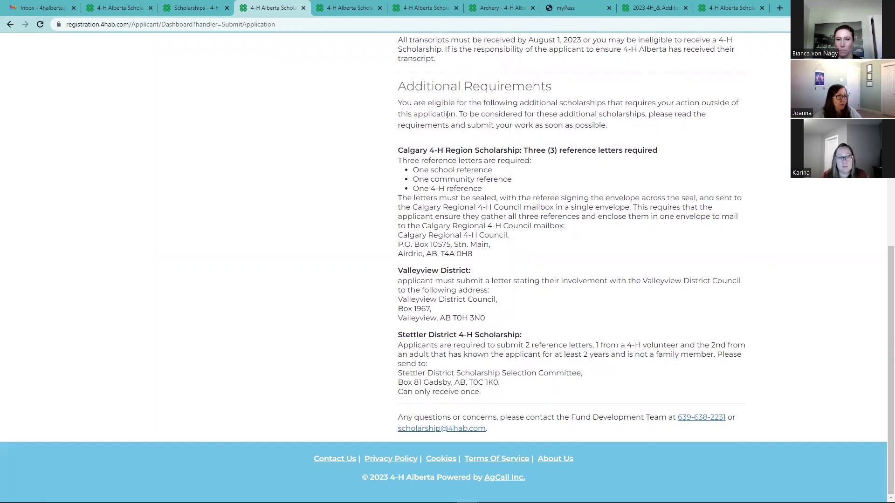
{"action": "left_click_drag", "start_coordinate": [399, 152], "coordinate": [504, 255]}
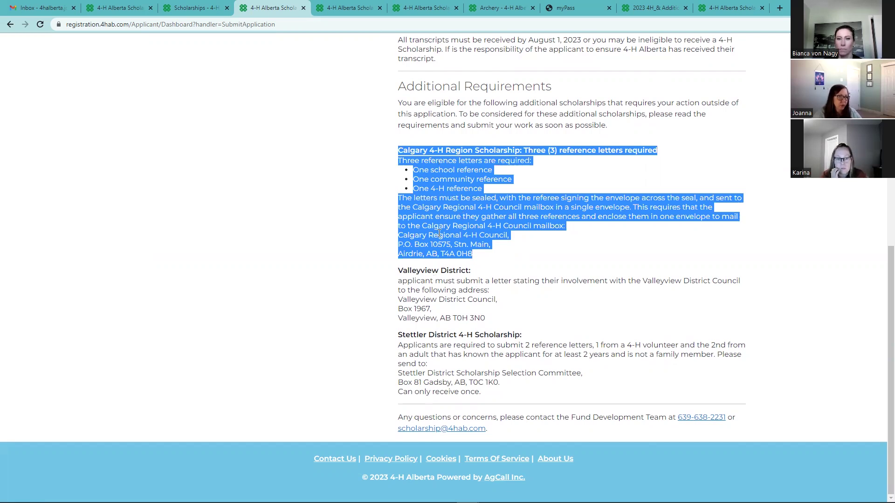
{"action": "left_click", "coordinate": [443, 279]}
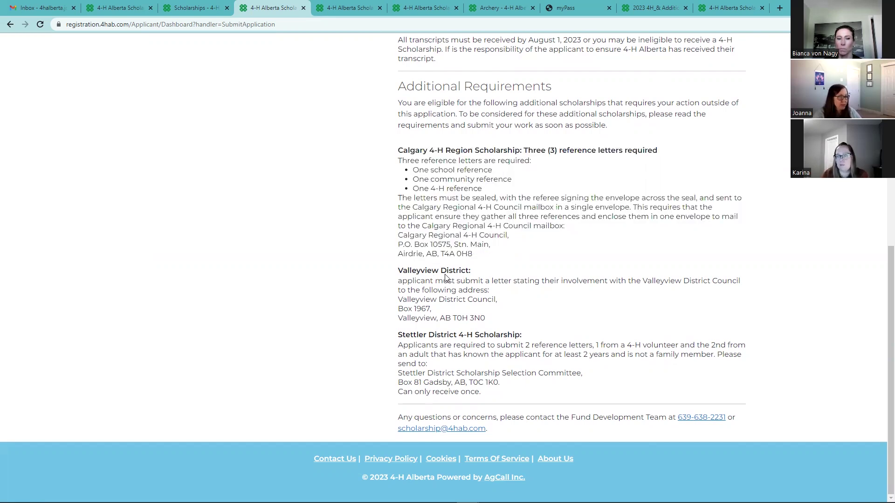
{"action": "scroll", "coordinate": [446, 278], "scroll_direction": "up", "scroll_amount": 8}
{"action": "scroll", "coordinate": [446, 278], "scroll_direction": "up", "scroll_amount": 1}
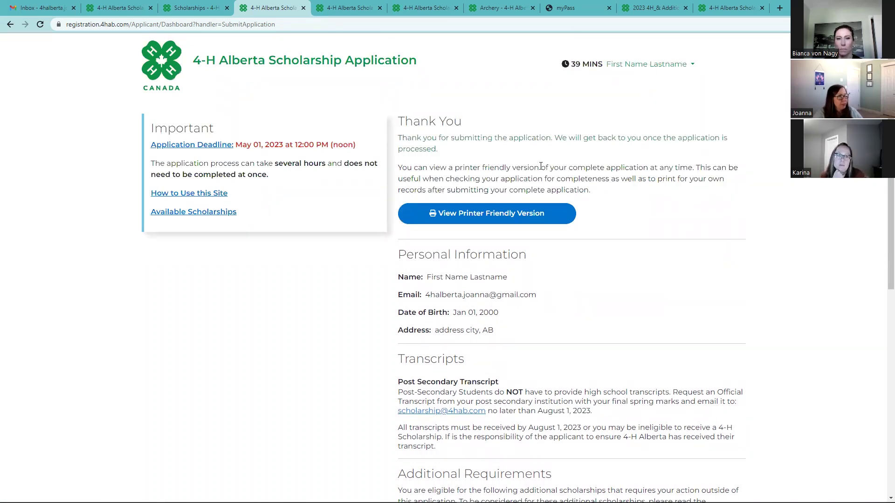
{"action": "scroll", "coordinate": [540, 164], "scroll_direction": "down", "scroll_amount": 8}
{"action": "scroll", "coordinate": [624, 135], "scroll_direction": "up", "scroll_amount": 8}
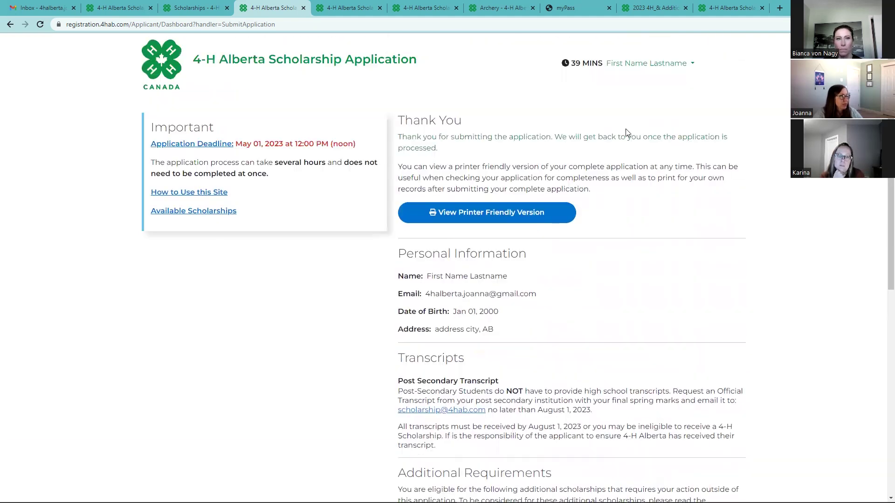
- Reload Gmail, open the Submission Complete email and point out its transcript reminders
{"action": "left_click", "coordinate": [42, 7]}
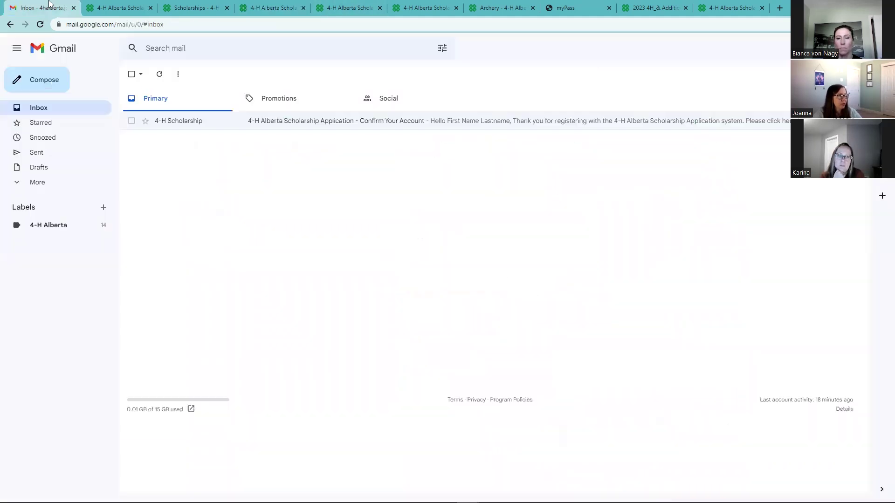
{"action": "left_click", "coordinate": [41, 24]}
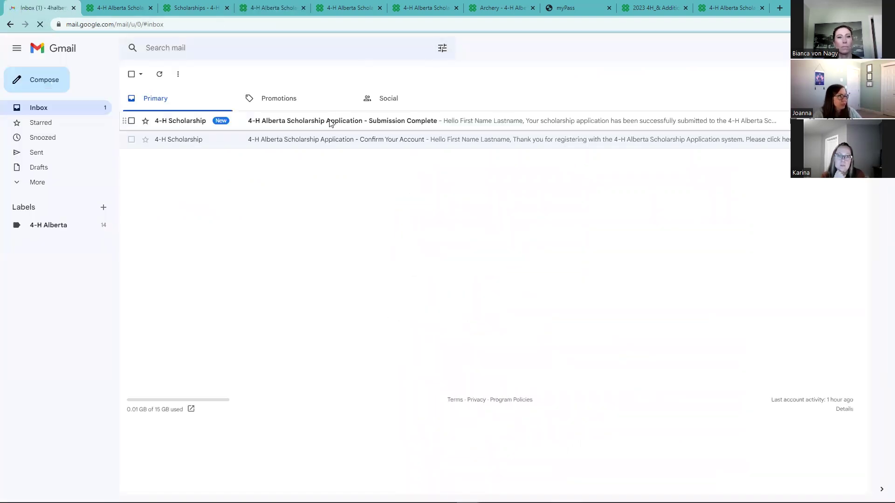
{"action": "left_click", "coordinate": [330, 122]}
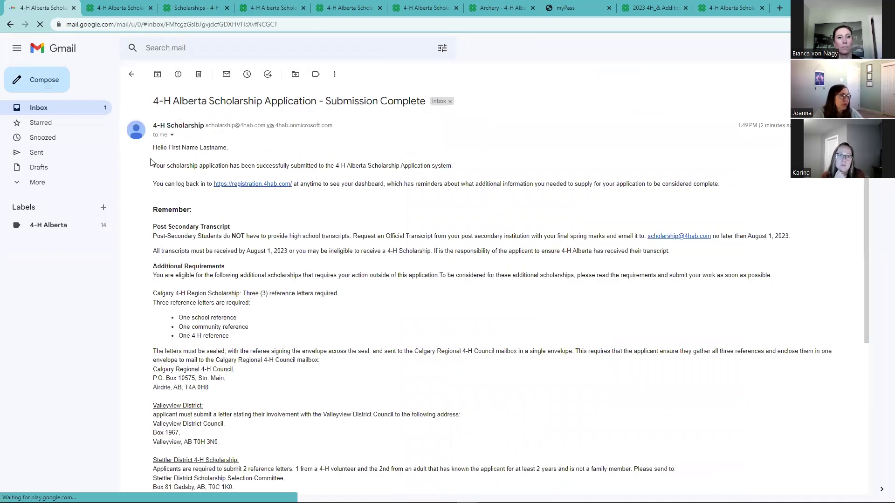
{"action": "scroll", "coordinate": [303, 202], "scroll_direction": "down", "scroll_amount": 2}
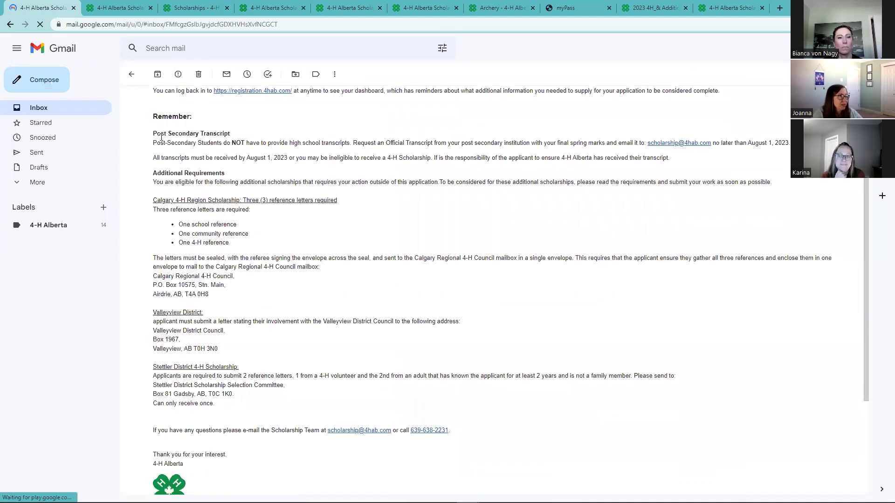
{"action": "left_click_drag", "start_coordinate": [153, 116], "coordinate": [711, 163]}
{"action": "left_click", "coordinate": [710, 163]}
- Point out the scholarship team's contact e-mail and phone number in the email
{"action": "scroll", "coordinate": [538, 198], "scroll_direction": "down", "scroll_amount": 3}
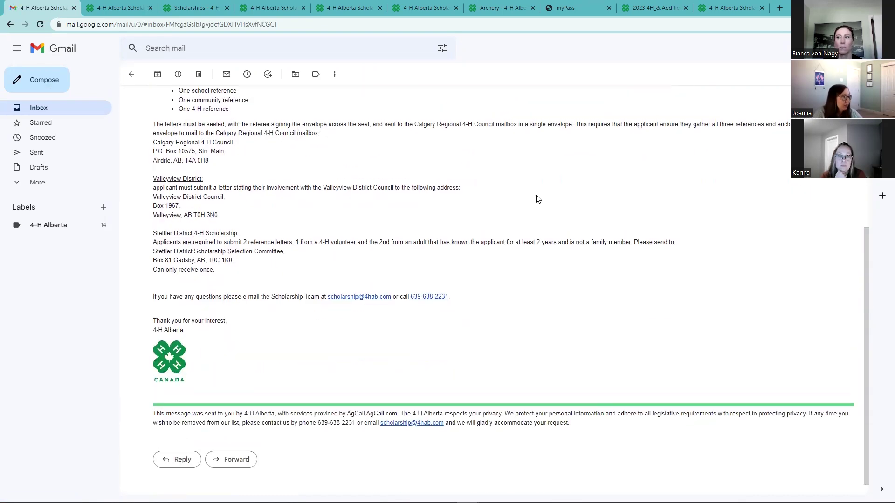
{"action": "scroll", "coordinate": [538, 200], "scroll_direction": "up", "scroll_amount": 5}
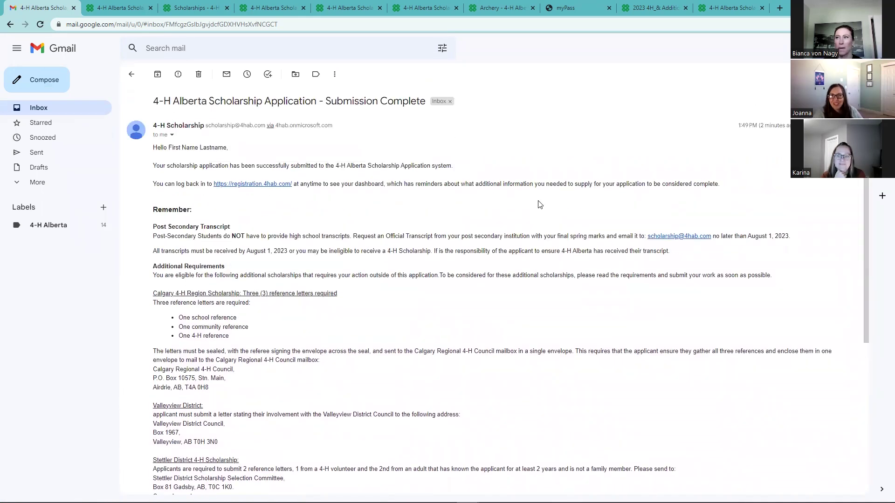
{"action": "scroll", "coordinate": [294, 219], "scroll_direction": "down", "scroll_amount": 5}
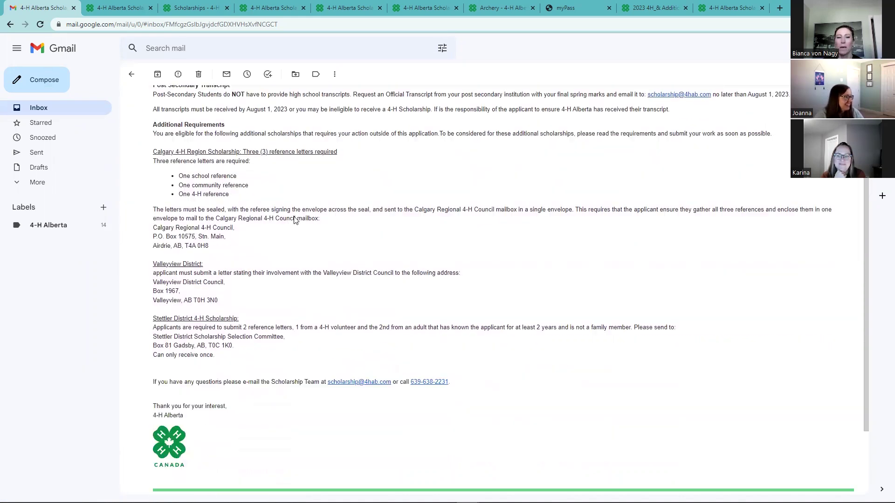
{"action": "scroll", "coordinate": [341, 224], "scroll_direction": "up", "scroll_amount": 5}
{"action": "scroll", "coordinate": [480, 295], "scroll_direction": "down", "scroll_amount": 5}
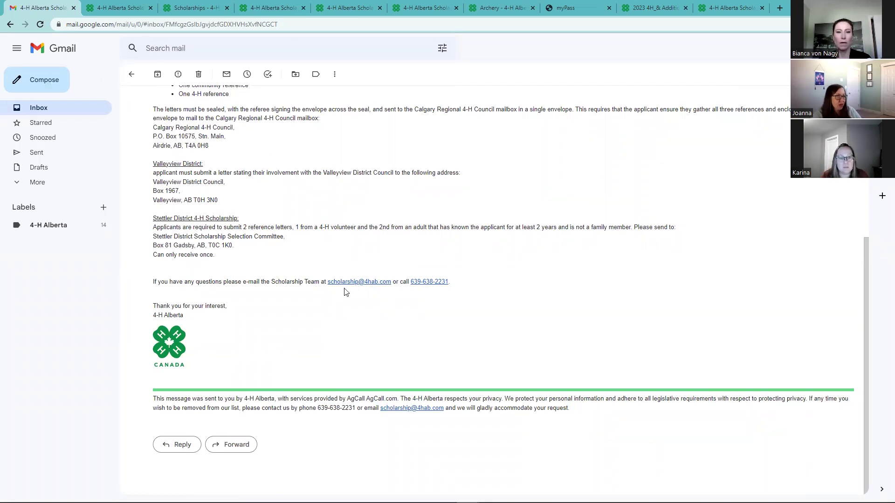
{"action": "left_click_drag", "start_coordinate": [326, 282], "coordinate": [391, 281]}
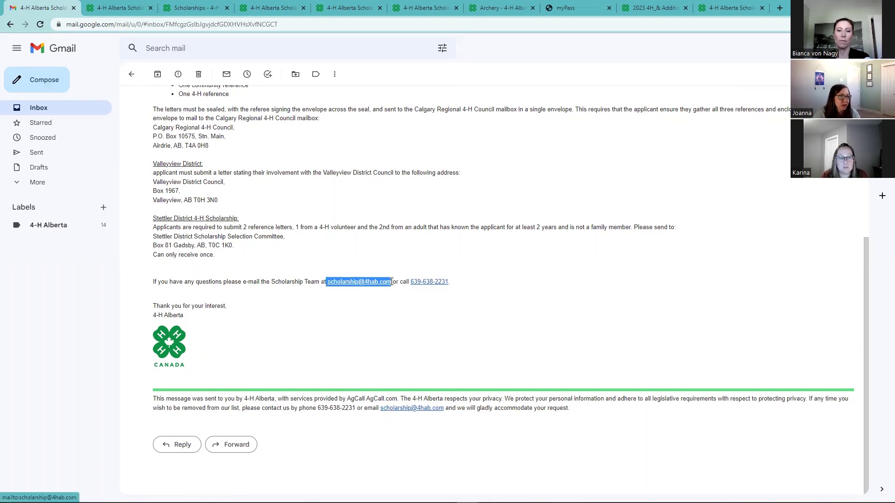
{"action": "left_click", "coordinate": [445, 283]}
{"action": "left_click_drag", "start_coordinate": [449, 284], "coordinate": [410, 285]}
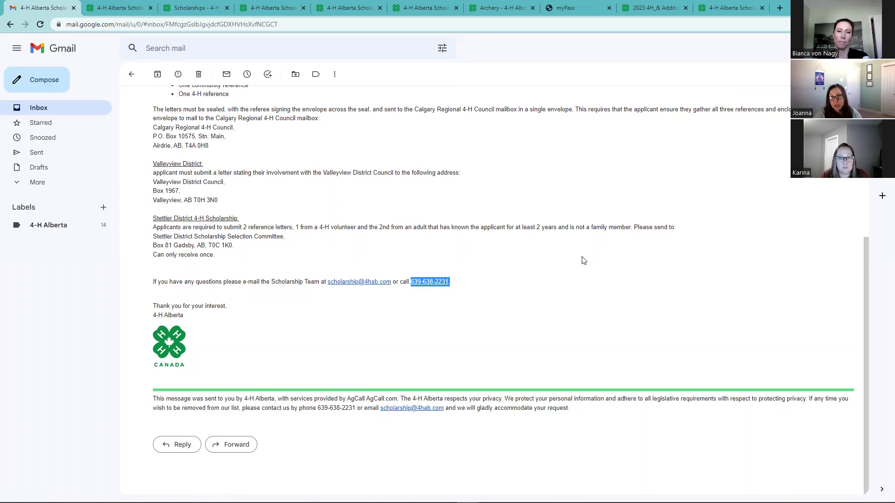
{"action": "scroll", "coordinate": [513, 238], "scroll_direction": "up", "scroll_amount": 5}
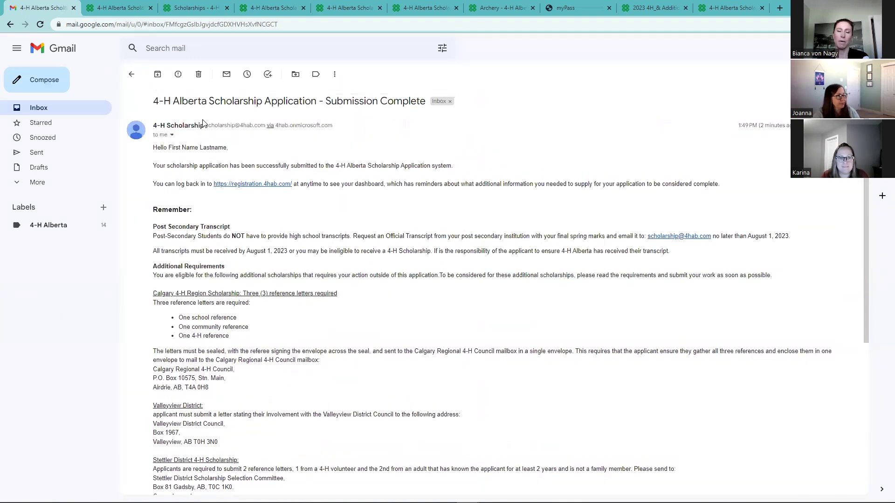
{"action": "left_click", "coordinate": [272, 7]}
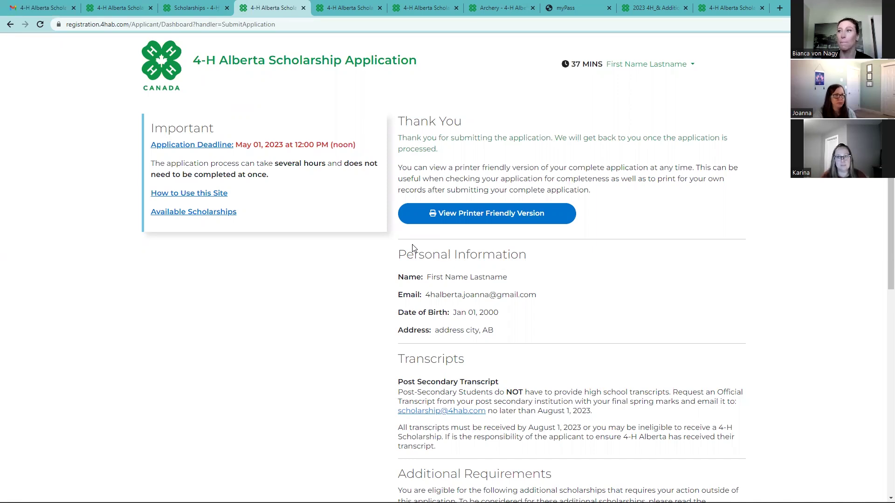
- Scroll down the Thank You page and back up to the top
{"action": "scroll", "coordinate": [648, 271], "scroll_direction": "down", "scroll_amount": 9}
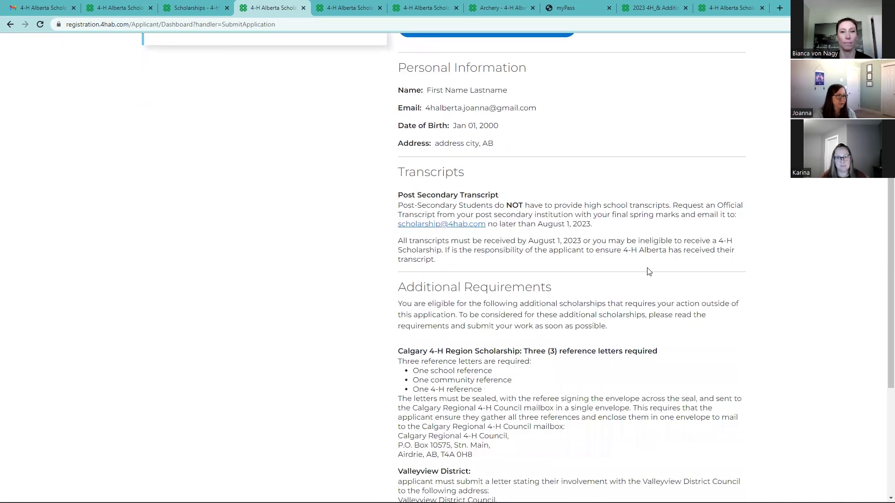
{"action": "scroll", "coordinate": [647, 269], "scroll_direction": "up", "scroll_amount": 8}
{"action": "scroll", "coordinate": [646, 269], "scroll_direction": "up", "scroll_amount": 1}
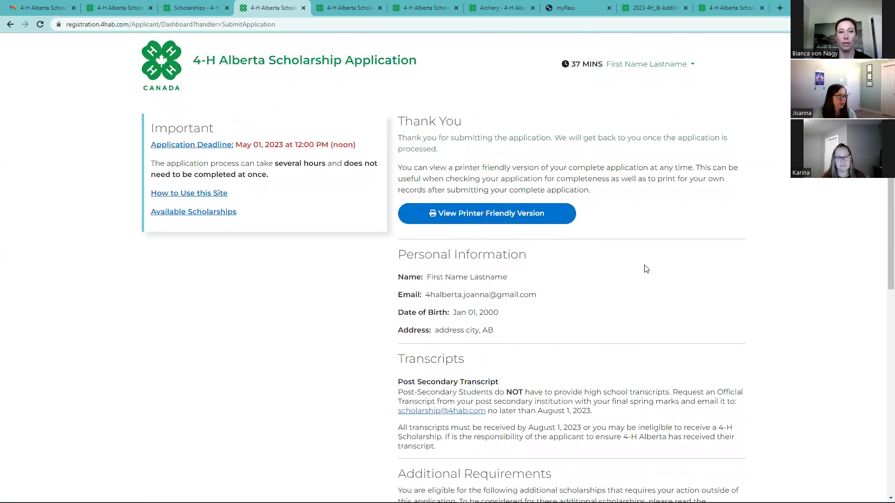